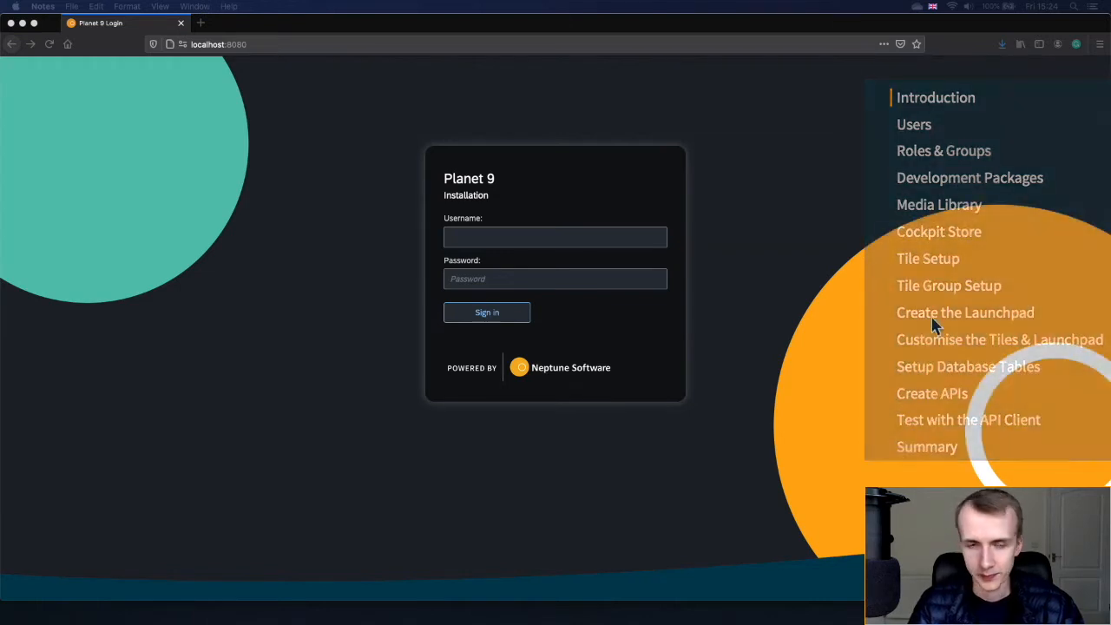
- Sign in to Planet 9 Cockpit in Firefox with the administrator username and password
left_click(907, 308)
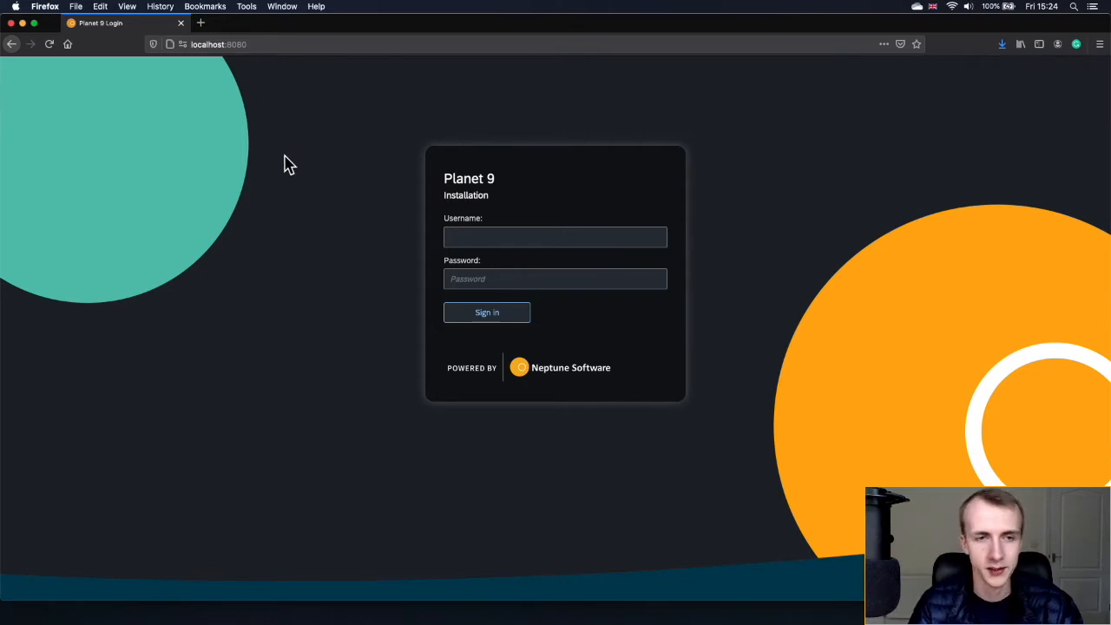
left_click(517, 236)
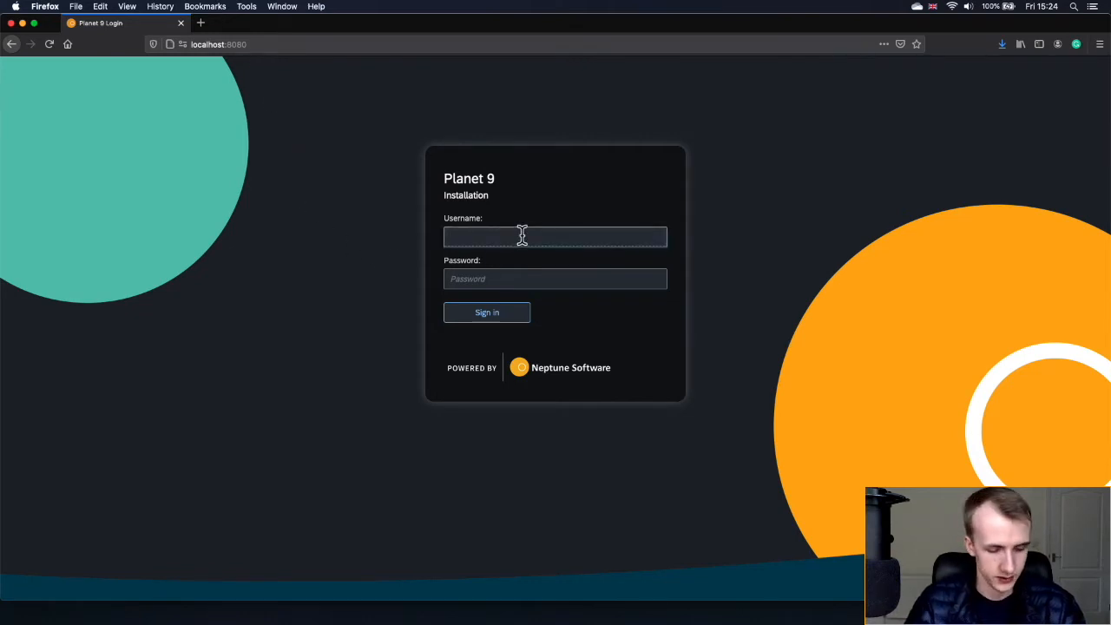
type("admin")
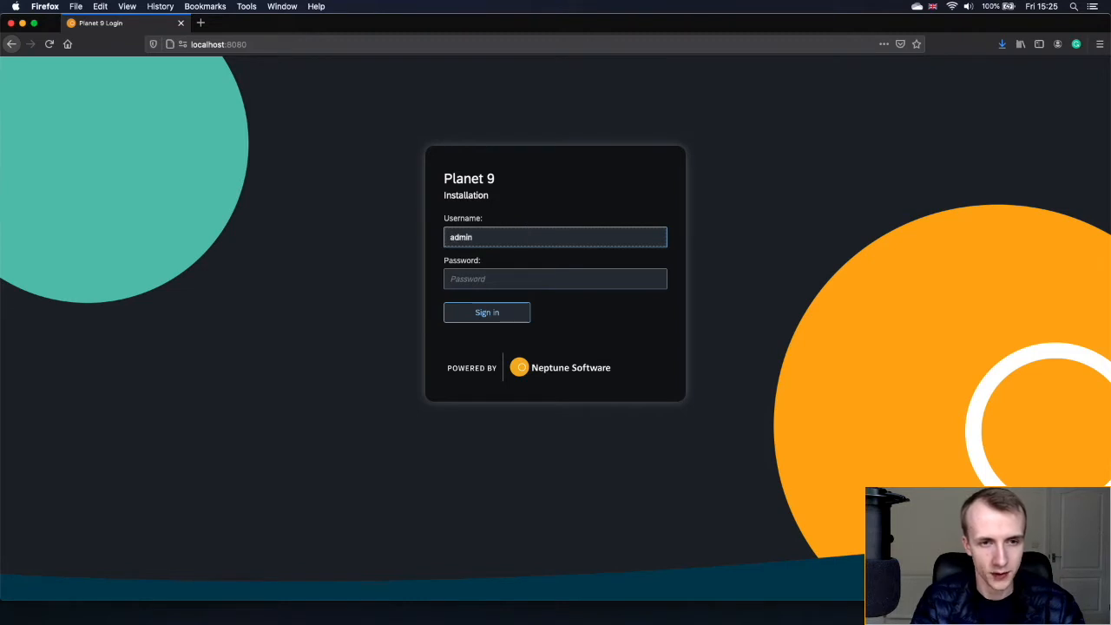
type("adm")
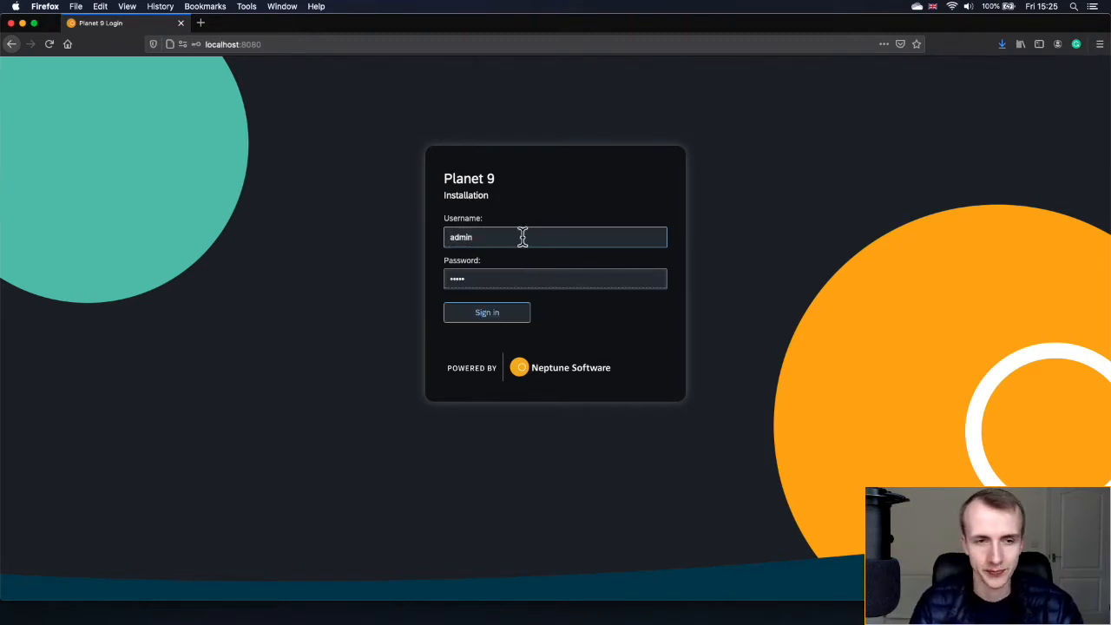
left_click(512, 321)
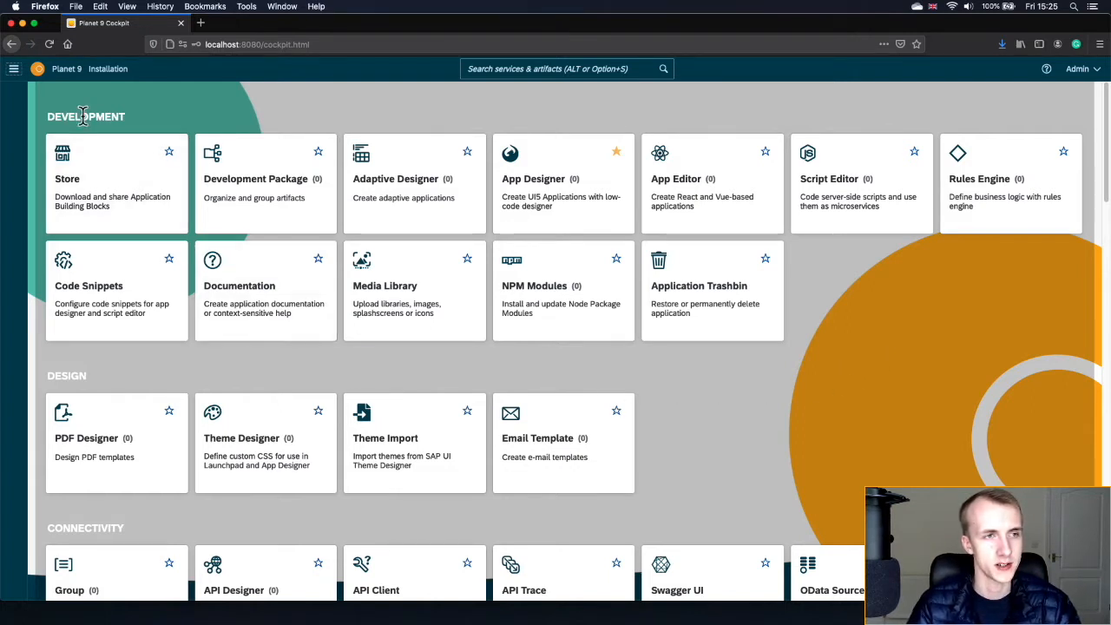
left_click(50, 118)
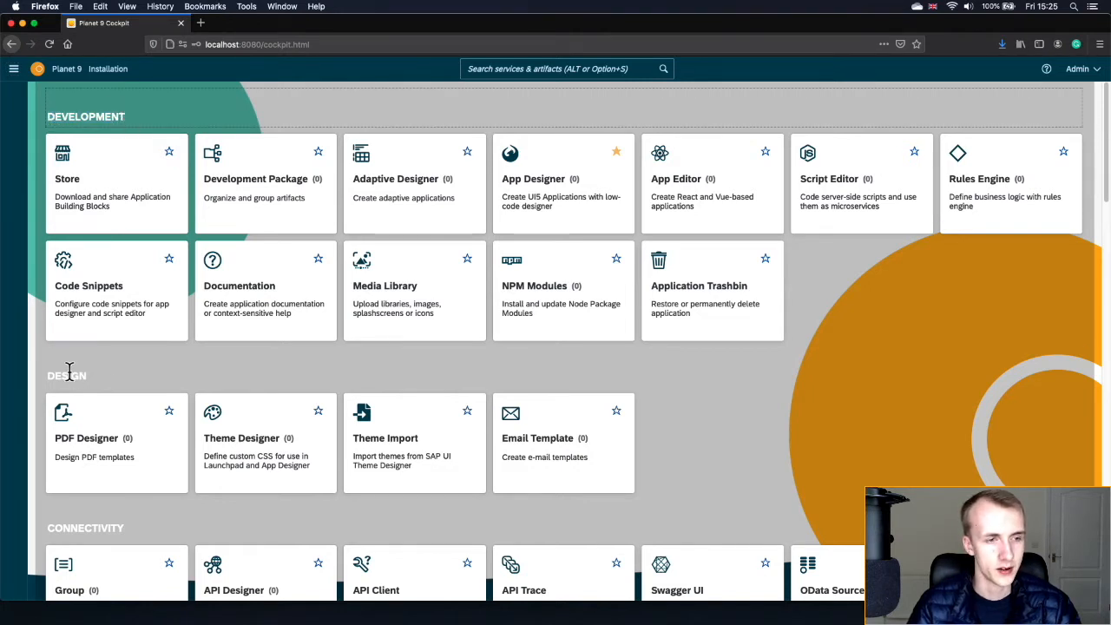
scroll(605, 426, "down", 5)
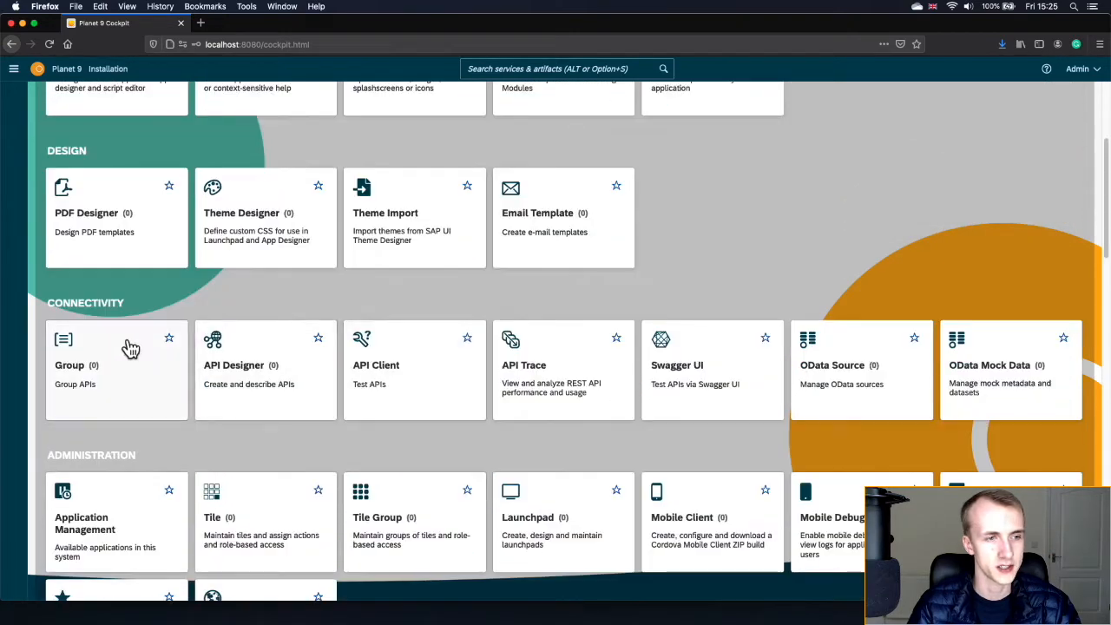
scroll(102, 299, "down", 3)
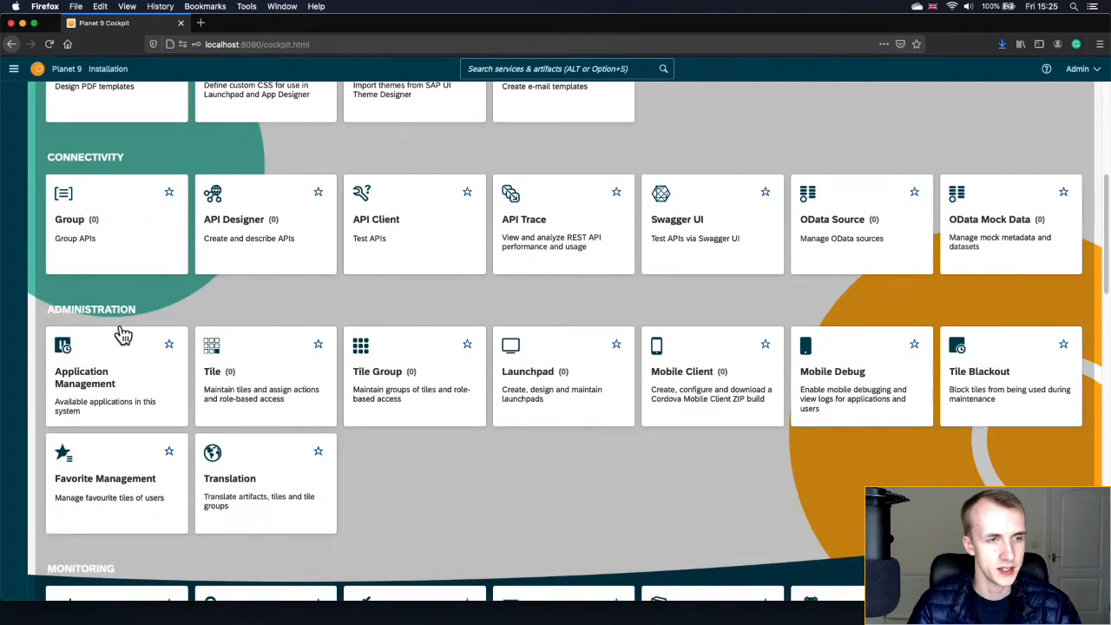
scroll(123, 334, "down", 5)
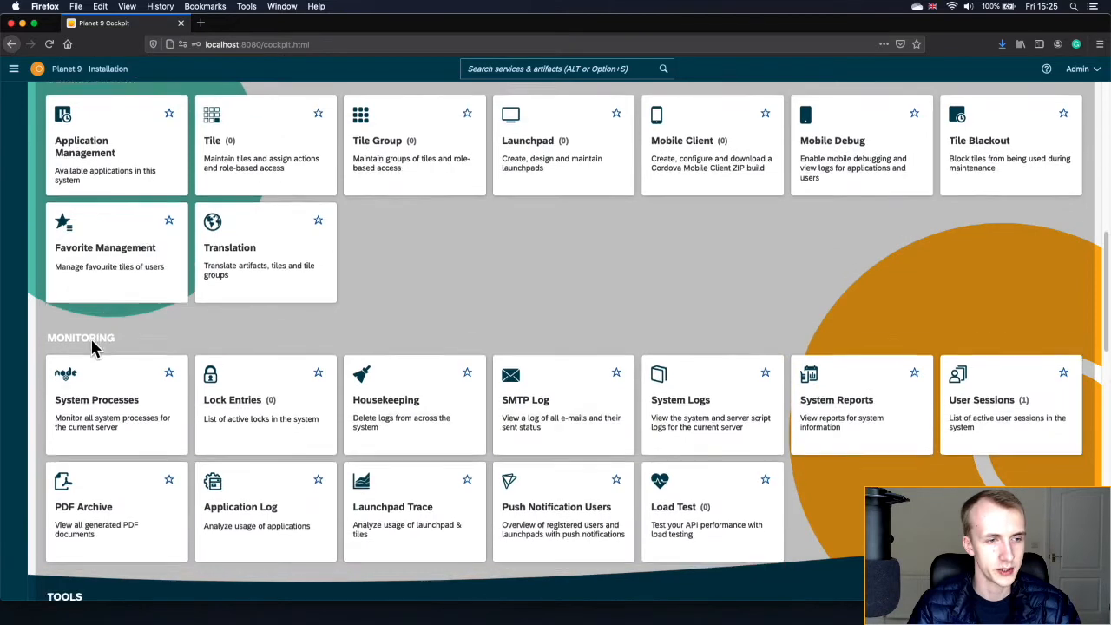
scroll(92, 341, "down", 5)
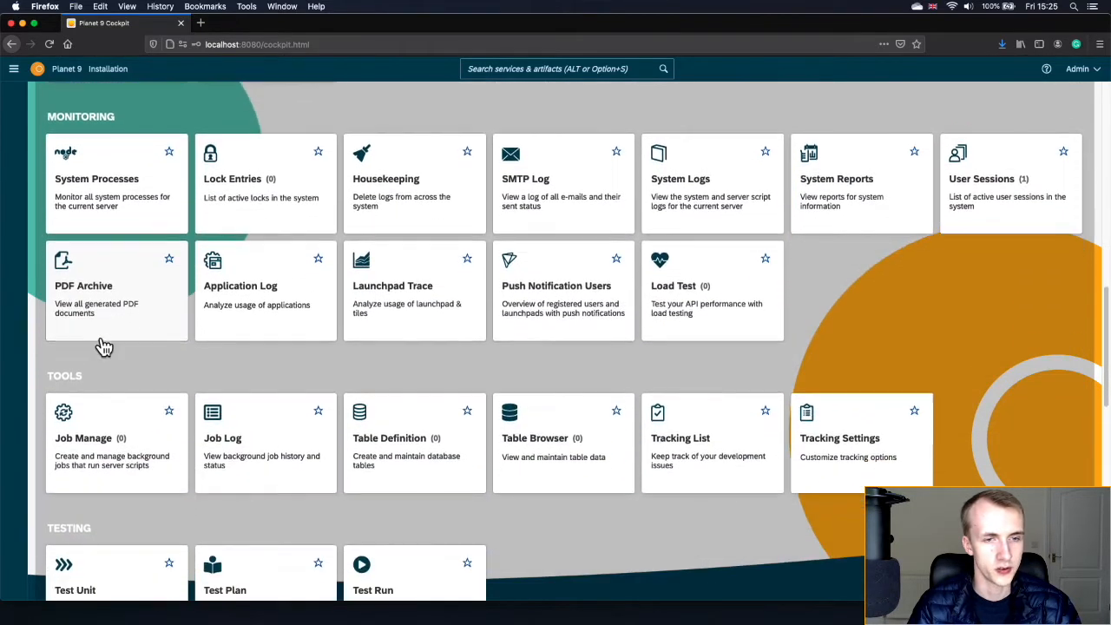
scroll(103, 345, "down", 8)
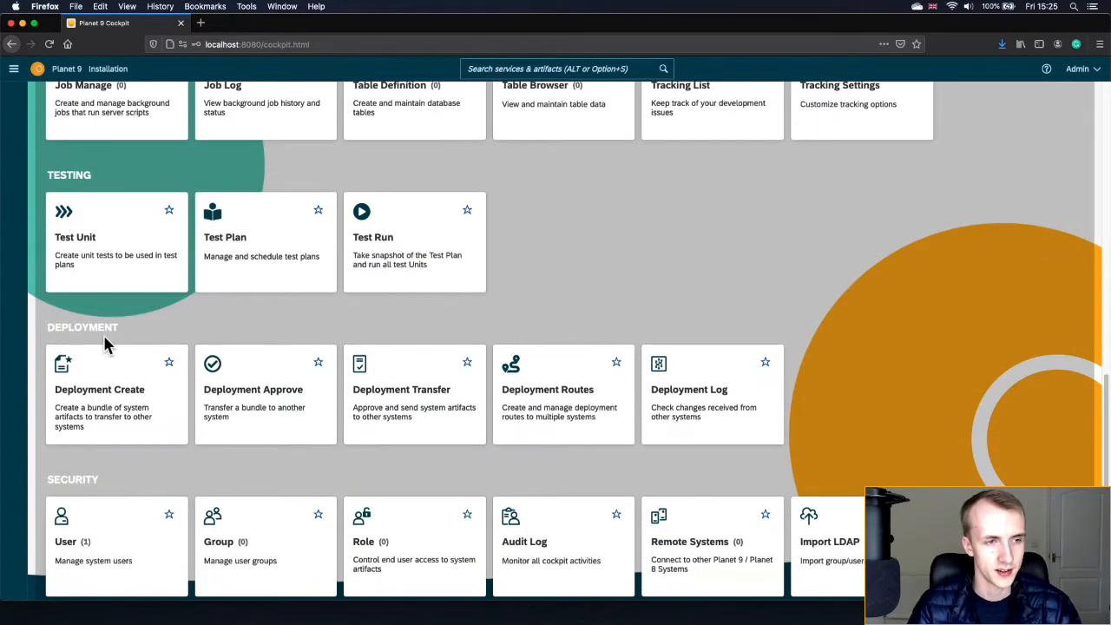
scroll(103, 339, "down", 7)
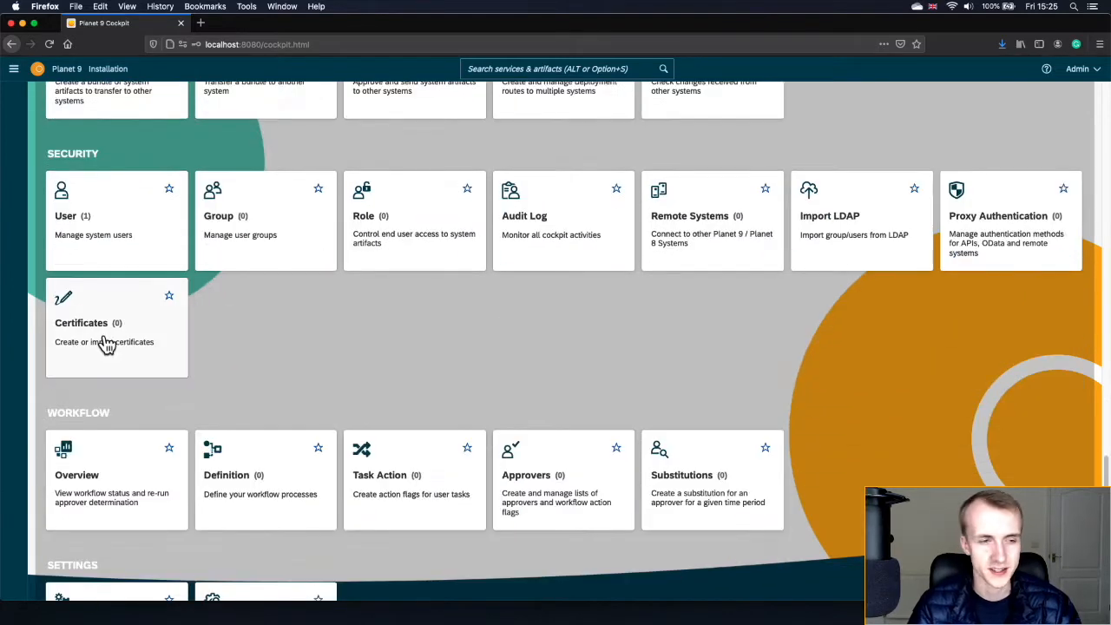
scroll(105, 344, "down", 2)
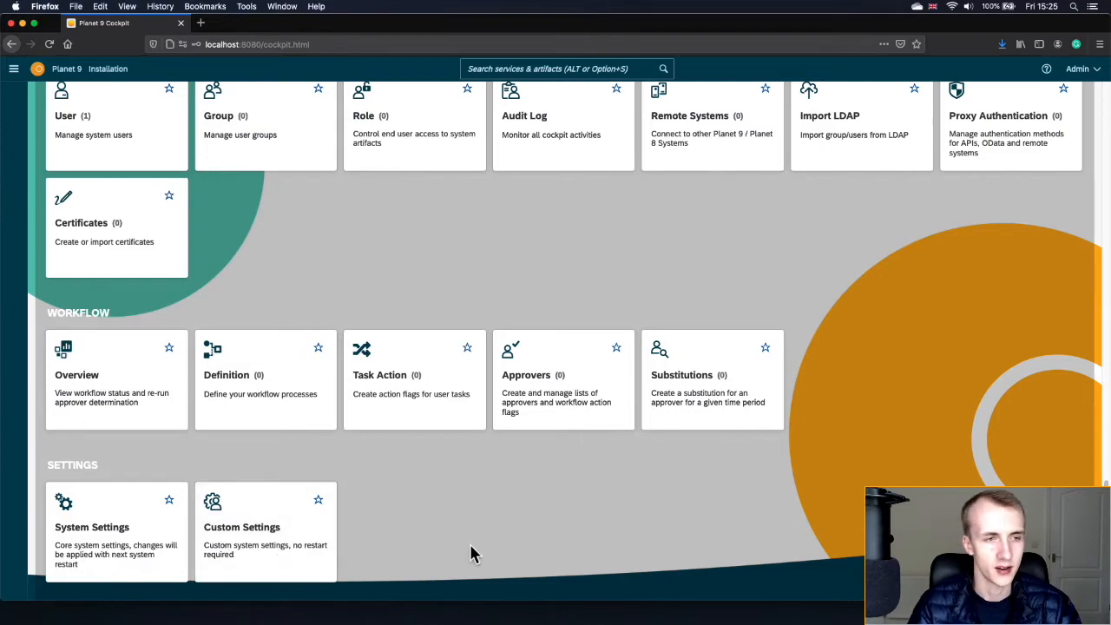
scroll(468, 550, "up", 15)
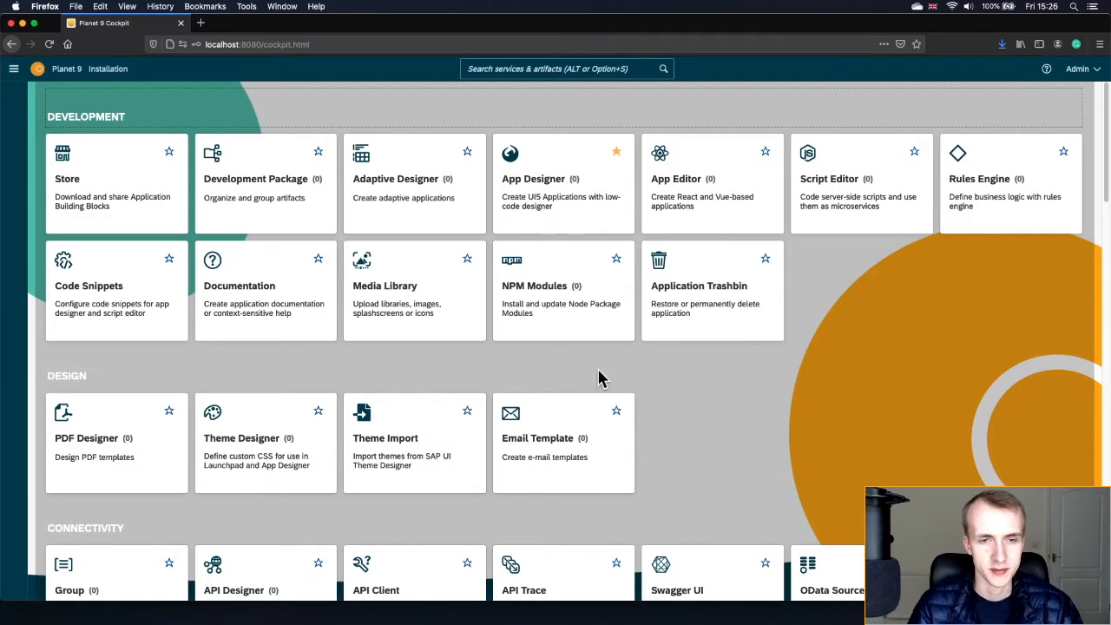
- Visit the Store, Code Snippets and Documentation tools, returning to the home page after each
left_click(124, 201)
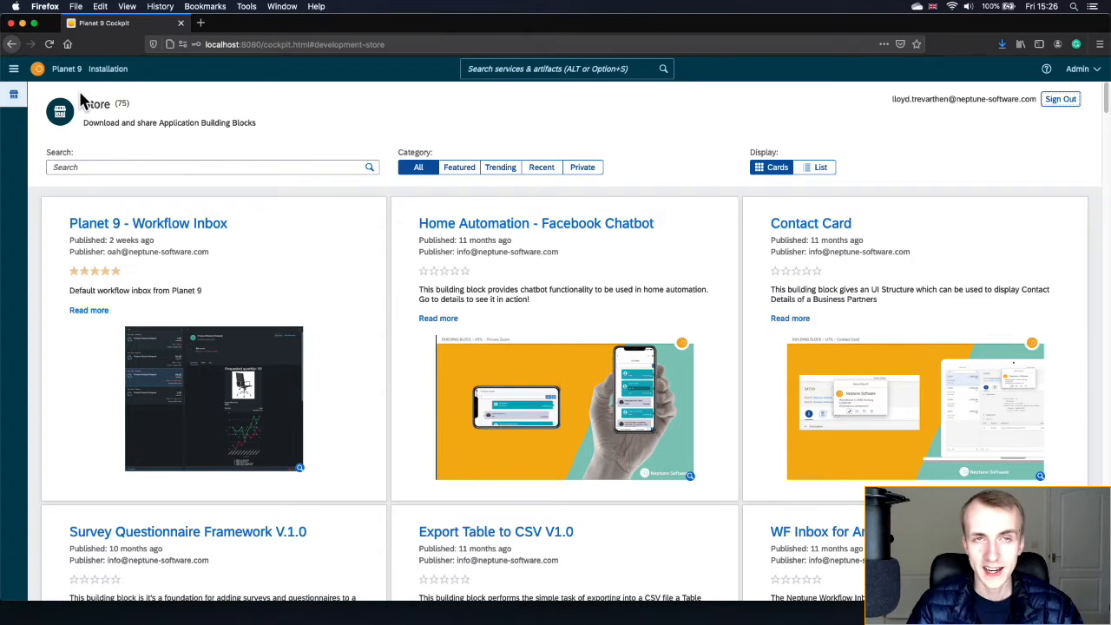
left_click(39, 76)
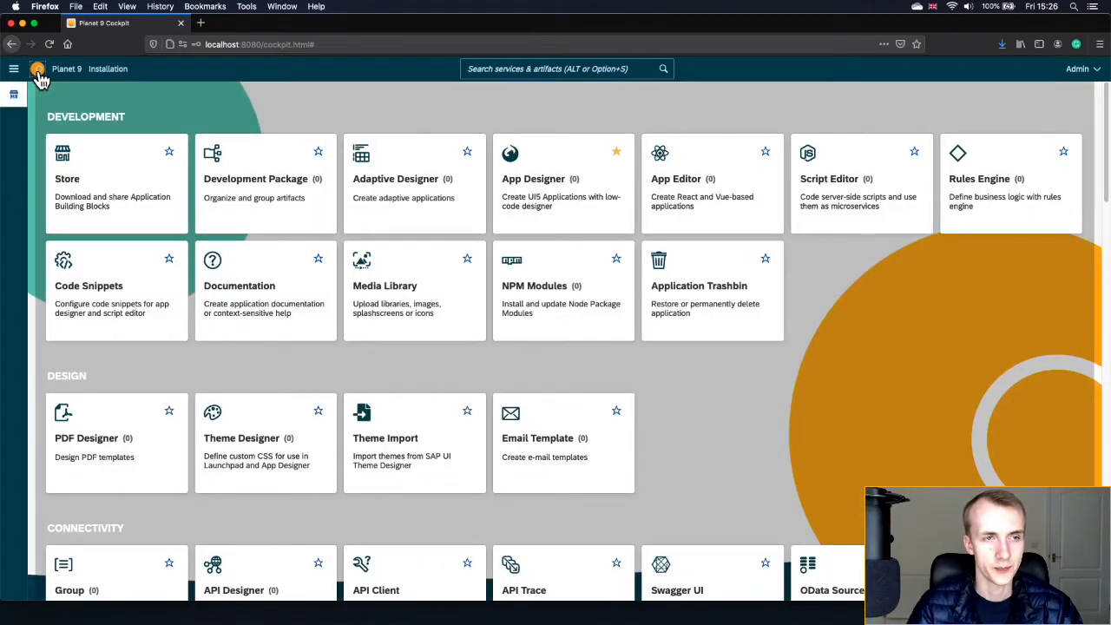
left_click(119, 306)
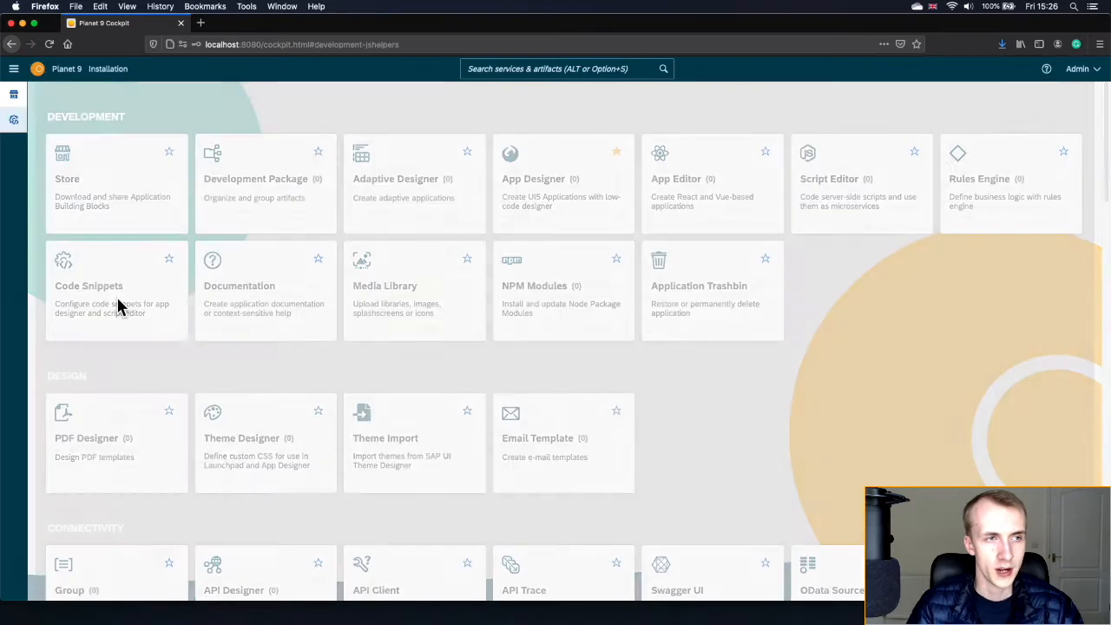
left_click(40, 77)
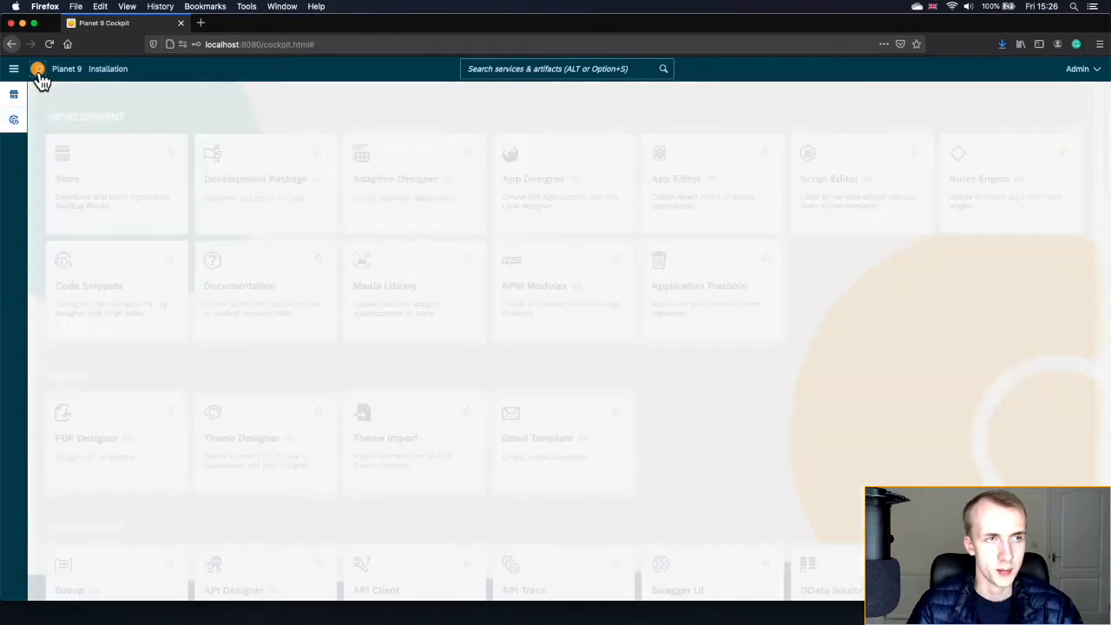
left_click(224, 302)
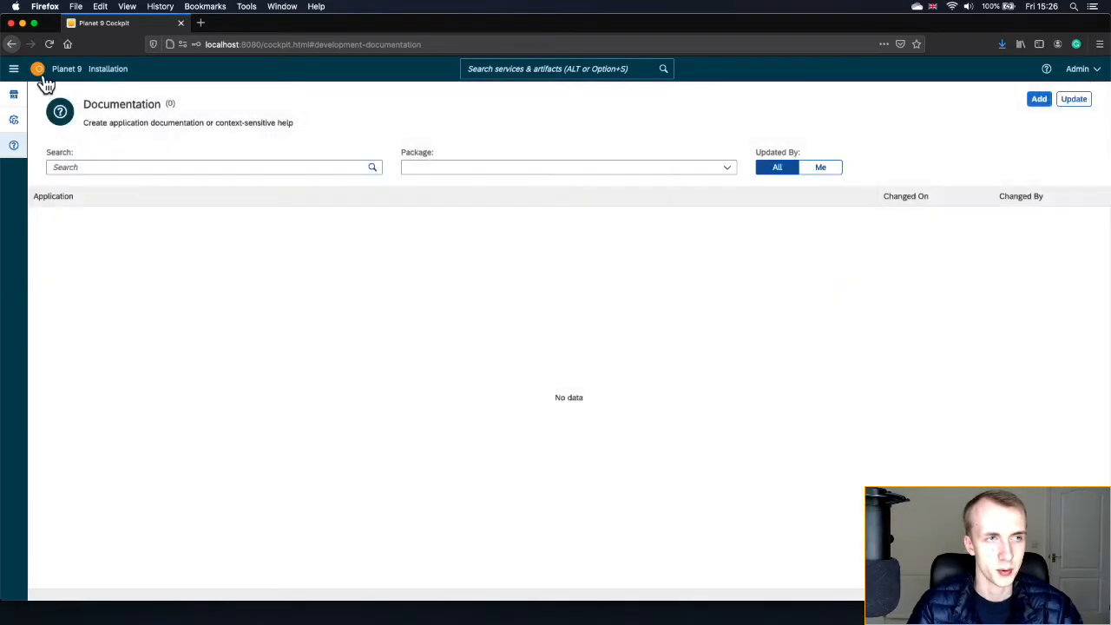
left_click(40, 76)
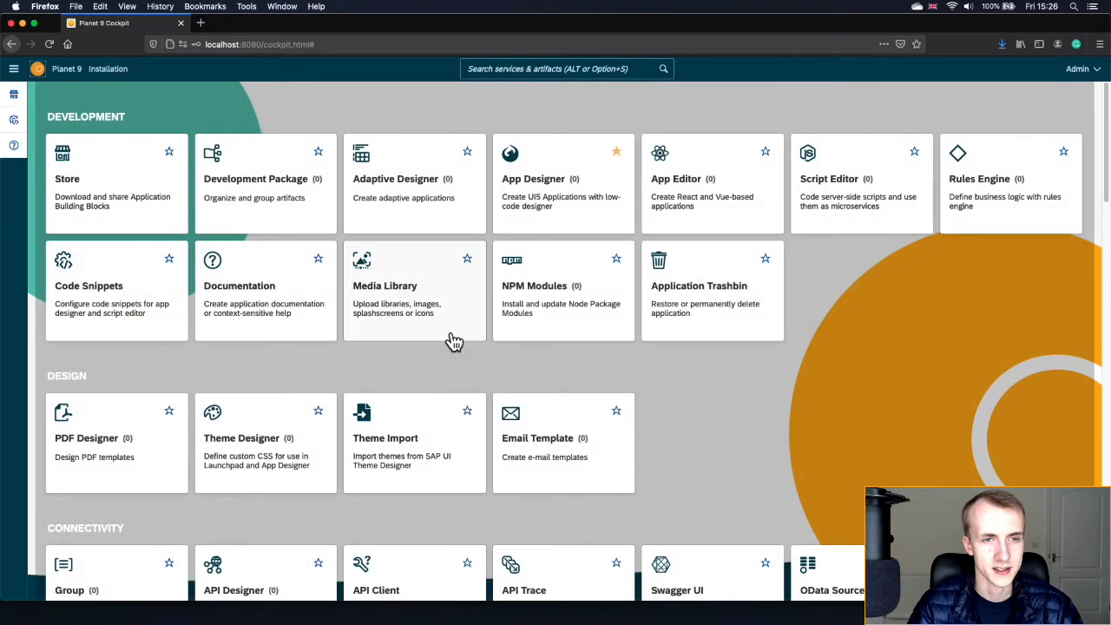
- Open the Media Library, step back through Documentation, Code Snippets and Store, then return home
left_click(453, 340)
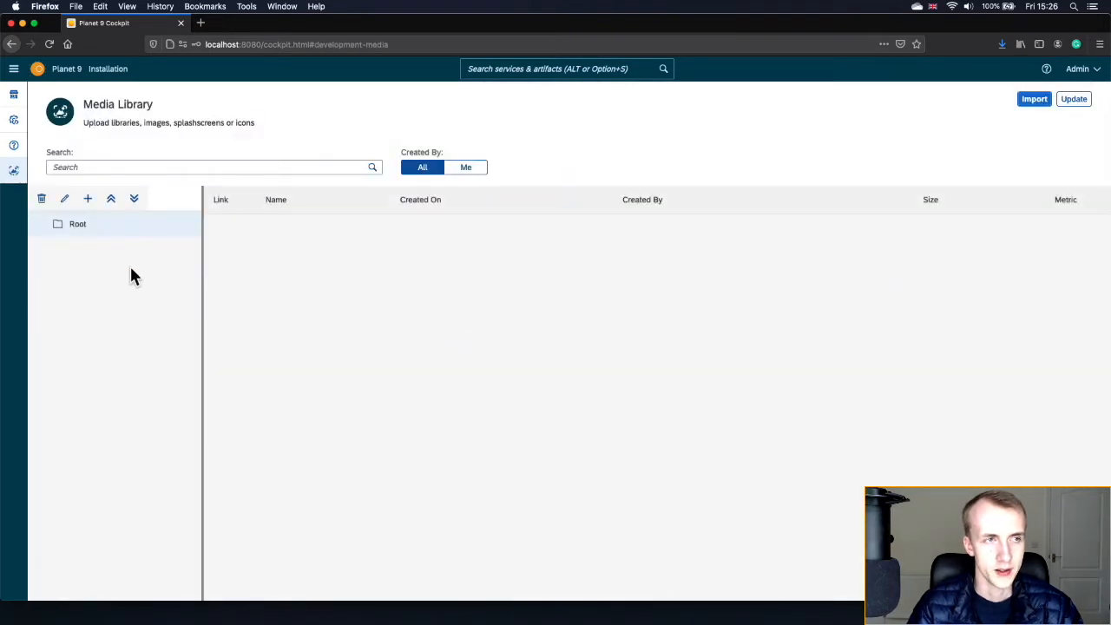
left_click(14, 69)
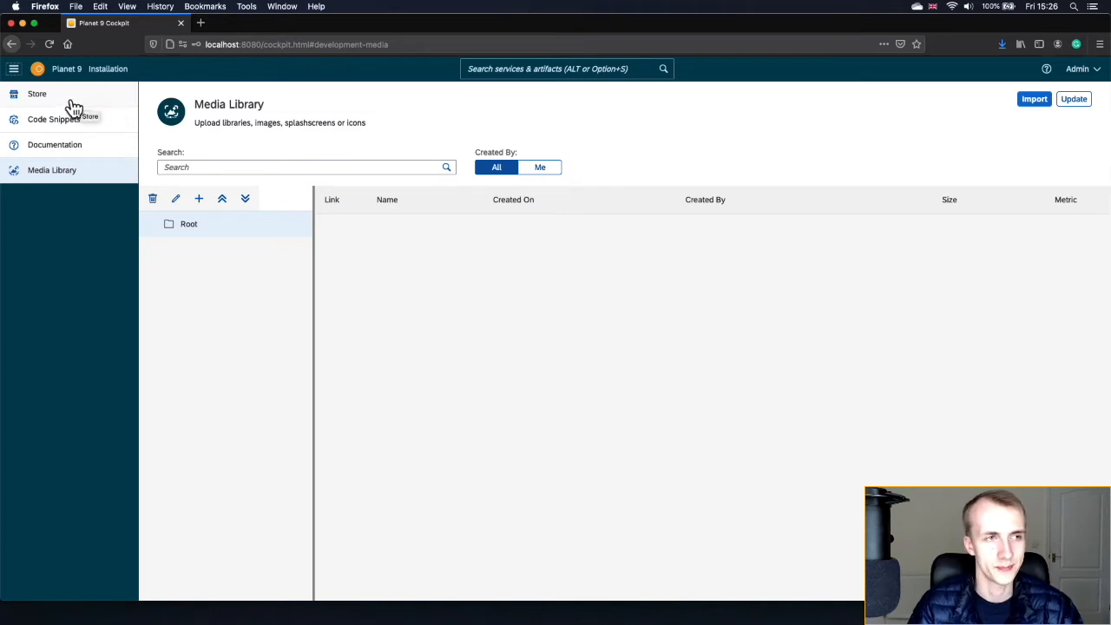
left_click(13, 70)
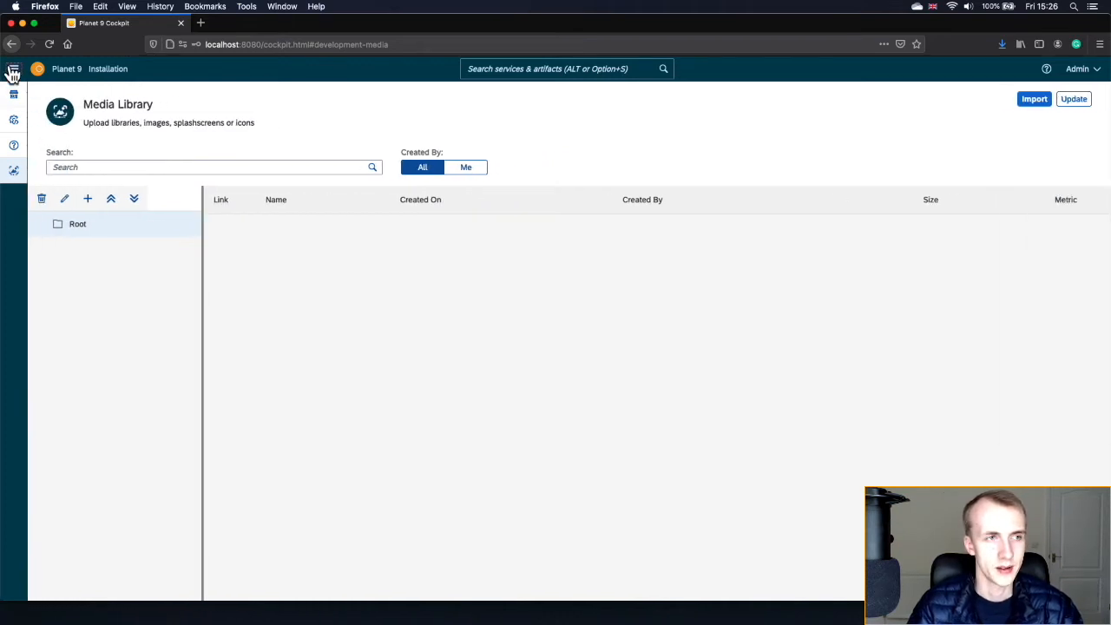
left_click(14, 146)
left_click(15, 126)
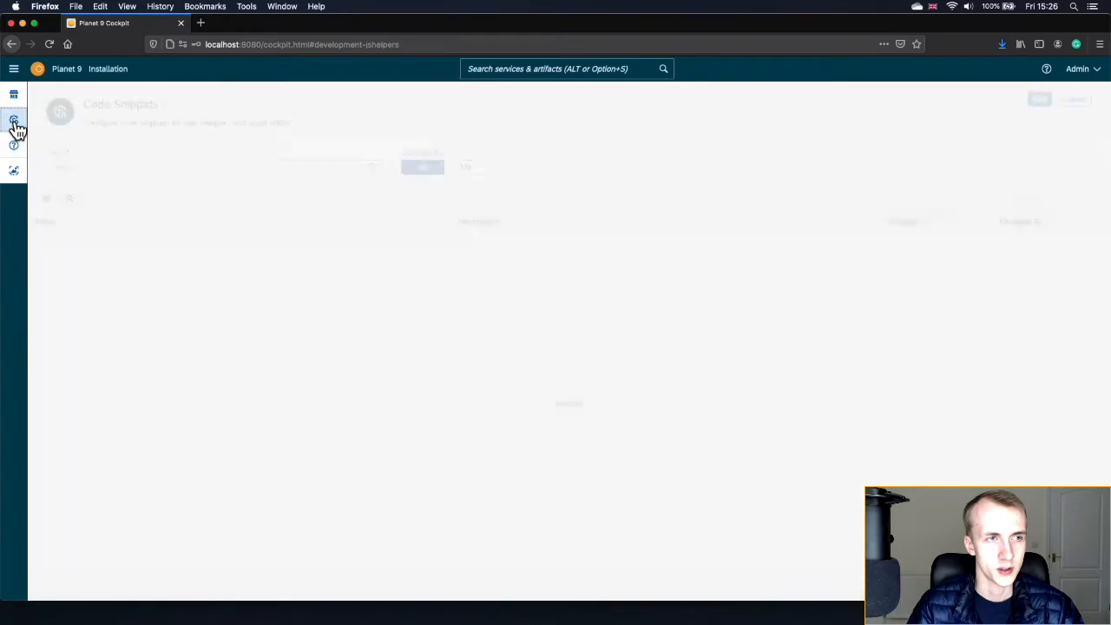
left_click(16, 105)
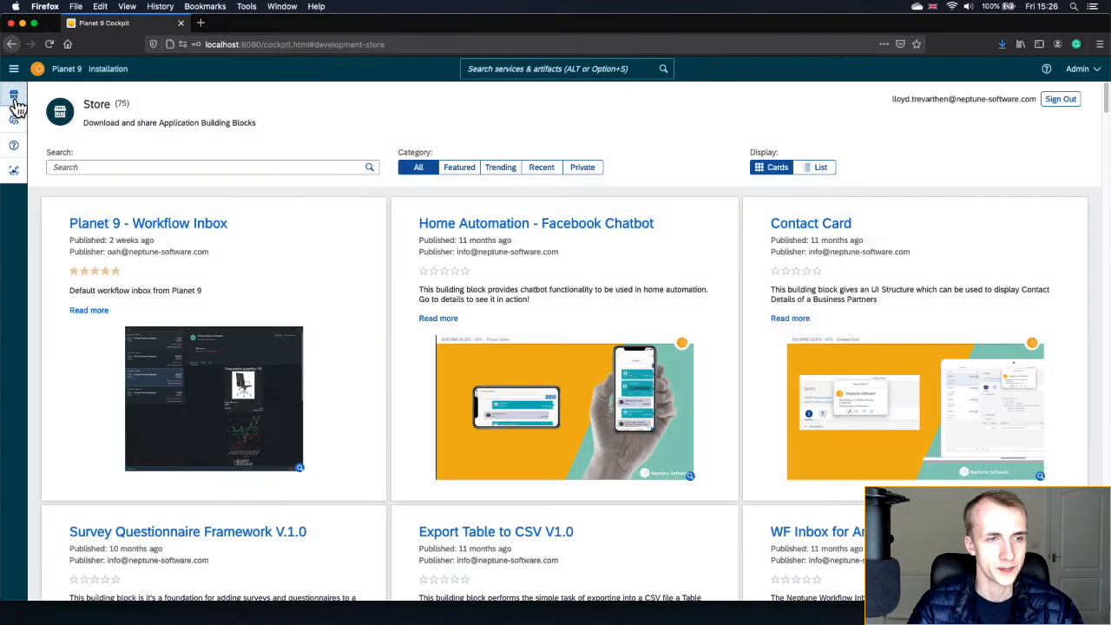
left_click(38, 73)
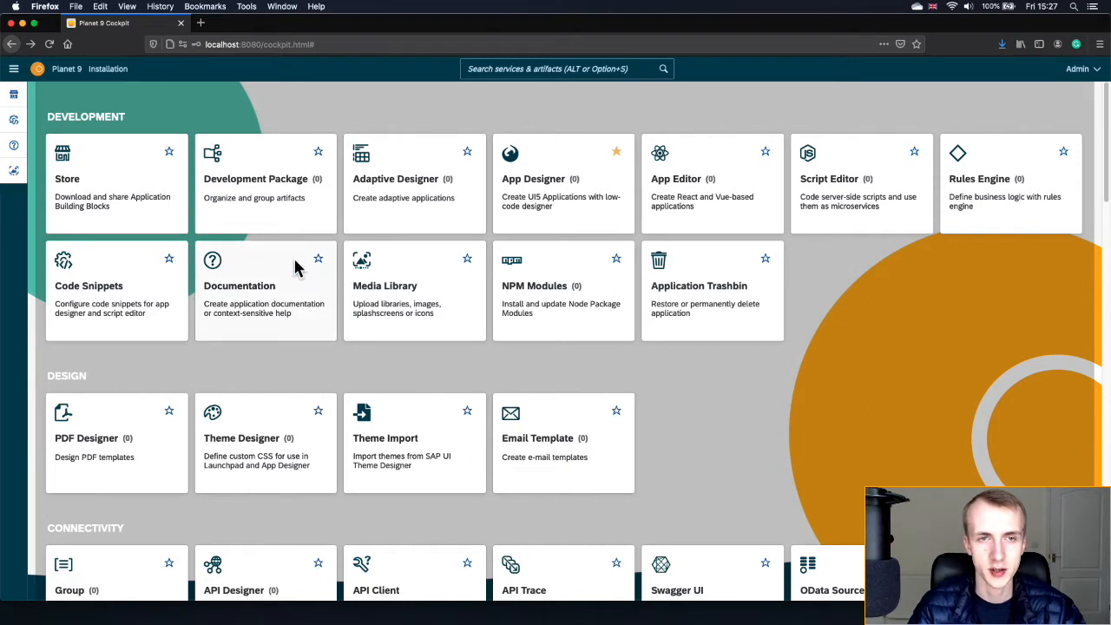
- Launch App Designer in a new browser tab, then switch back to the Cockpit tab
left_click(560, 217)
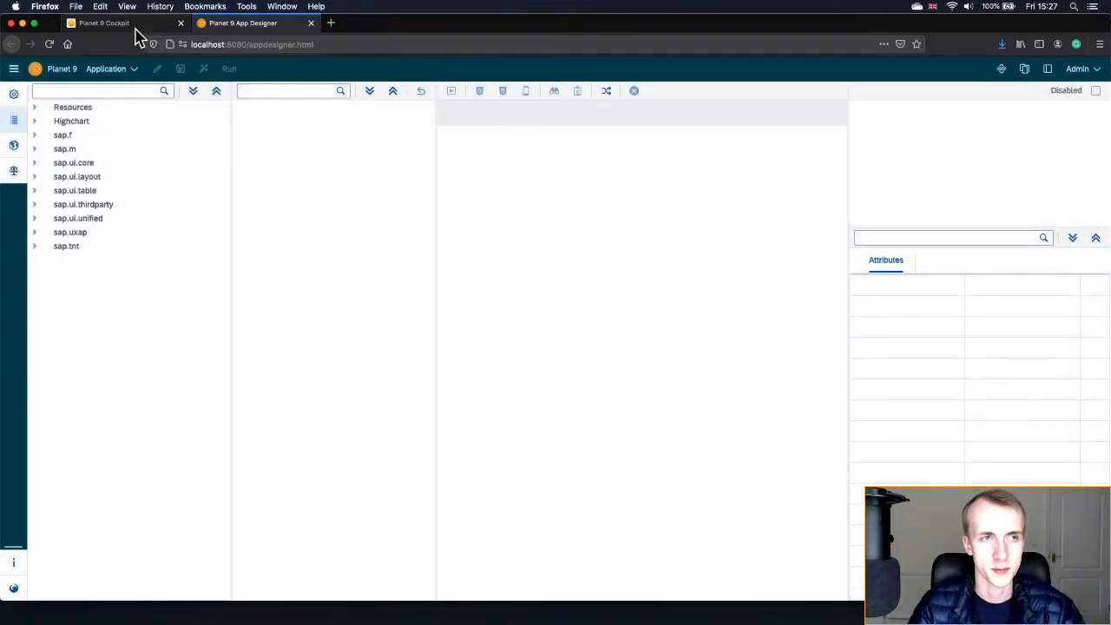
left_click(135, 26)
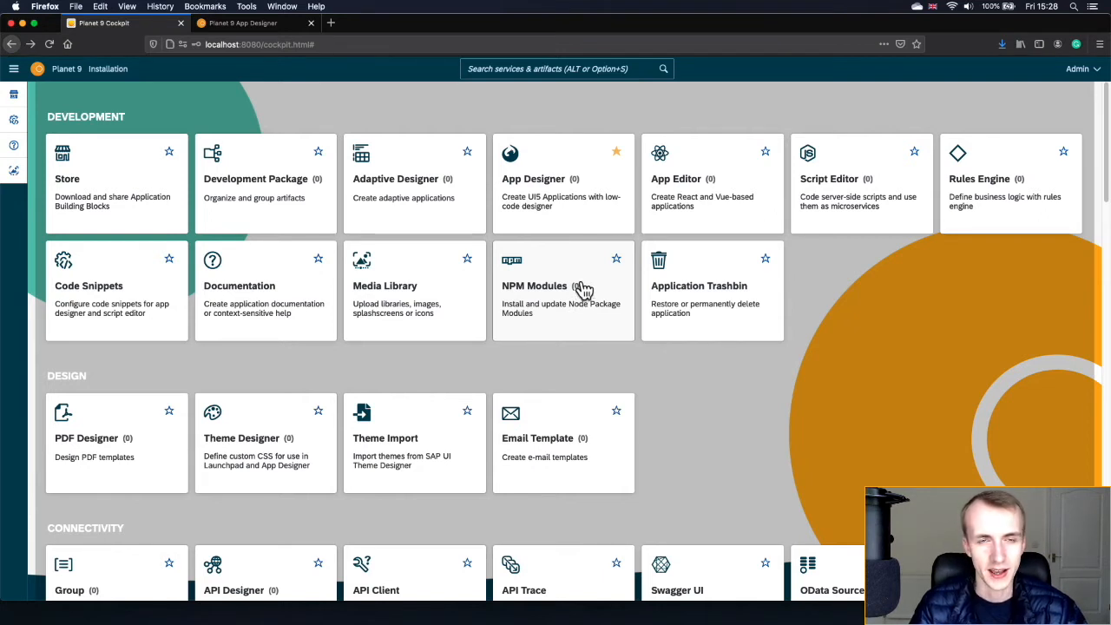
- Open Rules Engine from the services search panel, then return home and reopen the search panel
left_click(606, 65)
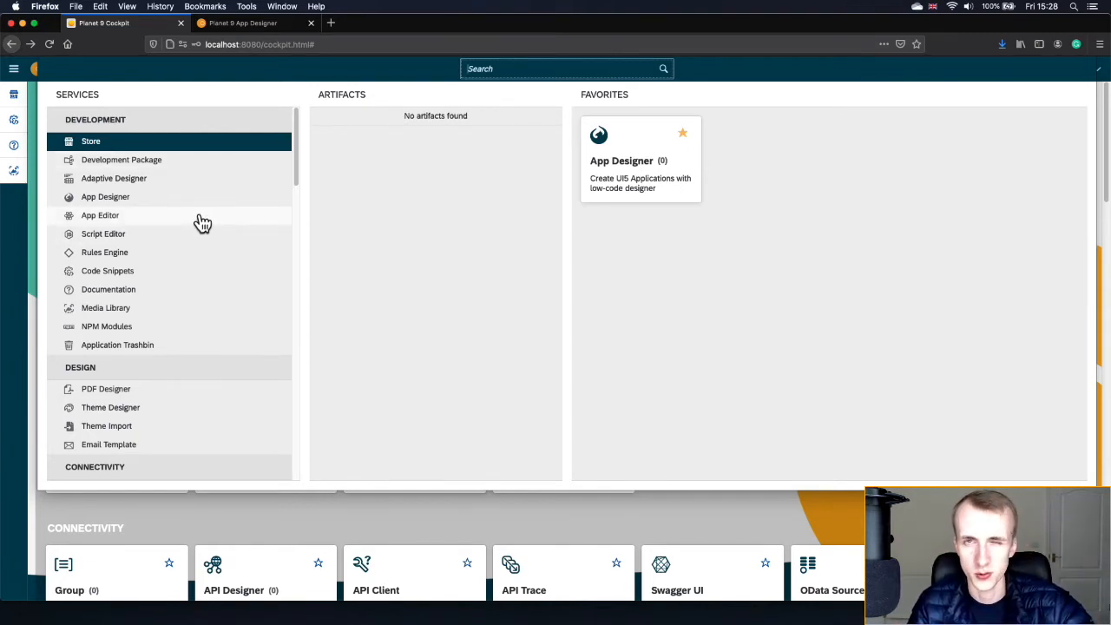
scroll(201, 224, "down", 1)
scroll(385, 551, "down", 3)
scroll(386, 550, "up", 3)
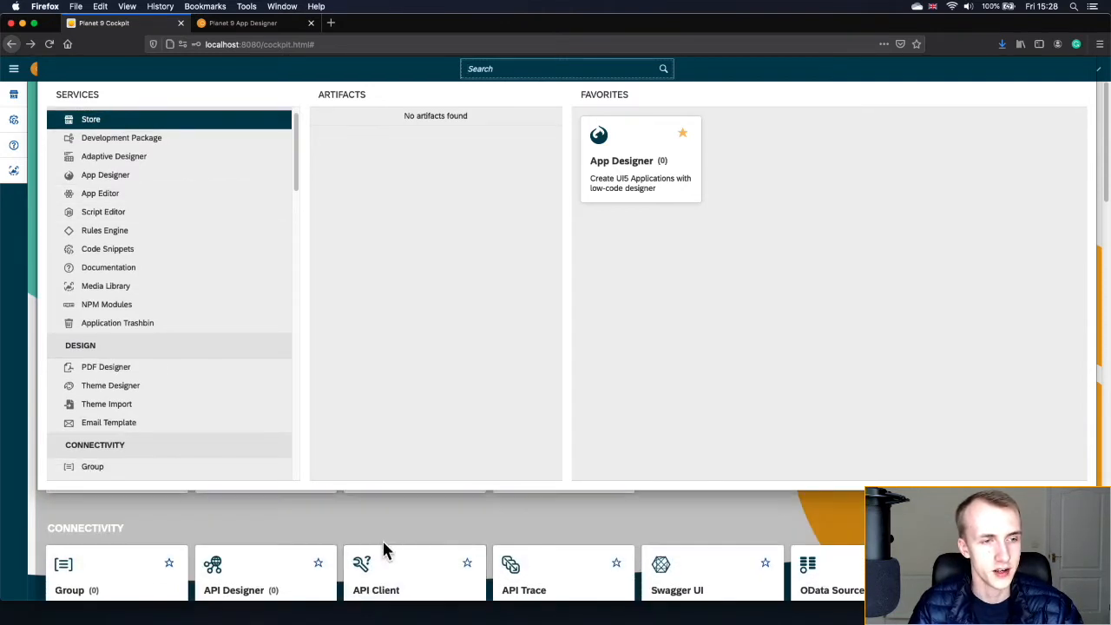
scroll(198, 304, "down", 1)
scroll(174, 184, "down", 6)
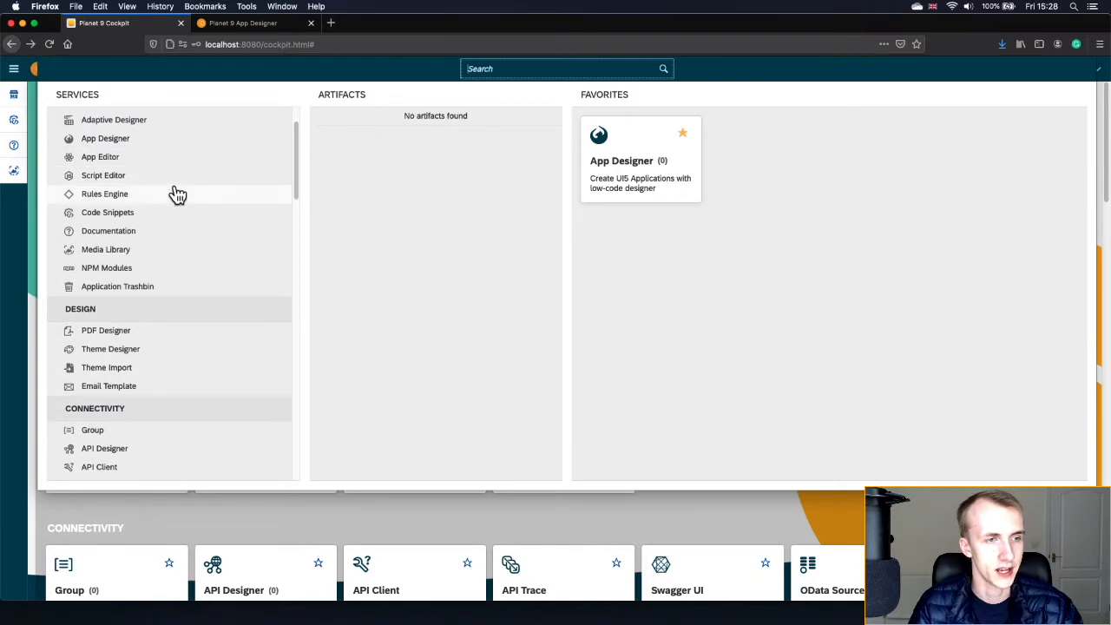
scroll(176, 195, "down", 2)
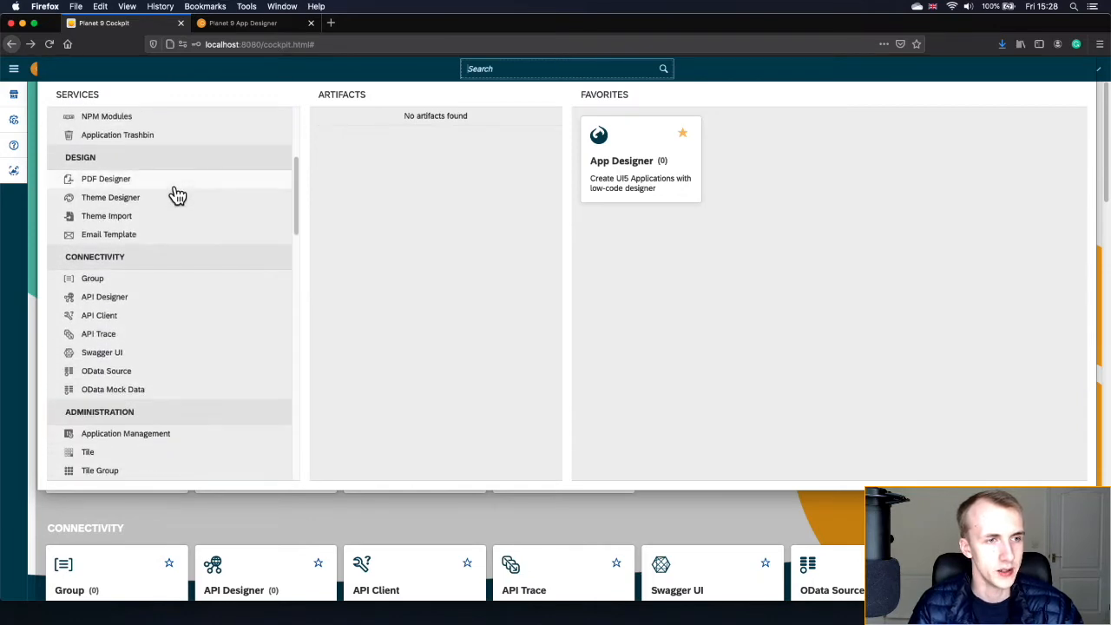
scroll(173, 193, "up", 10)
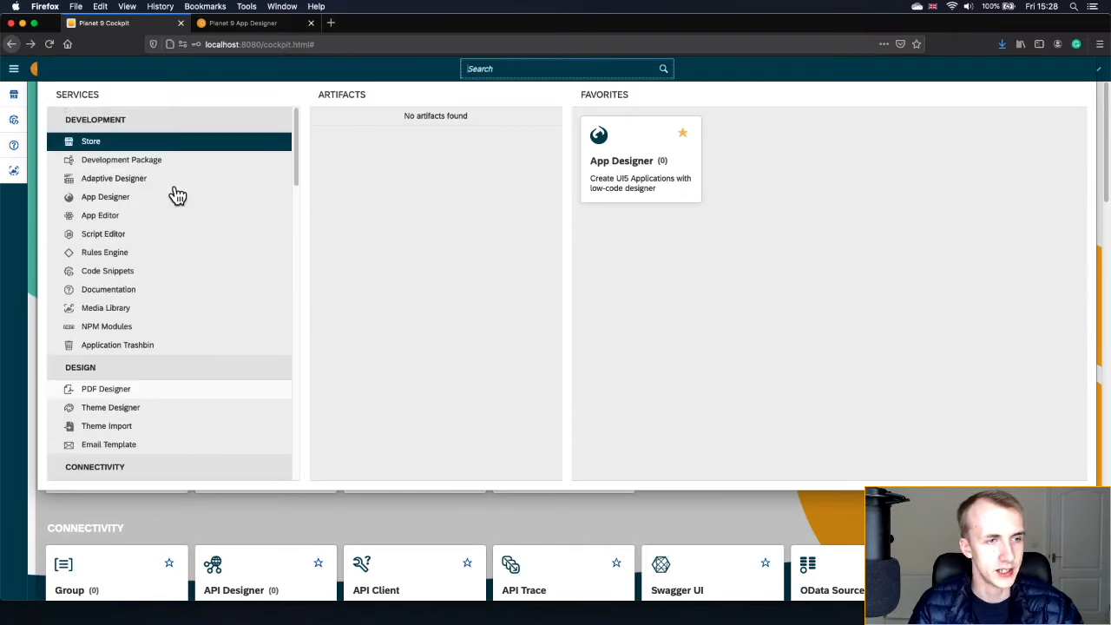
left_click(175, 253)
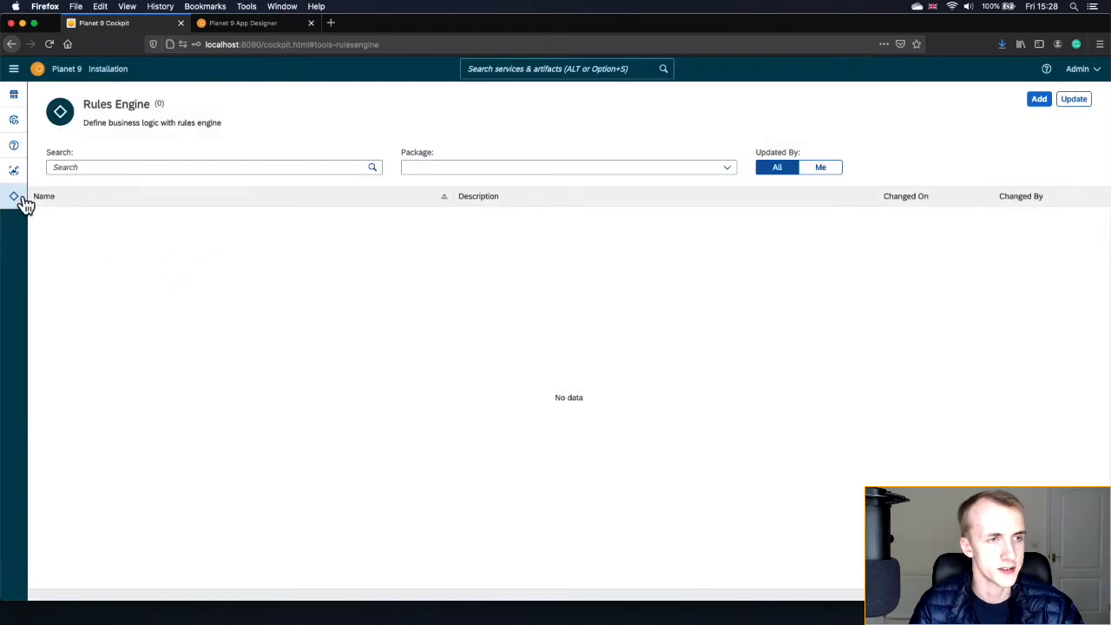
left_click(37, 69)
left_click(508, 71)
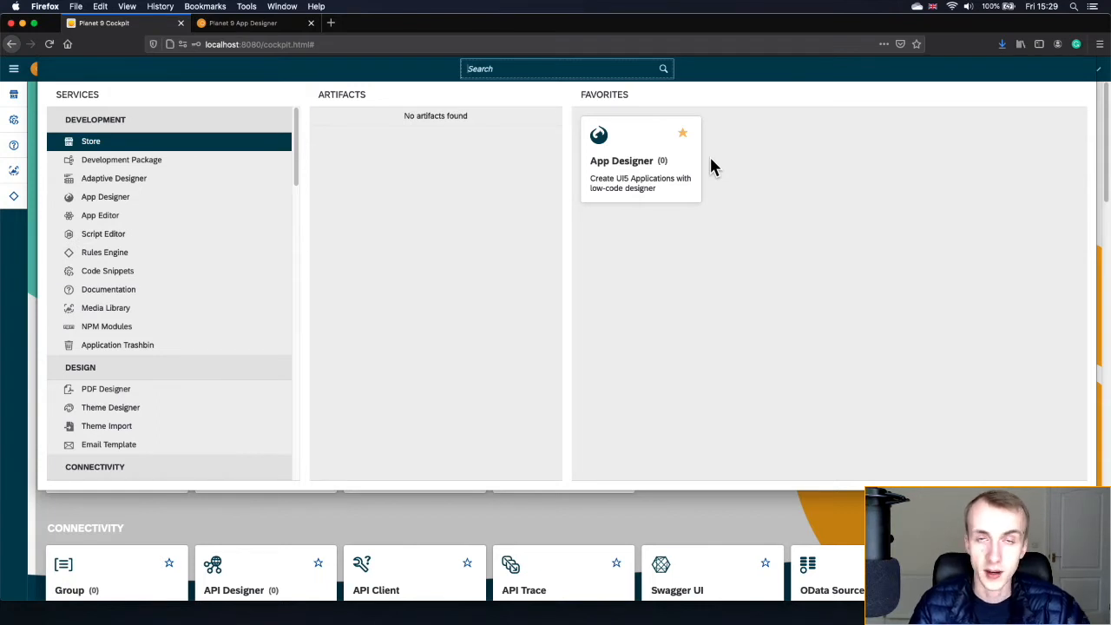
- Star Media Library as a favourite, confirm it under Favorites, and reload the page
left_click(680, 521)
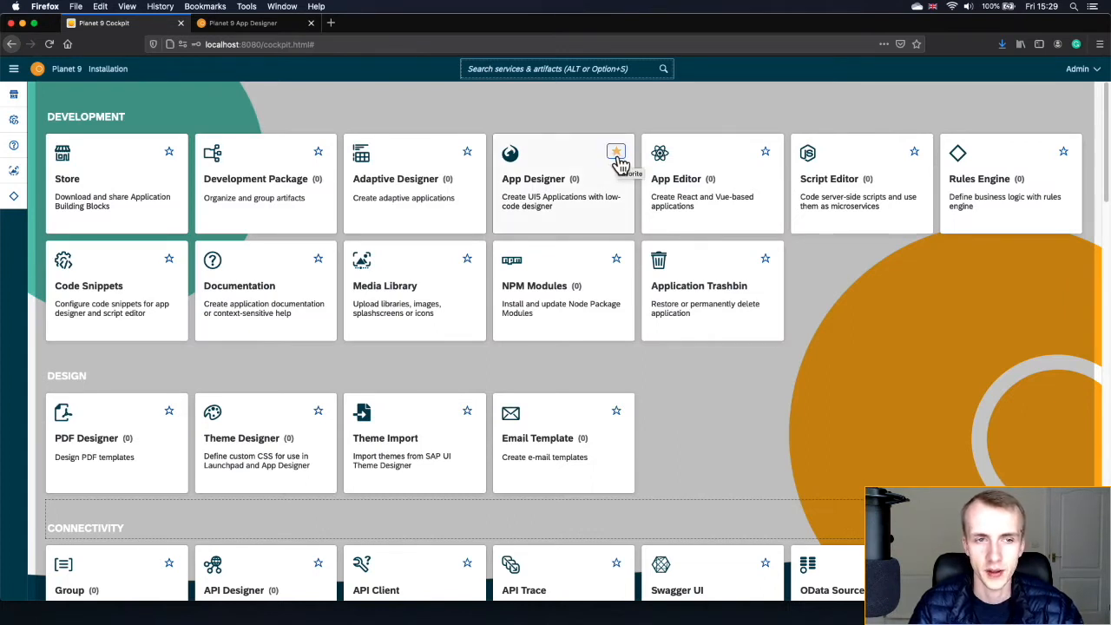
left_click(469, 263)
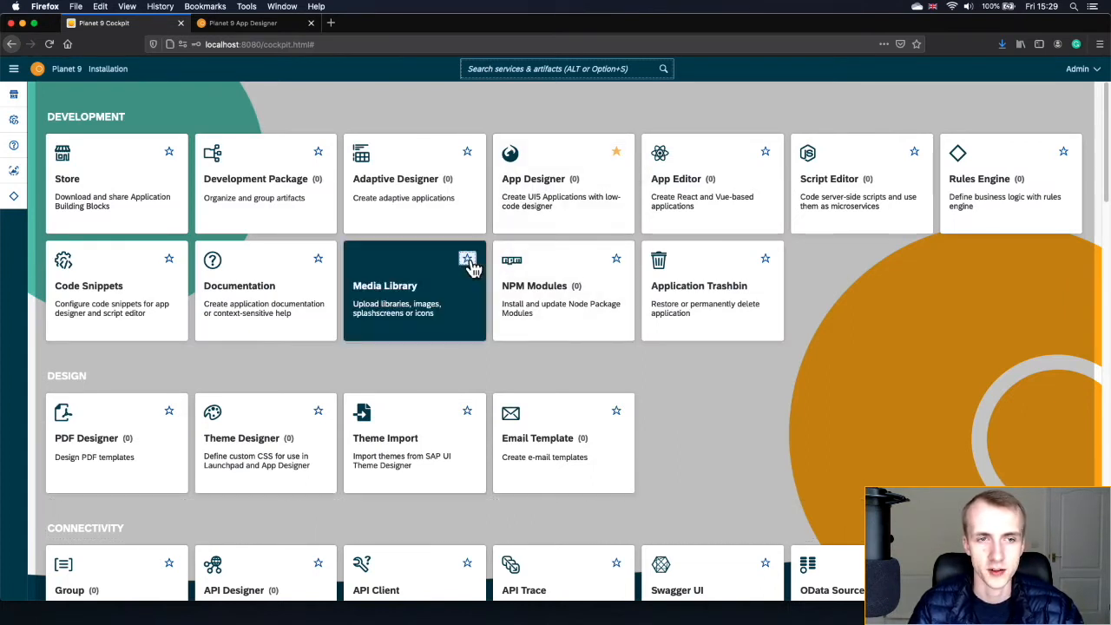
left_click(592, 68)
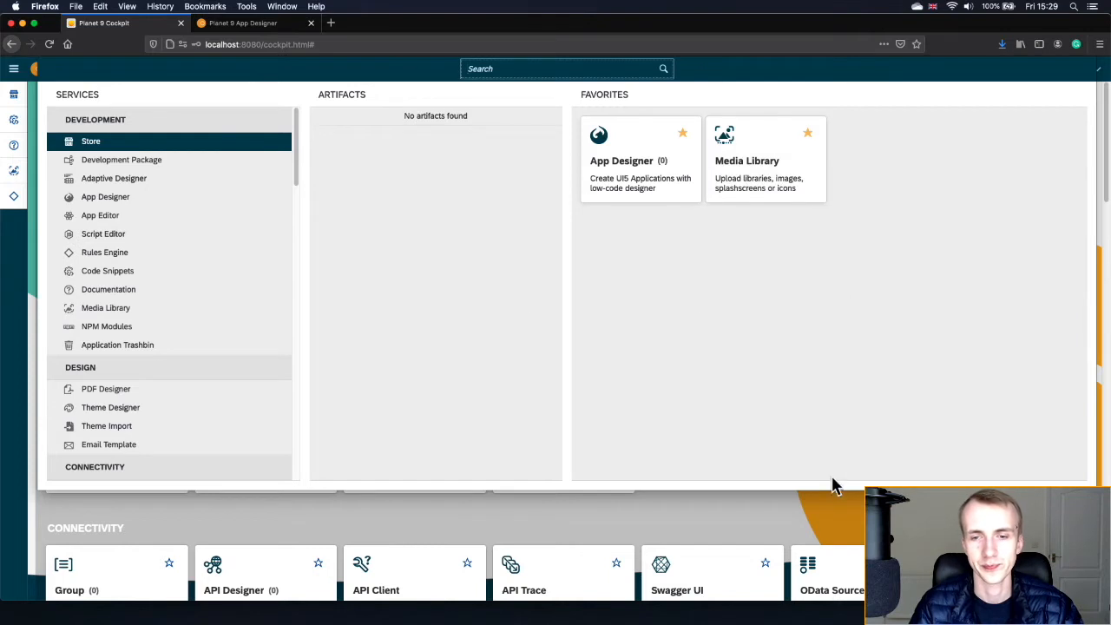
left_click(795, 529)
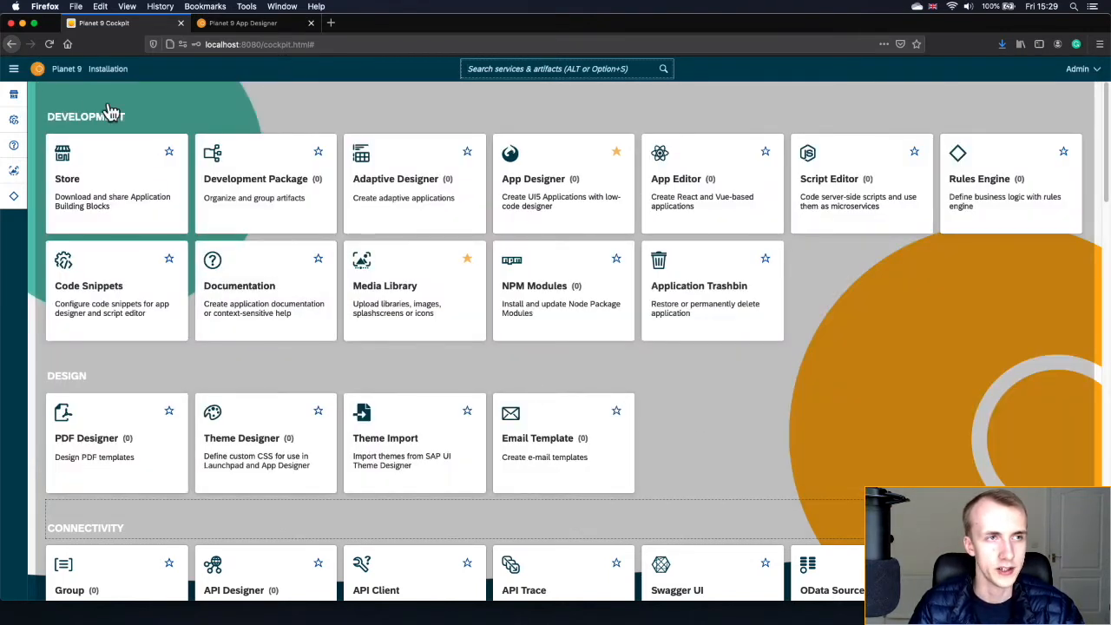
left_click(49, 43)
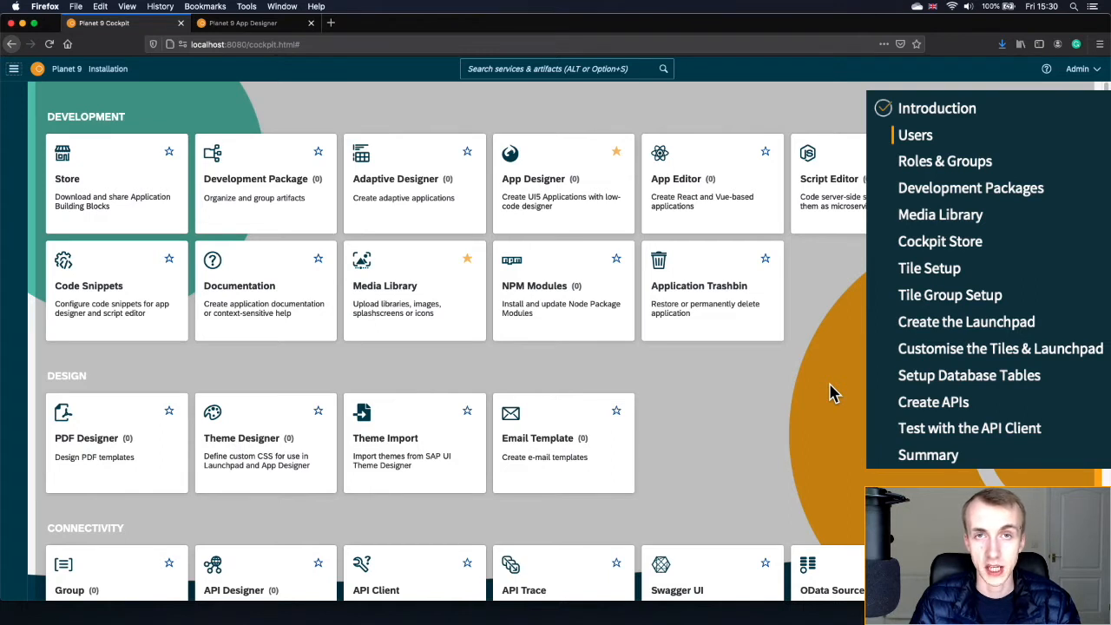
- Search for 'user' and open the User management page
left_click(476, 69)
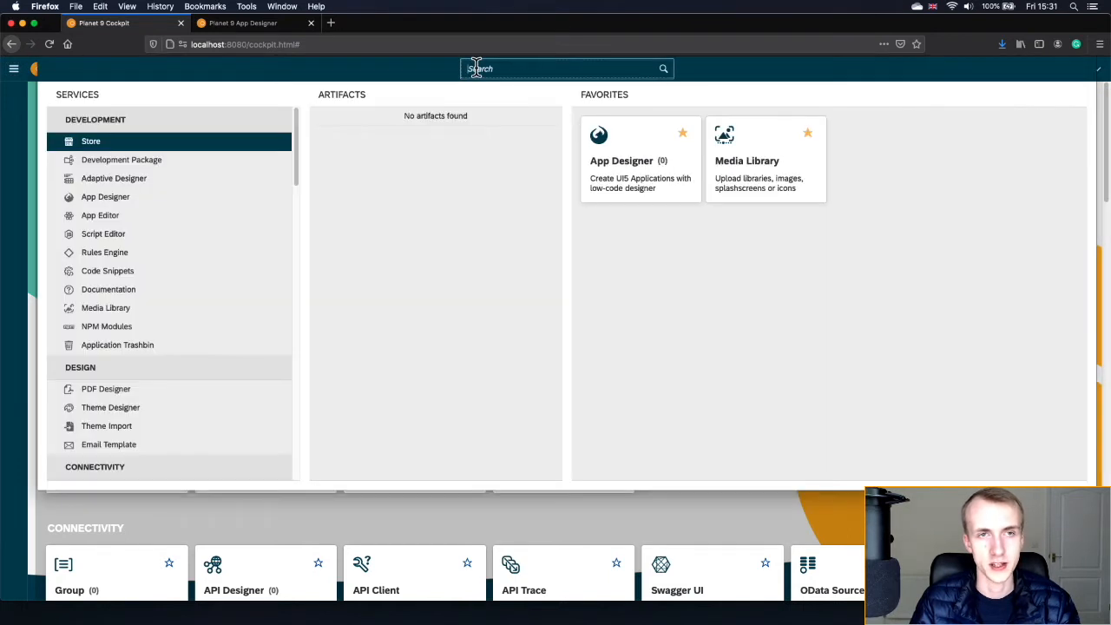
type("use")
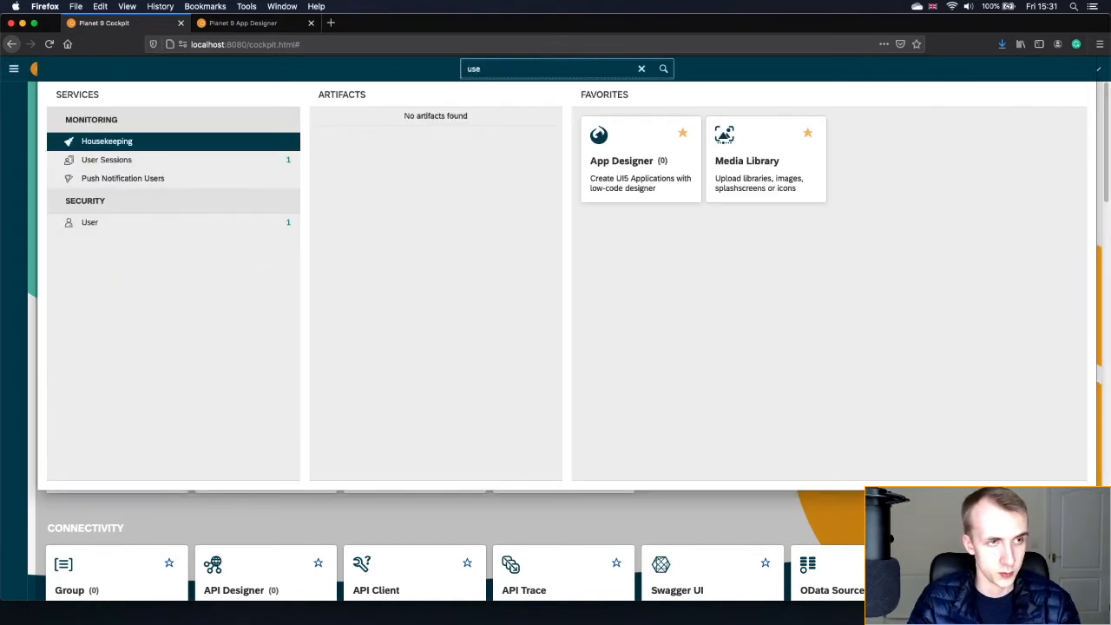
type("r")
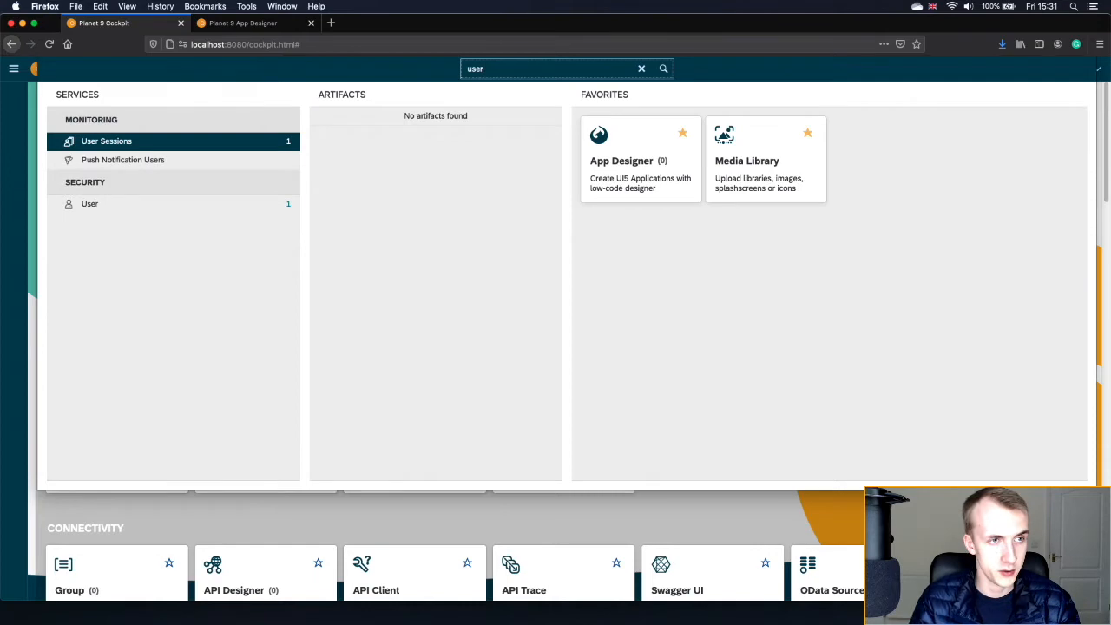
left_click(100, 205)
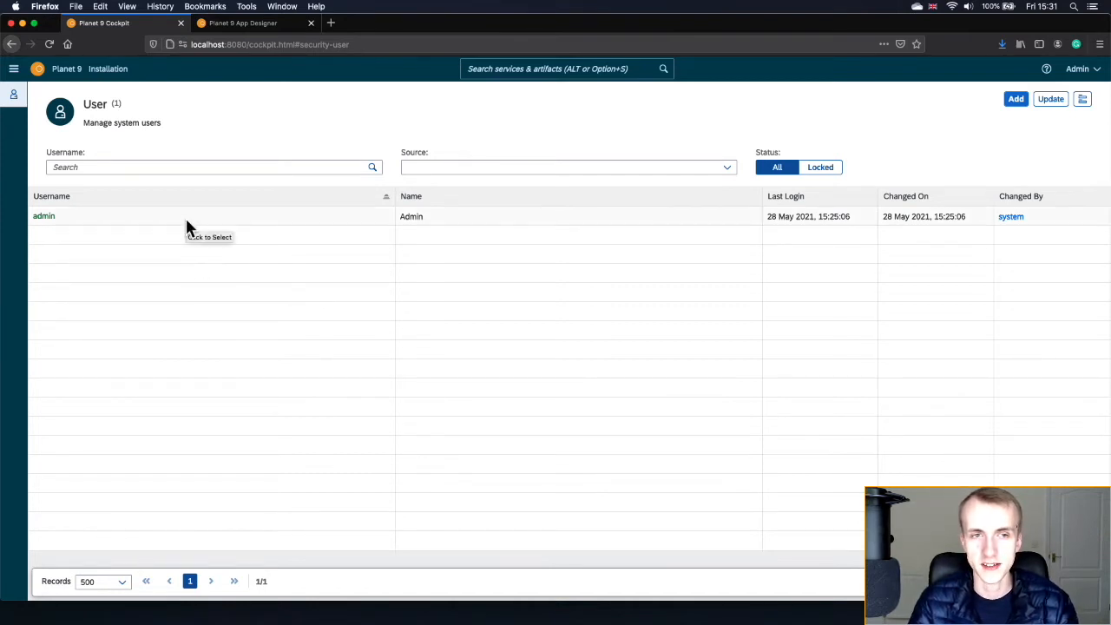
- Switch the interface theme to Dark, keeping the font size at 14px
left_click(1097, 79)
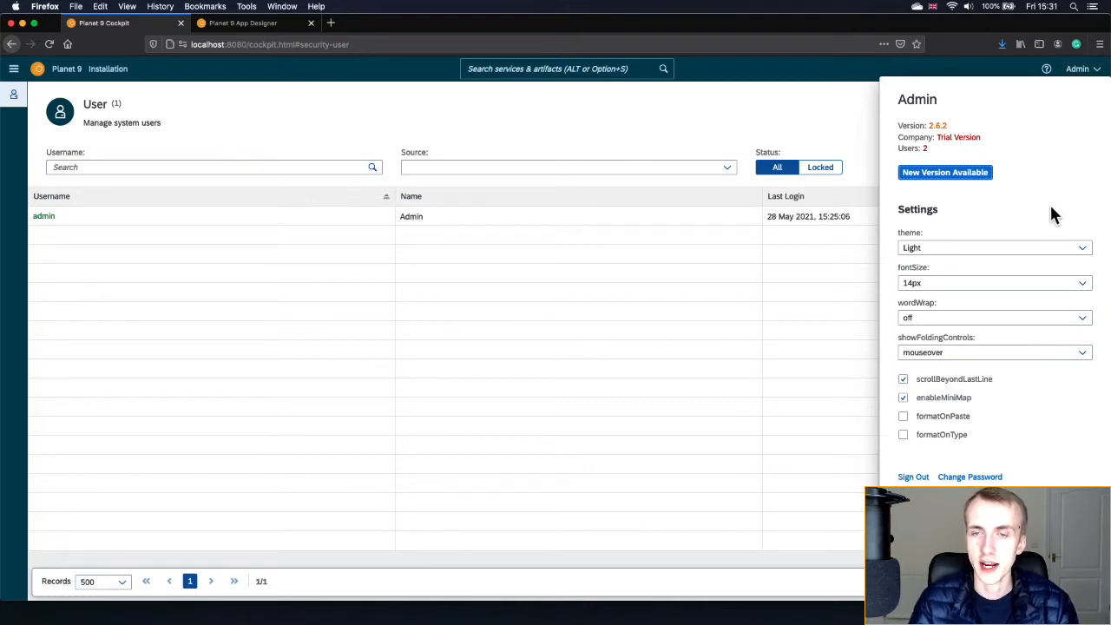
left_click(956, 249)
left_click(952, 286)
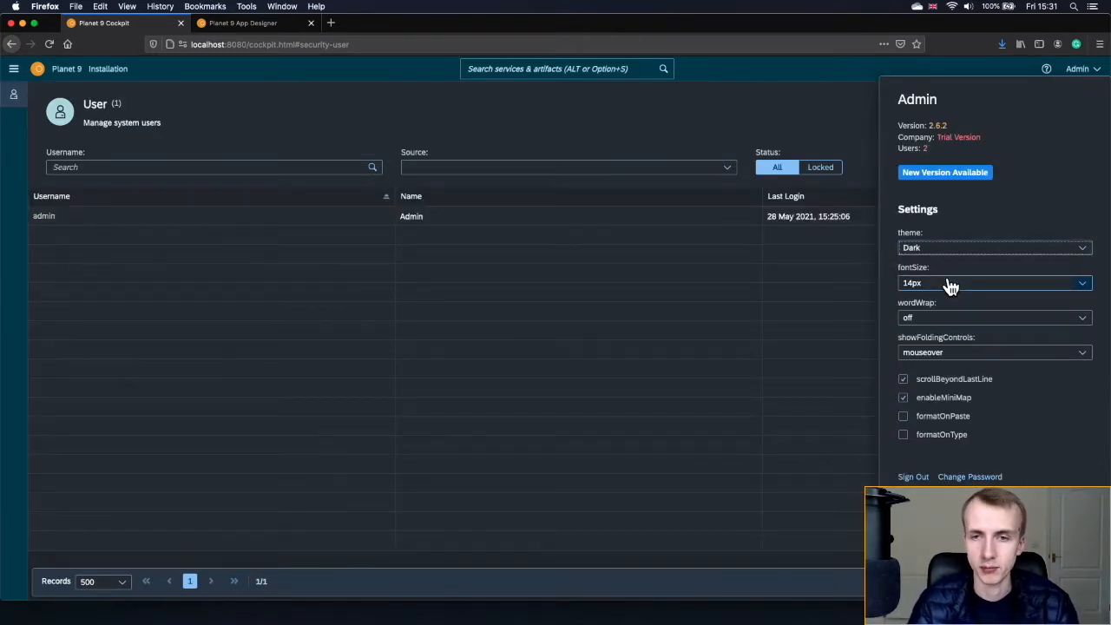
left_click(948, 287)
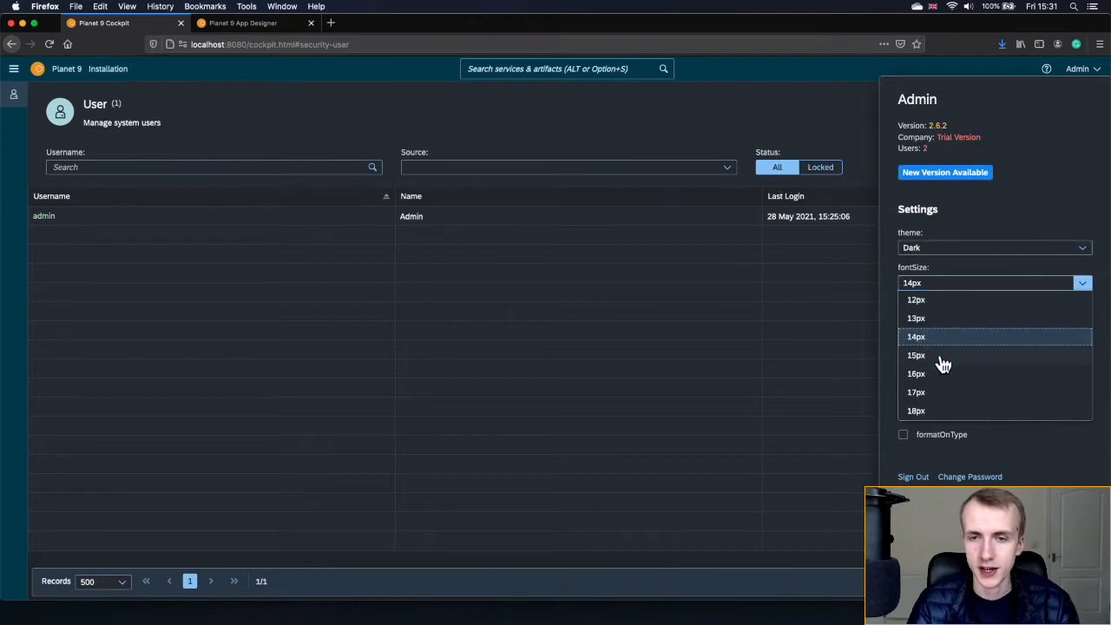
left_click(952, 267)
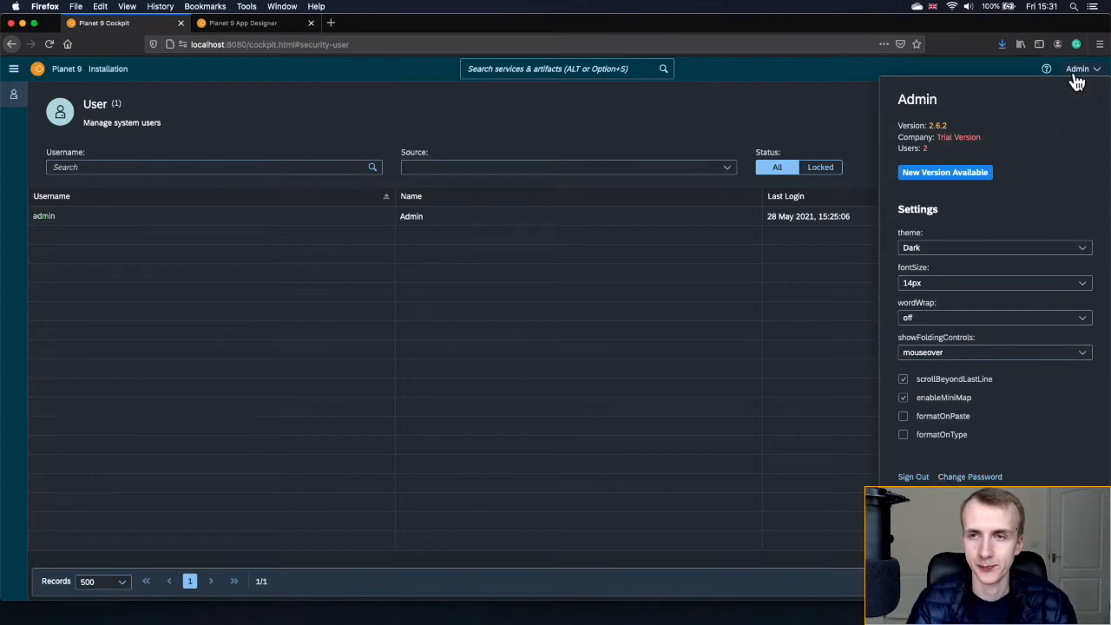
left_click(1020, 71)
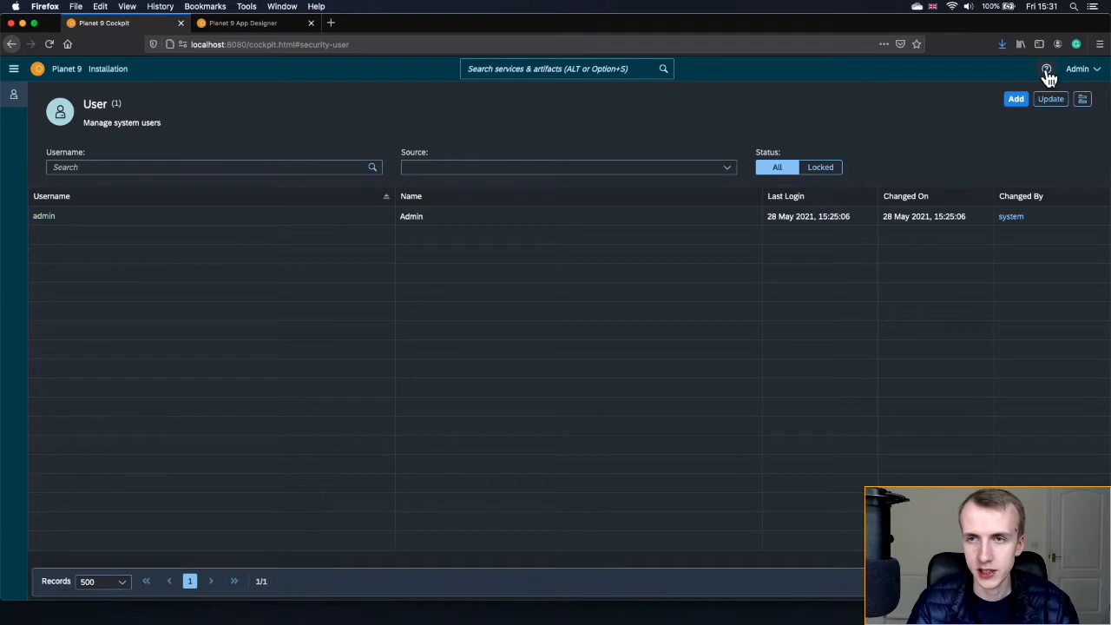
left_click(1047, 73)
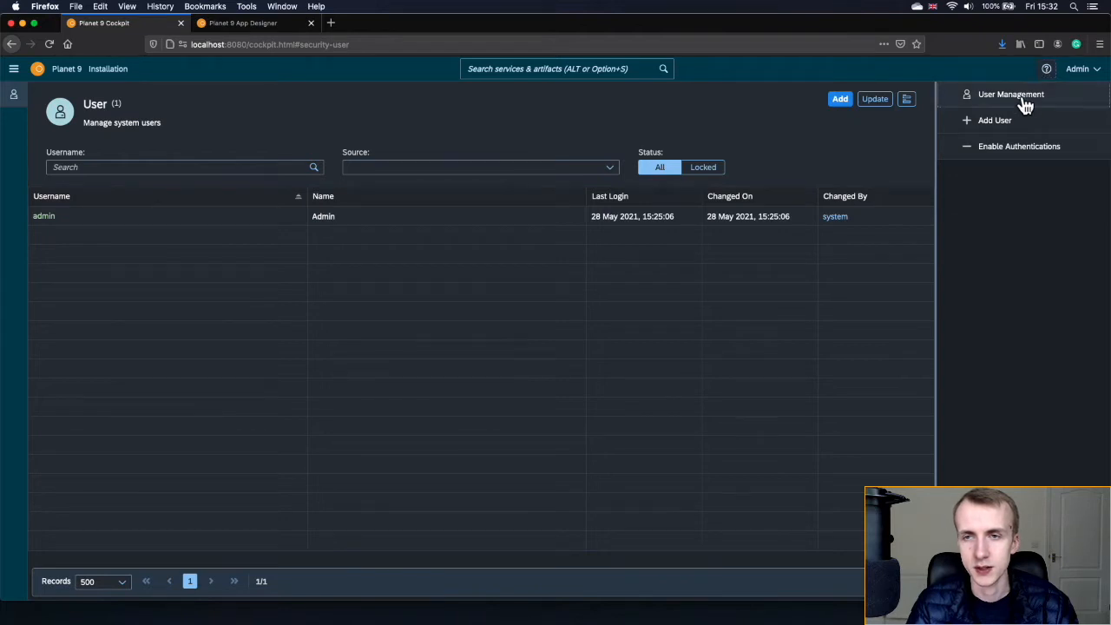
left_click(1011, 94)
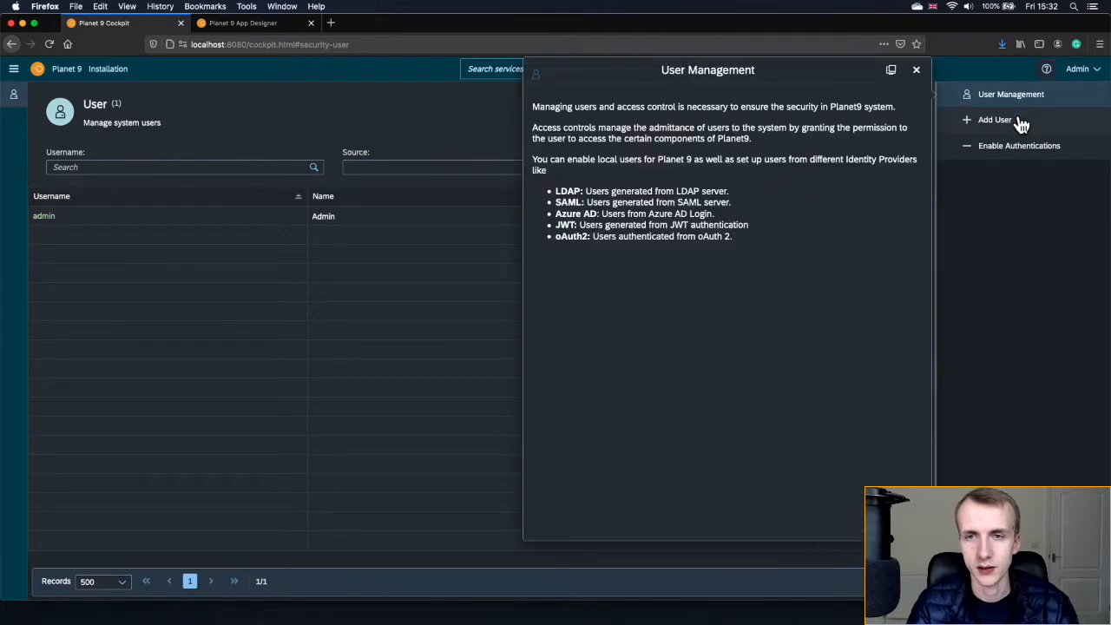
left_click(1016, 122)
left_click(1016, 148)
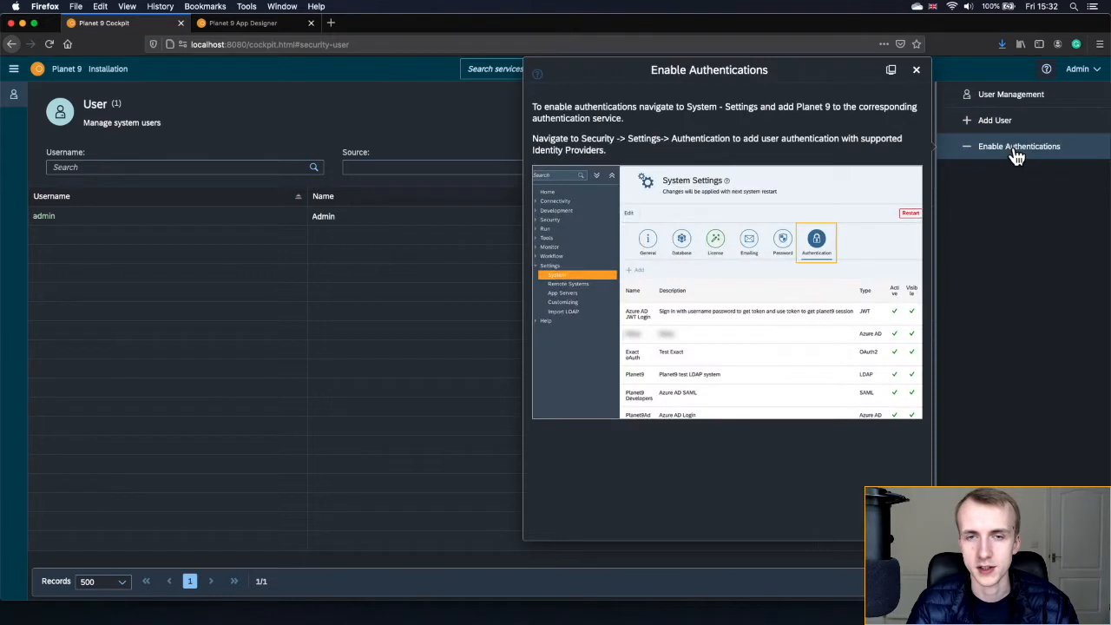
left_click(916, 71)
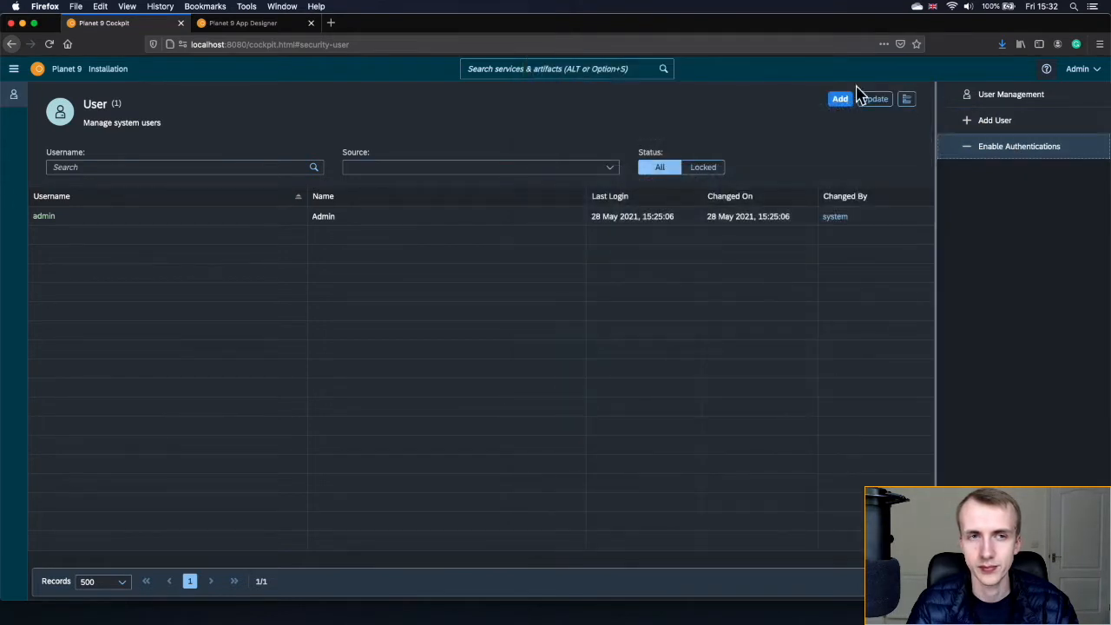
left_click(37, 71)
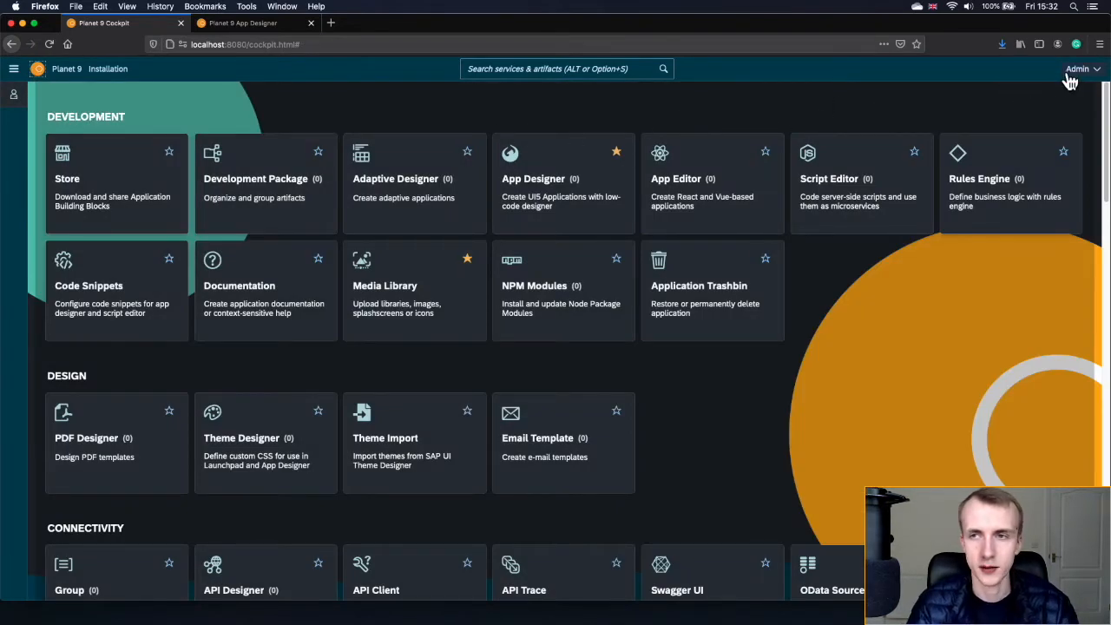
left_click(11, 103)
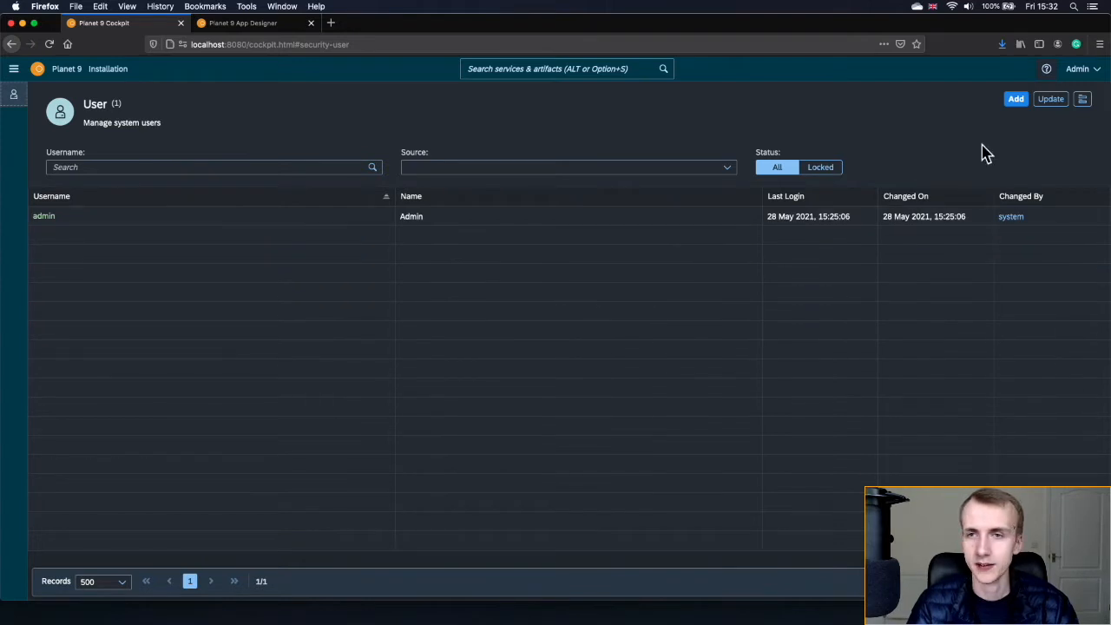
- Fill in a new user with username FieldWorker1, language English and a generated password
left_click(1015, 101)
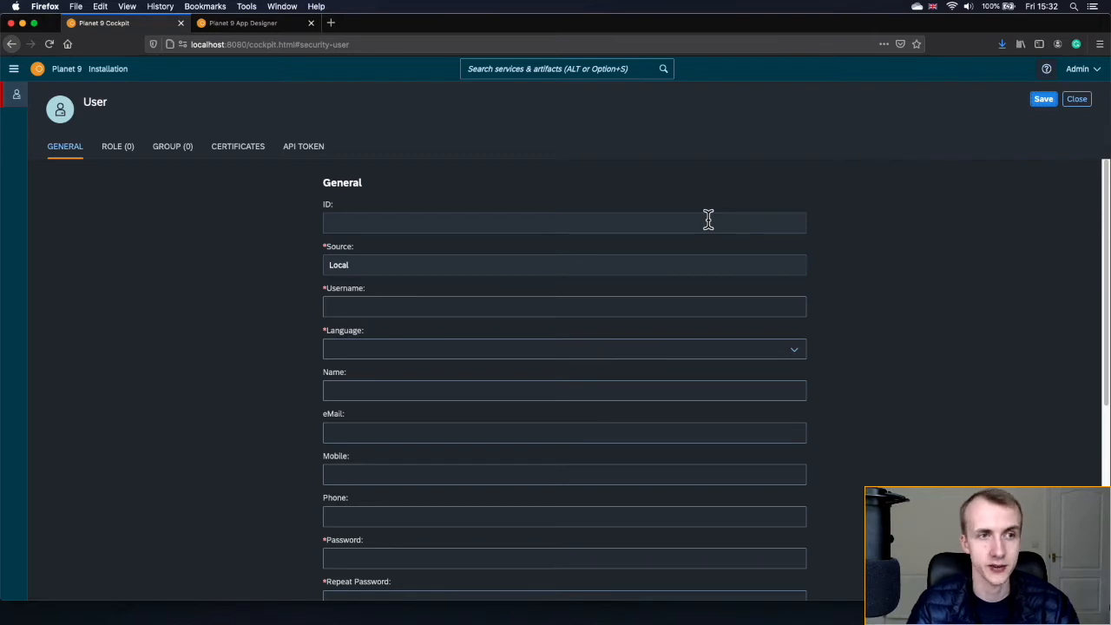
scroll(709, 222, "down", 1)
left_click(673, 295)
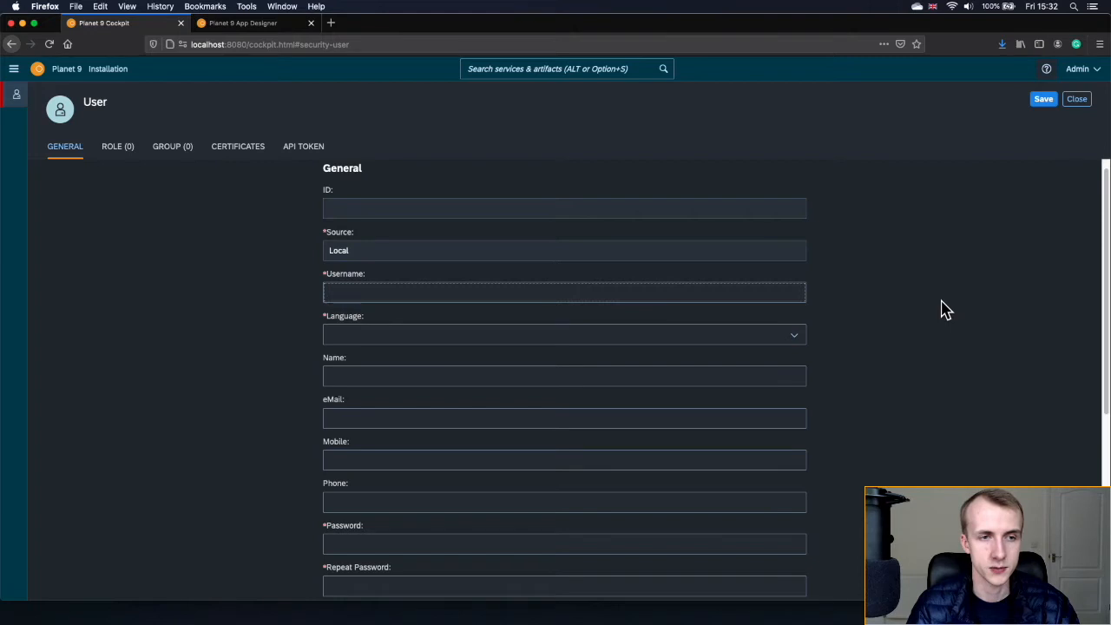
type("Field")
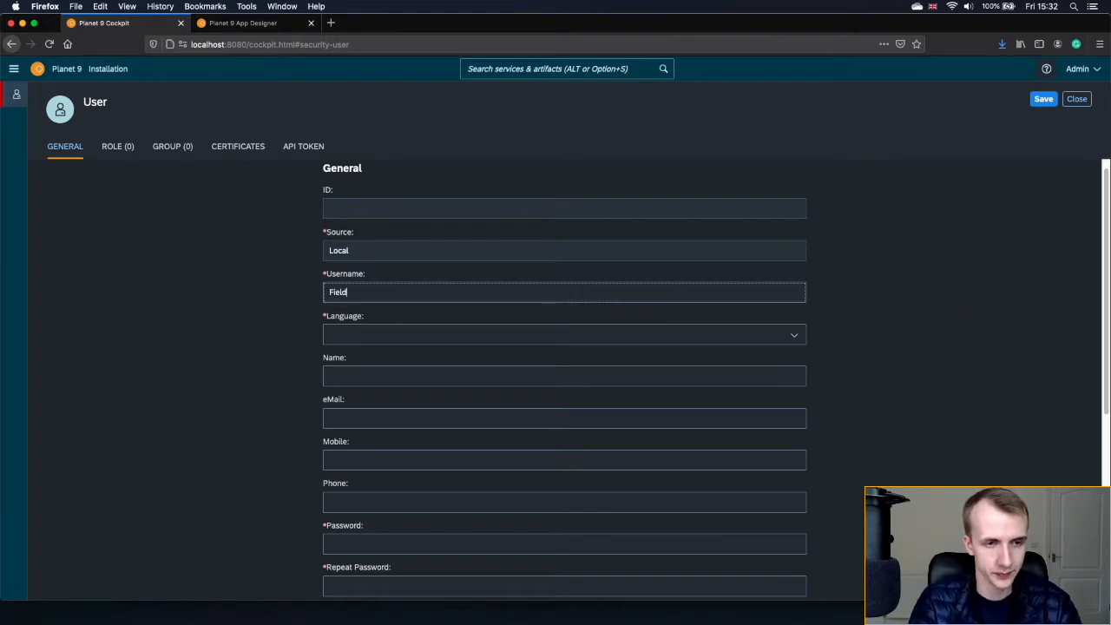
type("Worker1")
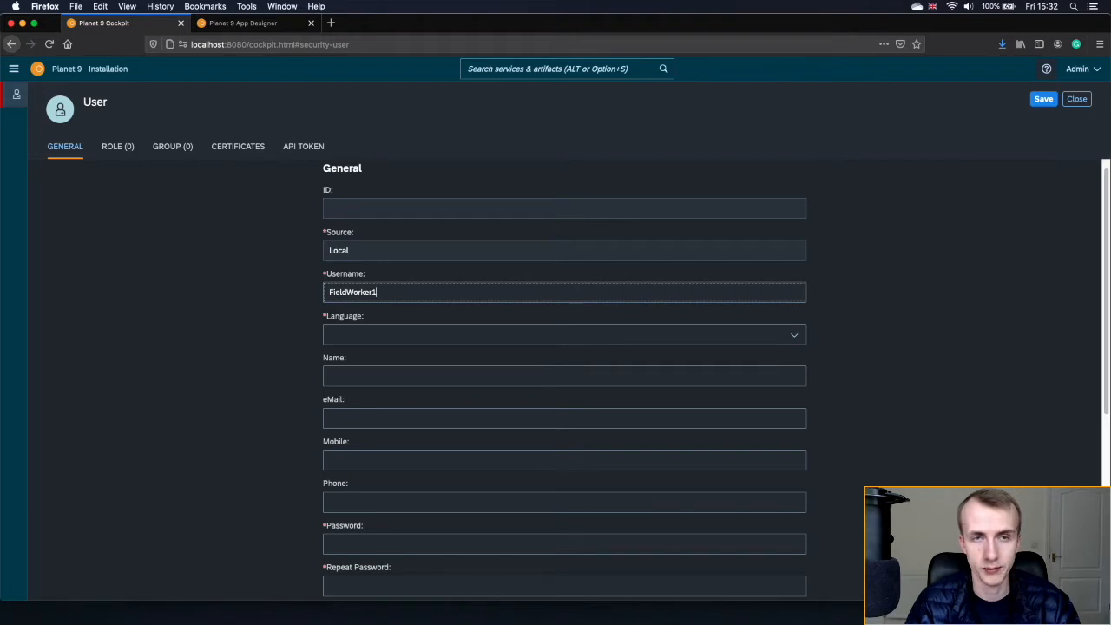
left_click(794, 343)
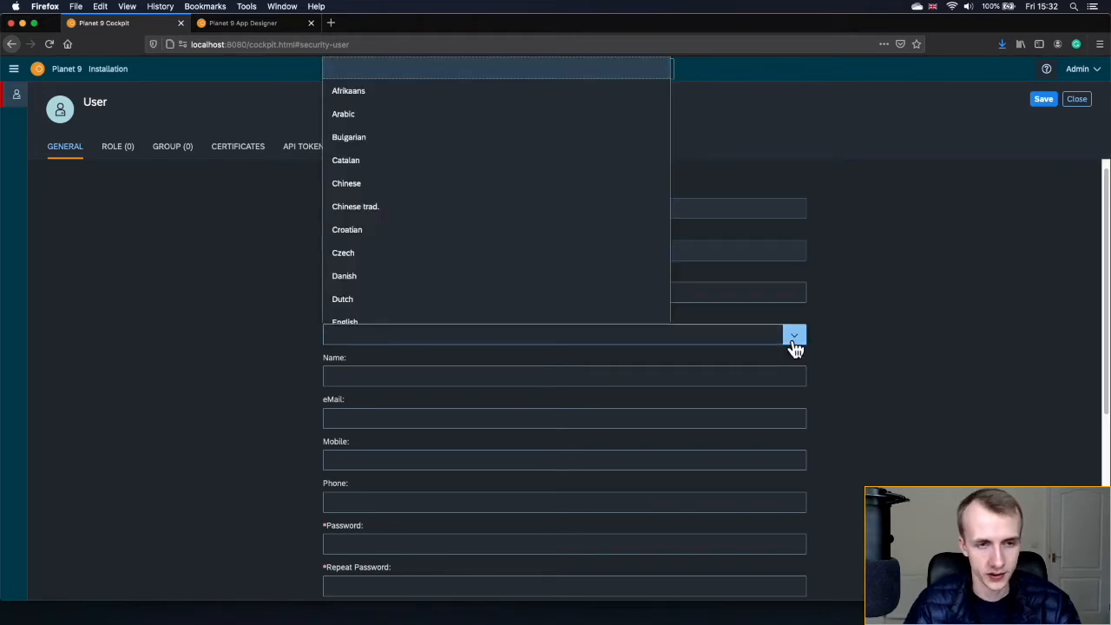
key("e")
key("Return")
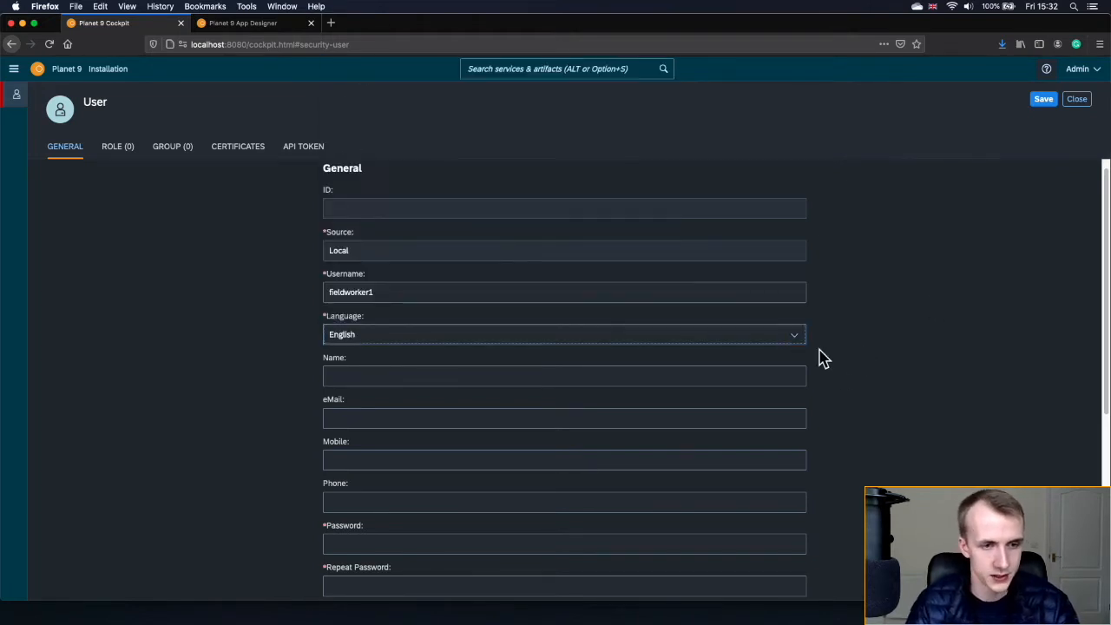
scroll(833, 373, "down", 4)
left_click(530, 401)
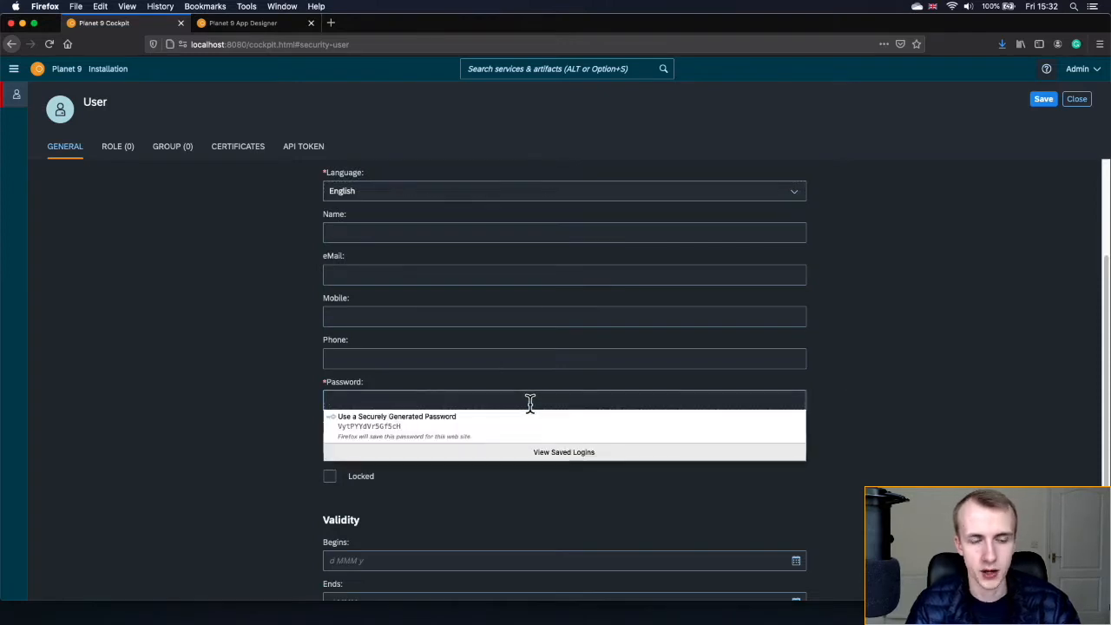
left_click(488, 428)
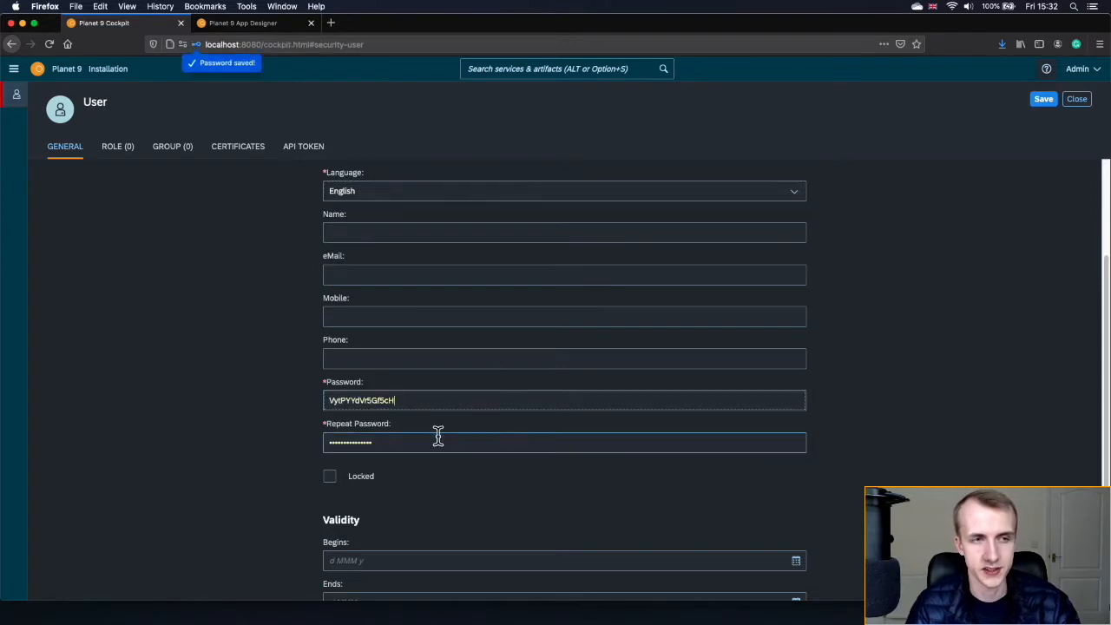
double_click(387, 399)
left_click(302, 469)
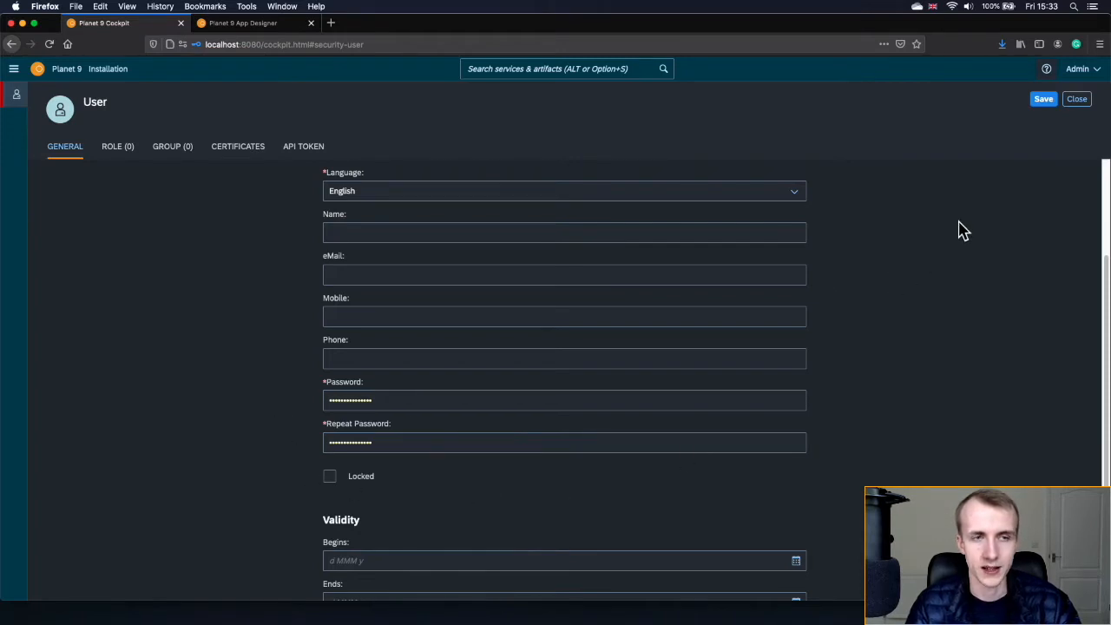
- Save the new user fieldworker1 and close the form back to the user list
left_click(1043, 100)
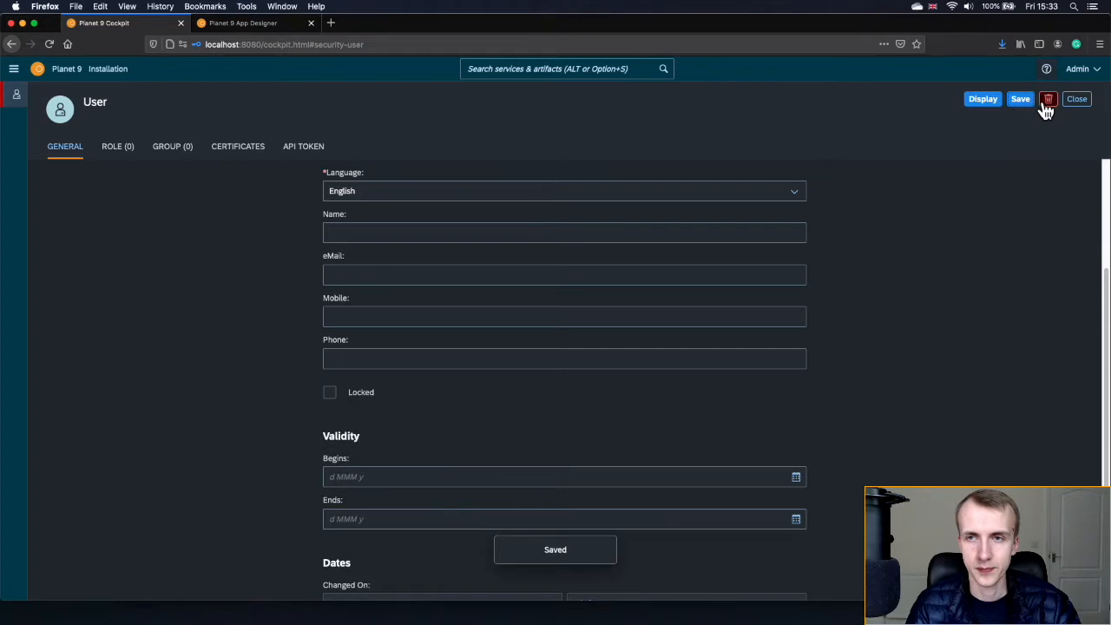
left_click(978, 101)
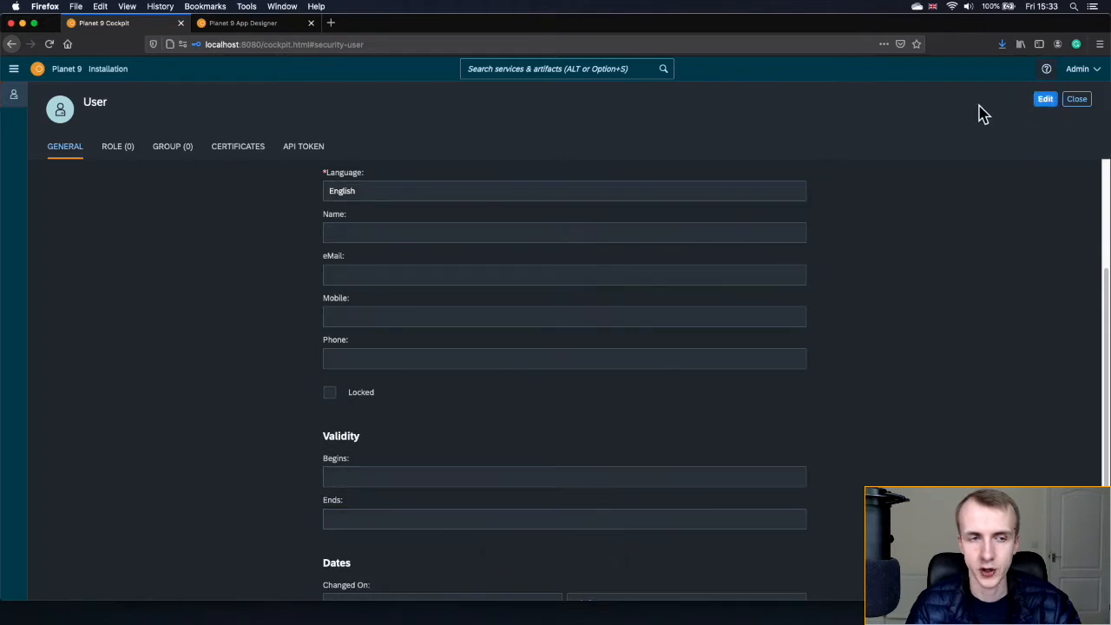
scroll(808, 351, "up", 3)
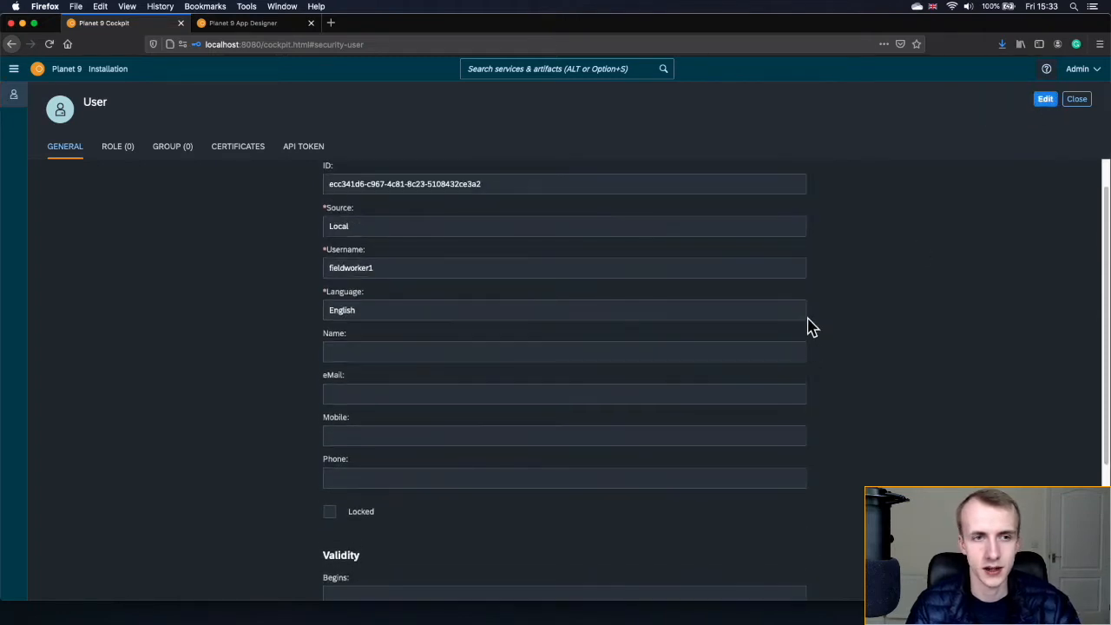
left_click(1079, 101)
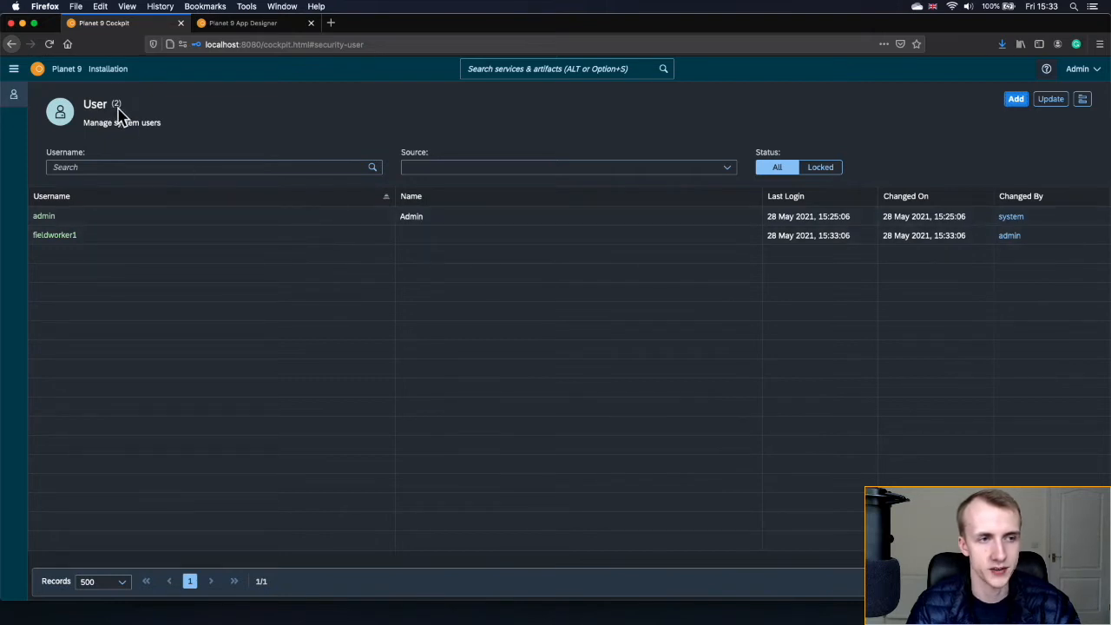
- Reopen fieldworker1's details to review them, close them, and start another new user
left_click(123, 239)
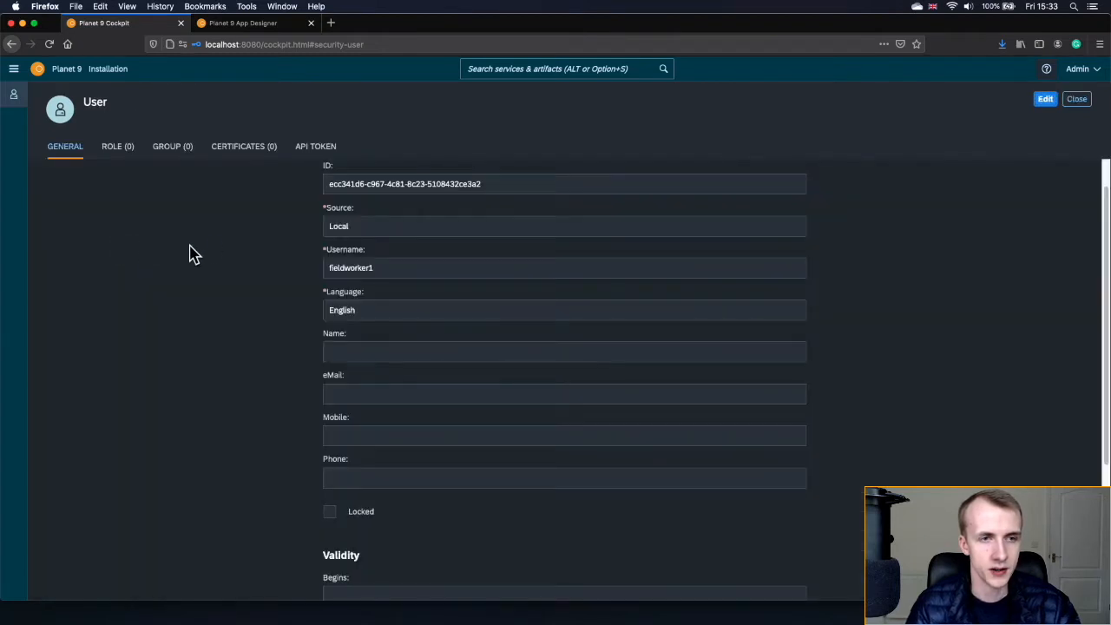
left_click_drag(493, 205, 334, 205)
left_click(266, 273)
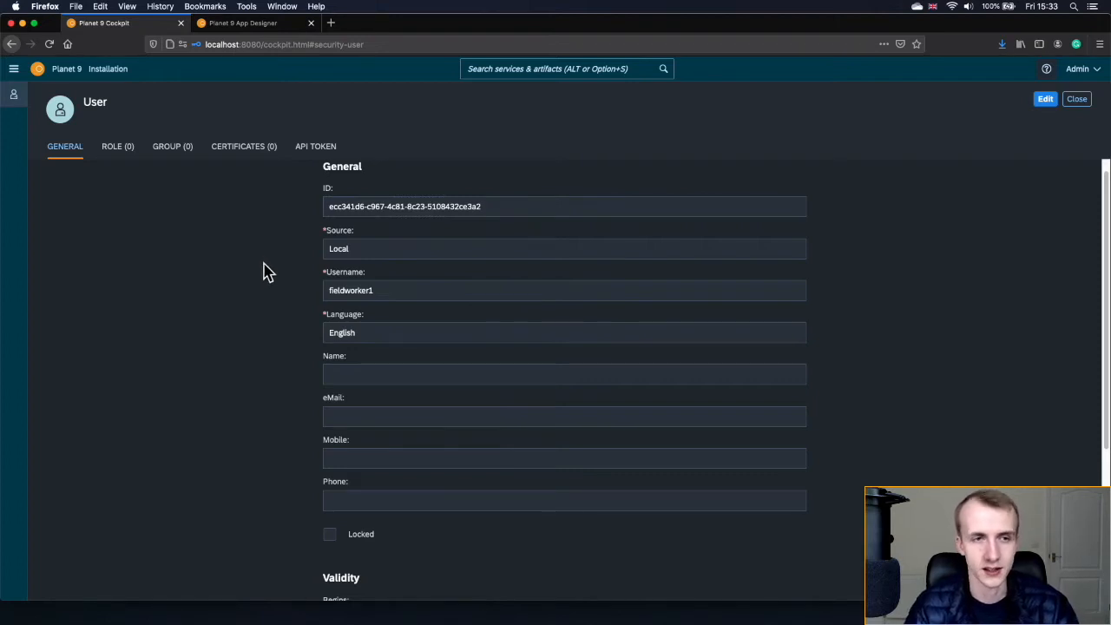
scroll(265, 273, "up", 1)
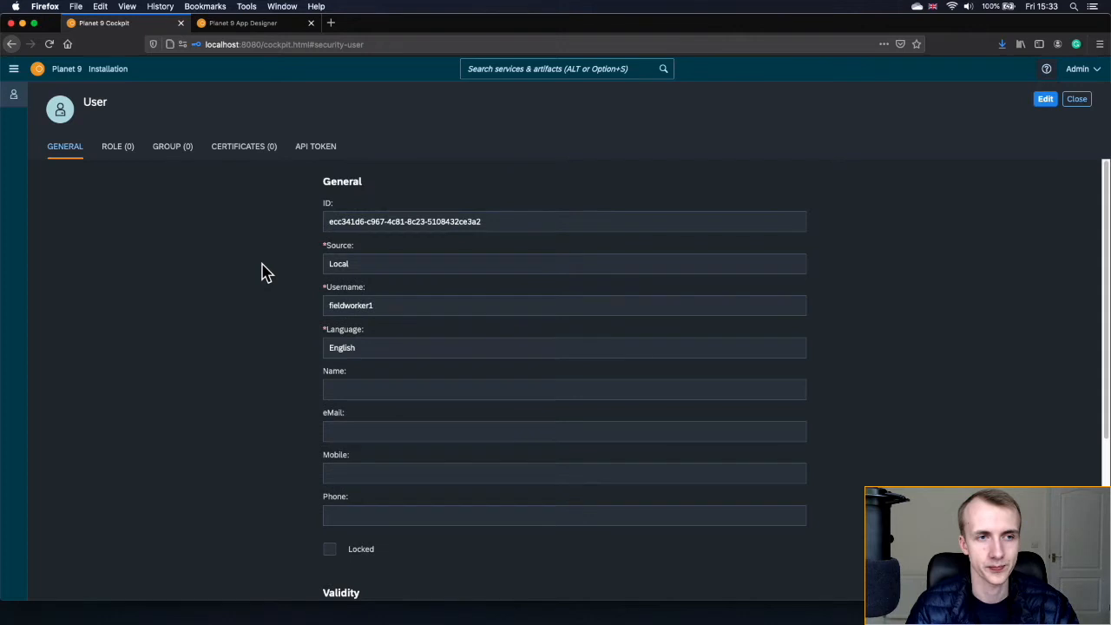
left_click(1074, 101)
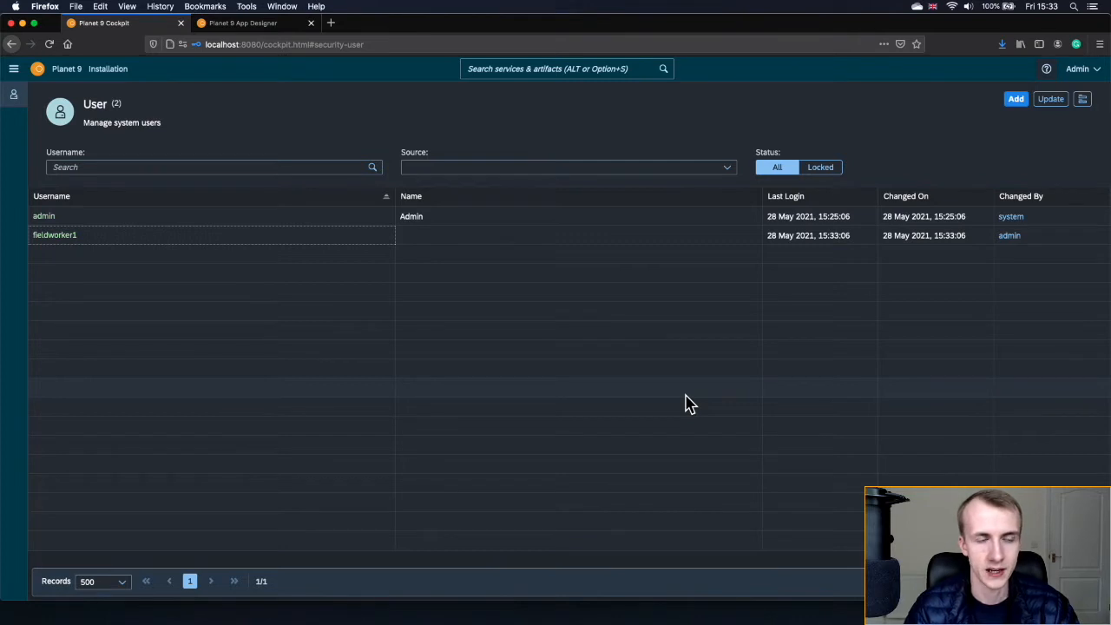
left_click(1017, 100)
left_click(647, 303)
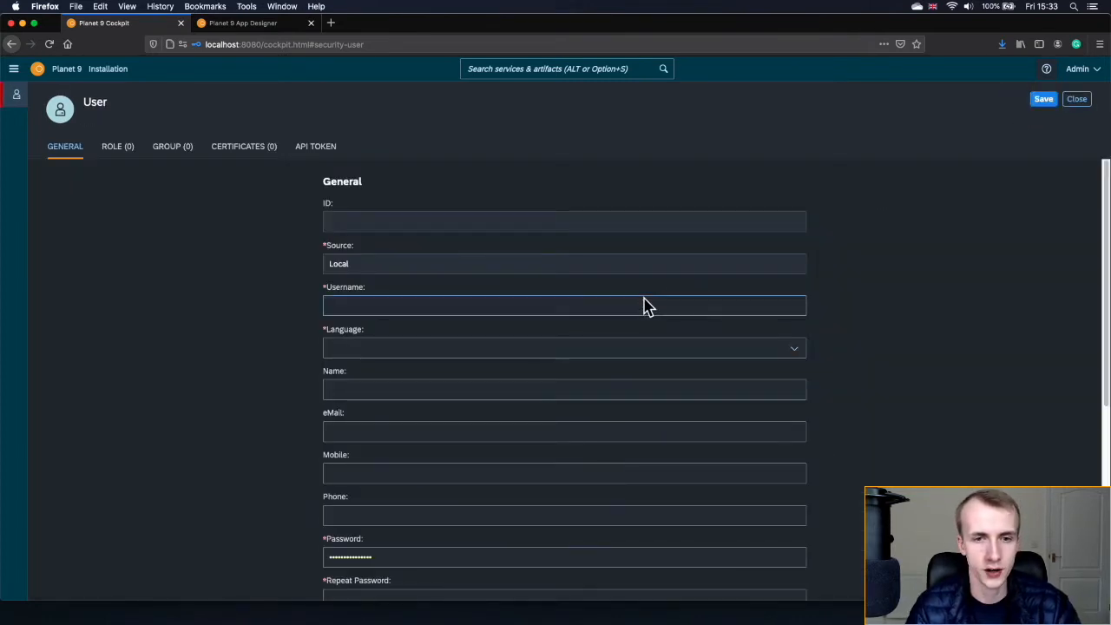
type("testuser")
key("Tab")
key("space")
scroll(478, 516, "down", 5)
double_click(402, 379)
type("123456")
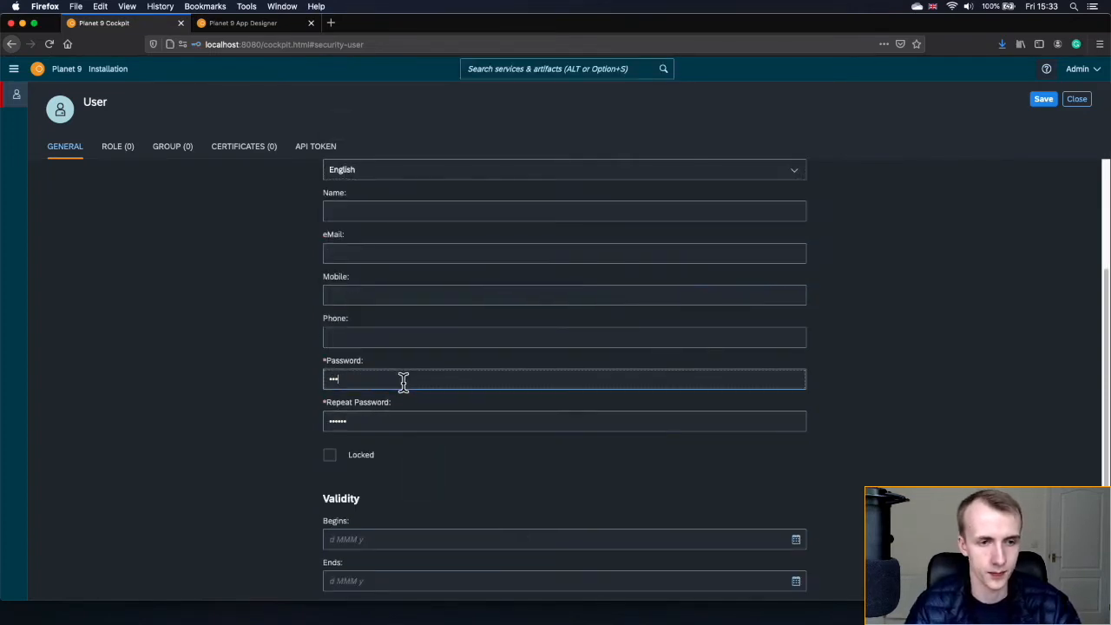
left_click(1024, 287)
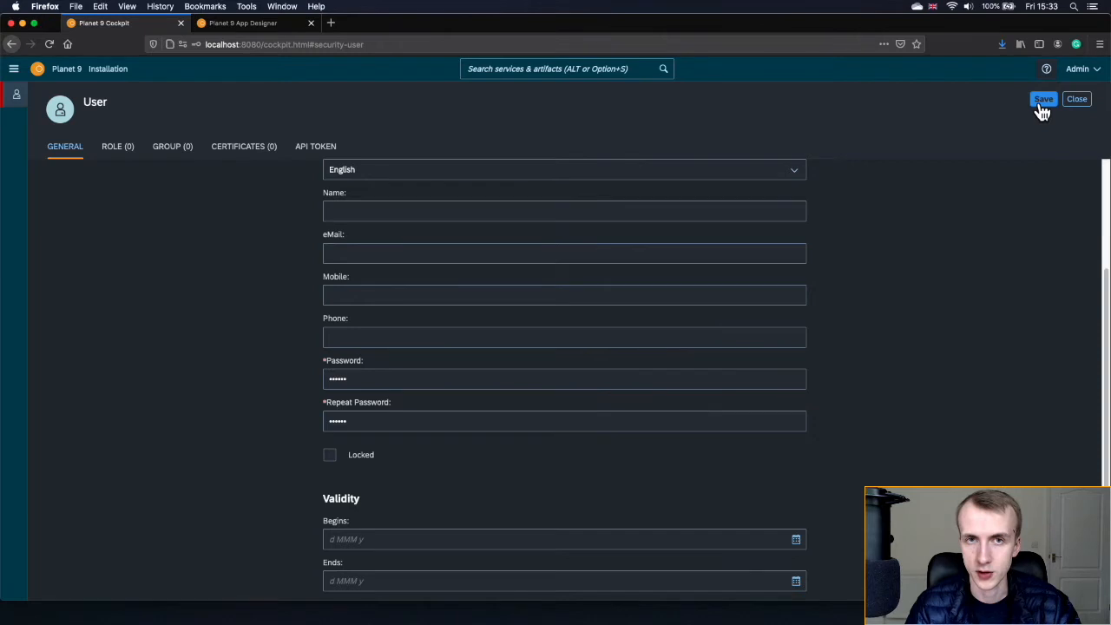
left_click(1042, 111)
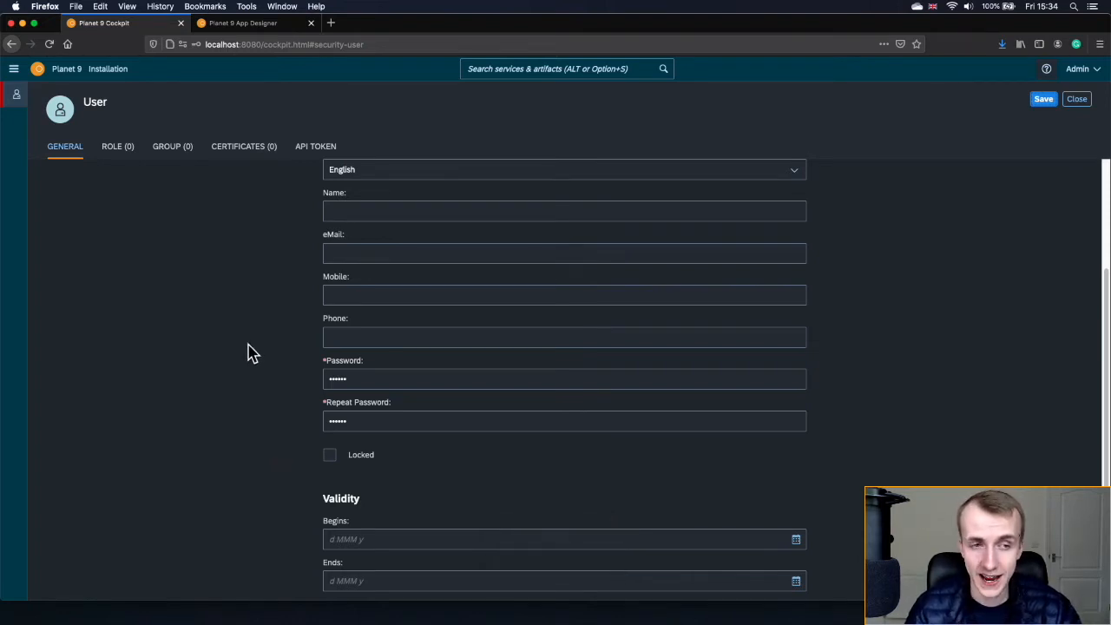
scroll(248, 352, "up", 4)
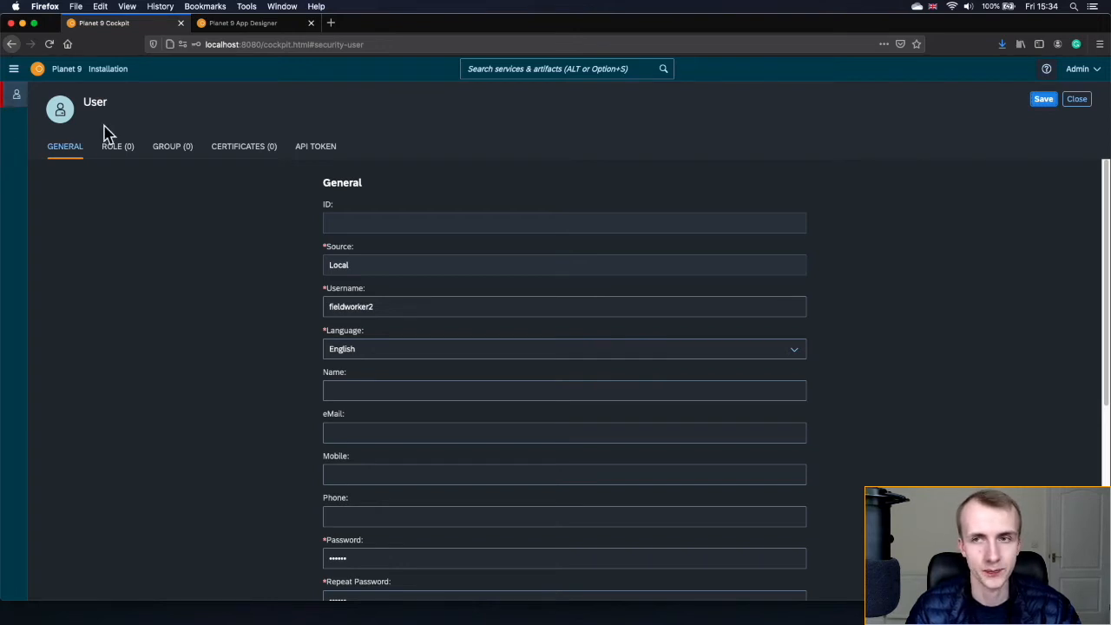
left_click(1076, 99)
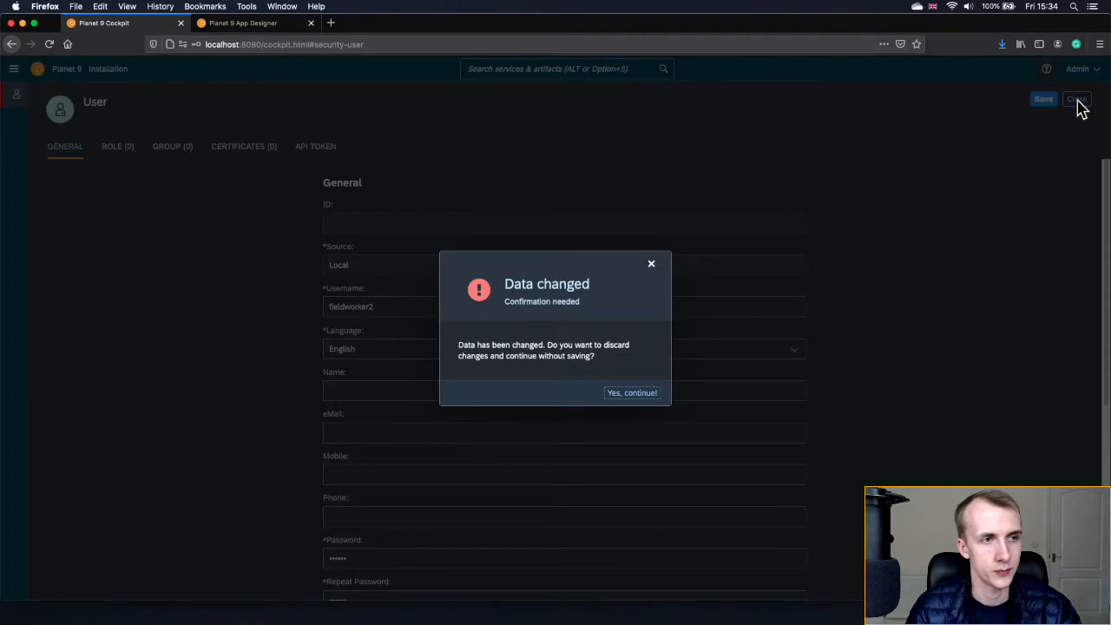
left_click(632, 393)
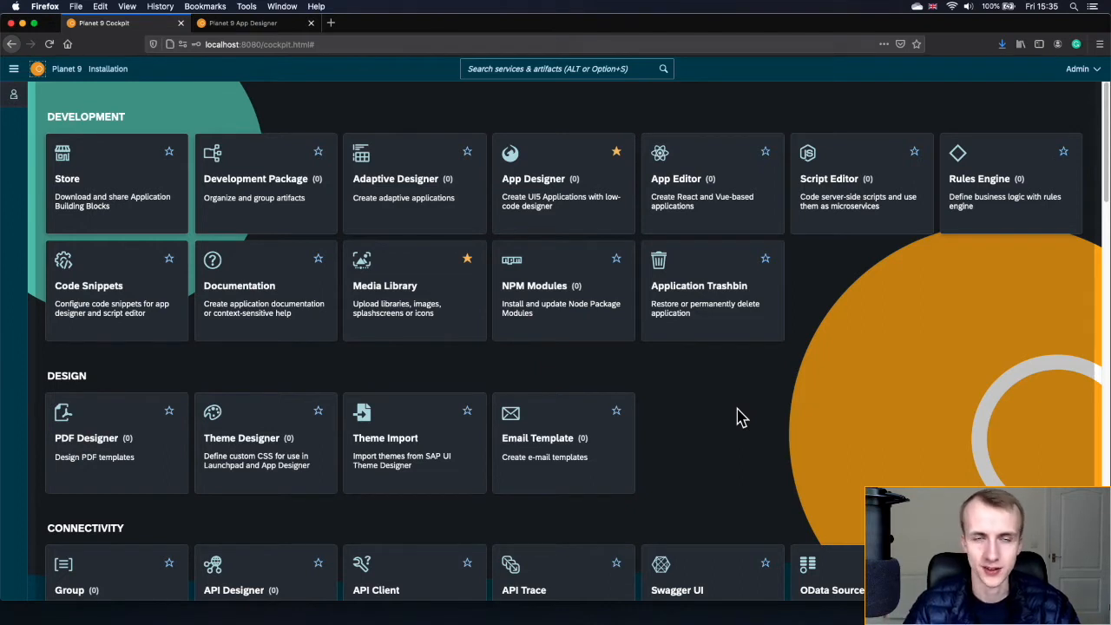
- Add a new role named FieldWorkers from the Role service and show its ACL permissions table
left_click(505, 69)
type("role")
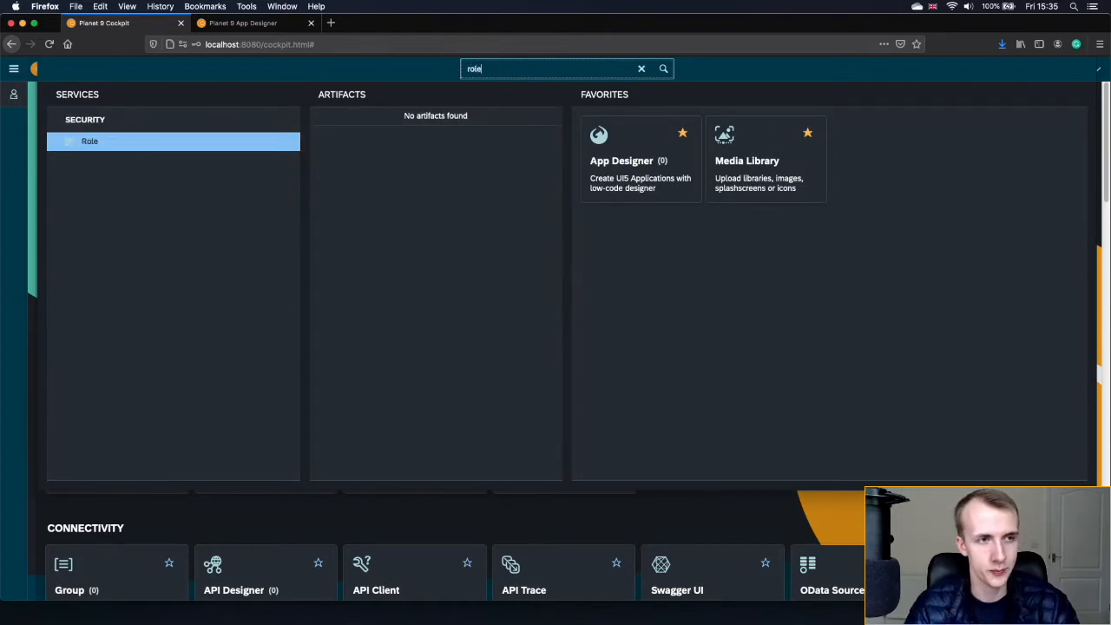
left_click(160, 143)
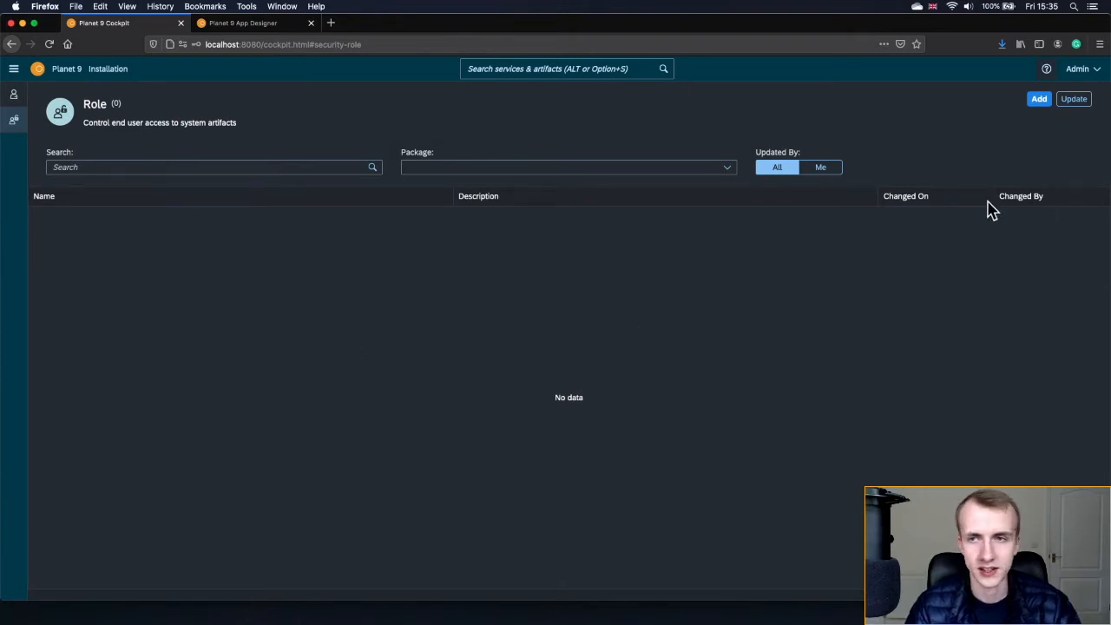
left_click(1039, 101)
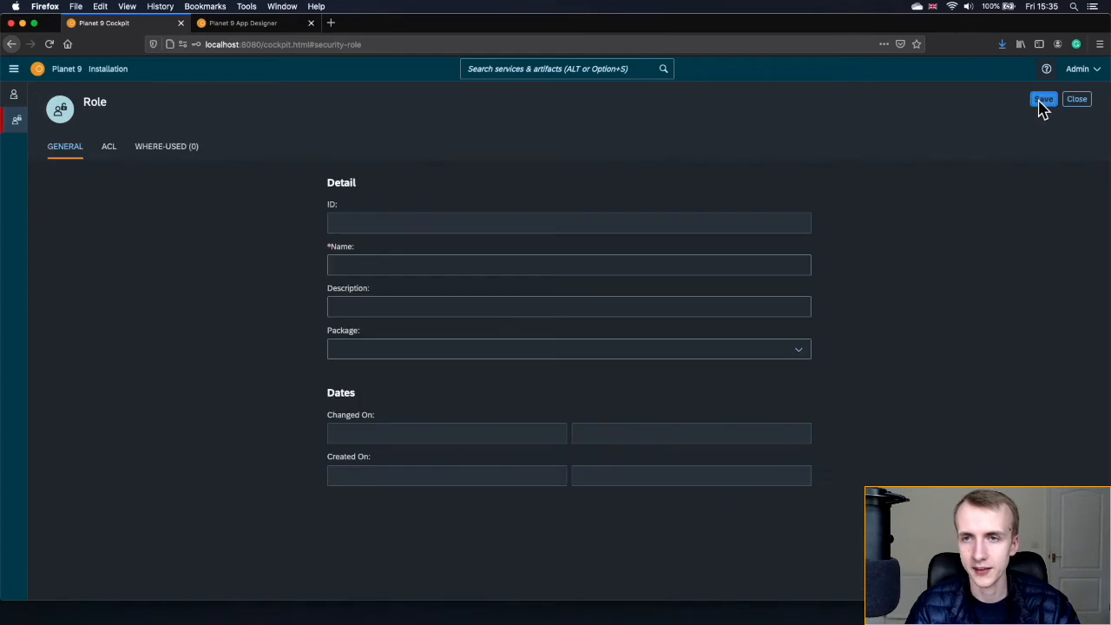
left_click(451, 266)
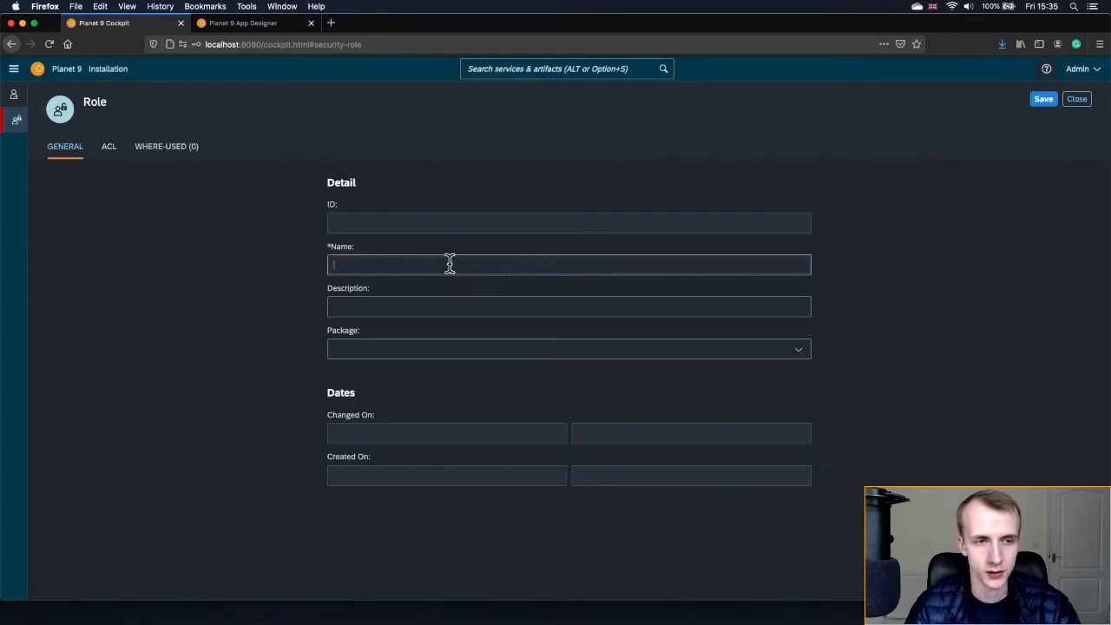
type("FieldWorkers")
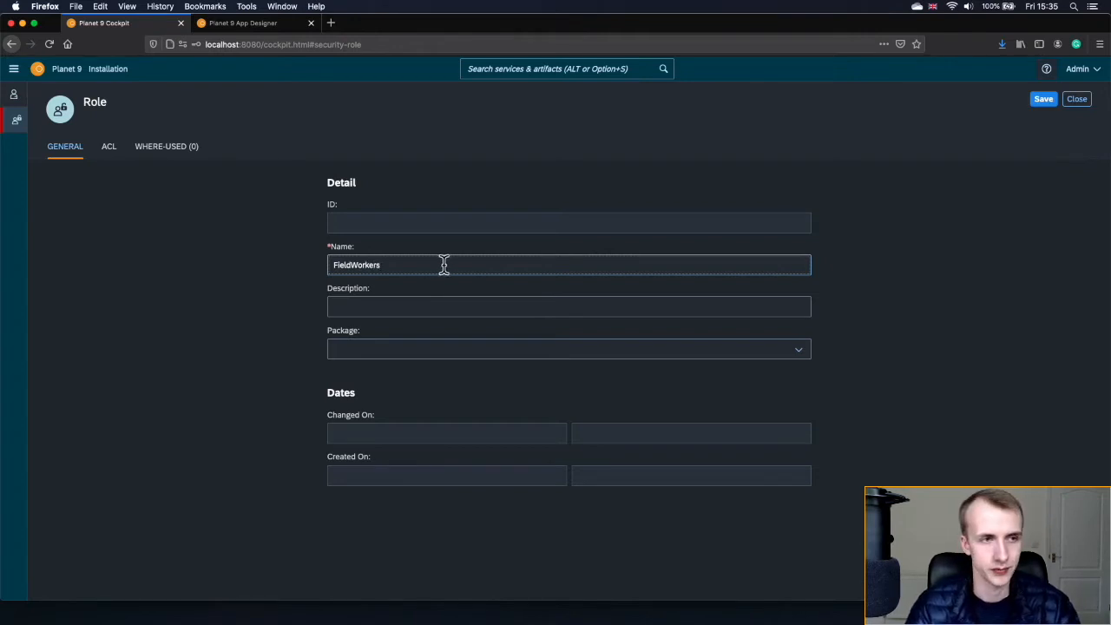
left_click(113, 157)
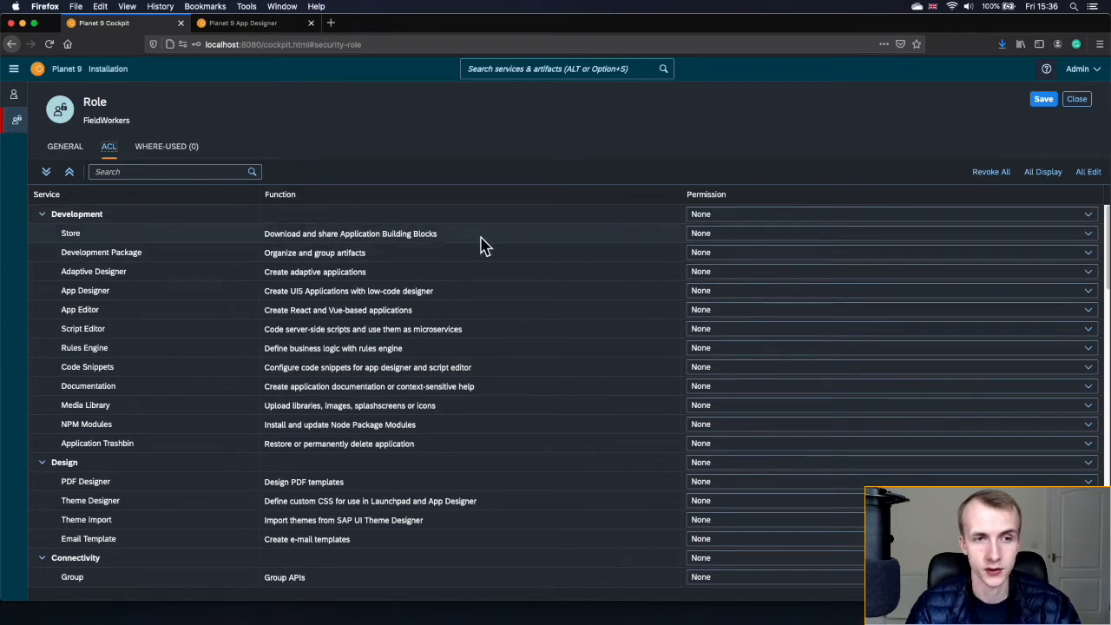
- Grant the FieldWorkers role Edit permission on every service and save it
left_click(732, 236)
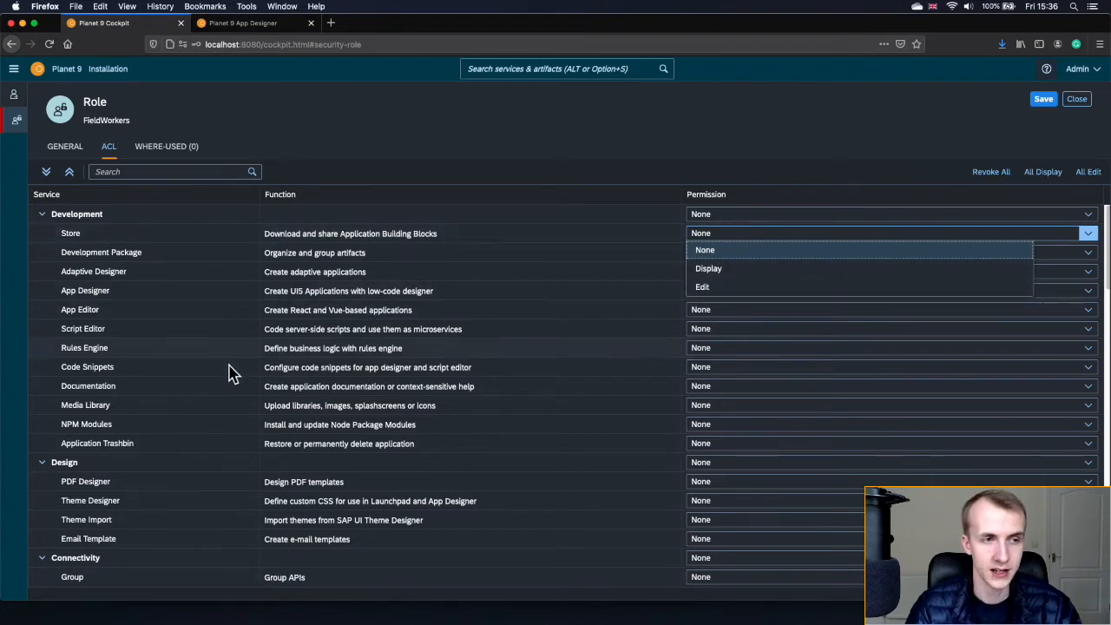
left_click(729, 181)
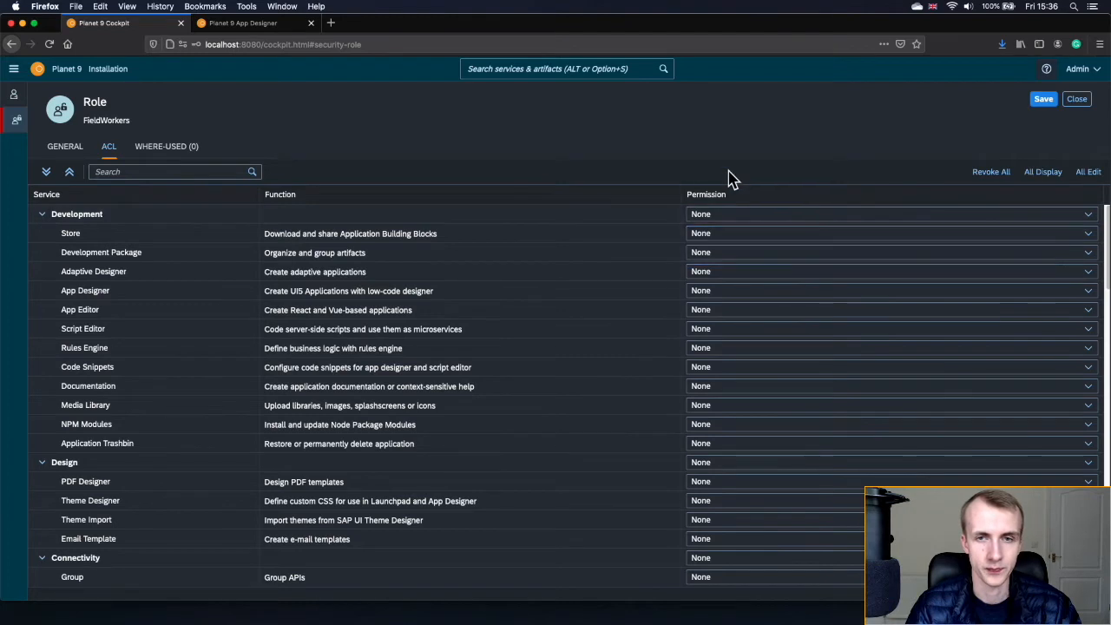
left_click(1086, 173)
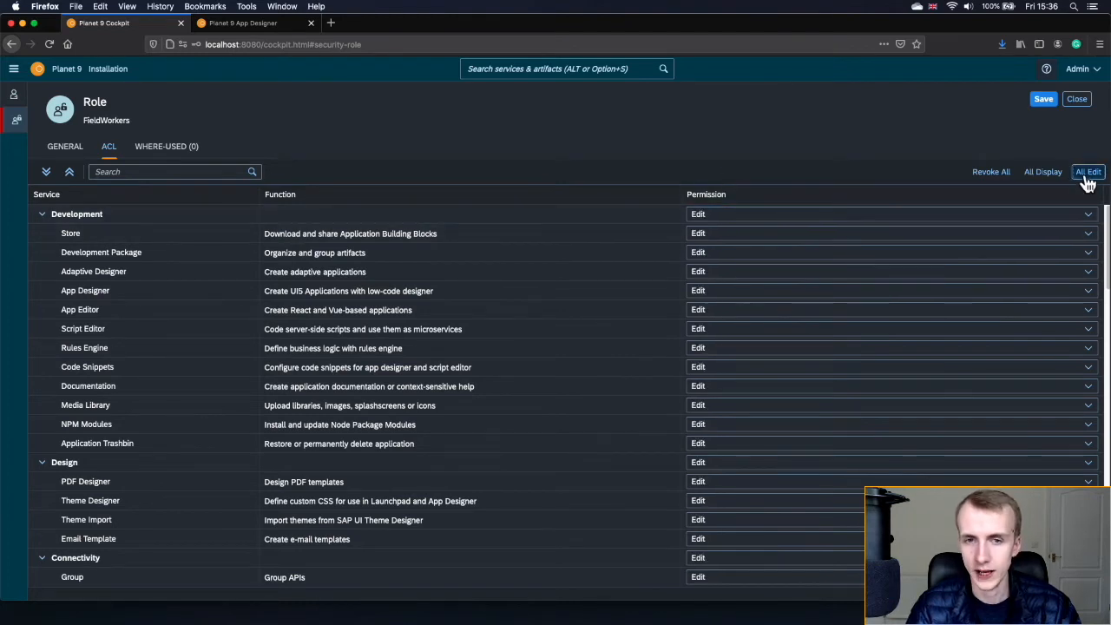
left_click(1044, 103)
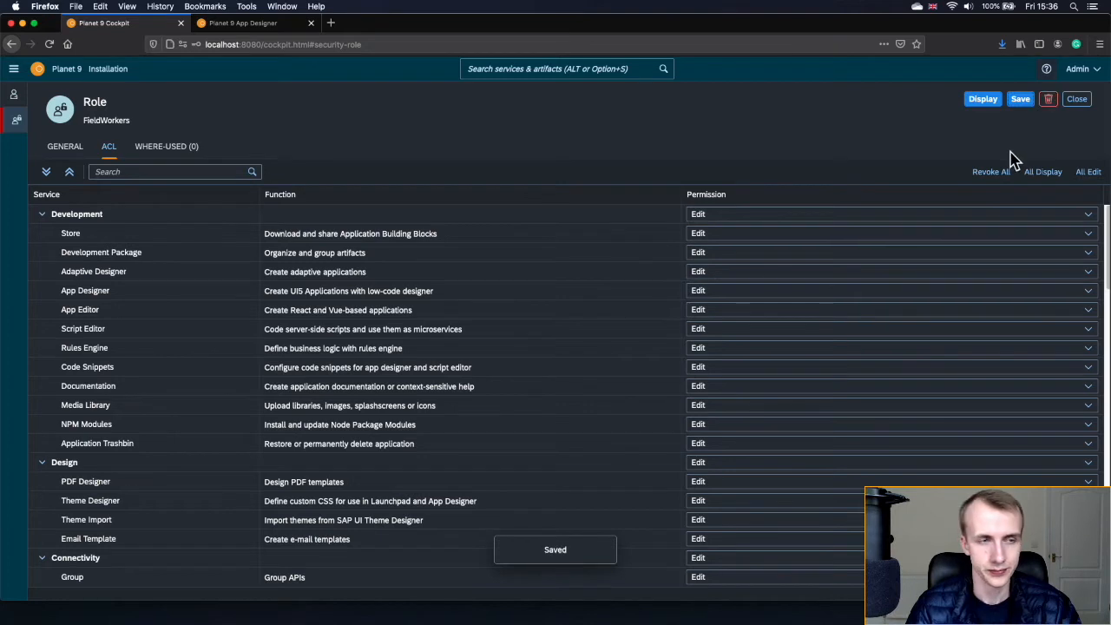
- Close the saved FieldWorkers role and go to the system users list
left_click(988, 101)
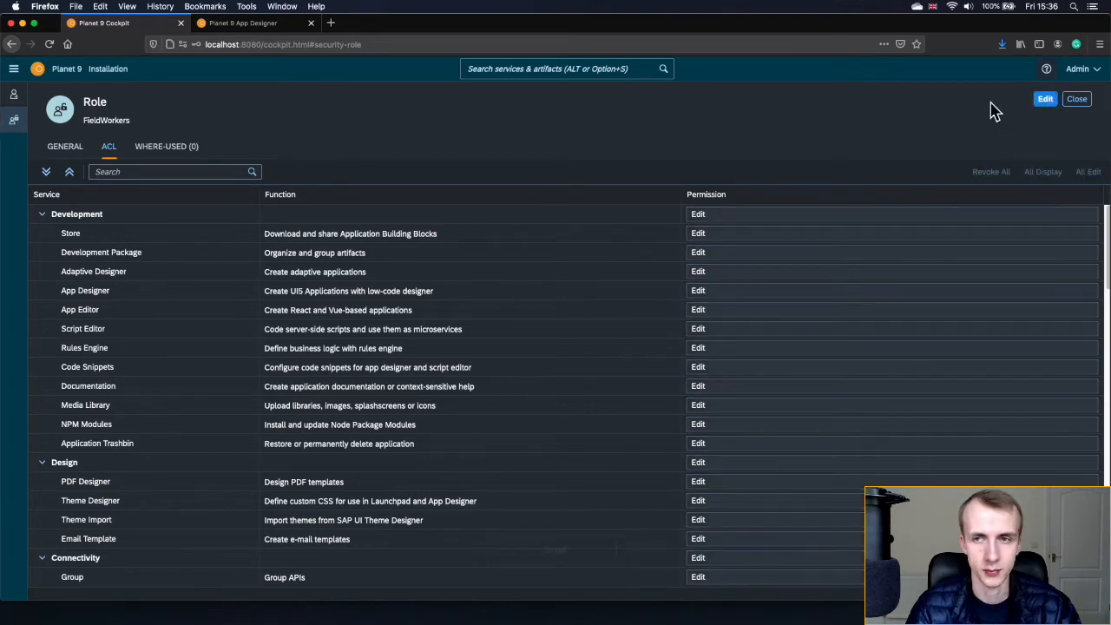
left_click(1077, 101)
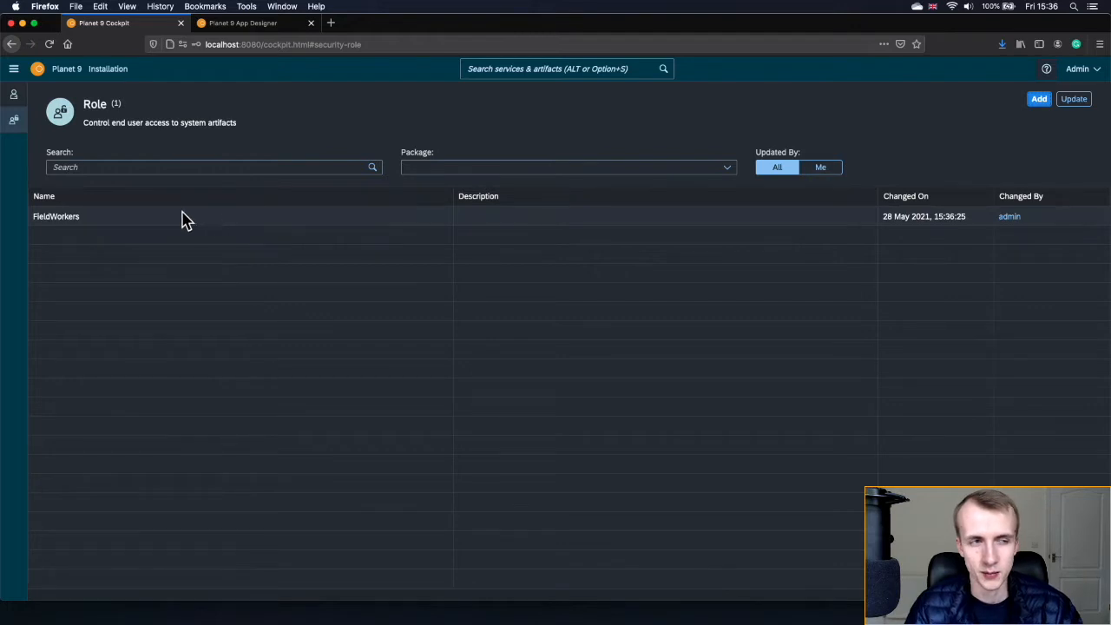
left_click(17, 106)
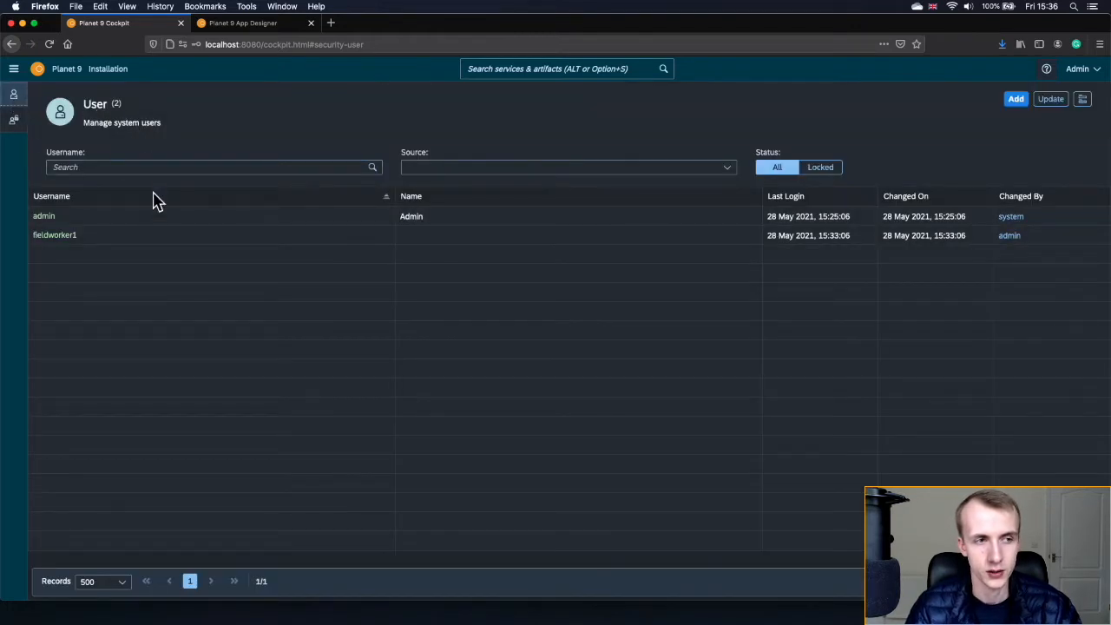
- Edit fieldworker1's Role tab, tick FieldWorkers in the role picker, then dismiss it without adding
left_click(115, 236)
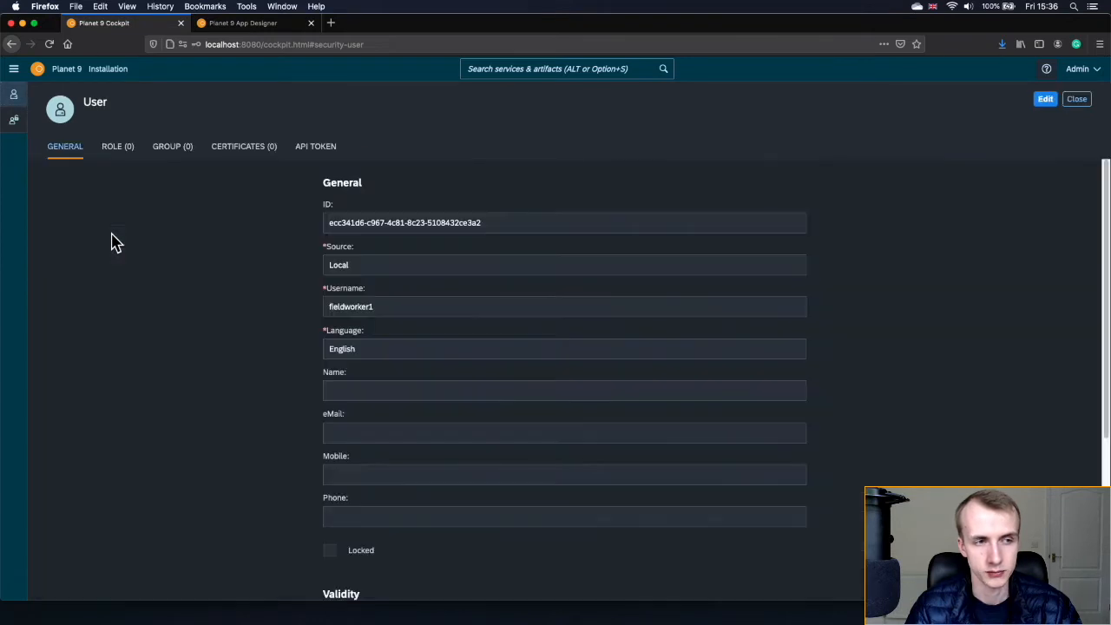
left_click(130, 160)
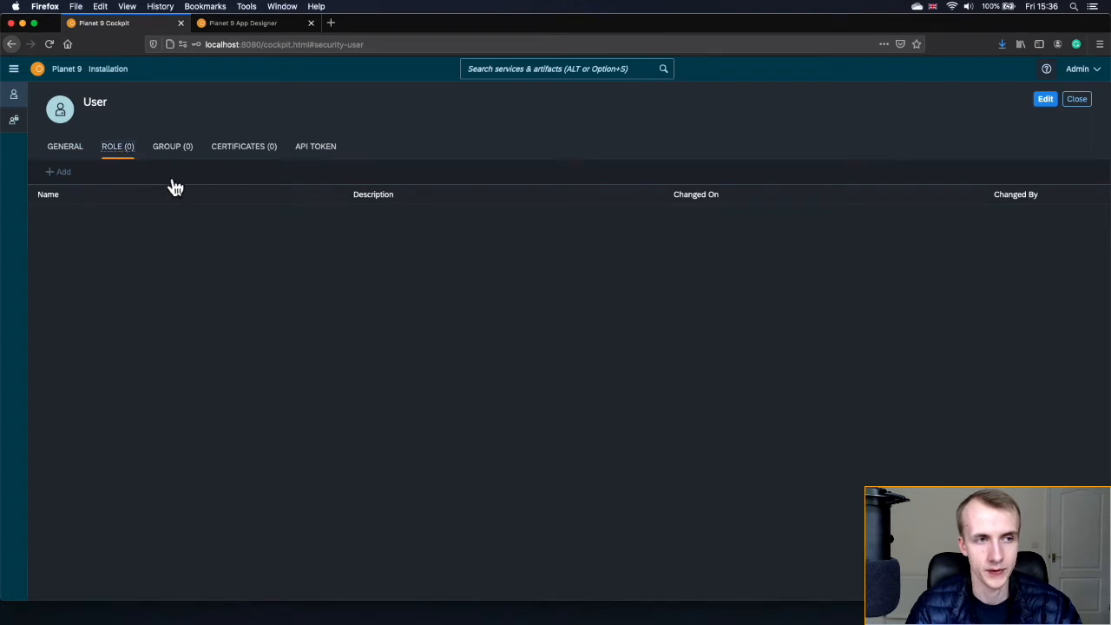
left_click(1046, 110)
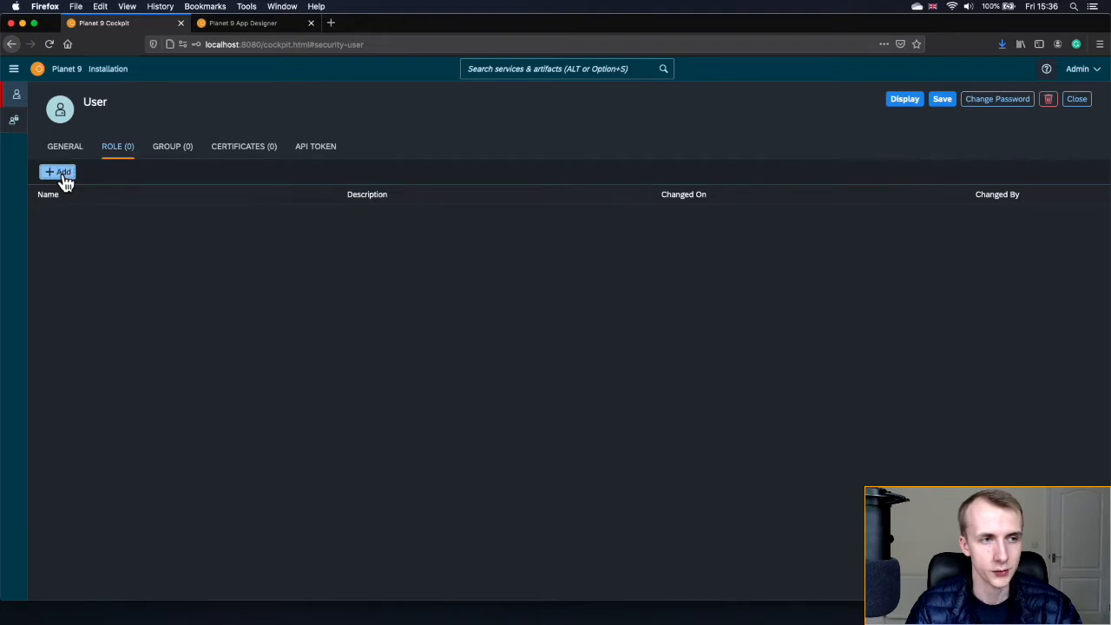
left_click(60, 173)
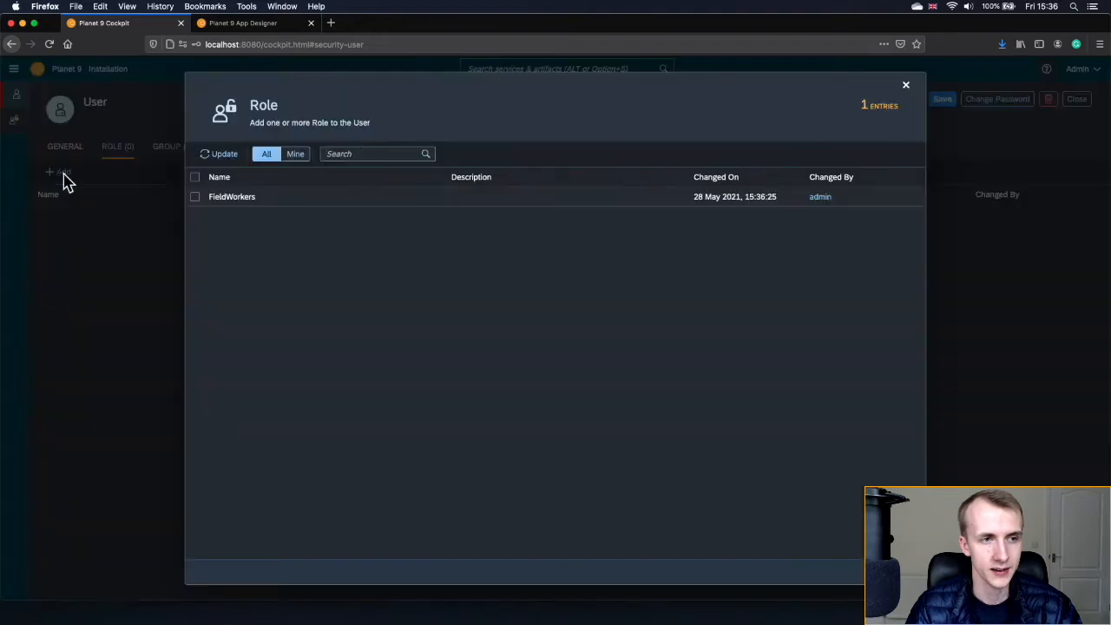
left_click(195, 199)
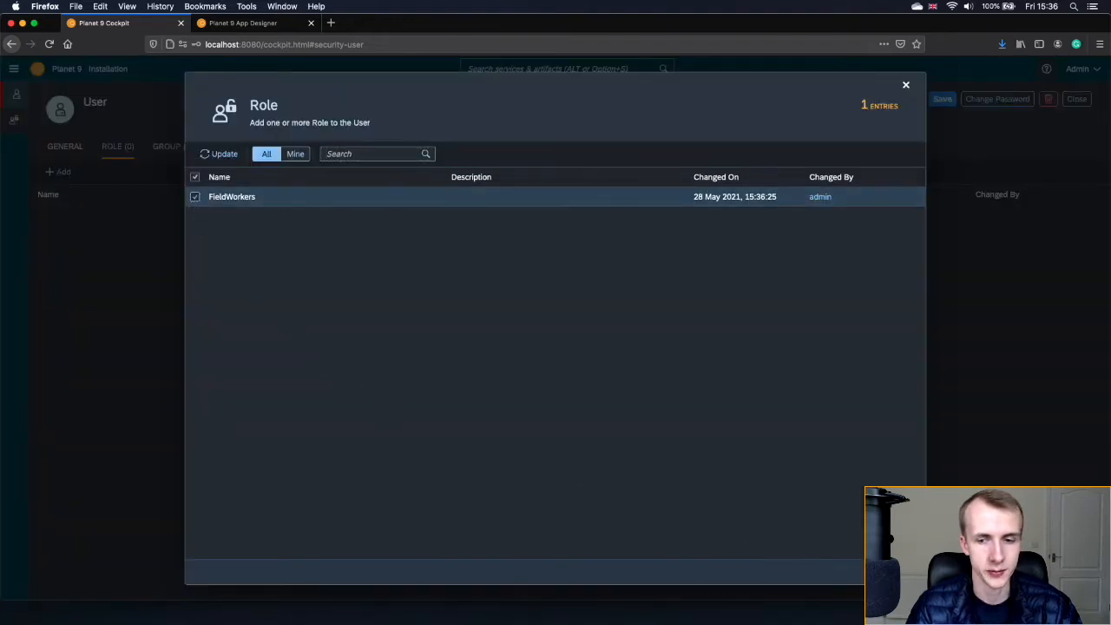
left_click(906, 86)
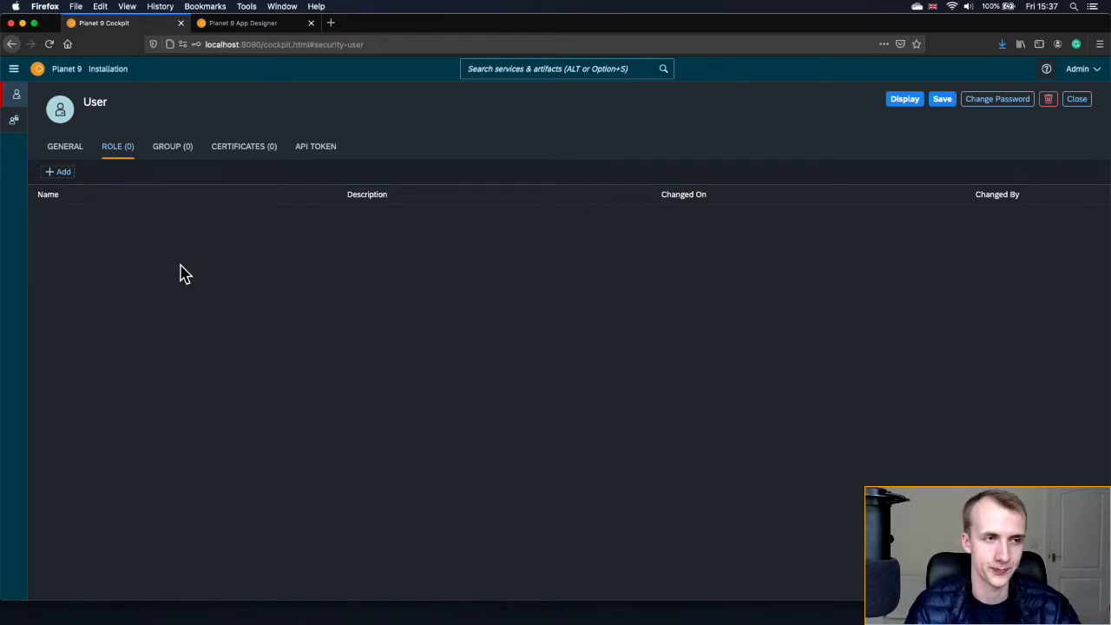
- Create a new user group named FieldWorkerGroup on the Security Group page
left_click(557, 69)
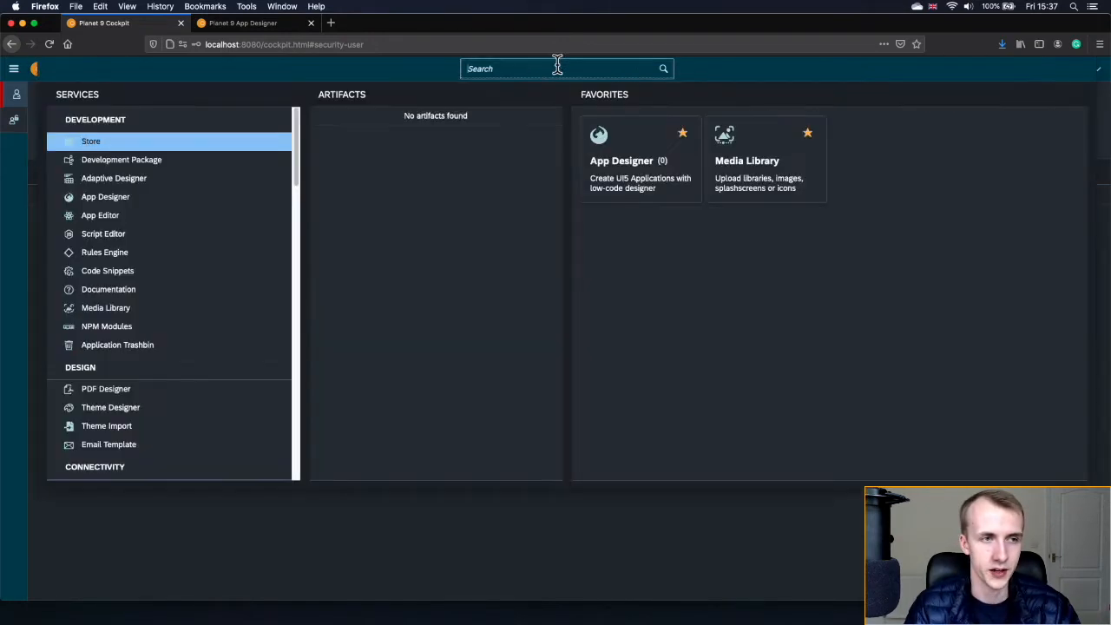
type("group")
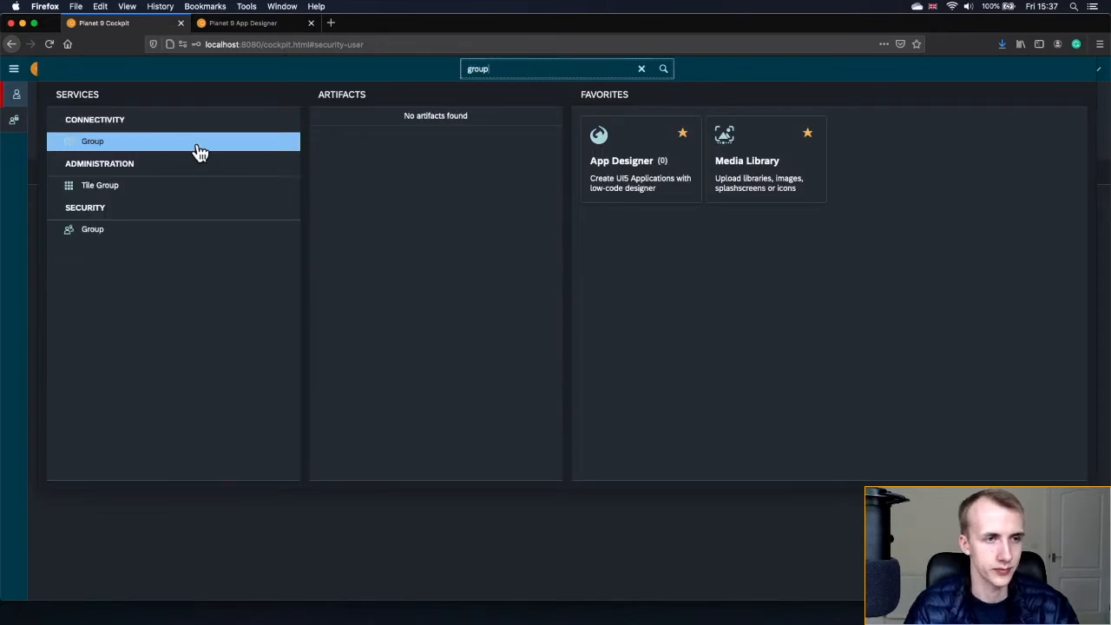
left_click(128, 239)
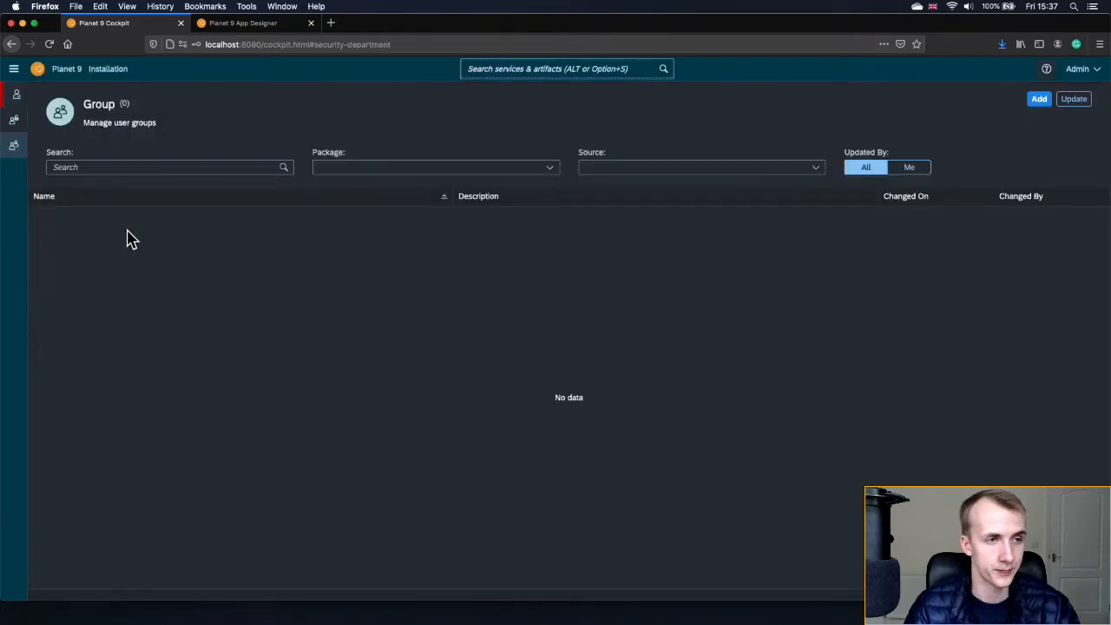
left_click(1040, 101)
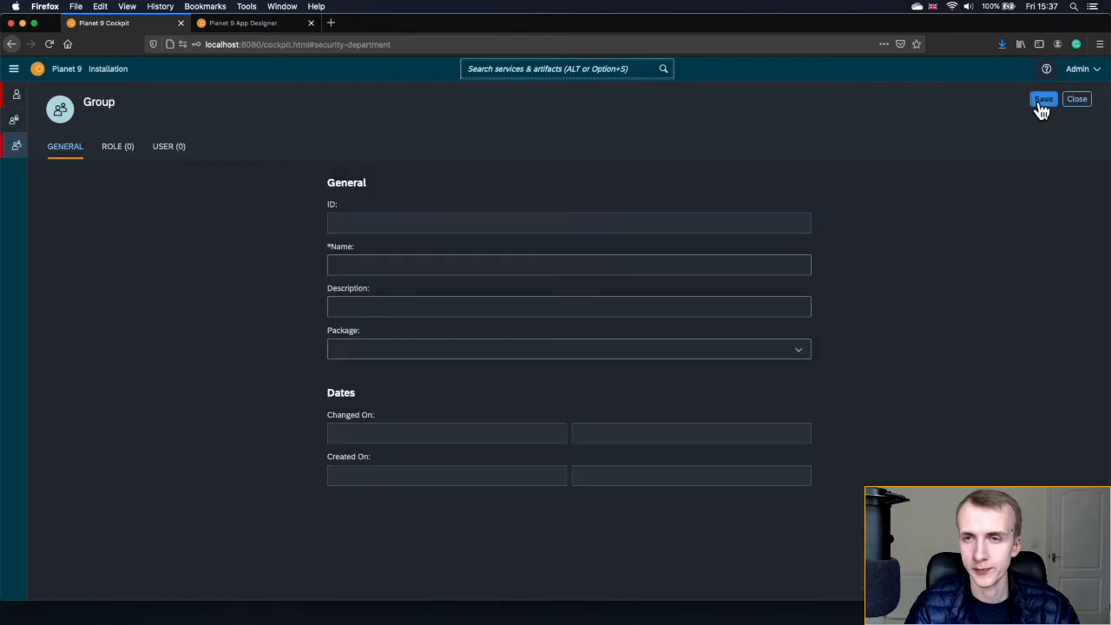
left_click(475, 261)
type("FieldWorkerGroup")
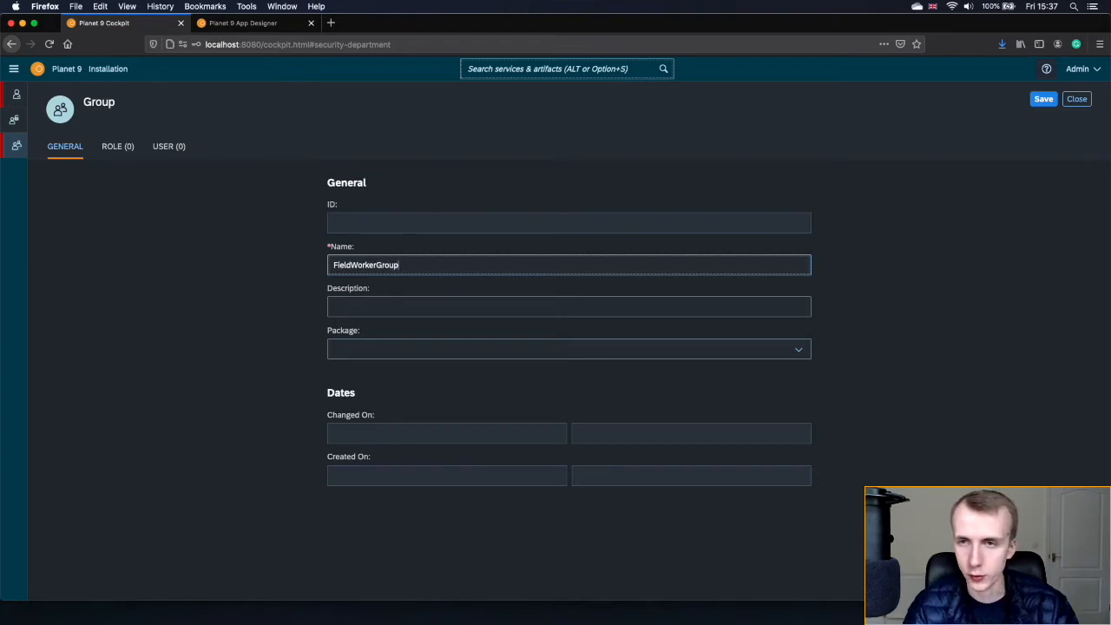
- Assign the FieldWorkers role to FieldWorkerGroup
left_click(125, 163)
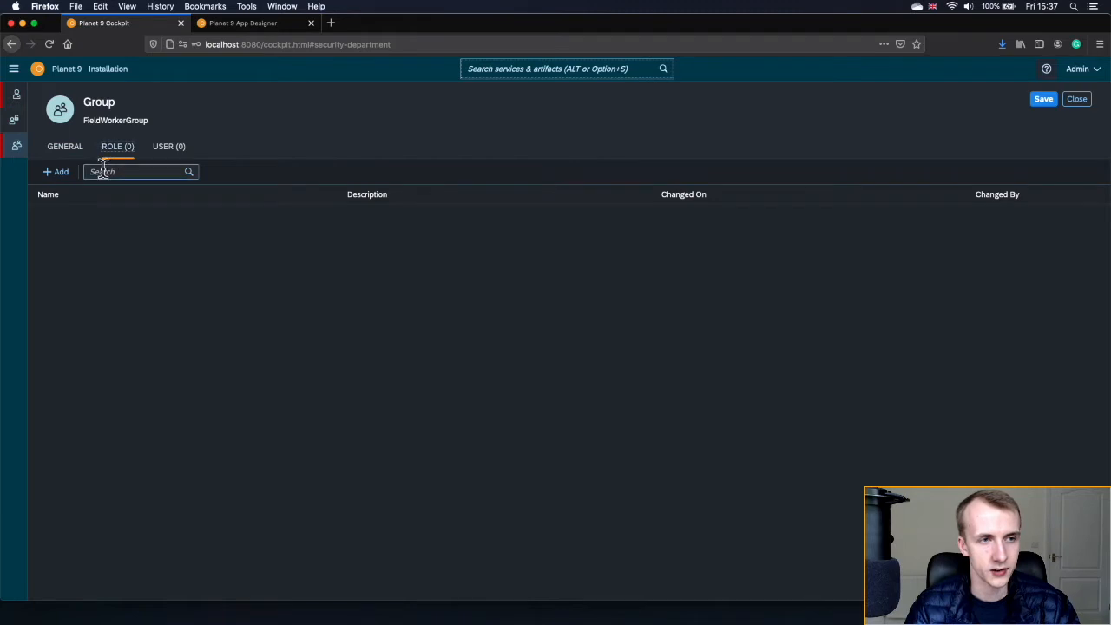
left_click(61, 174)
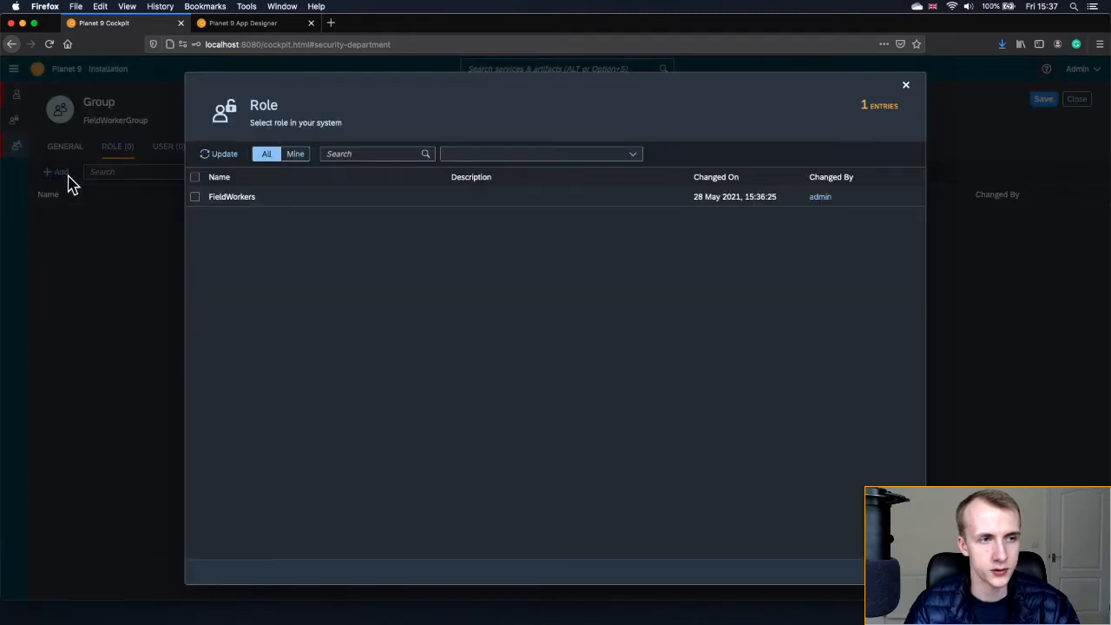
left_click(194, 197)
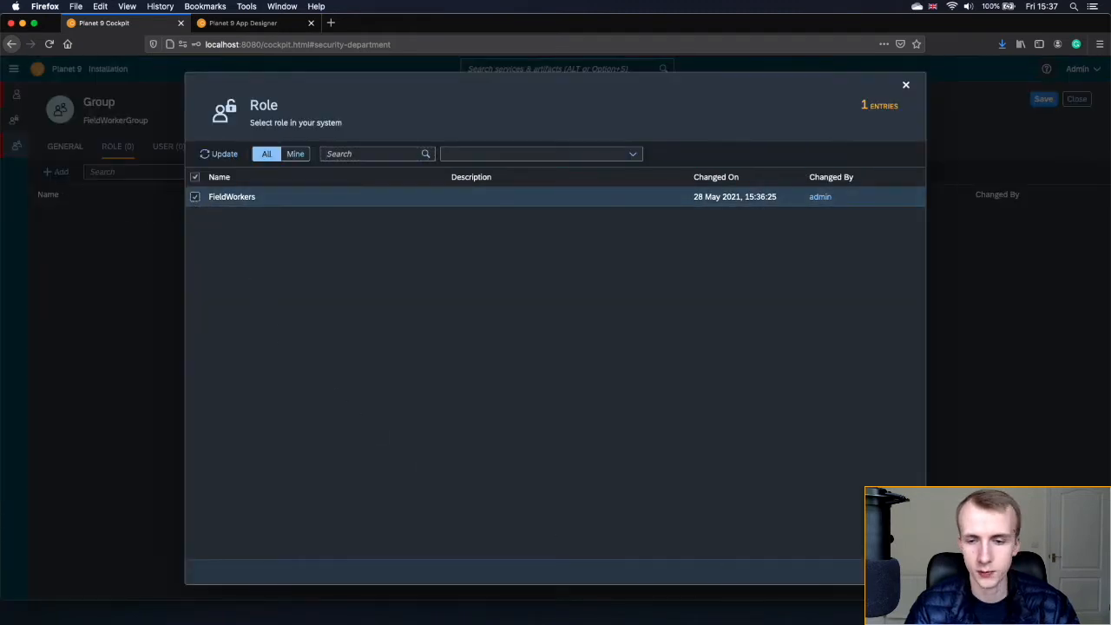
key("Return")
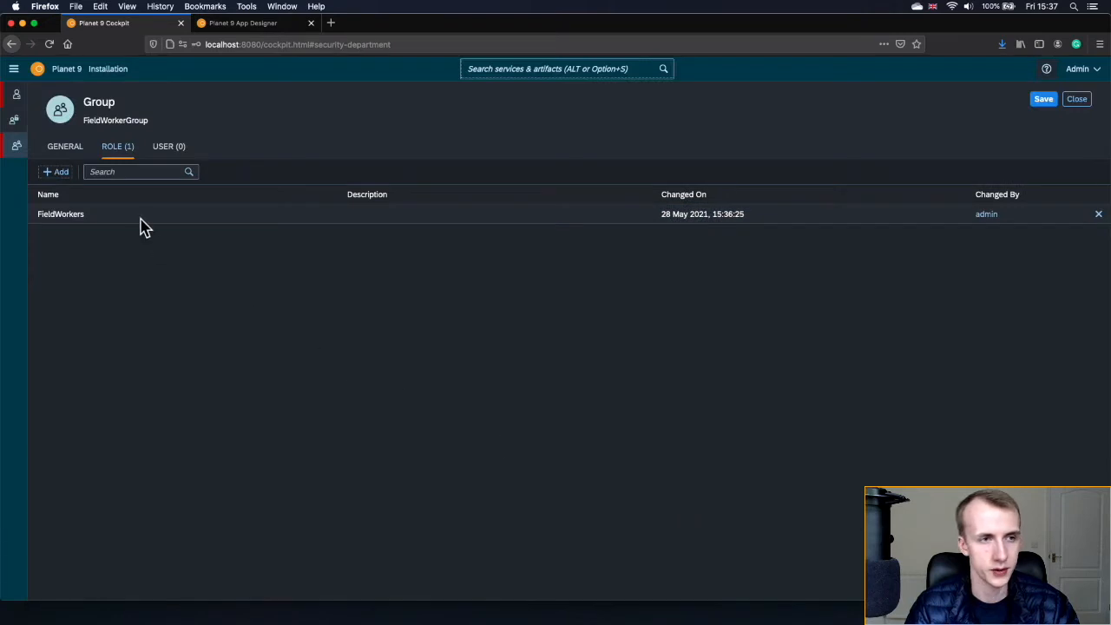
- Add fieldworker1 as a member of FieldWorkerGroup
left_click(179, 157)
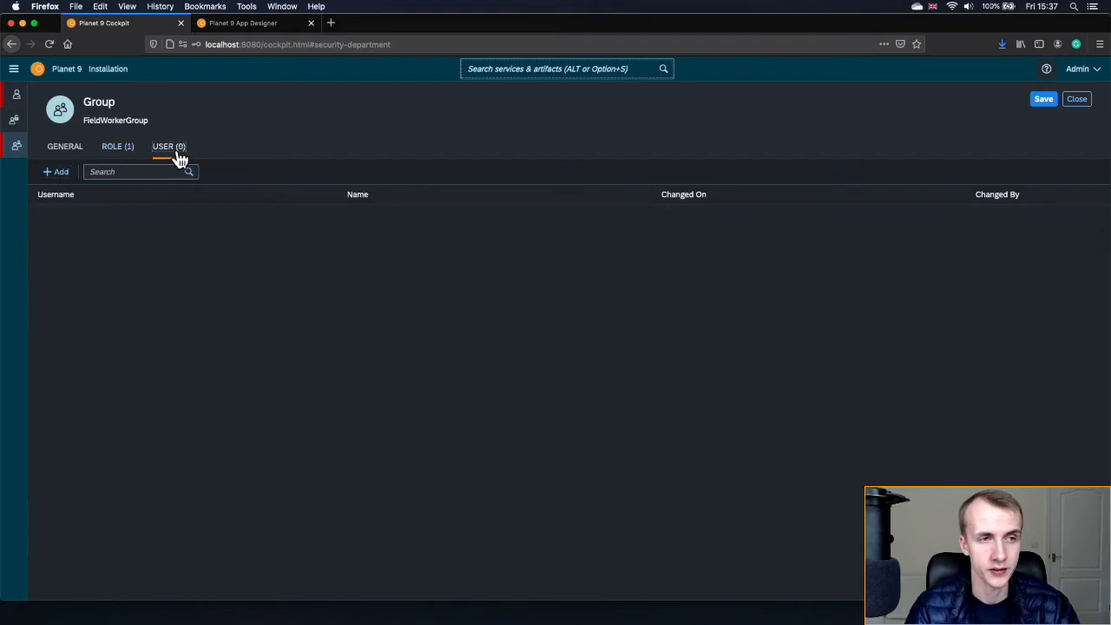
left_click(59, 173)
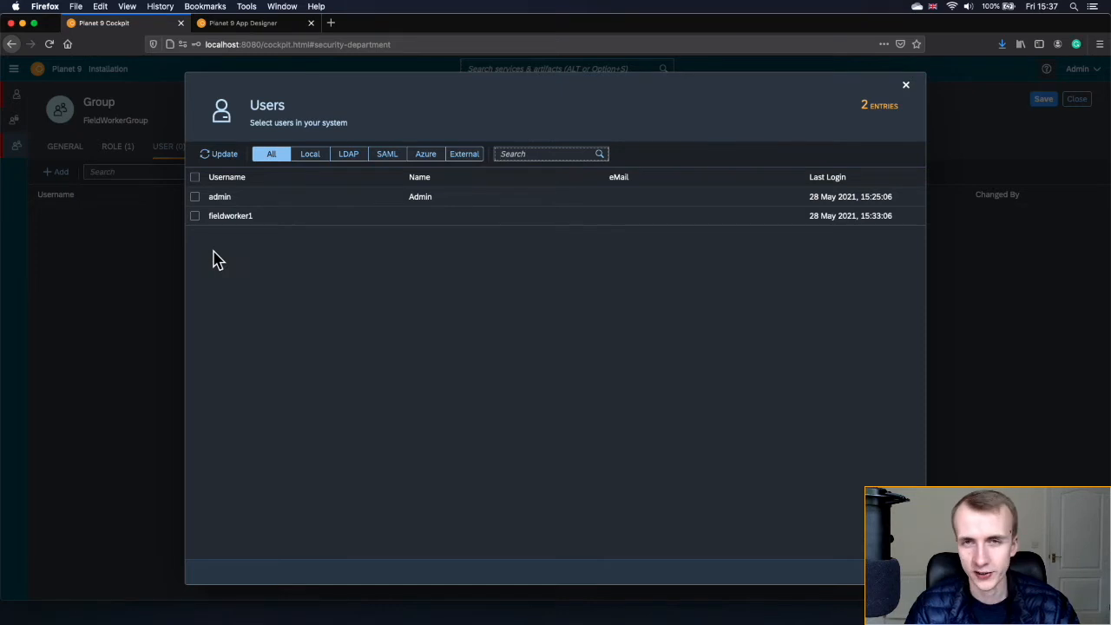
left_click(196, 222)
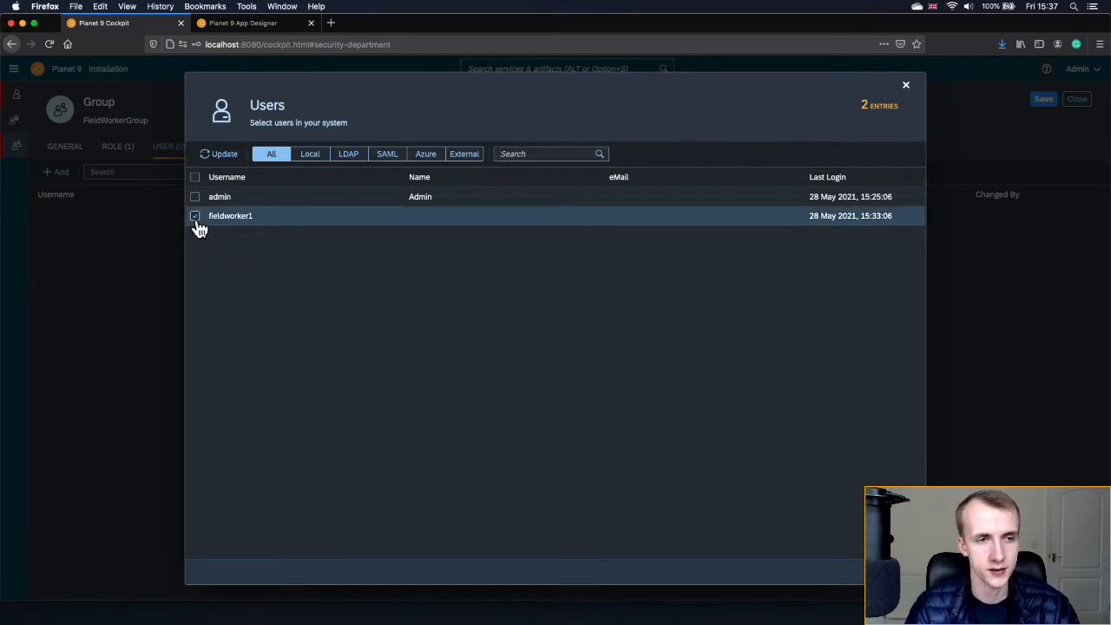
left_click(899, 572)
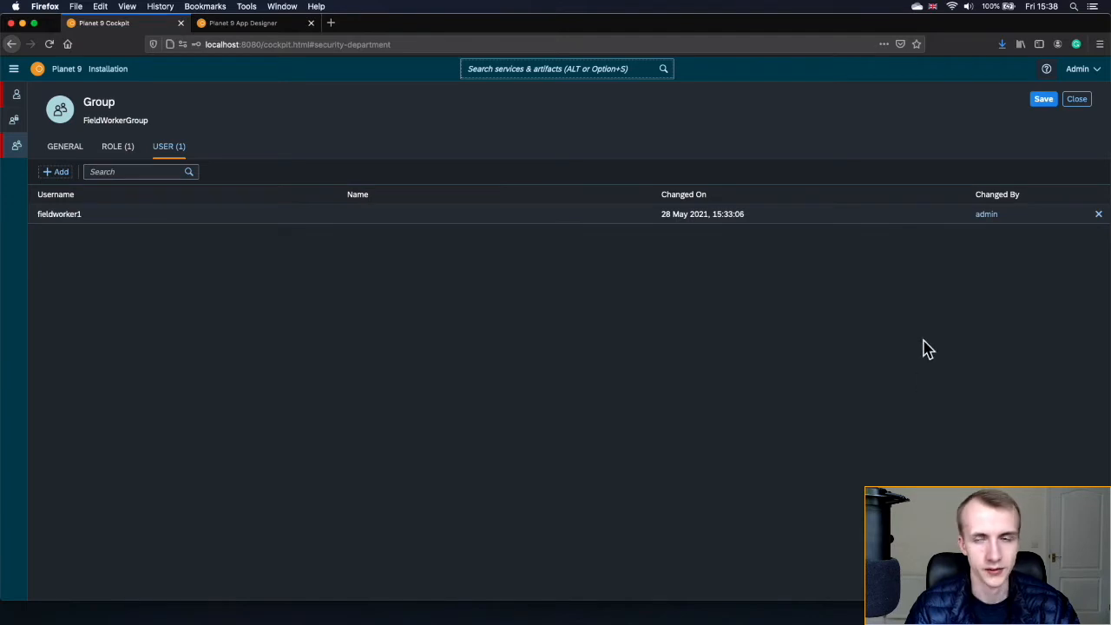
- Save FieldWorkerGroup and close it, returning to the group list
left_click(1045, 105)
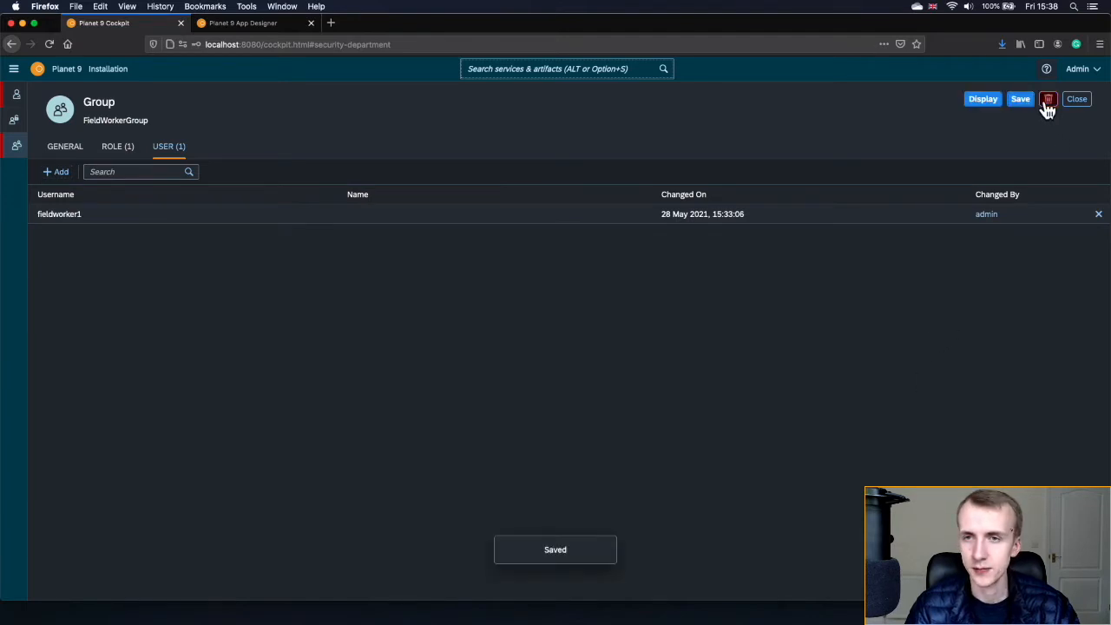
left_click(984, 104)
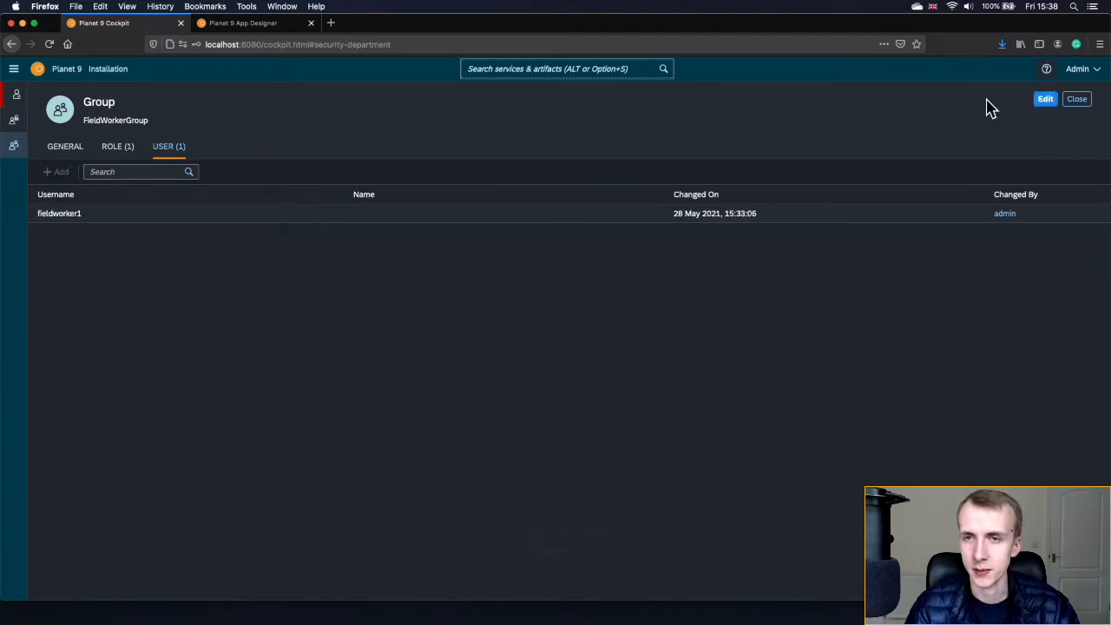
left_click(1084, 102)
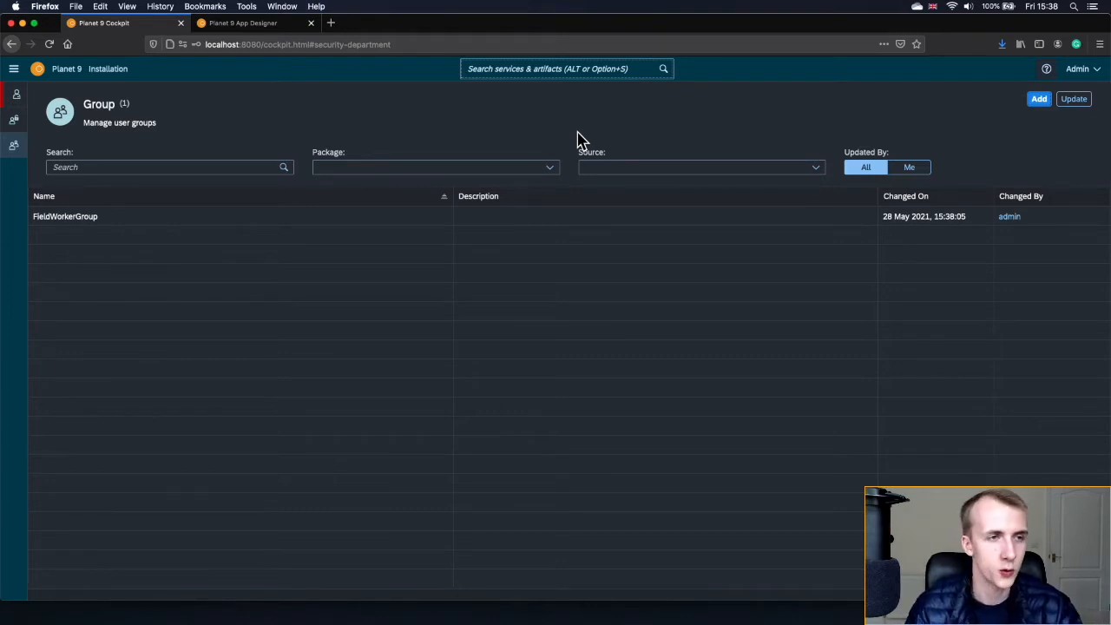
- Return to the cockpit home page using the Planet 9 logo
left_click(37, 73)
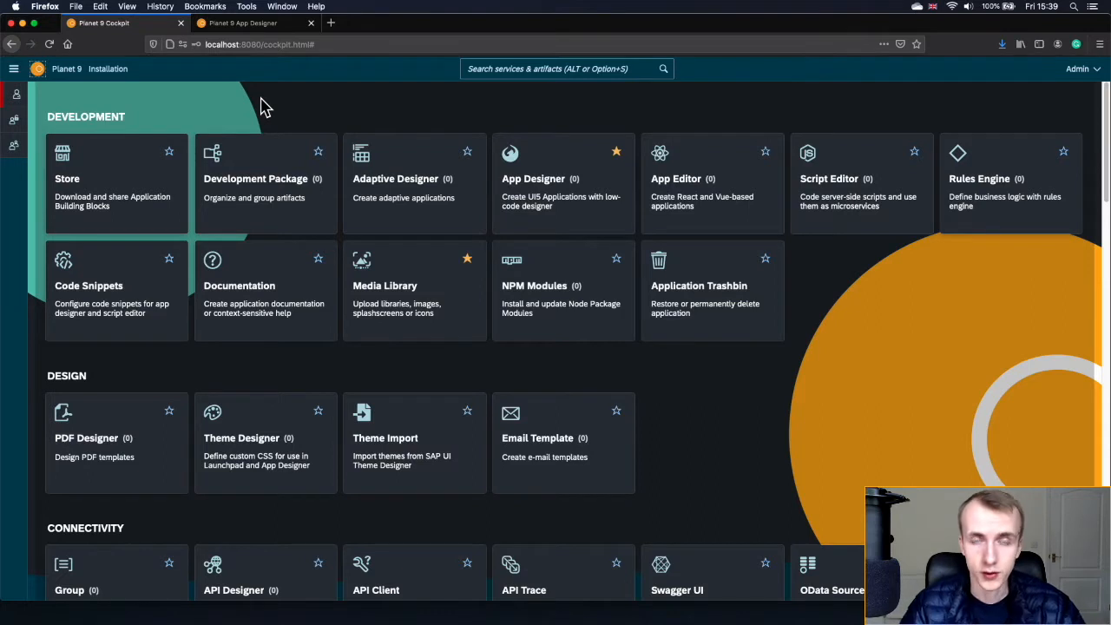
- Add a development package named eLearning in Development Package, save it and close it
left_click(495, 69)
type("packa")
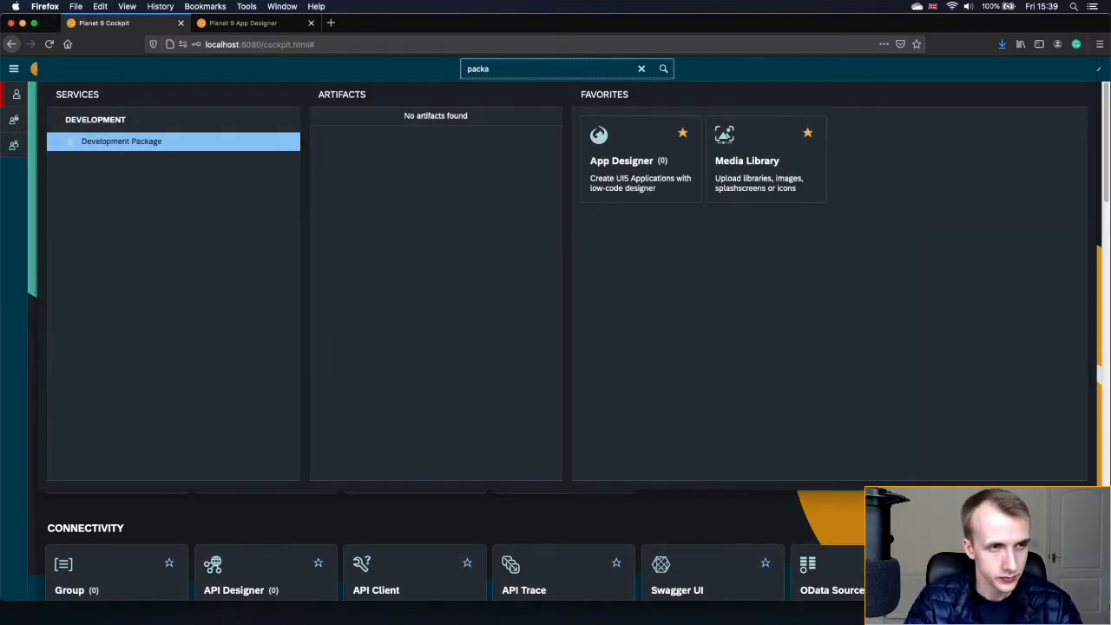
left_click(124, 149)
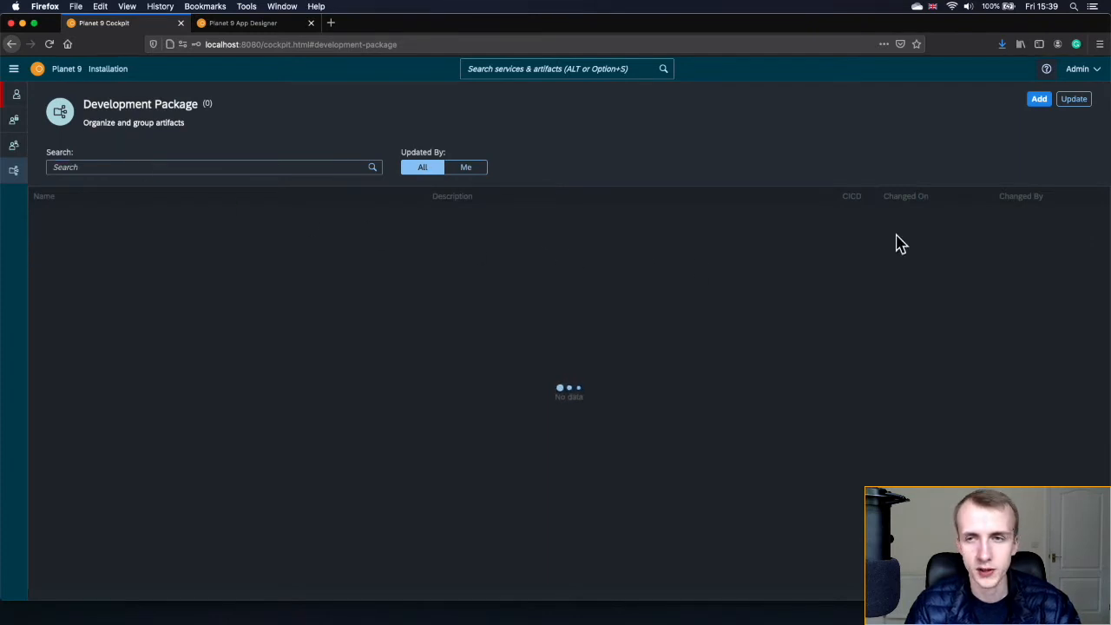
left_click(1041, 102)
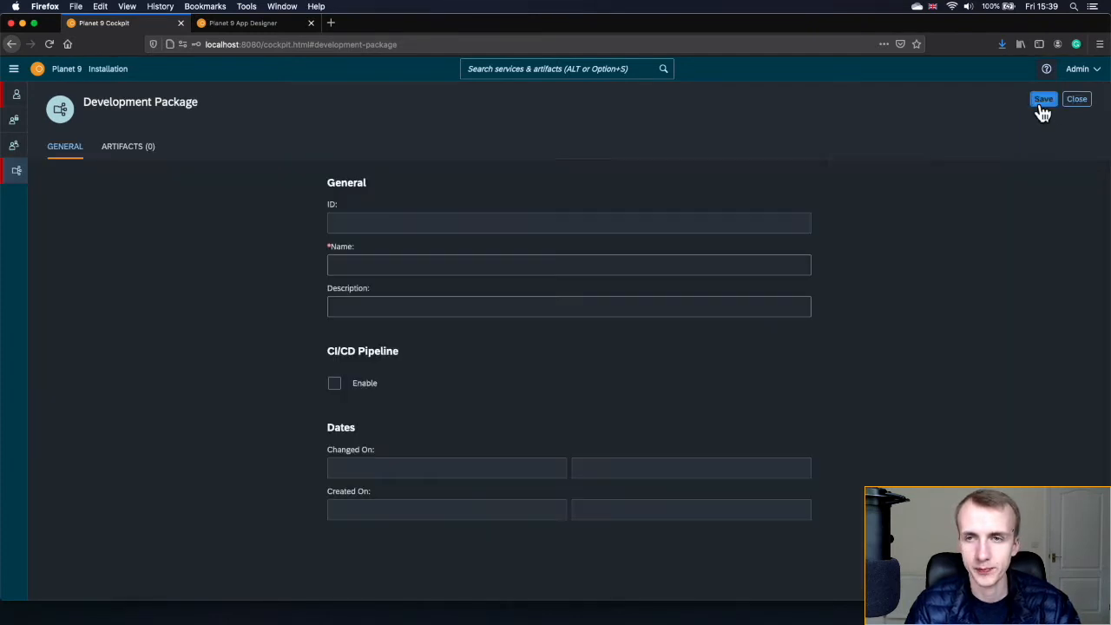
left_click(630, 257)
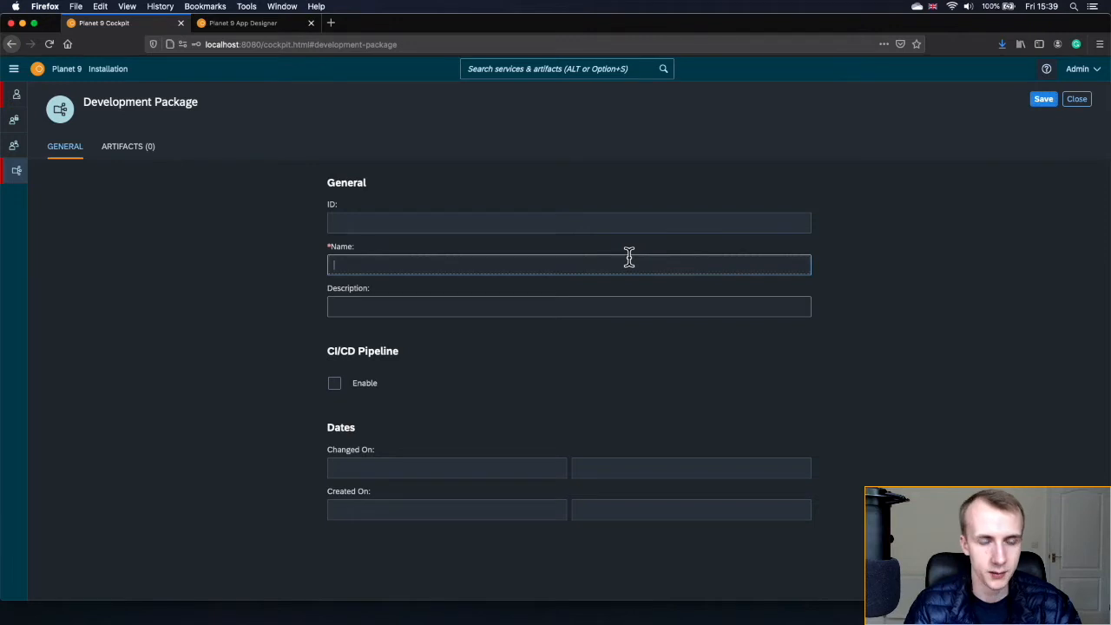
type("eLearning")
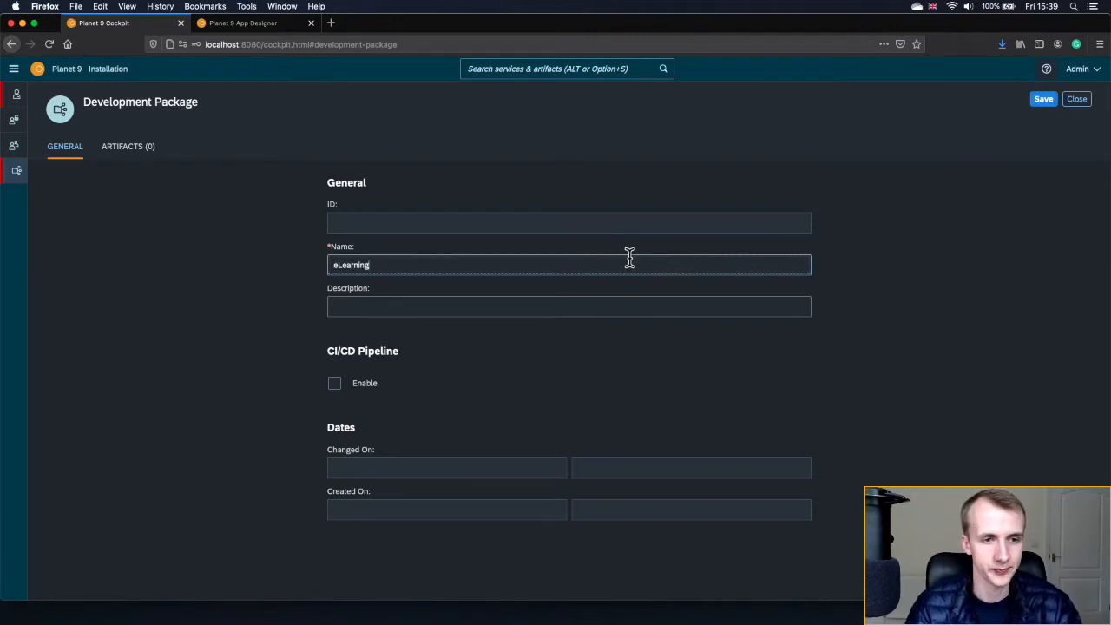
left_click(1041, 102)
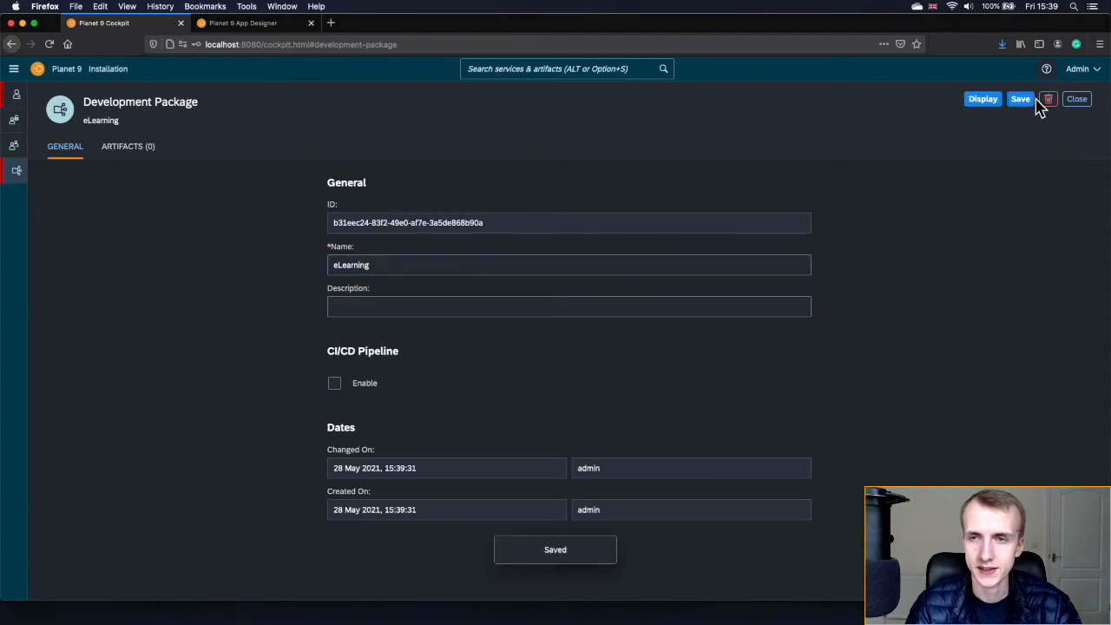
left_click(979, 103)
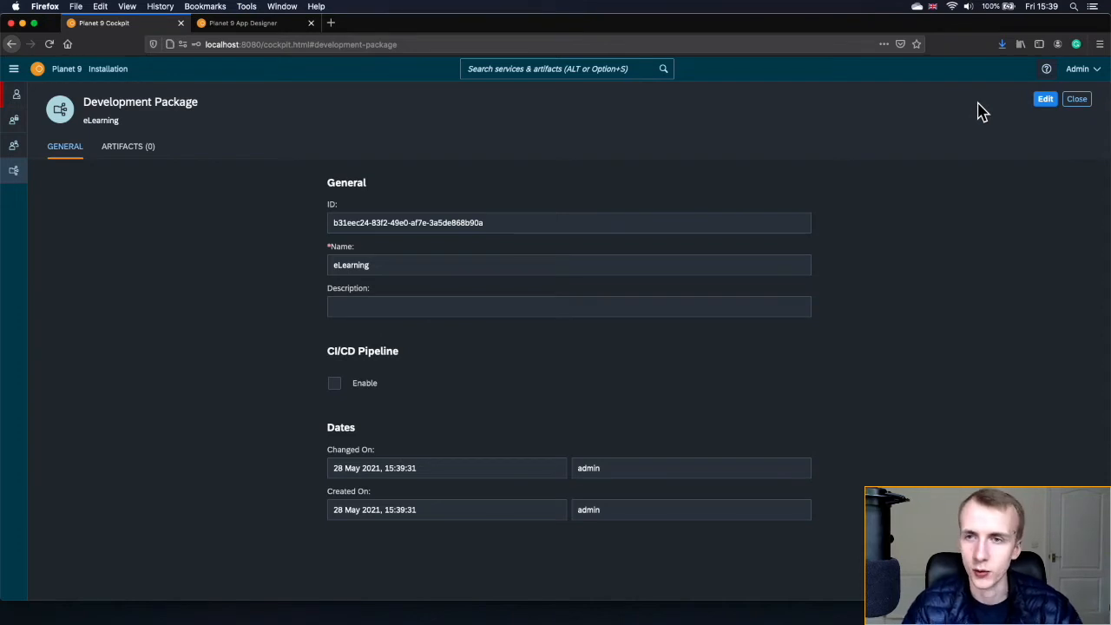
left_click(1076, 102)
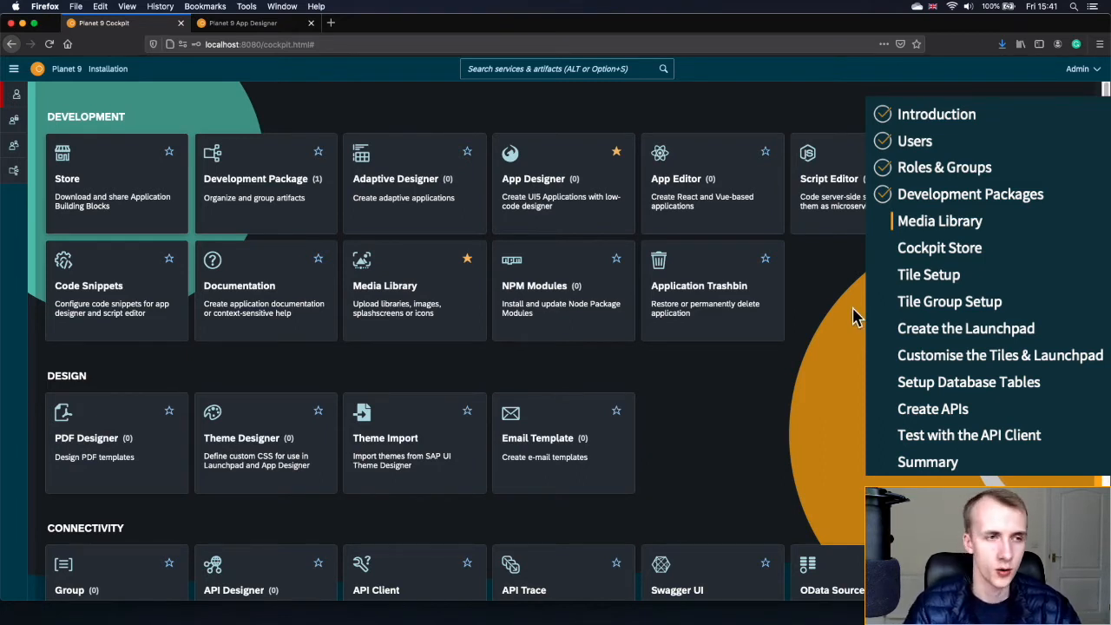
- Import SimpleEquipmentBackground.jpg from eLearning Media into the Media Library Root folder
left_click(585, 68)
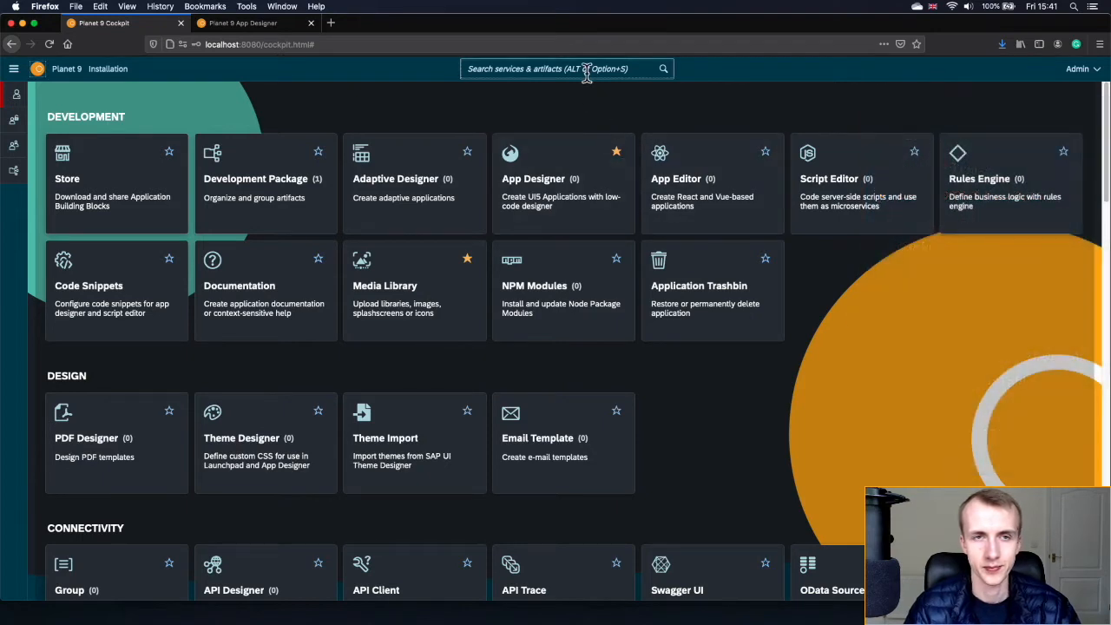
type("media")
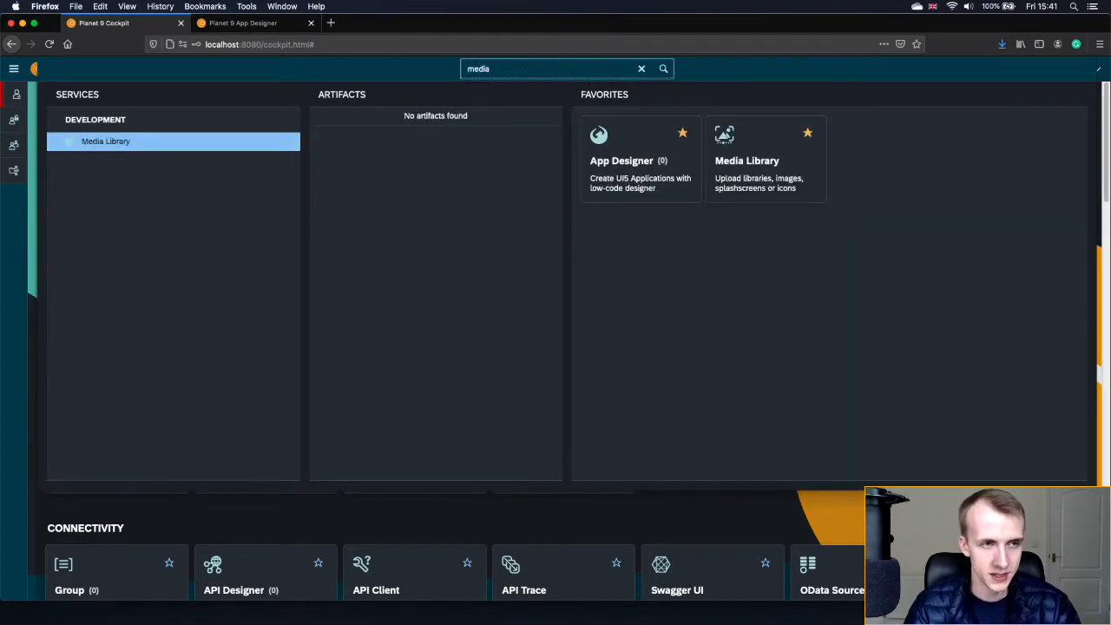
left_click(161, 152)
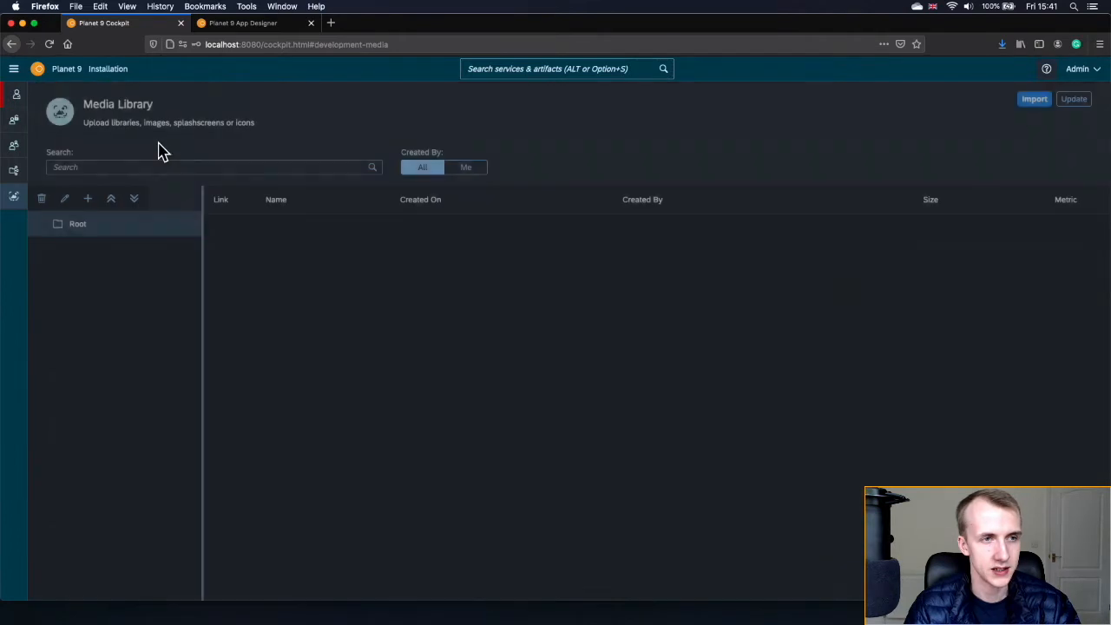
left_click(131, 237)
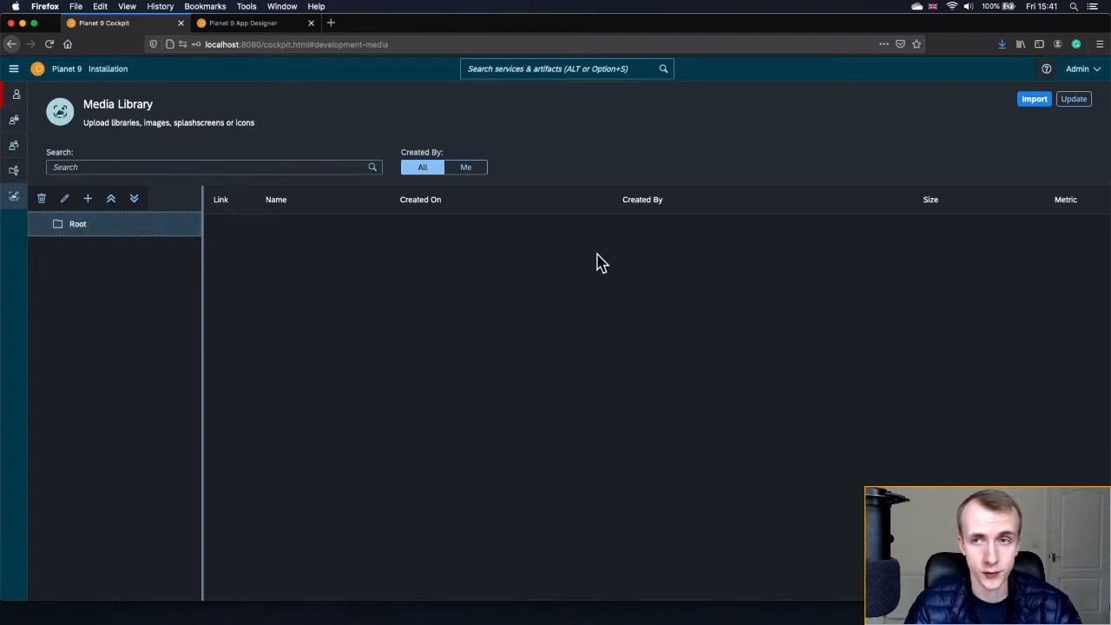
left_click(1035, 100)
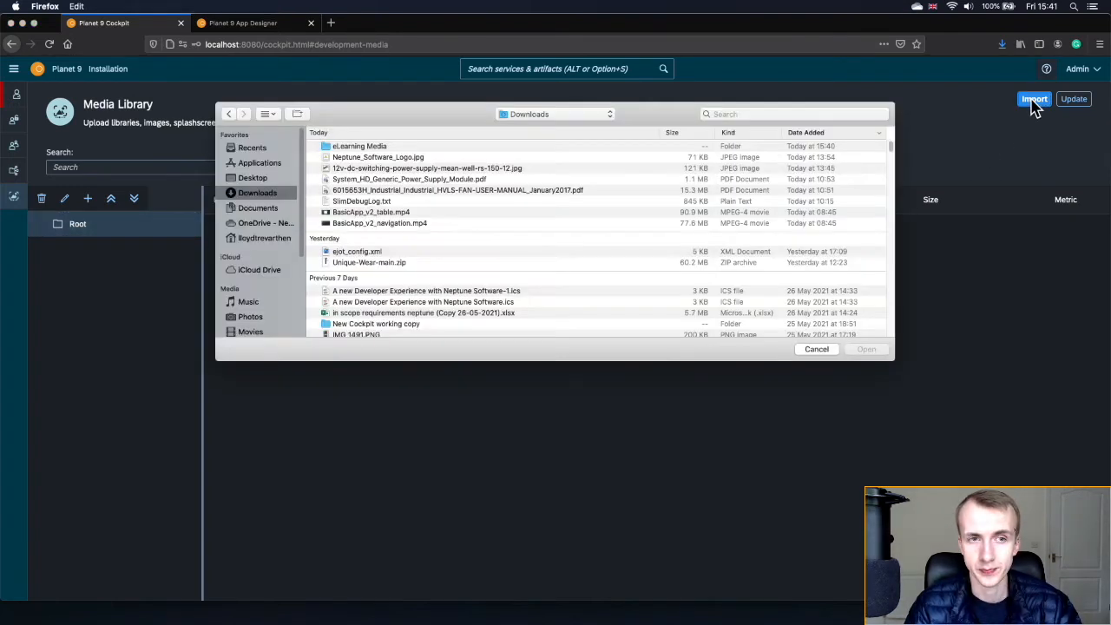
double_click(374, 150)
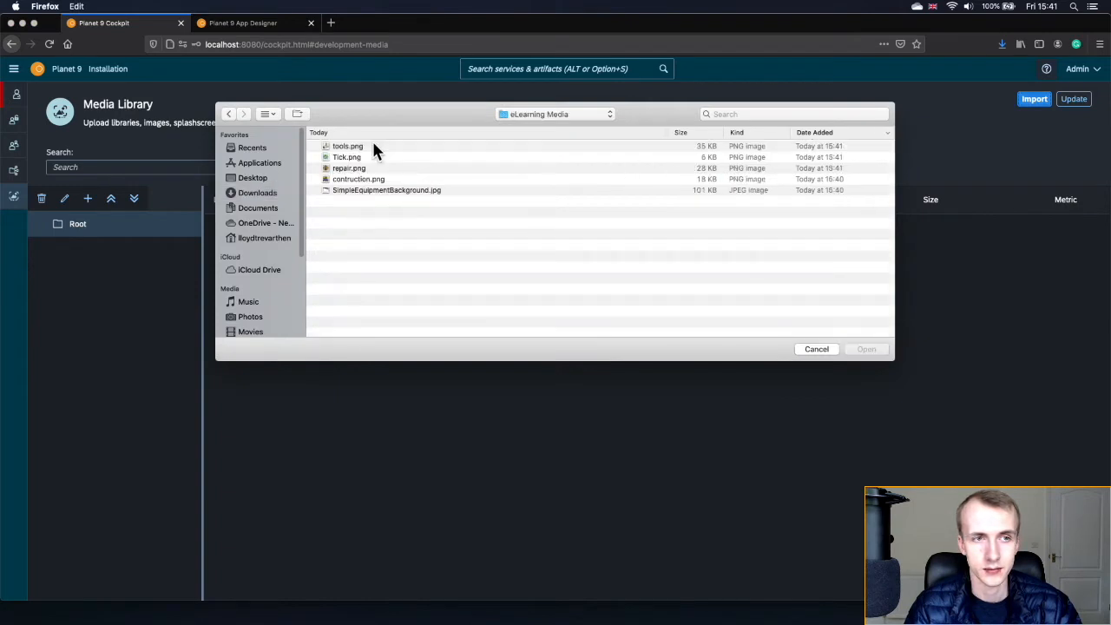
double_click(366, 190)
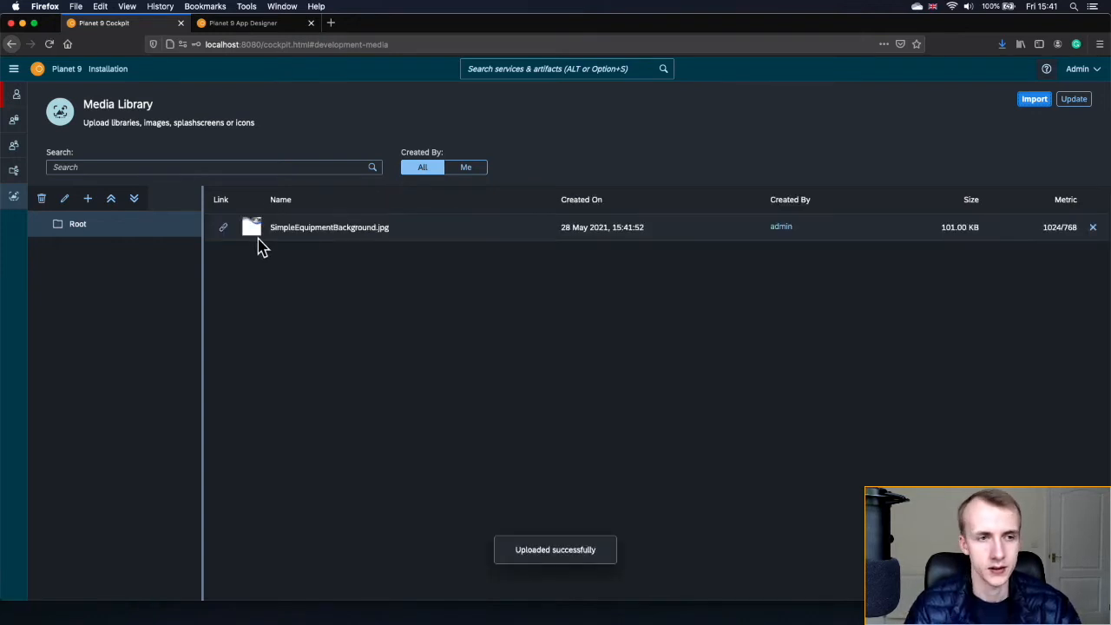
- Open the uploaded image's link in a new browser tab to verify it
left_click(223, 228)
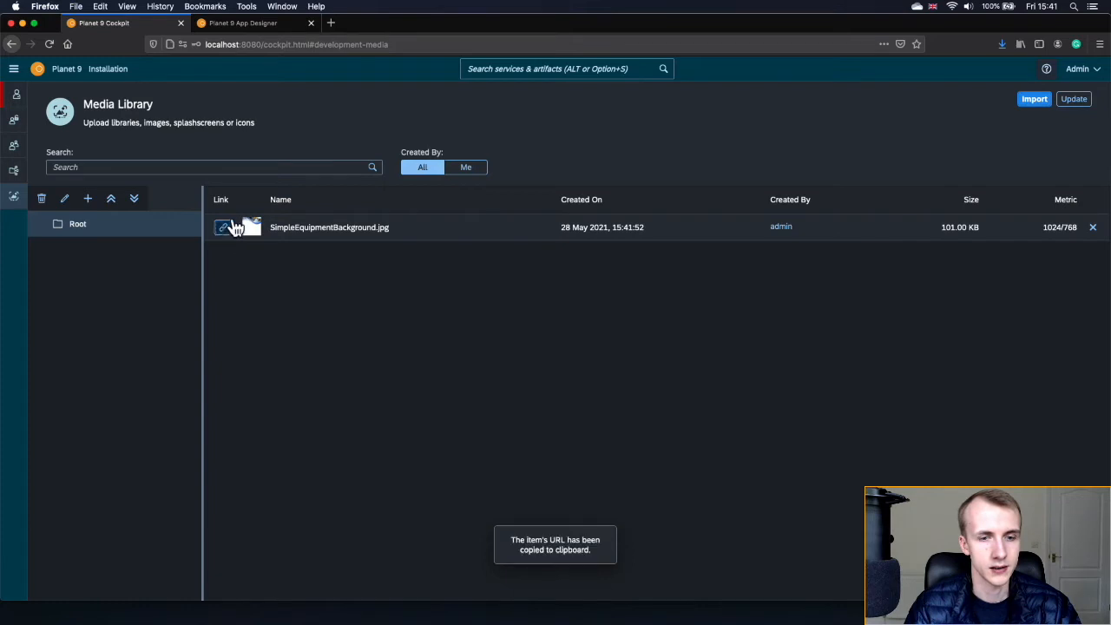
left_click(331, 23)
key("super+v")
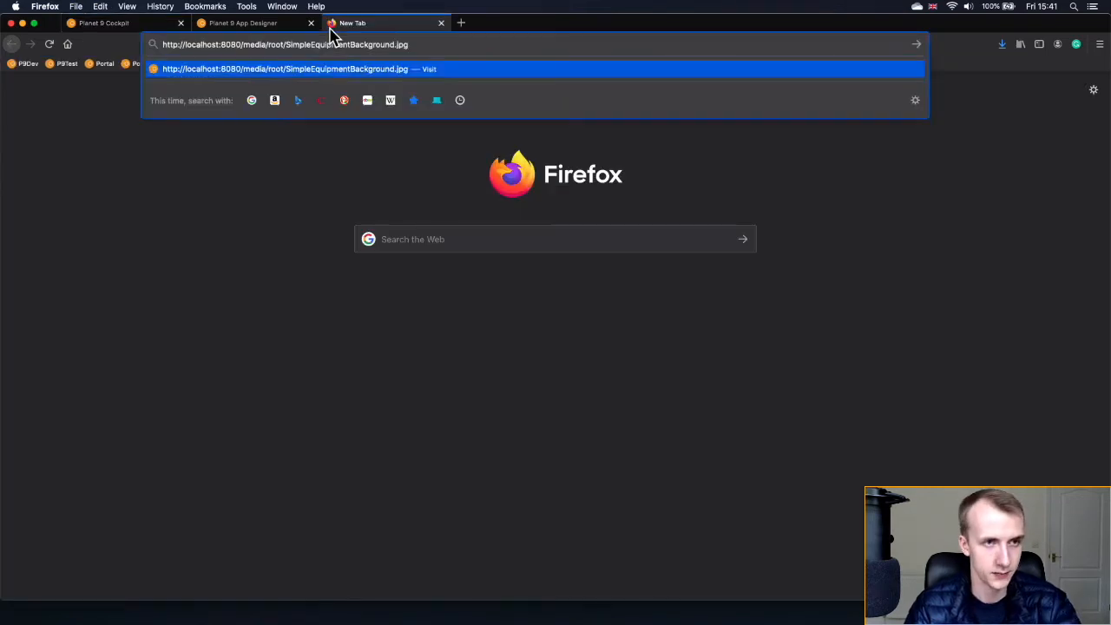
key("Return")
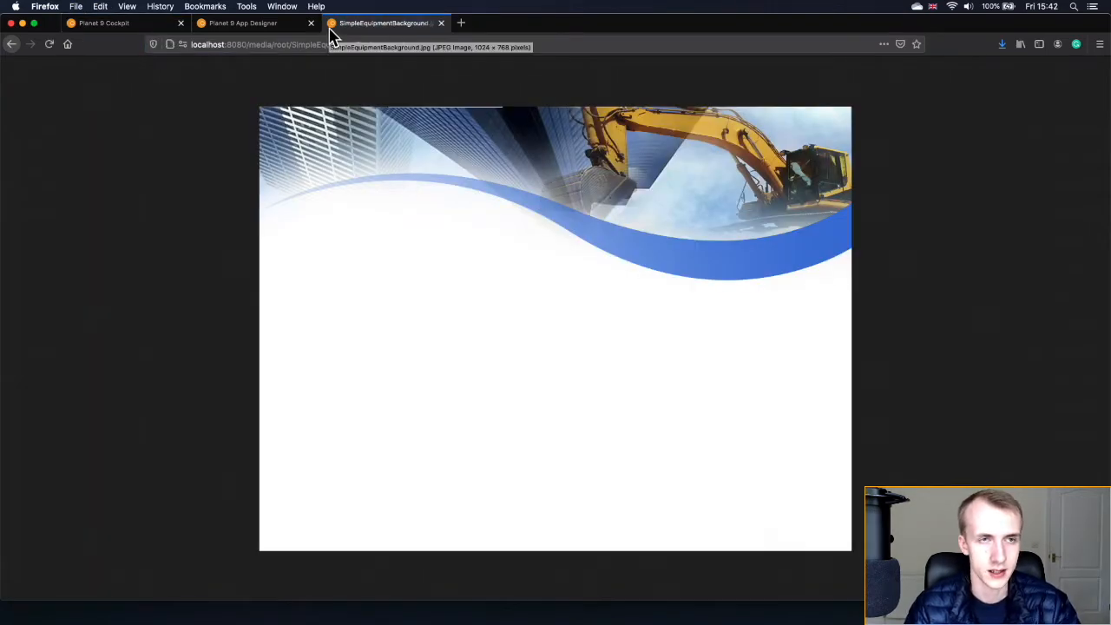
left_click(252, 45)
left_click_drag(249, 45, 432, 45)
left_click(122, 24)
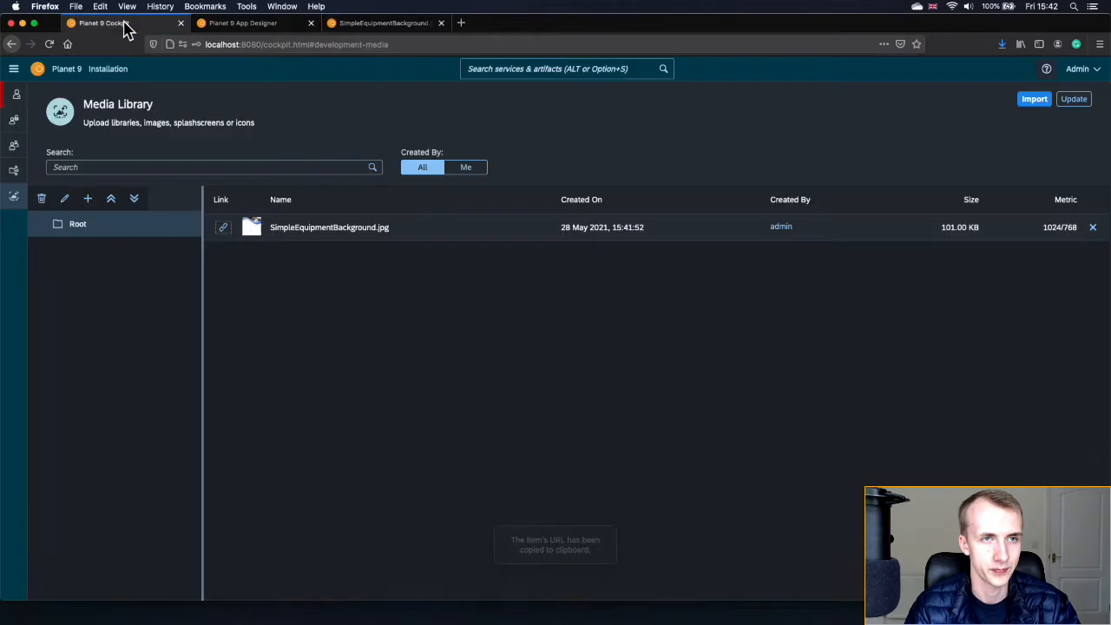
- Close the image tab, then create and open a new Icons media folder
middle_click(386, 26)
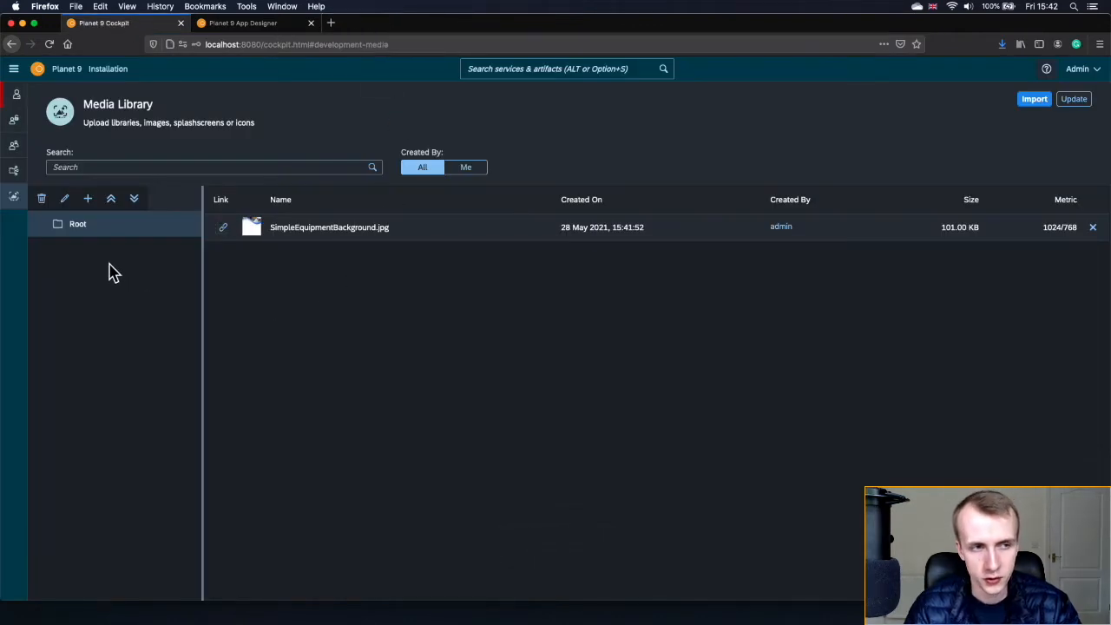
left_click(88, 199)
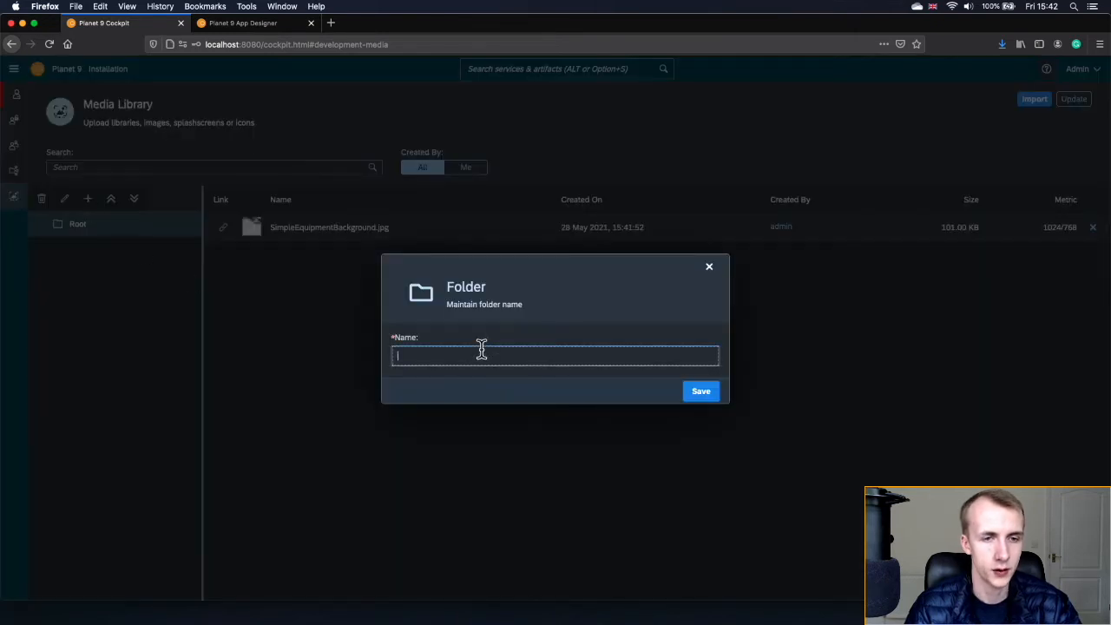
type("Ima")
key("BackSpace")
key("BackSpace")
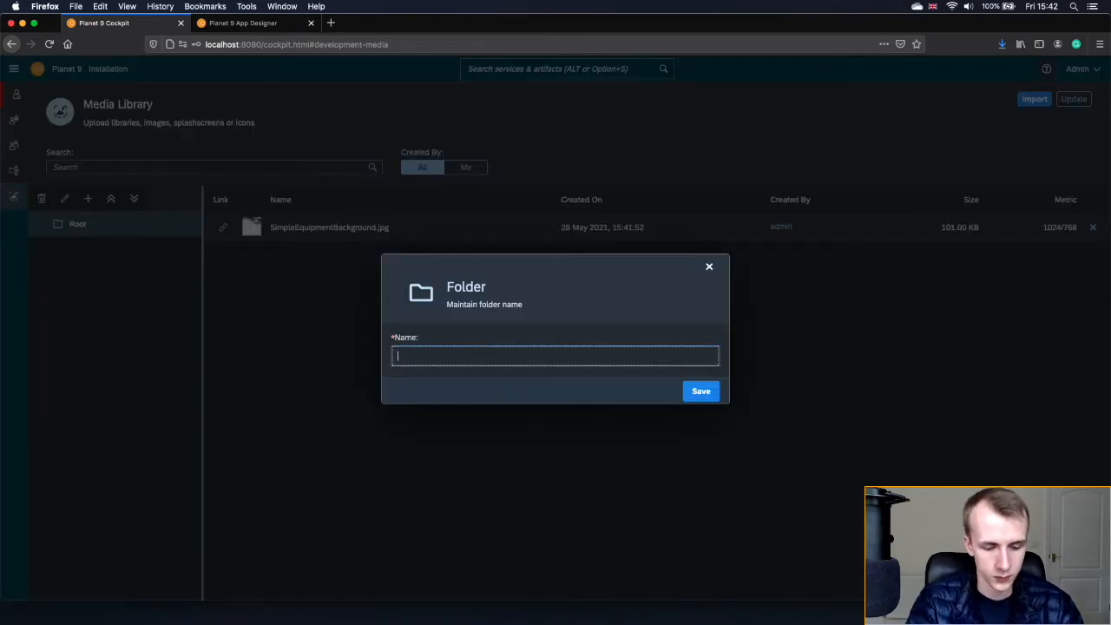
type("cons")
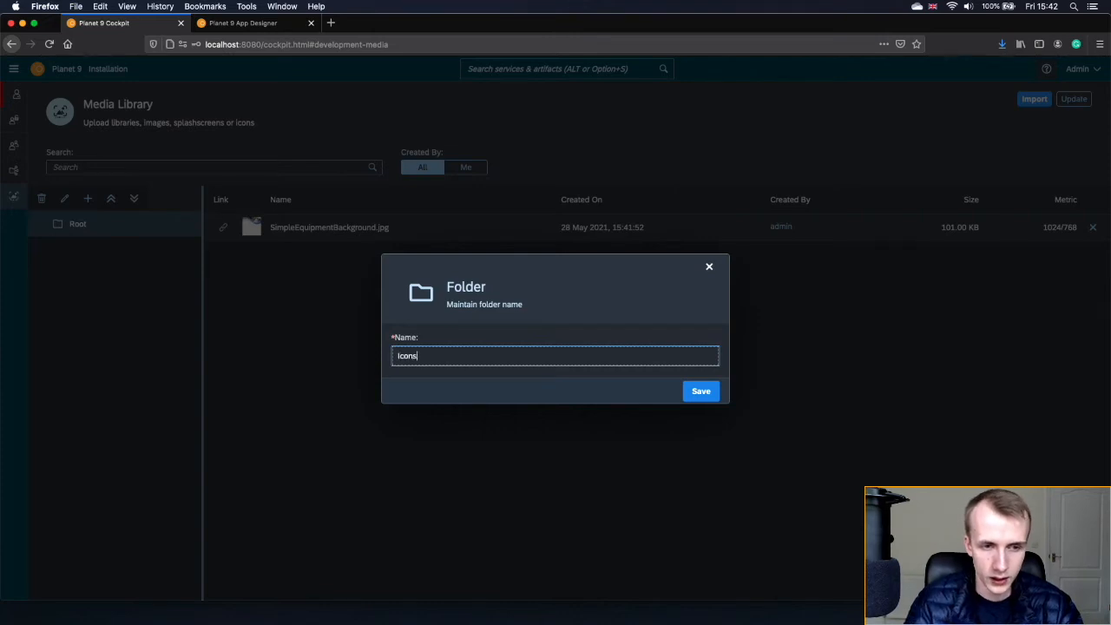
left_click(701, 390)
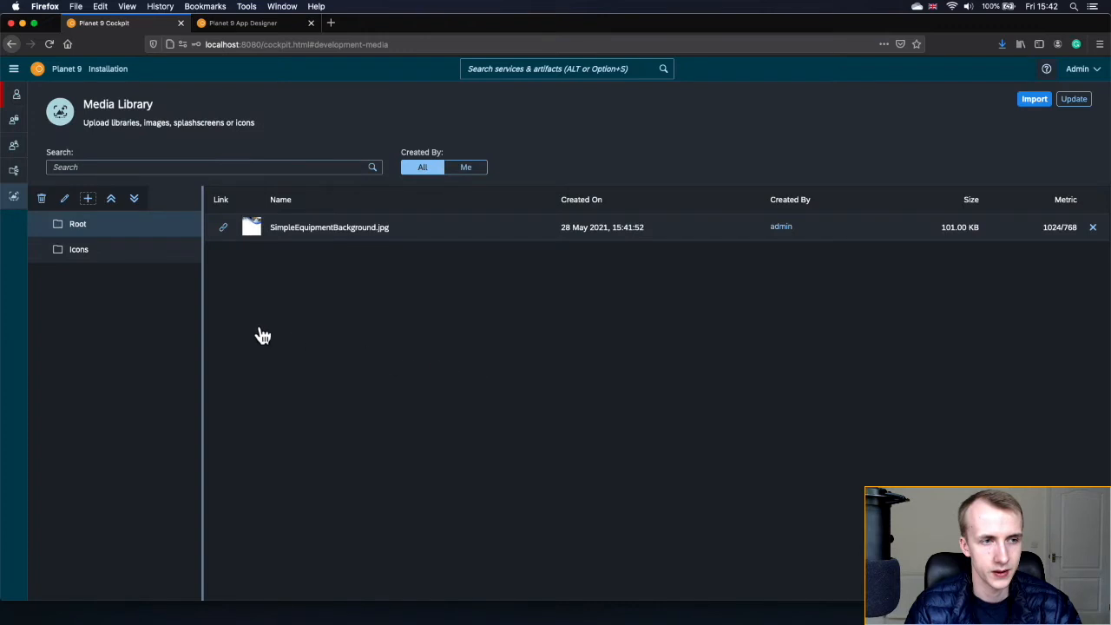
left_click(121, 260)
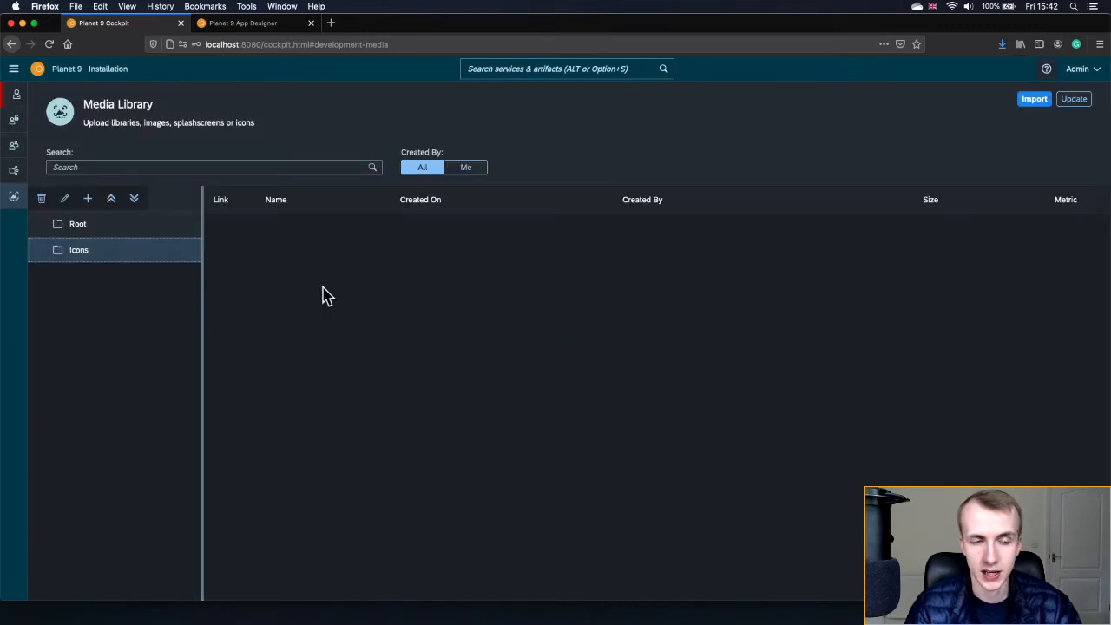
- Import tools.png, Tick.png, repair.png and contruction.png into the Icons folder
left_click(1031, 101)
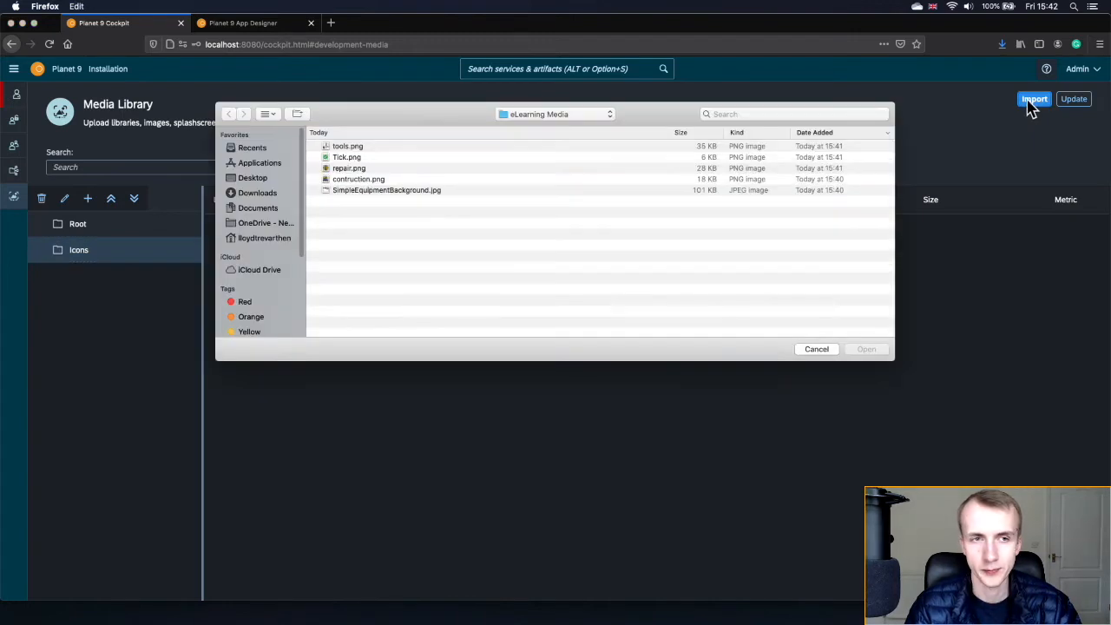
left_click(342, 148)
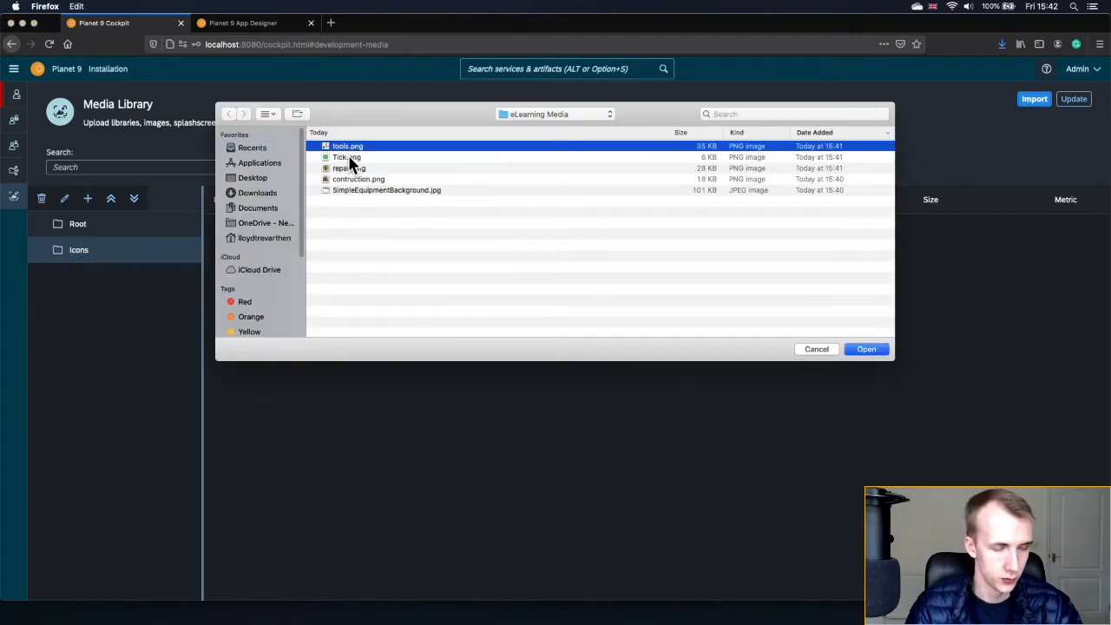
left_click(349, 157, "shift")
left_click(361, 168, "shift")
left_click(362, 179, "shift")
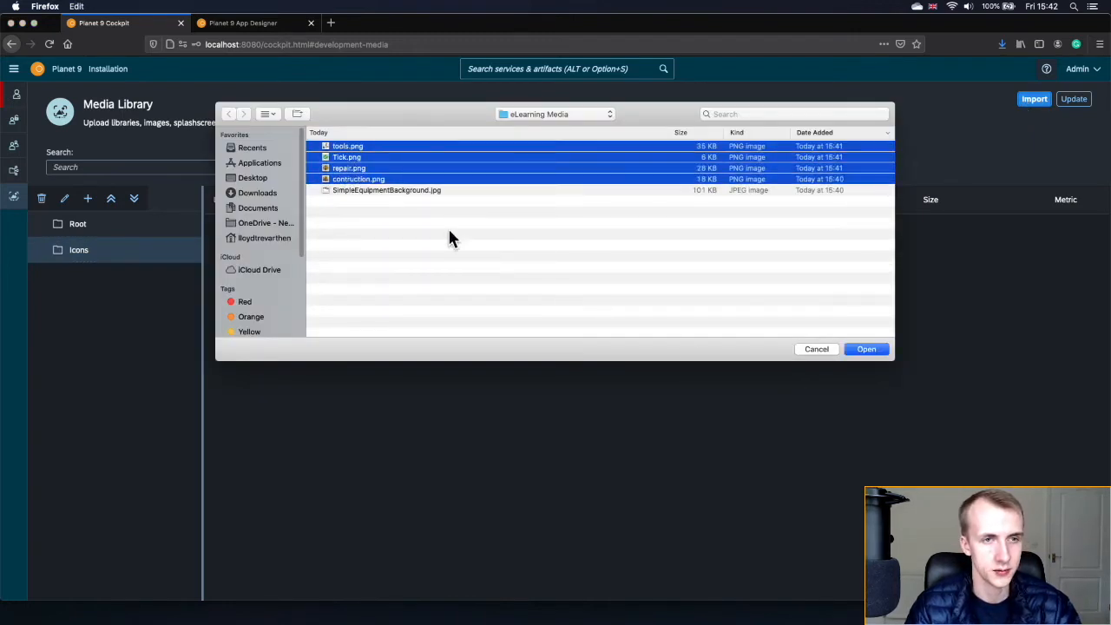
left_click(859, 349)
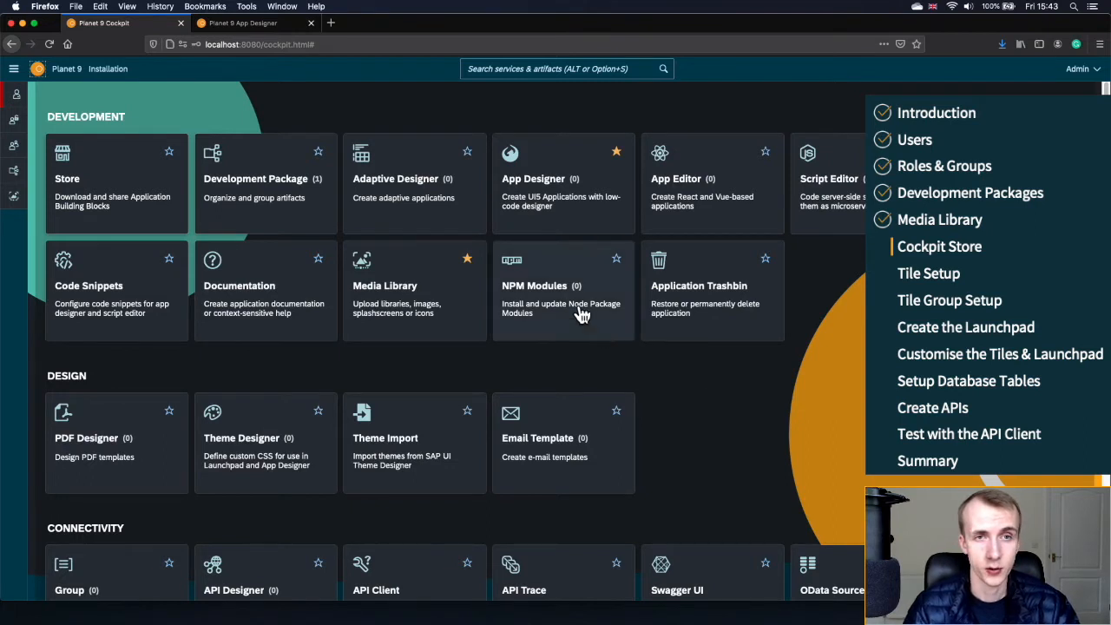
- Search the cockpit for 'store' and open the Store
left_click(502, 72)
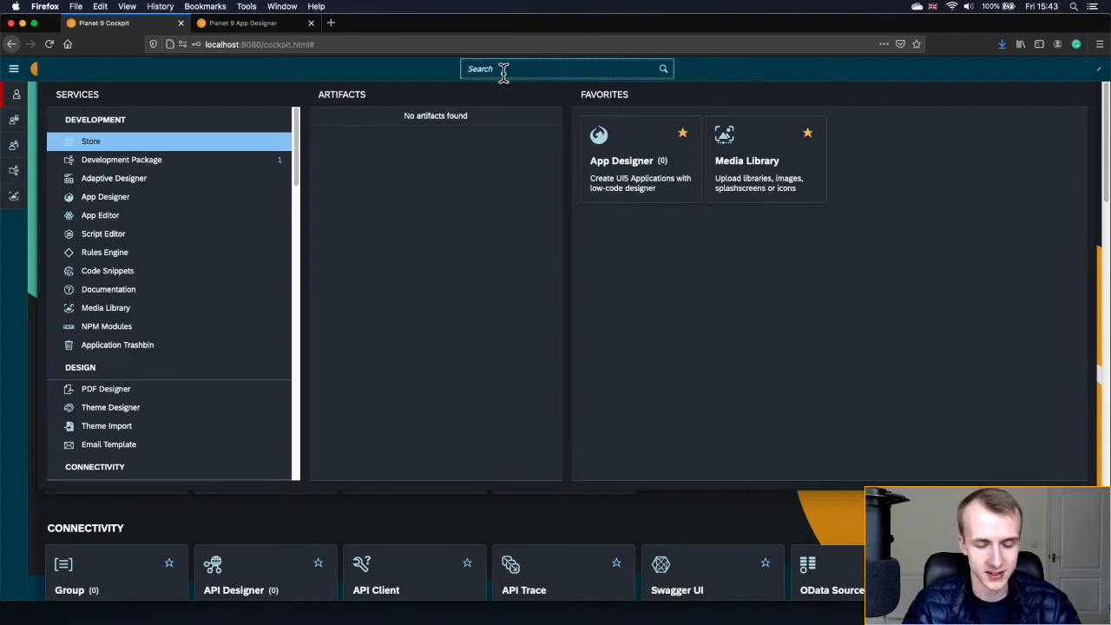
type("store")
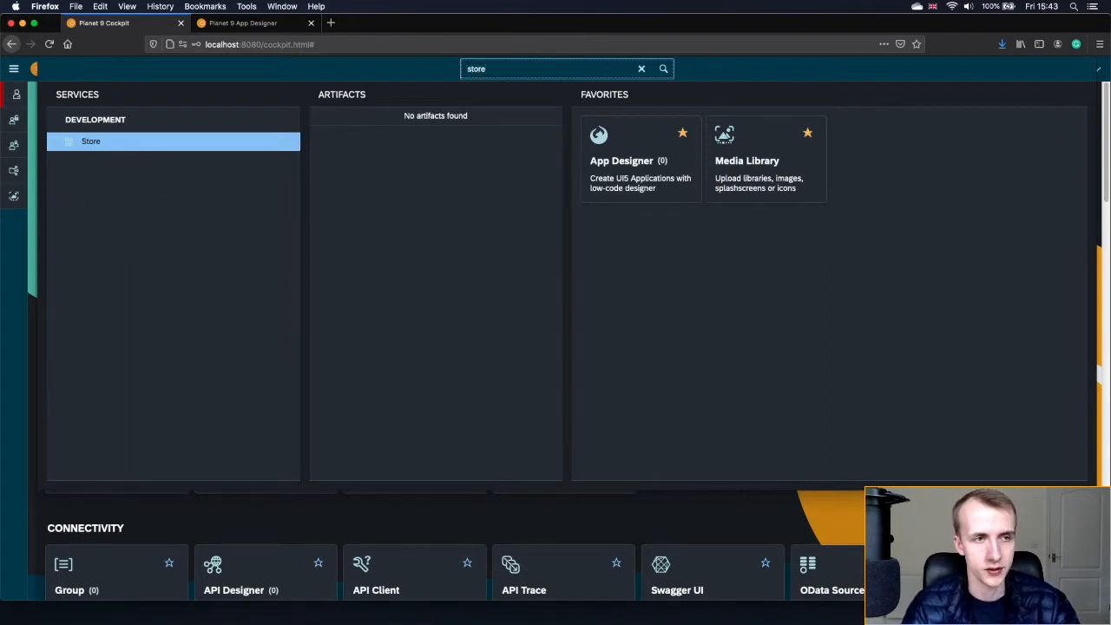
left_click(92, 148)
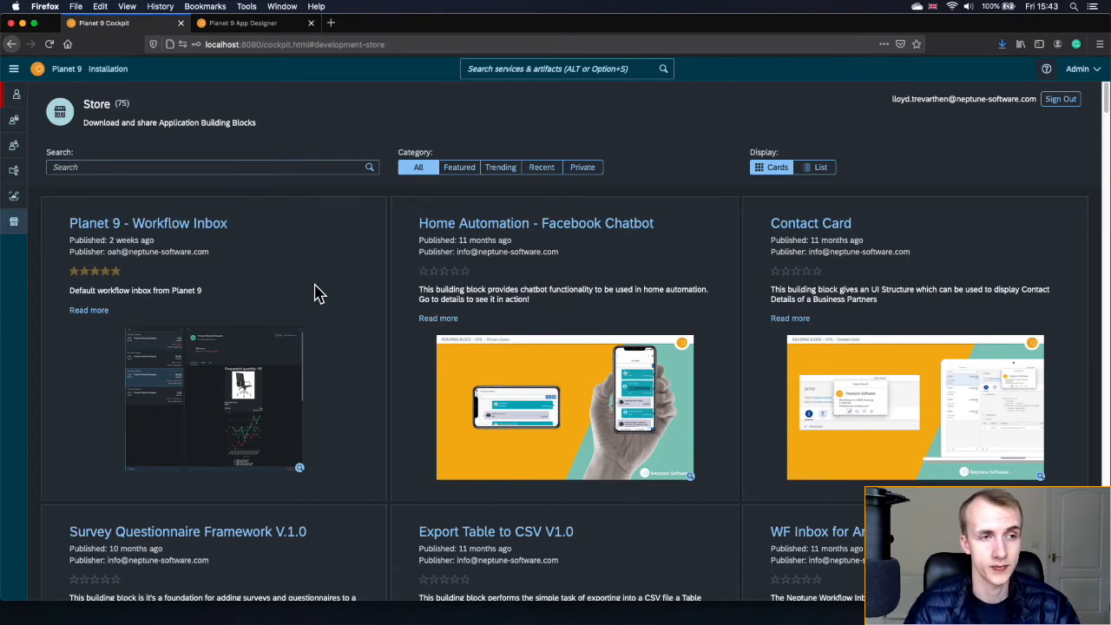
- Review Planet 9 - Workflow Inbox's applications, download it, and close its details
left_click(212, 233)
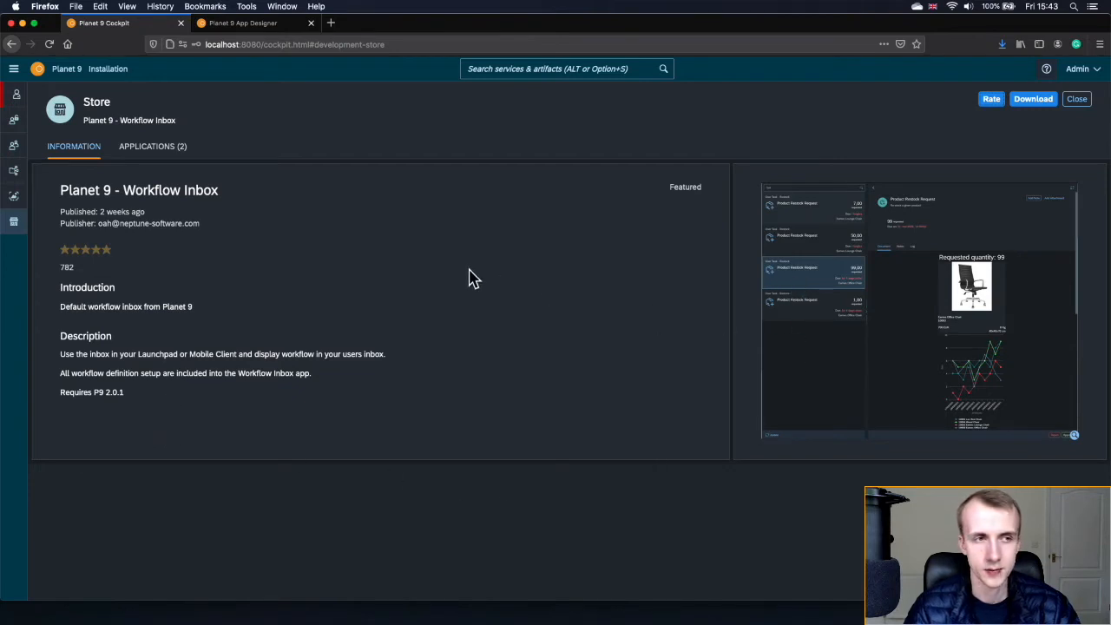
left_click(137, 153)
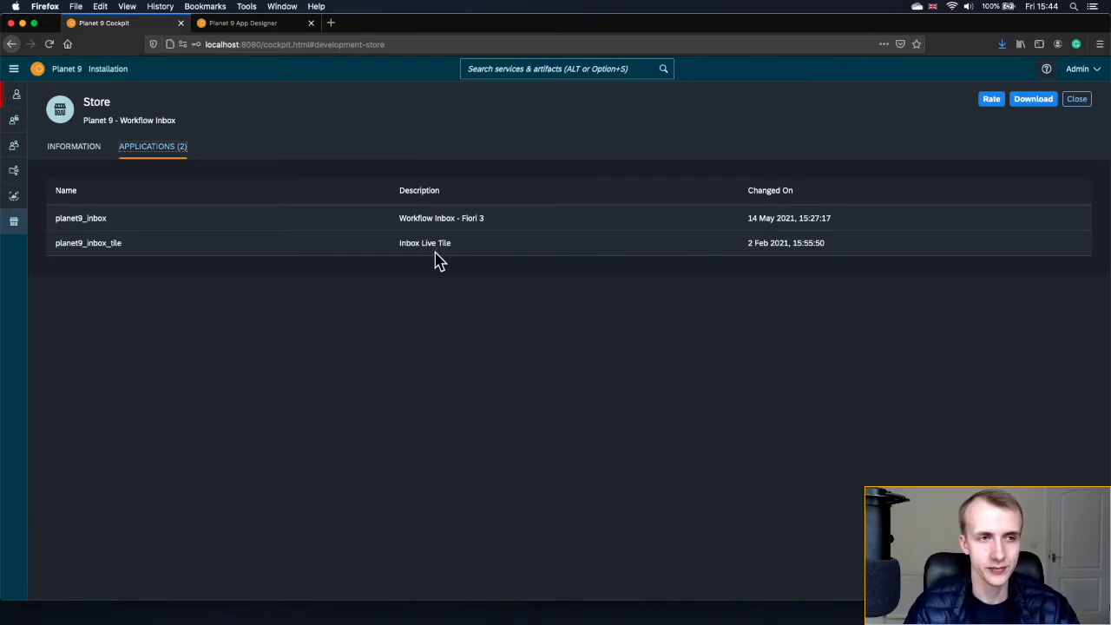
left_click(1027, 104)
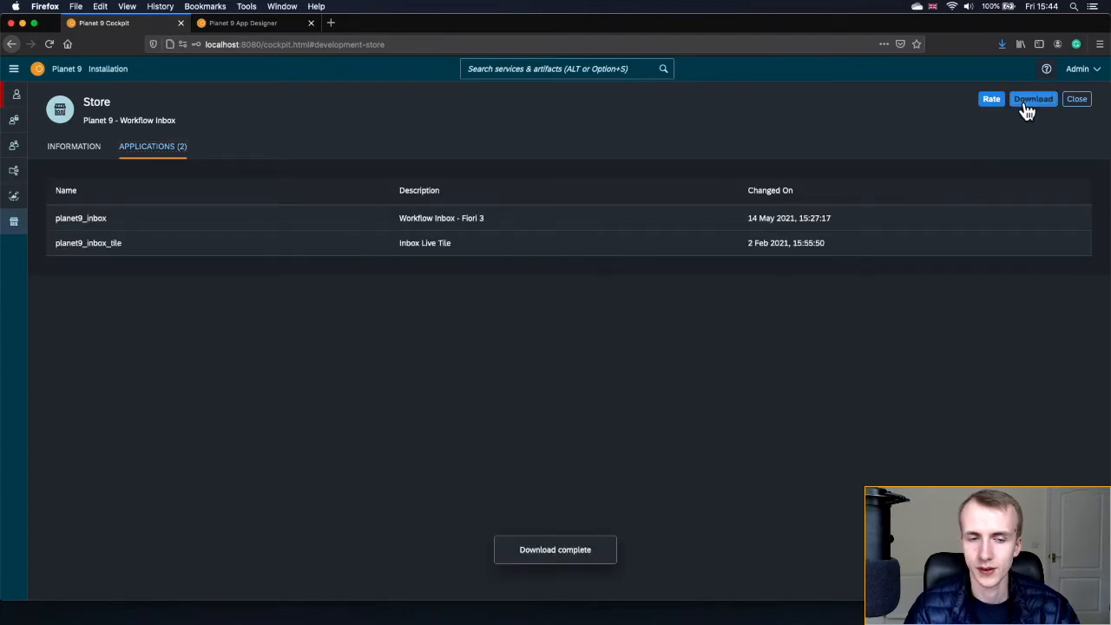
left_click(1085, 103)
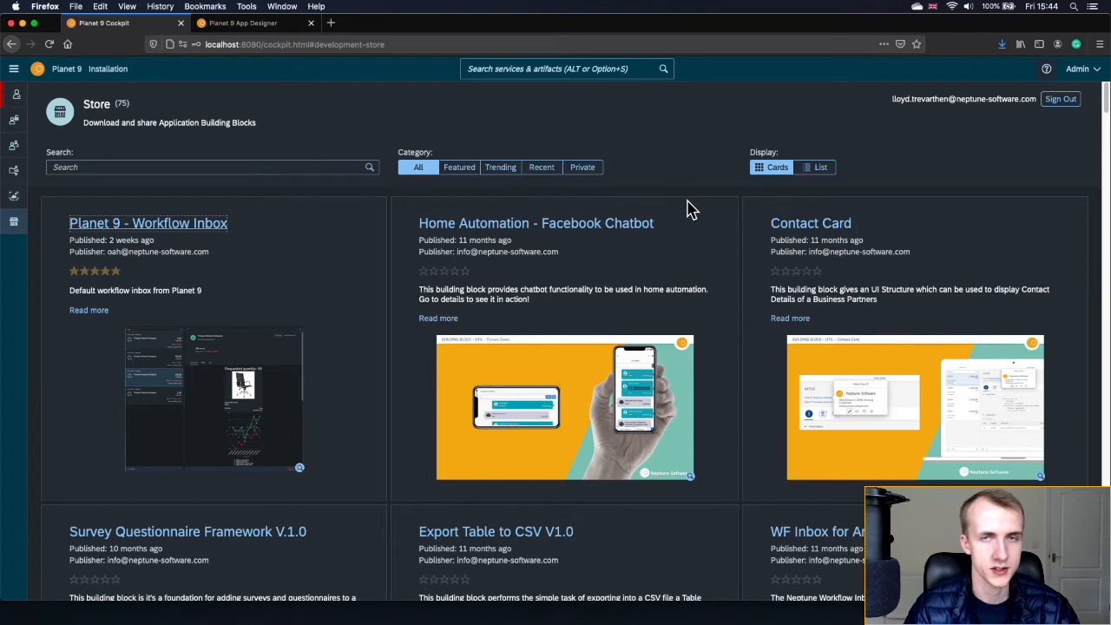
- Find Planet 9 - Launchpad in the Store, check its application, and download it
left_click(310, 168)
type("launch")
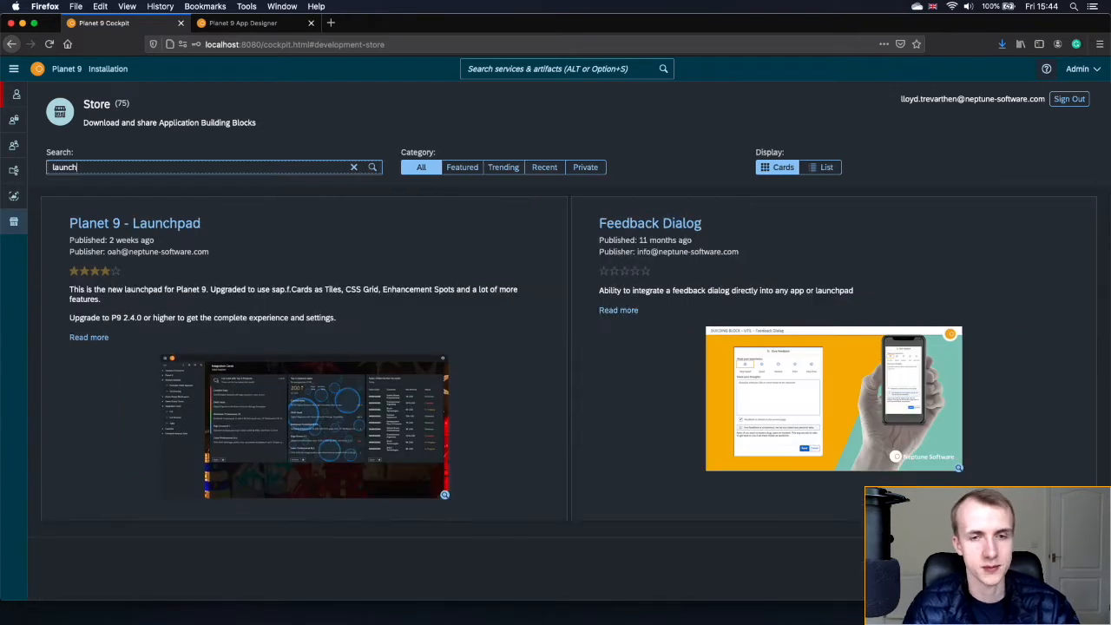
left_click(170, 227)
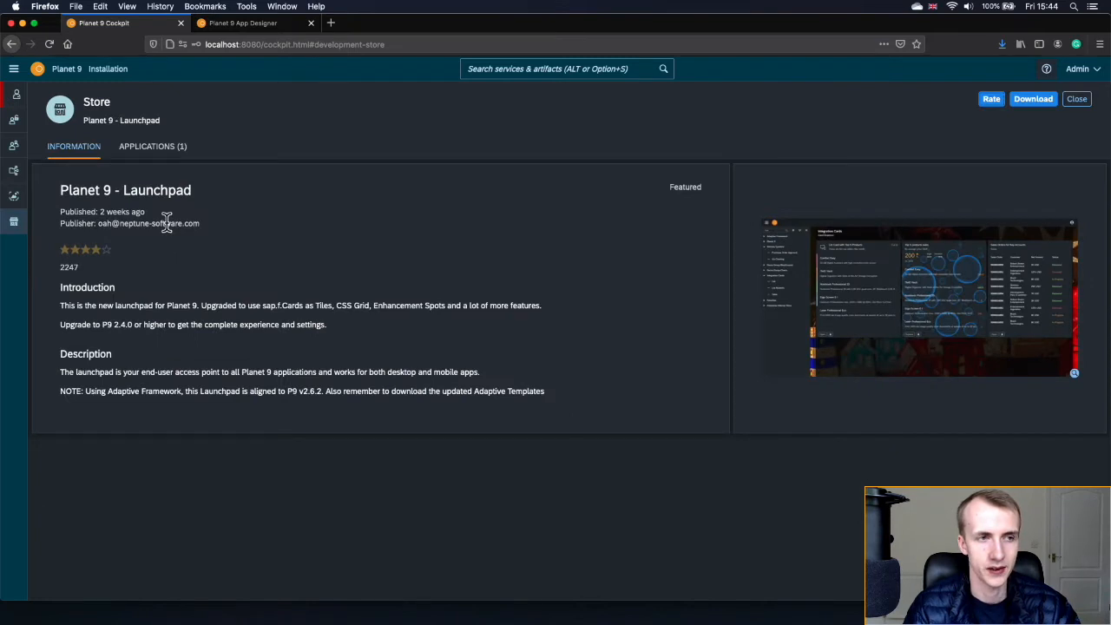
left_click(165, 160)
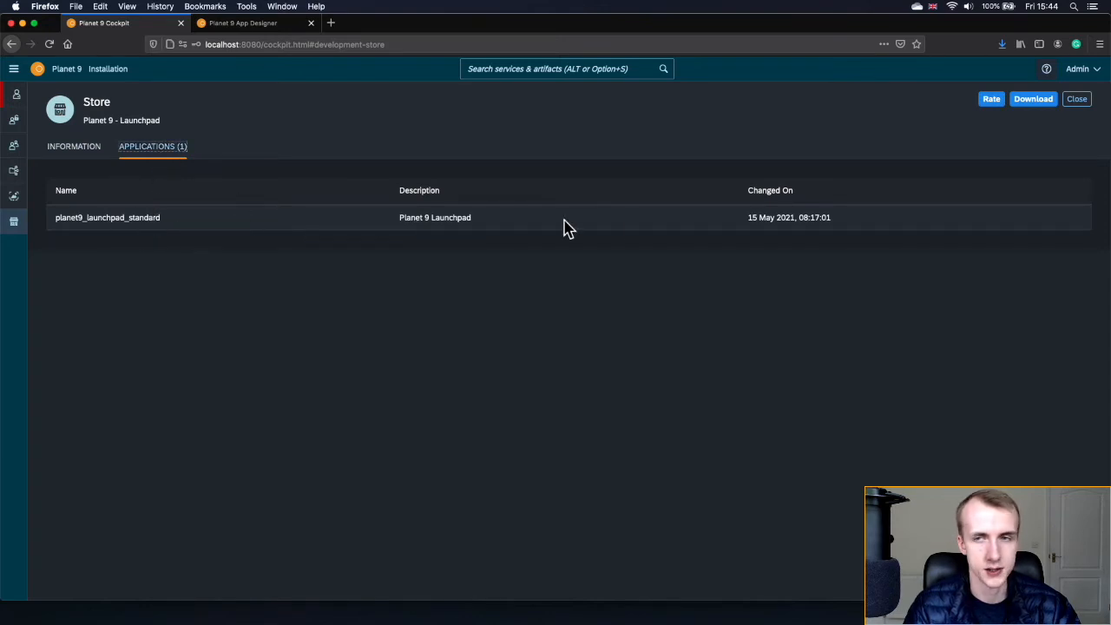
left_click(1030, 108)
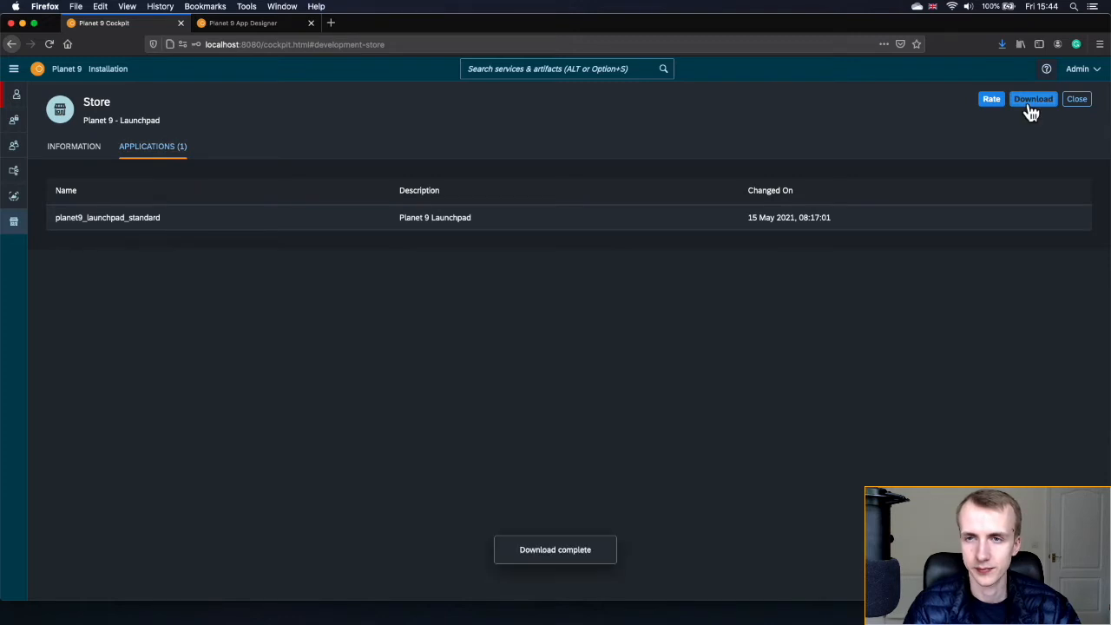
left_click(1082, 103)
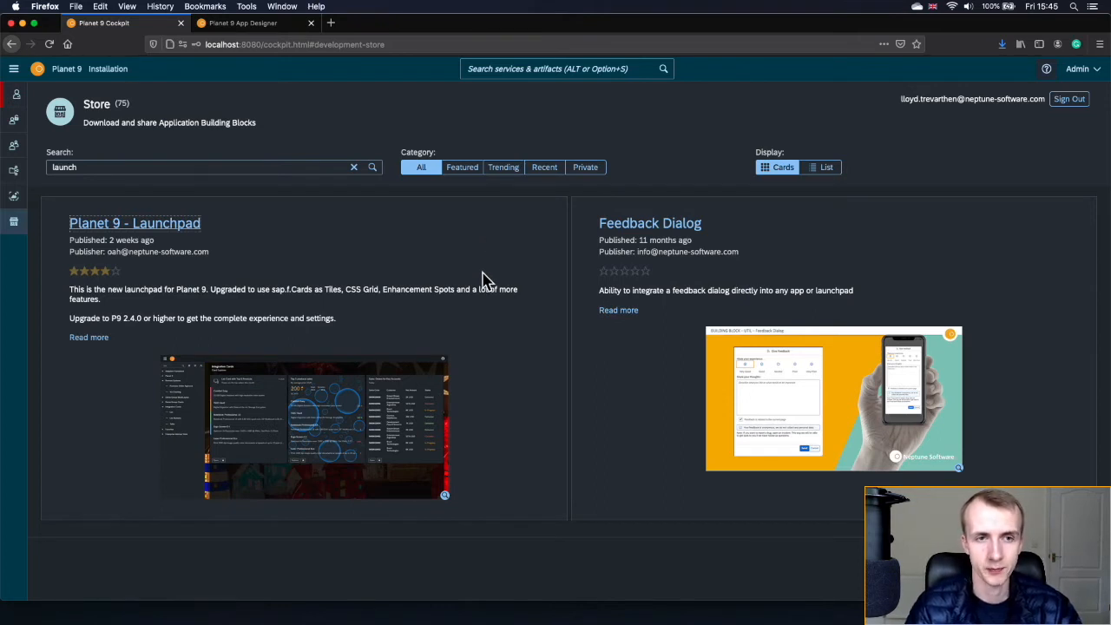
left_click(552, 71)
type("app")
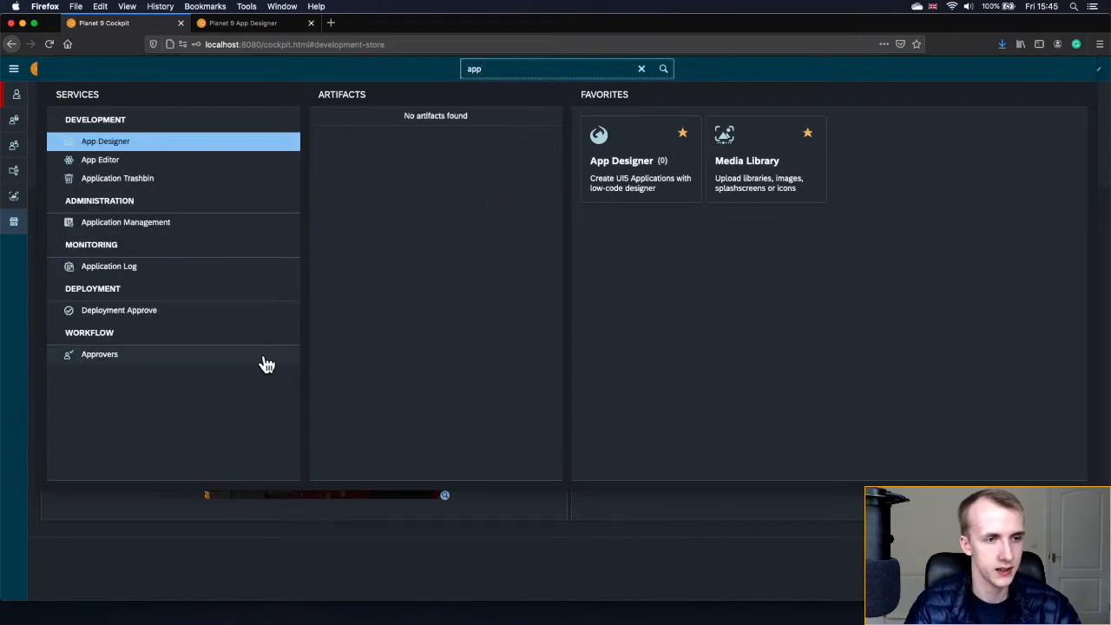
- Open Application Management from the search results to review the newly installed apps
left_click(135, 227)
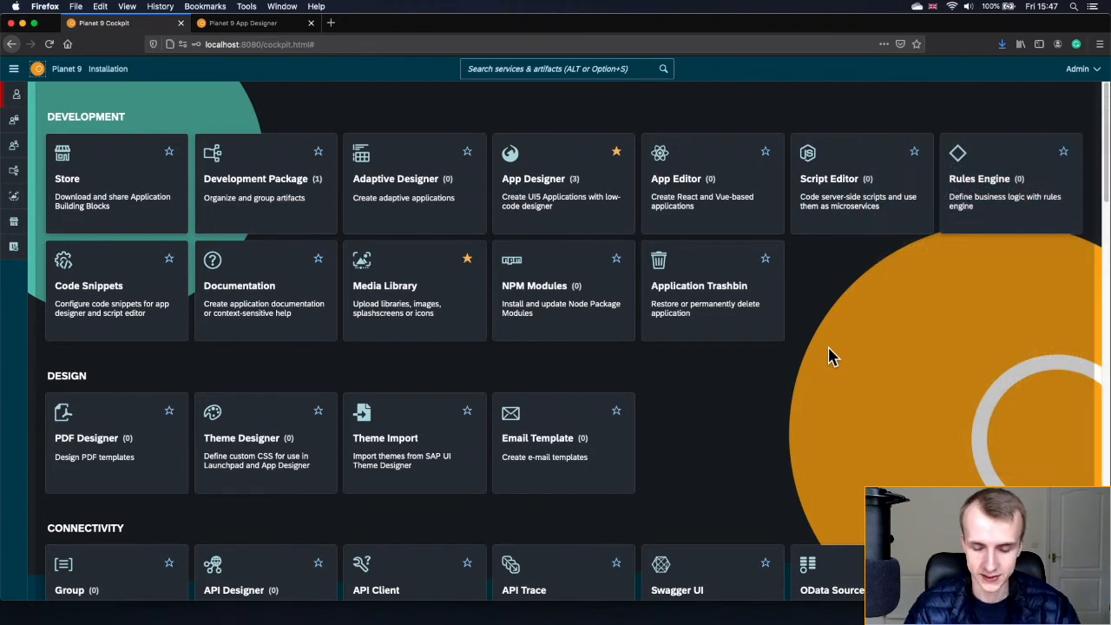
- Search 'tile' and open the Administration Tile page to begin a new tile
left_click(516, 69)
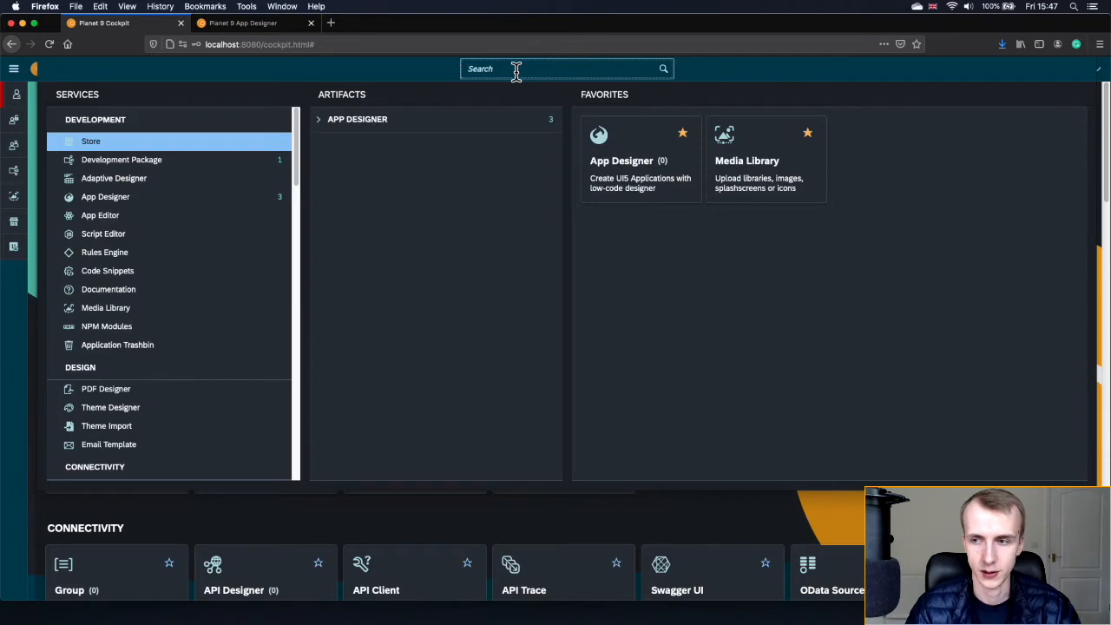
type("tile")
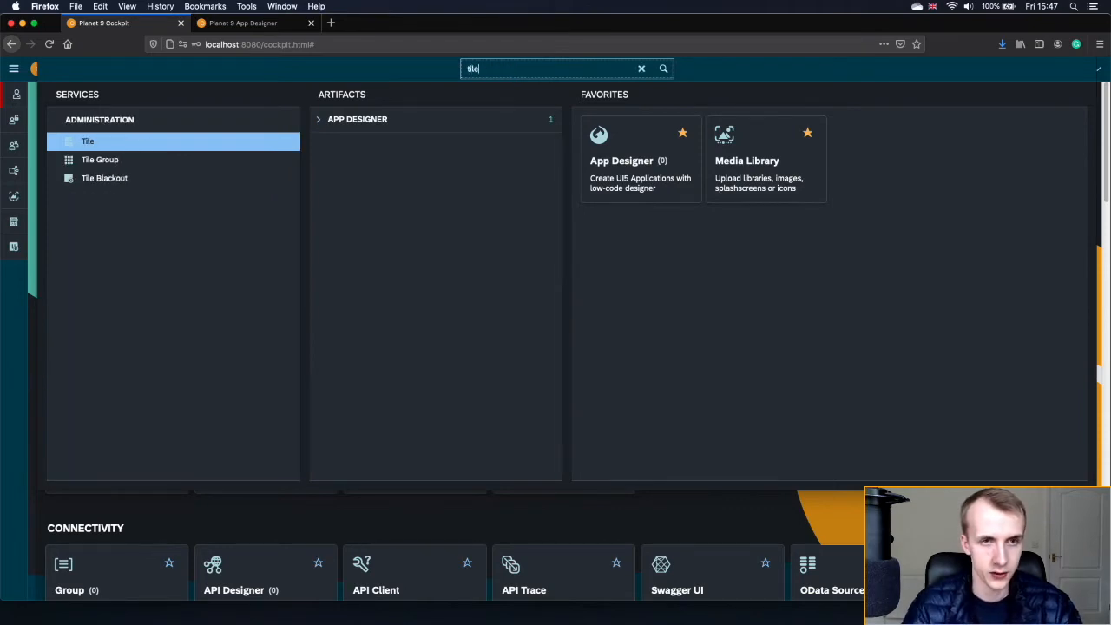
left_click(121, 148)
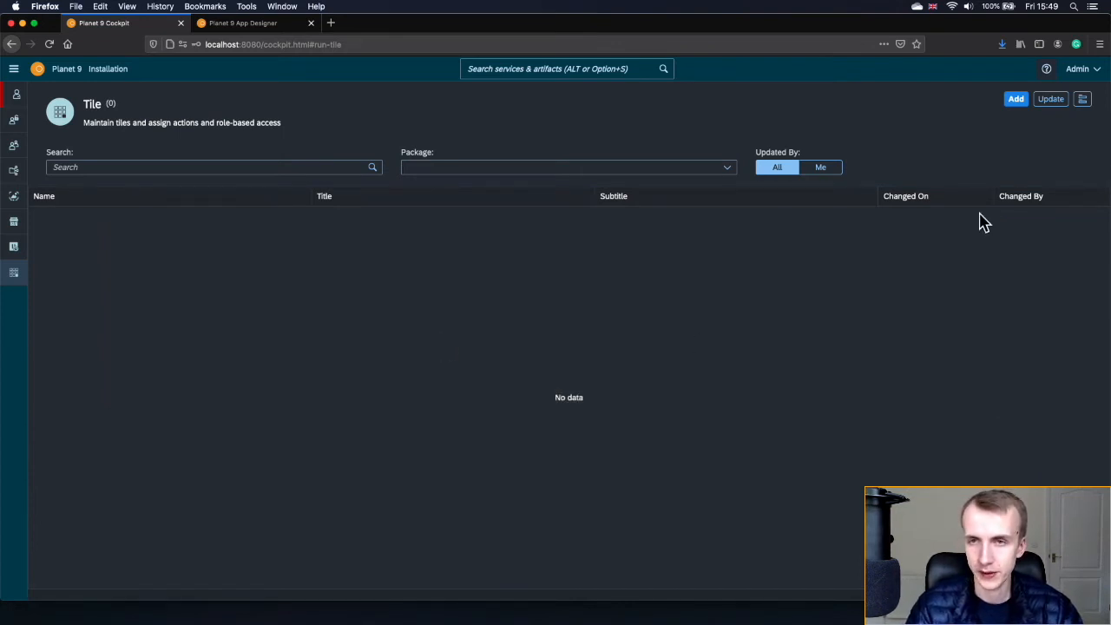
left_click(1016, 102)
- Save a new tile named 1AddEquipment with title 'Add Equipment', after checking the Title help
left_click(449, 262)
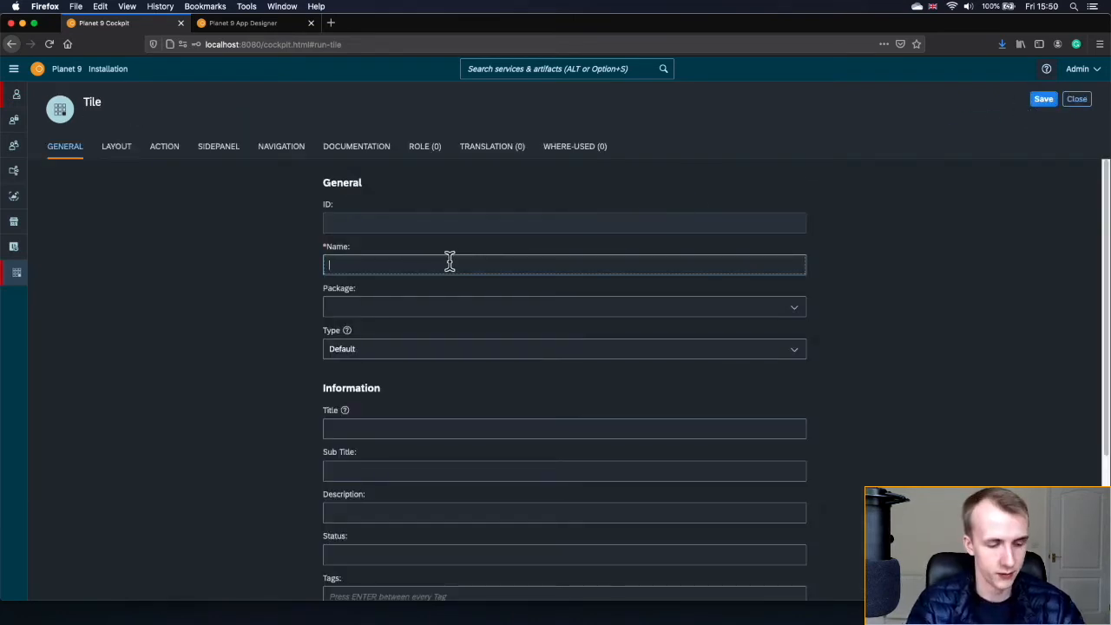
type("1Add")
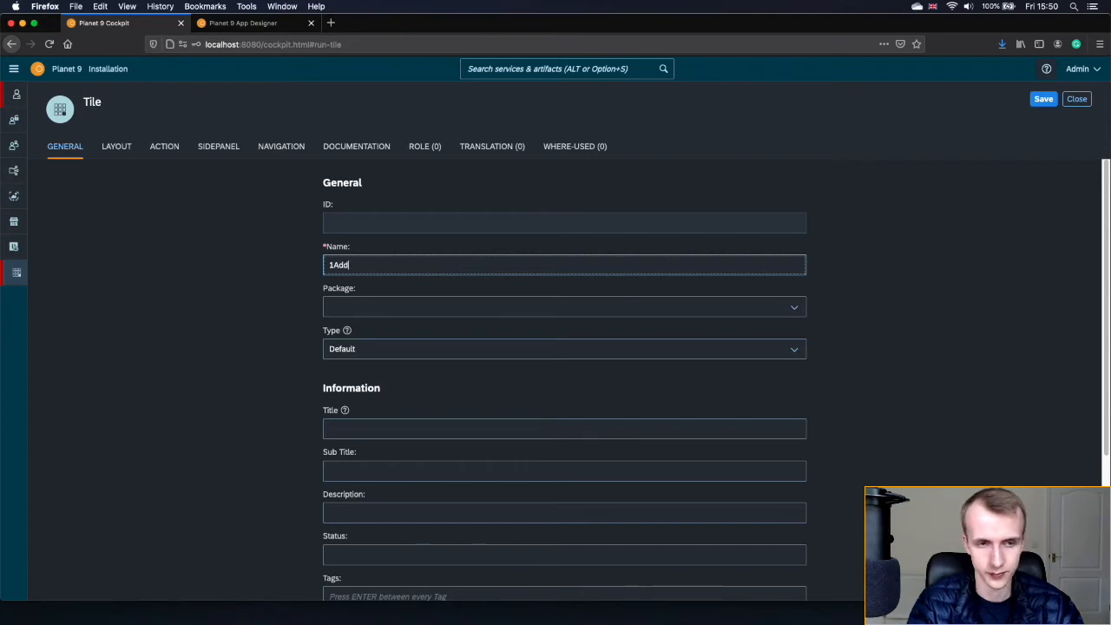
type("Equipme")
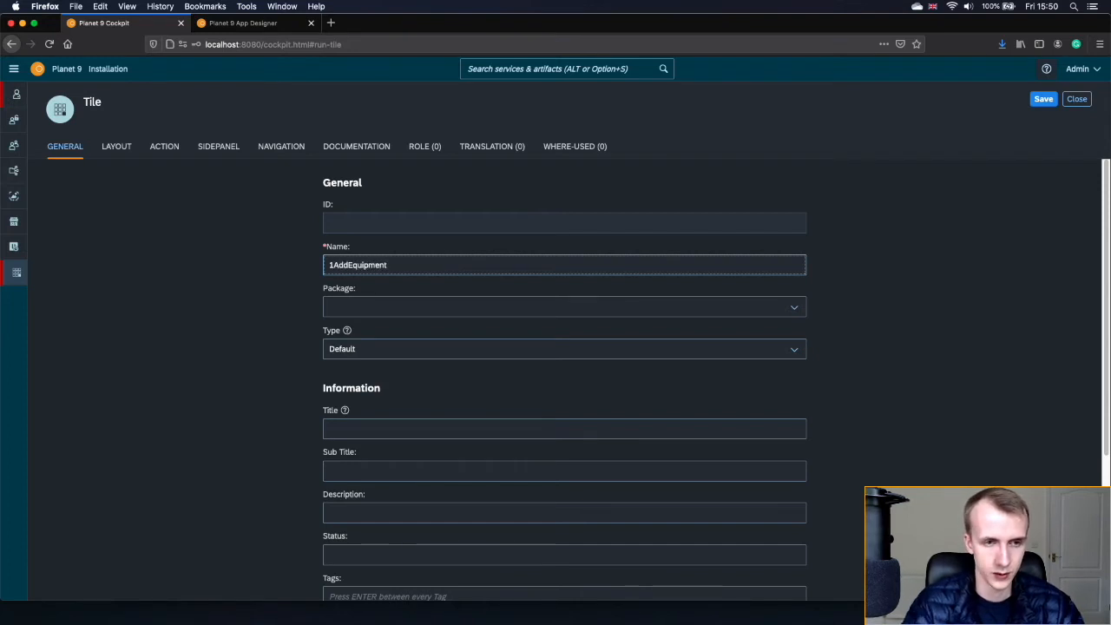
type("nt")
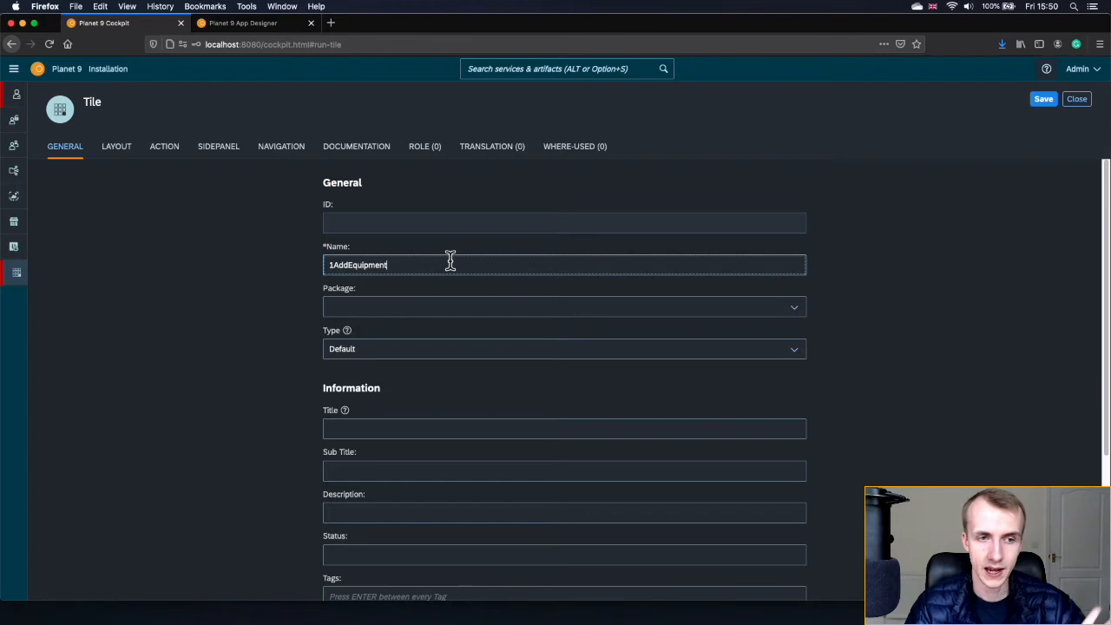
left_click(395, 428)
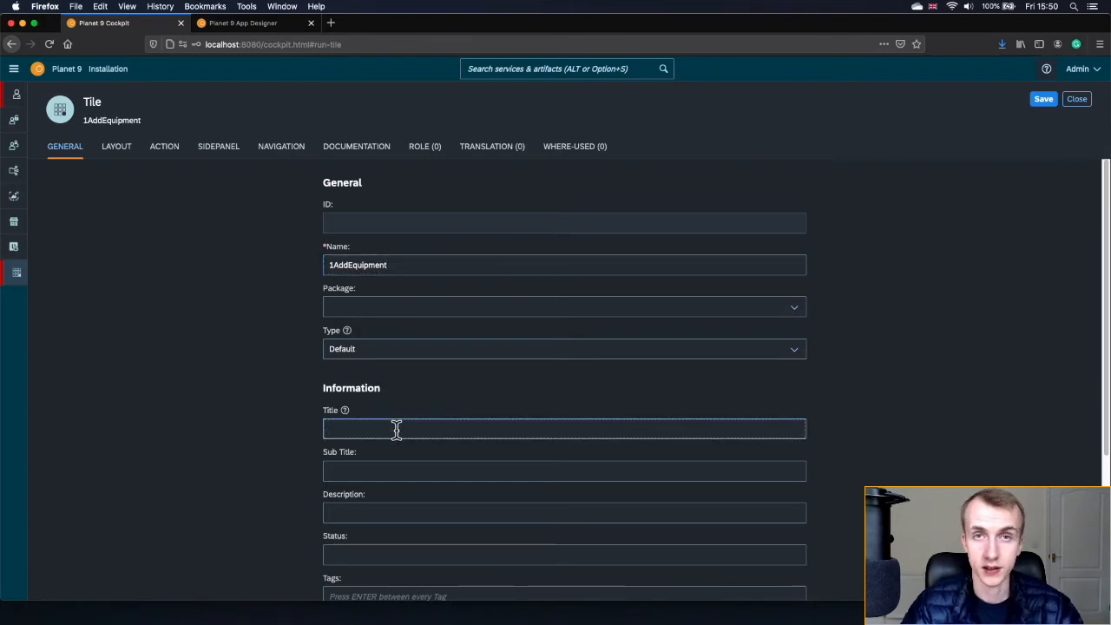
type("Add")
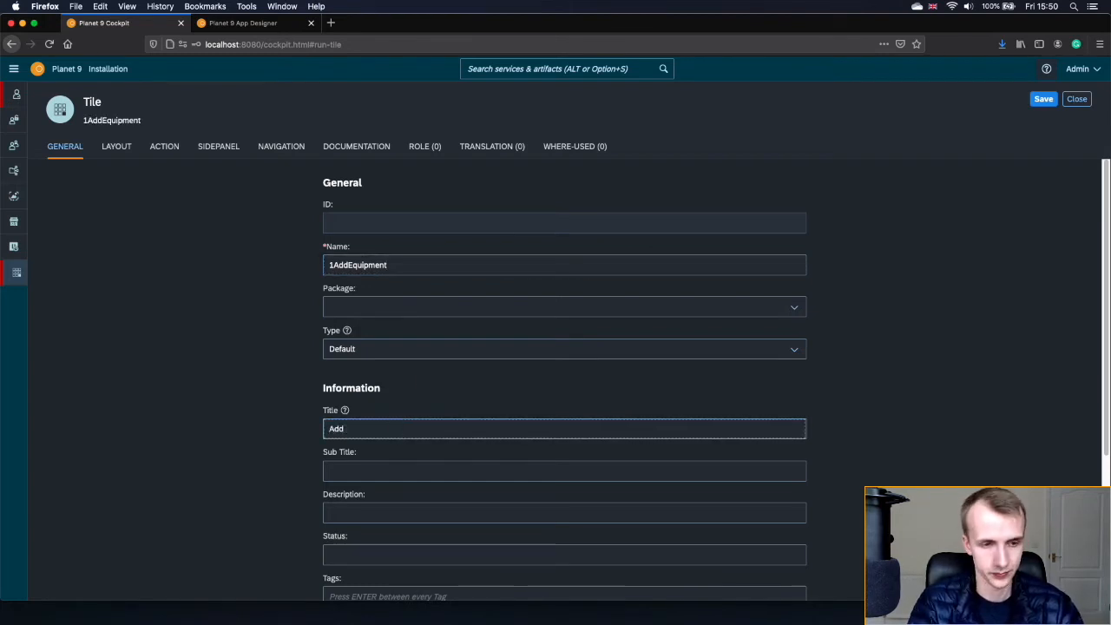
type(" Equipment")
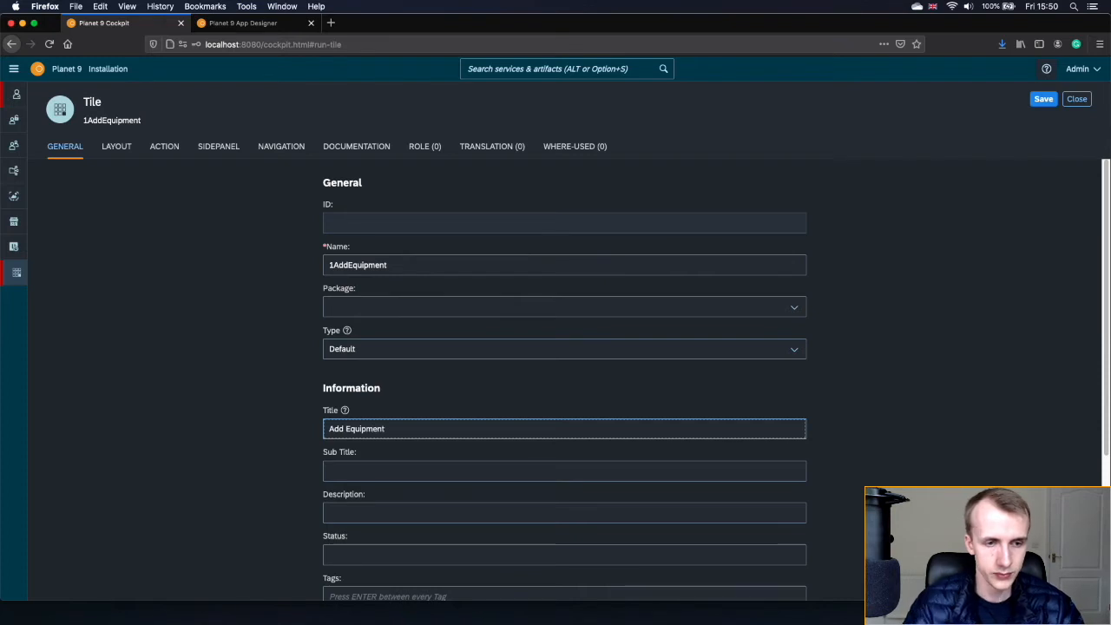
left_click(360, 410)
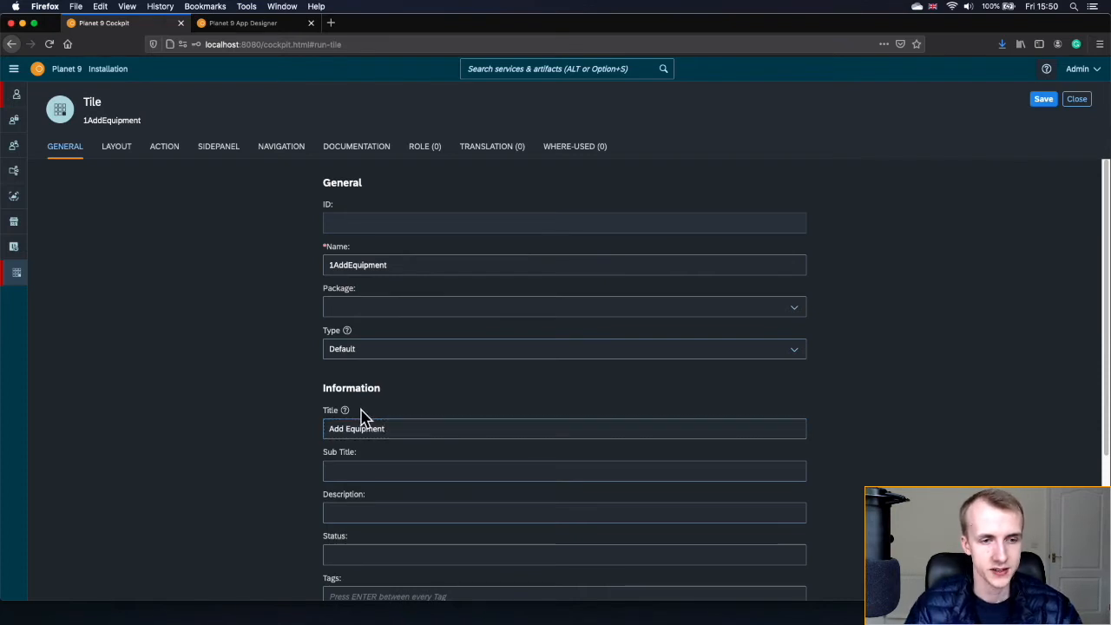
left_click(346, 413)
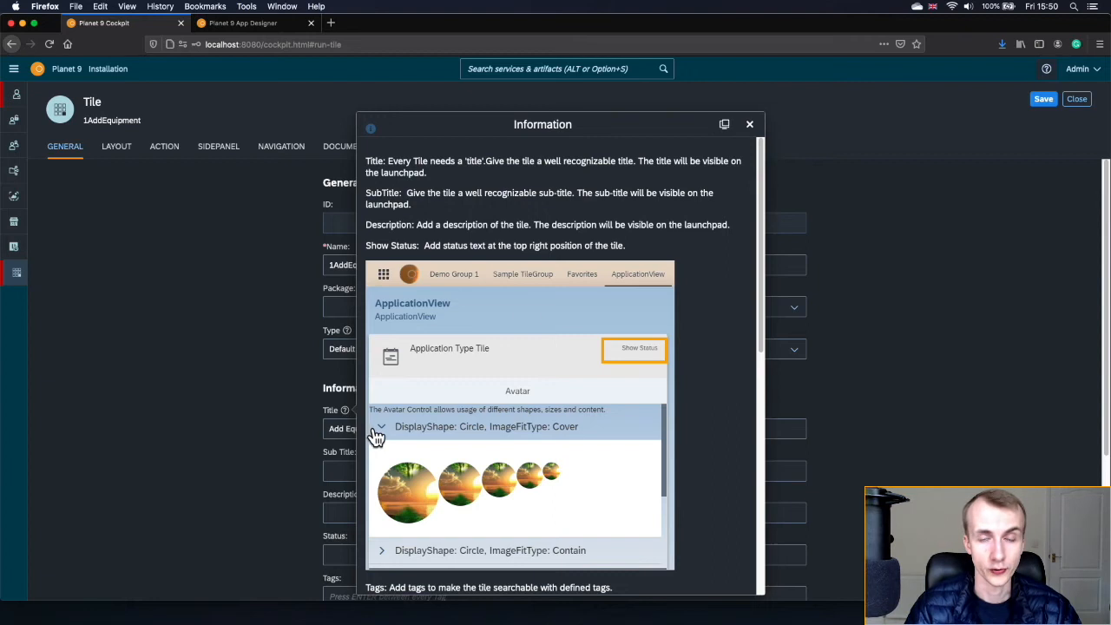
left_click(750, 127)
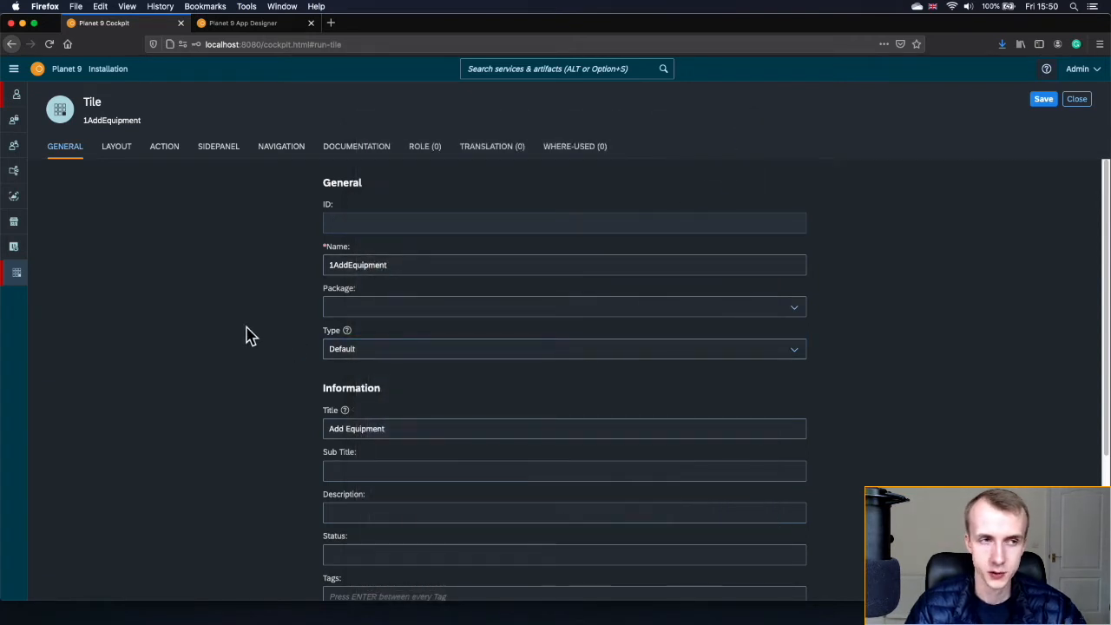
left_click(1045, 105)
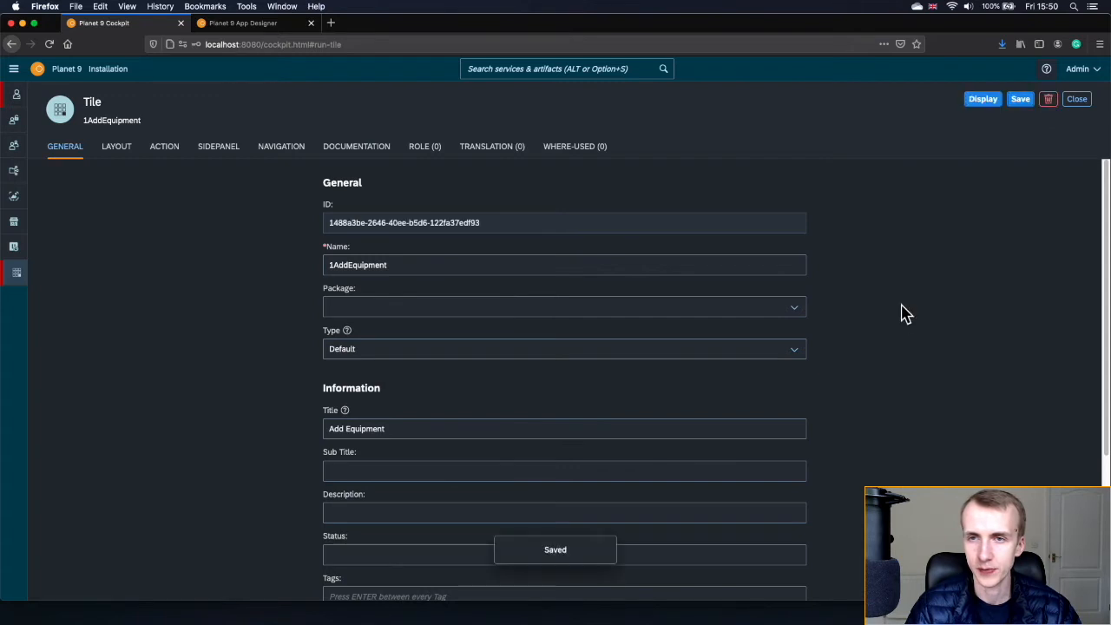
left_click(1075, 102)
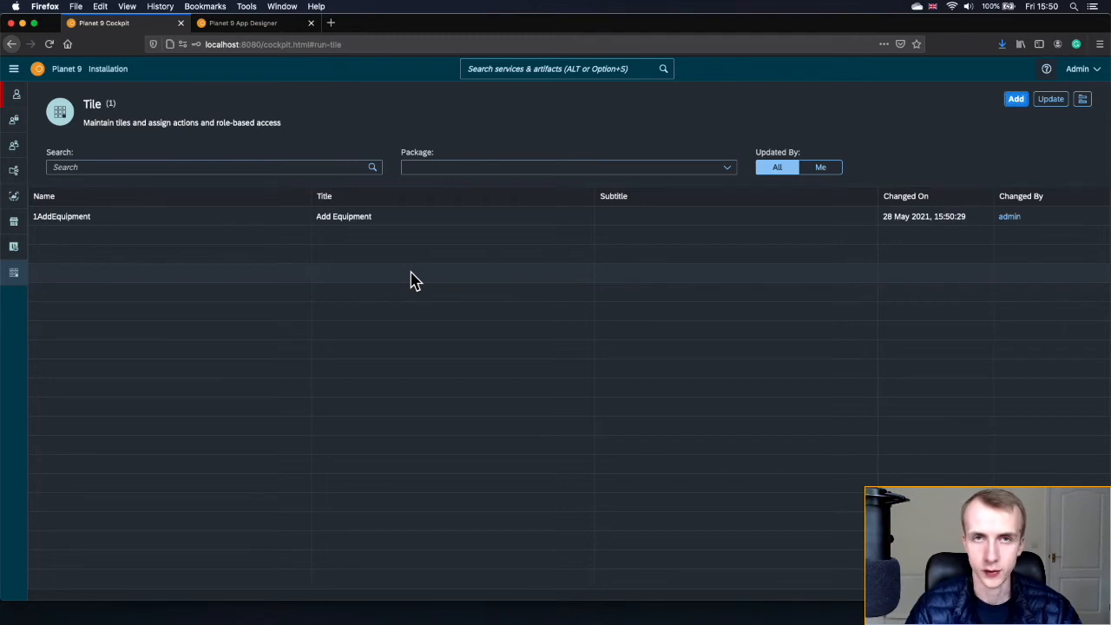
- Create and save tile 2ViewAndEditEquipment titled 'View and Edit Equipment'
left_click(1016, 101)
left_click(432, 260)
type("2ViewAndEditEquipme")
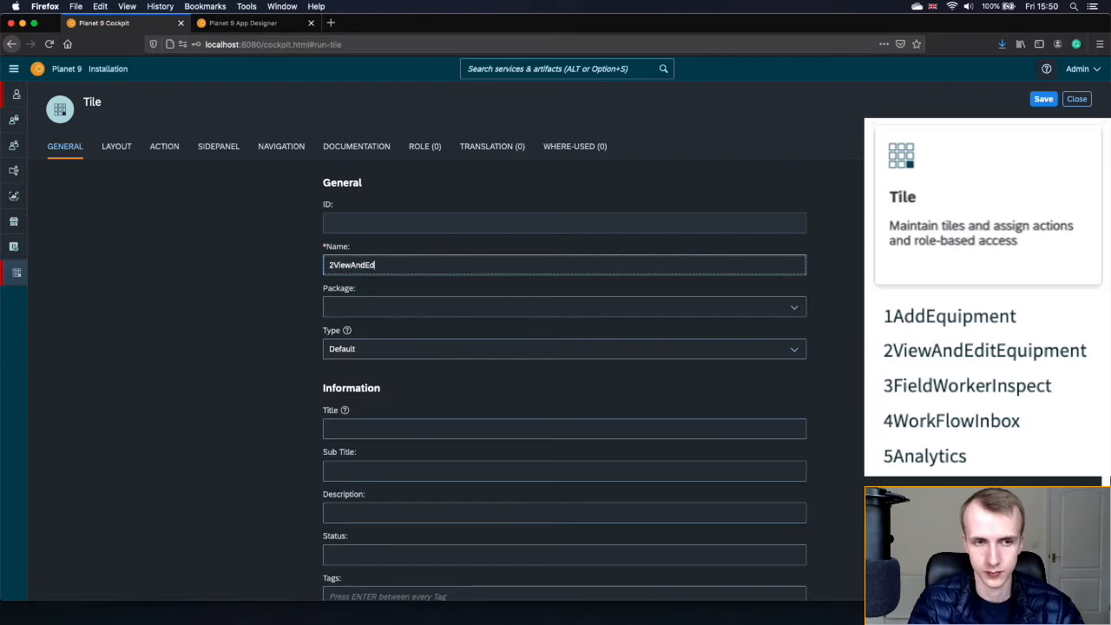
type("nt")
left_click(416, 429)
type("View and Edit Equipment")
left_click(1039, 102)
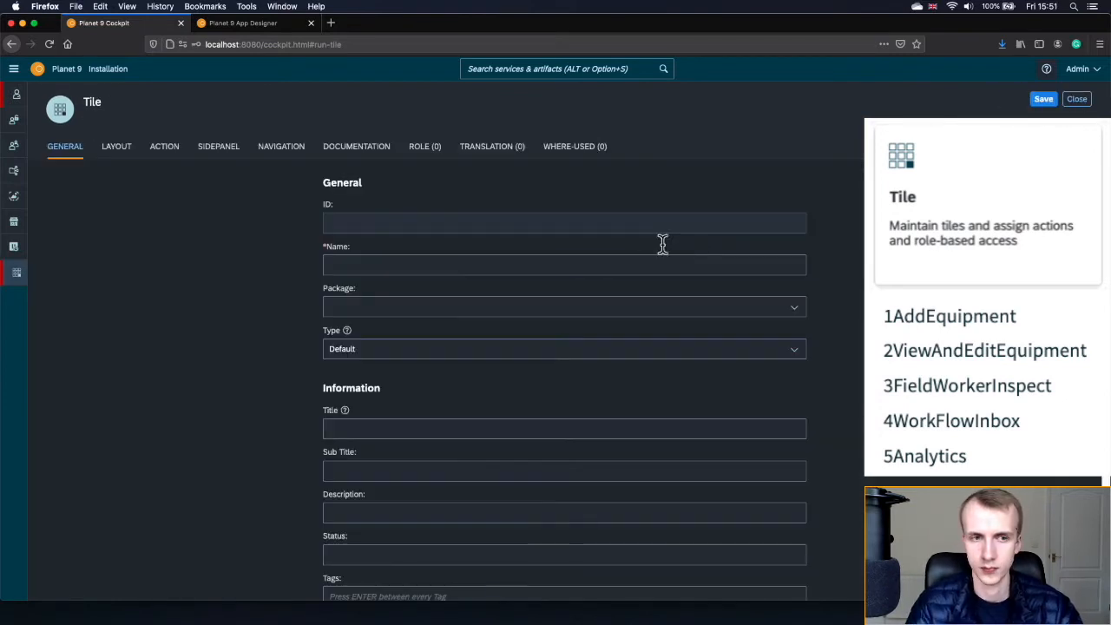
- Create and save tile 3FieldWorkerInspect titled 'Field Worker - Inspection Portal'
left_click(631, 262)
type("3FieldWorkerInspect")
left_click(421, 431)
type("Field Worker - Inspection Portal")
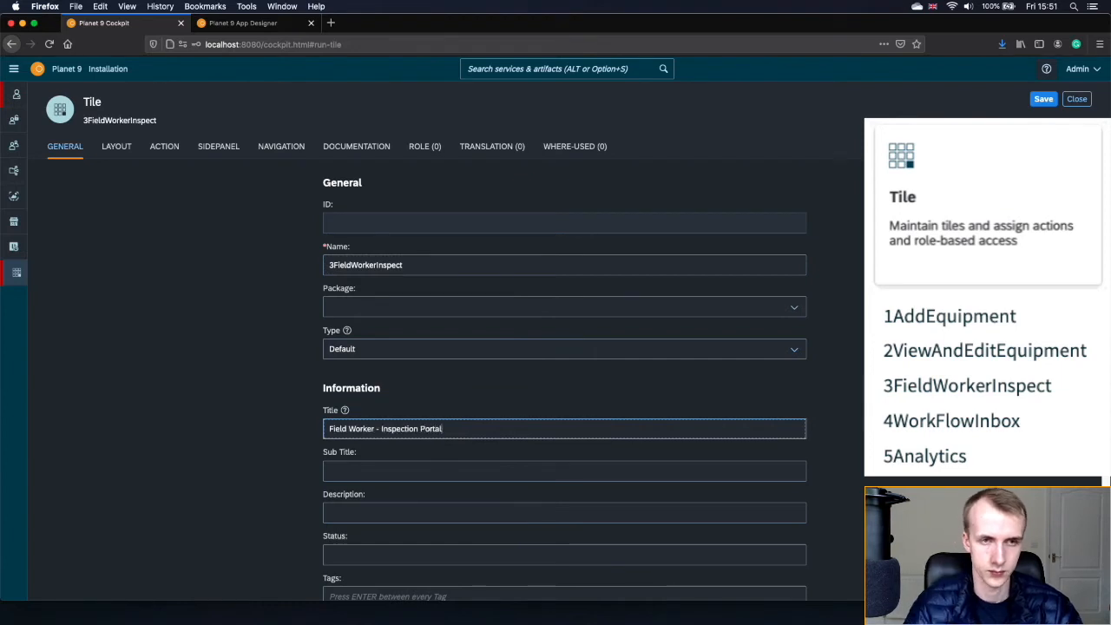
left_click(1043, 99)
left_click(1076, 99)
- Create and save tile 4WorkFlowInbox titled 'Workflow Inbox'
left_click(1016, 99)
left_click(564, 265)
type("4WorkFlowInbox")
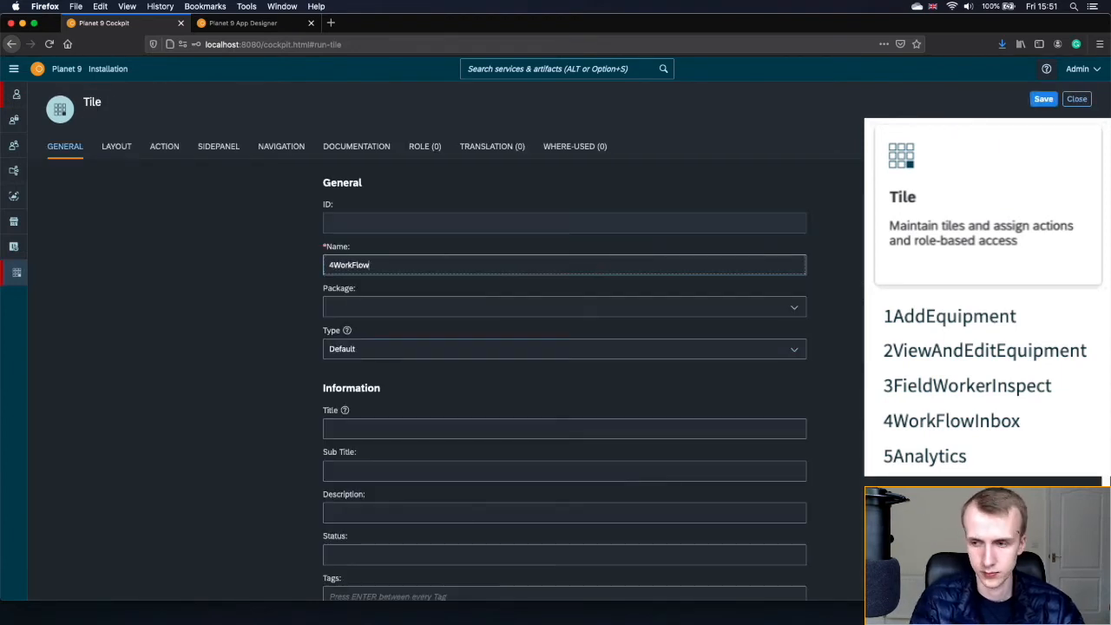
left_click(526, 428)
type("Wopkflow Inbox")
left_click(1043, 99)
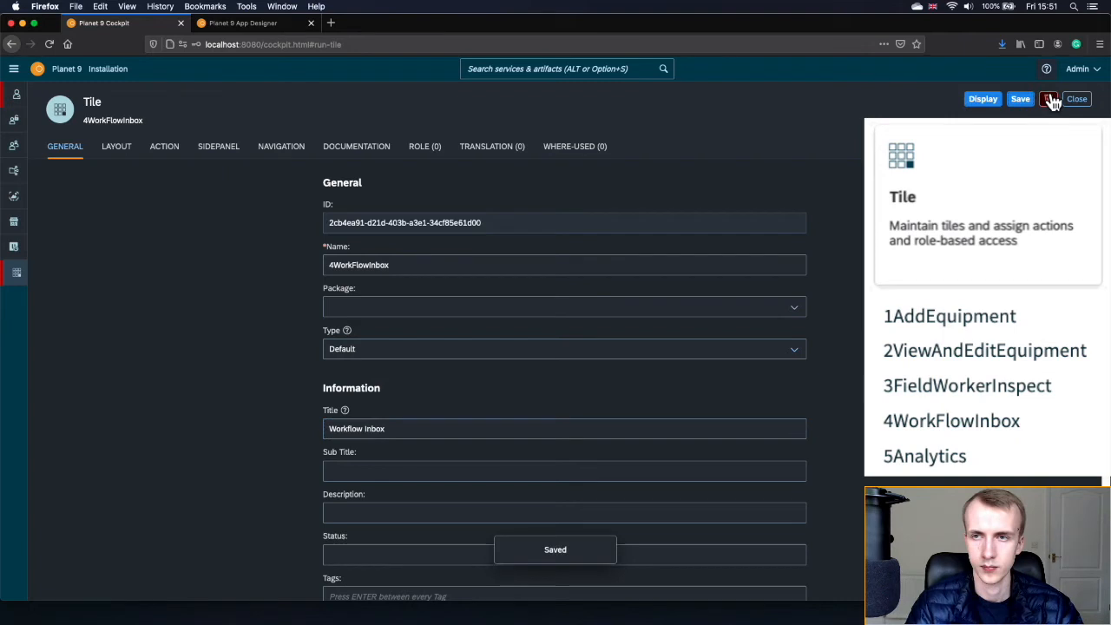
left_click(1076, 99)
- Create and save tile 5Analytics titled 'Analytics'
left_click(1016, 99)
left_click(564, 265)
type("5Analytics")
left_click(481, 428)
type("Analytics")
left_click(1043, 99)
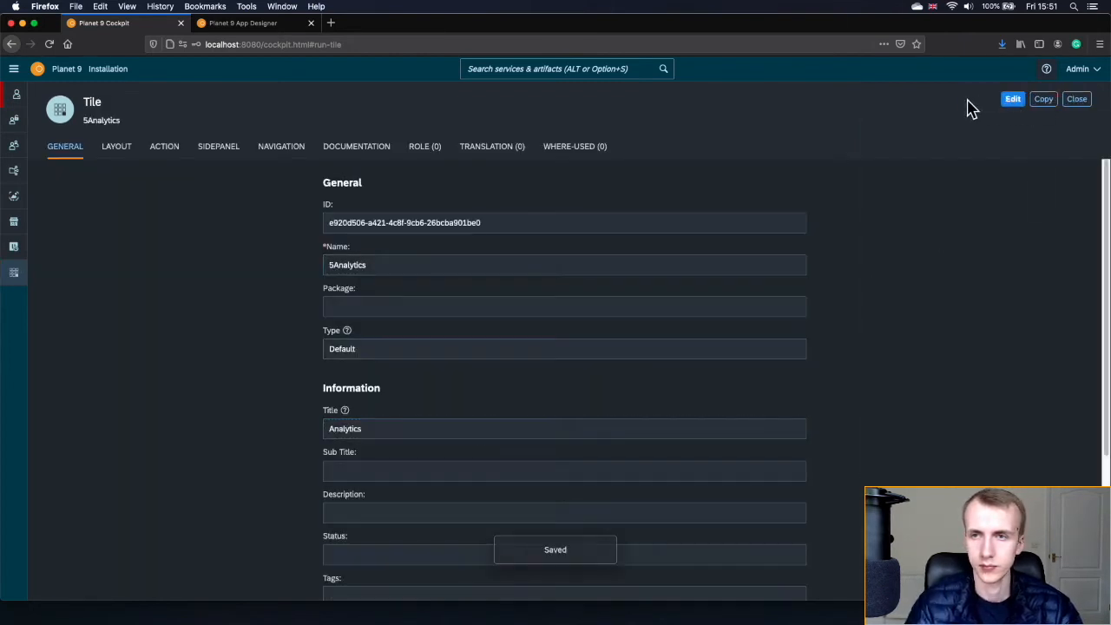
left_click(1076, 101)
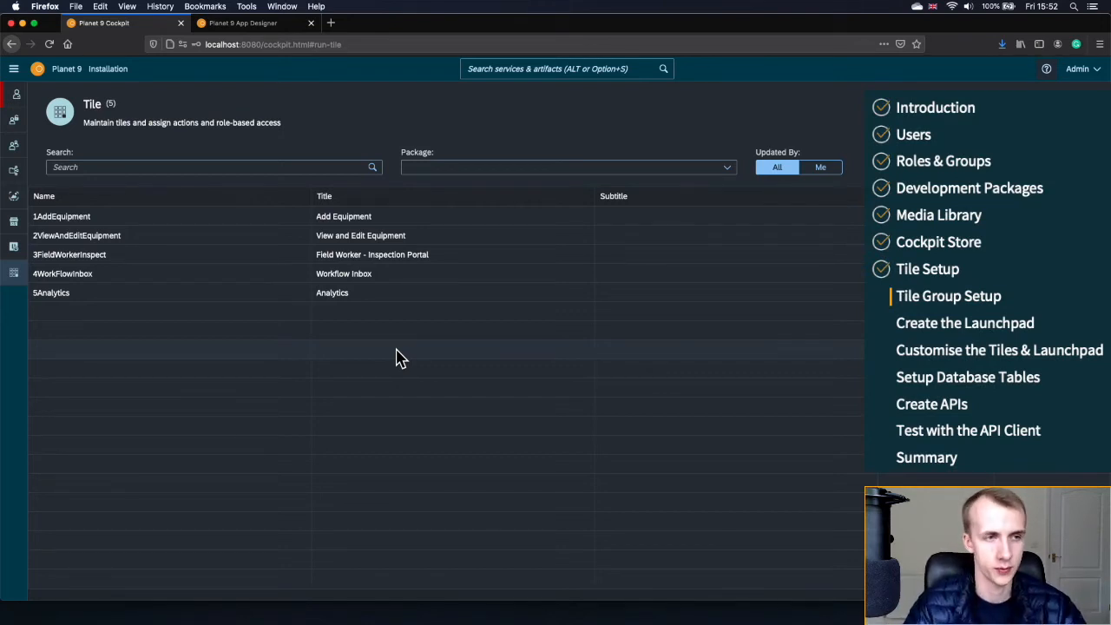
- Search 'til' and open the Tile Group service
left_click(522, 72)
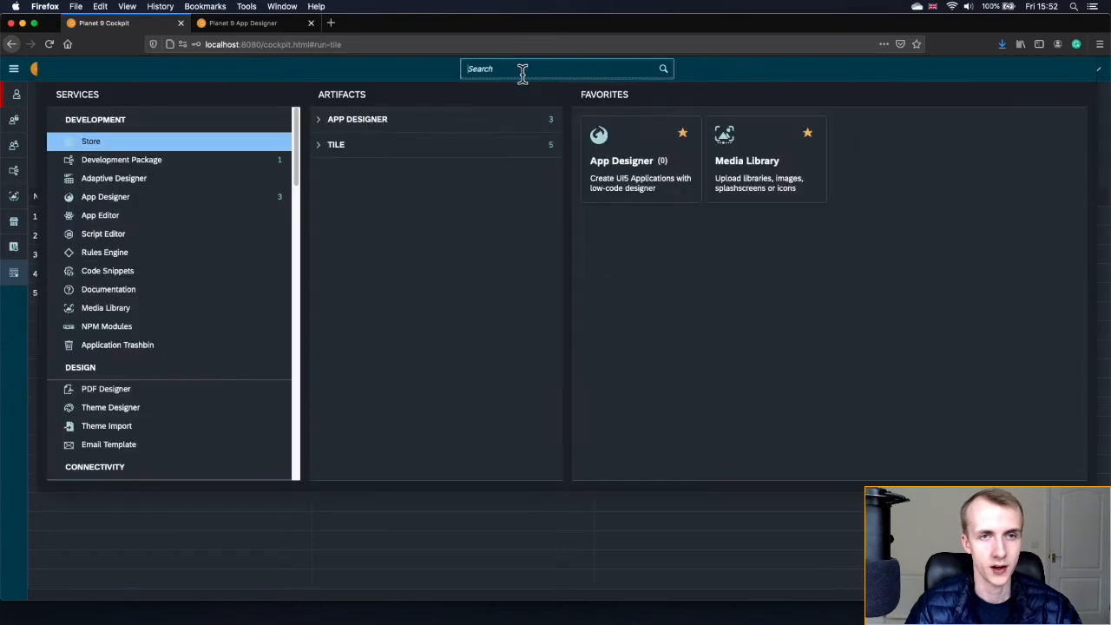
type("tile")
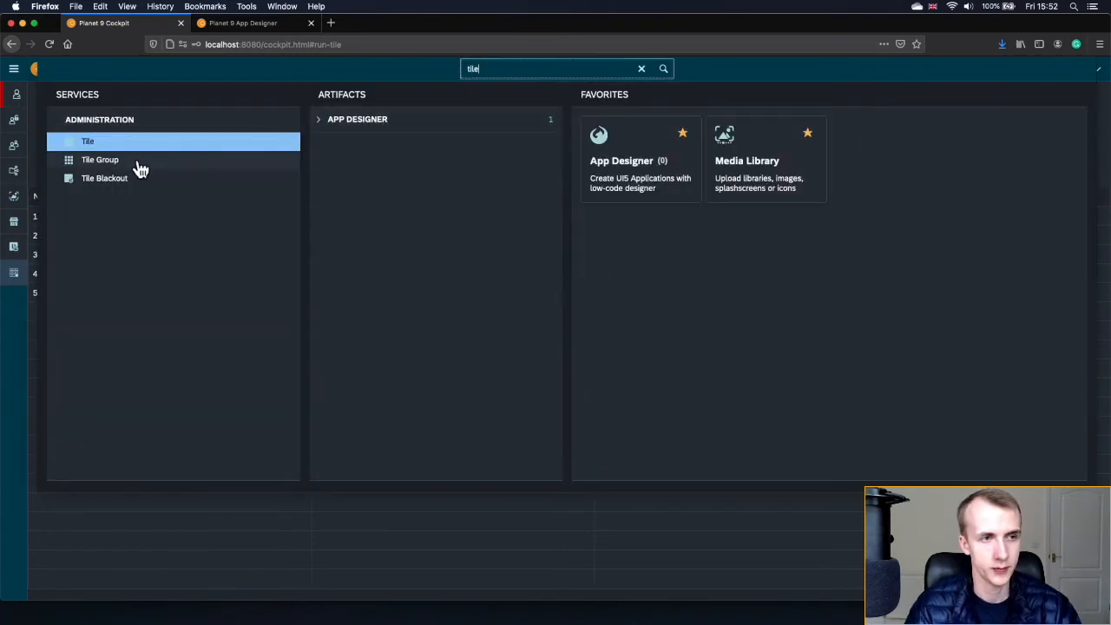
left_click(109, 160)
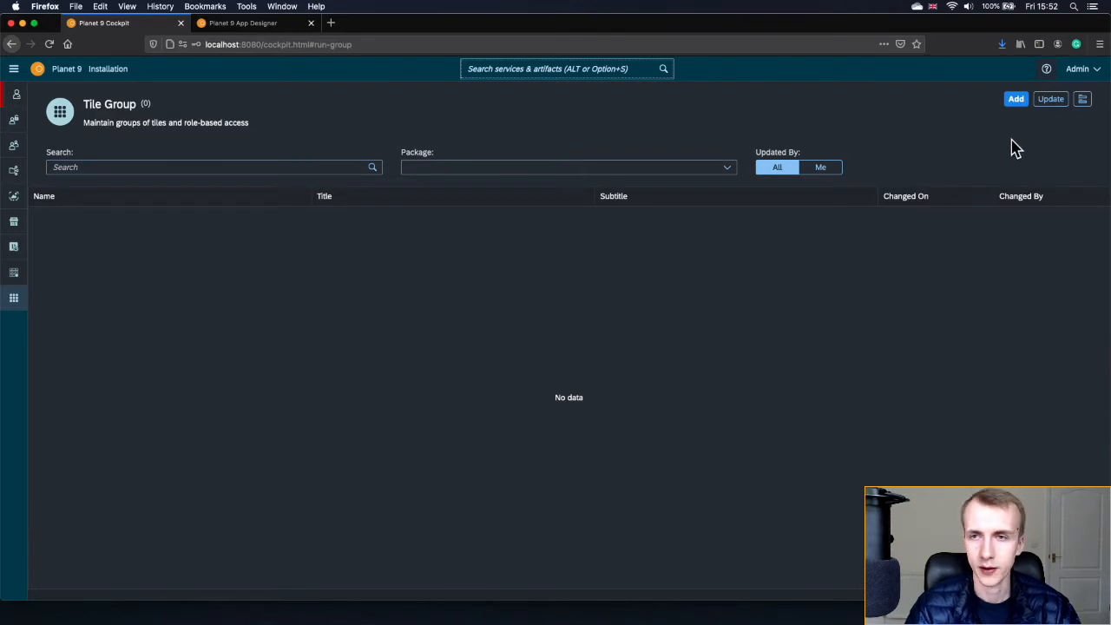
- Create and save tile group All Apps titled 'All Applications', then begin another group
left_click(1016, 102)
left_click(598, 259)
type("A")
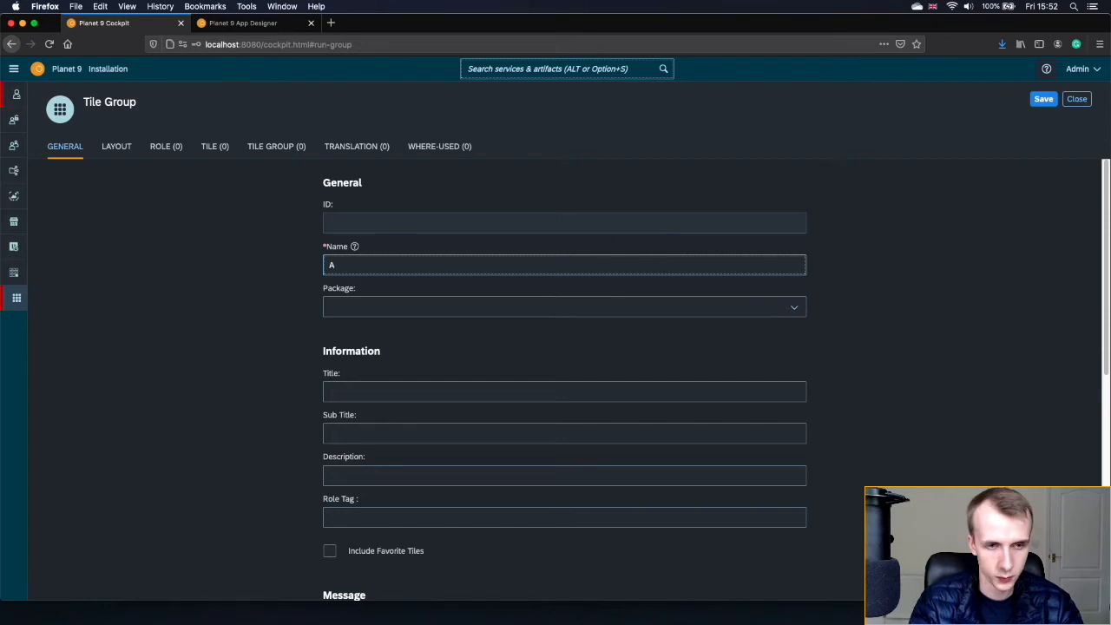
type("ll Apps")
left_click(457, 389)
type("All Applications")
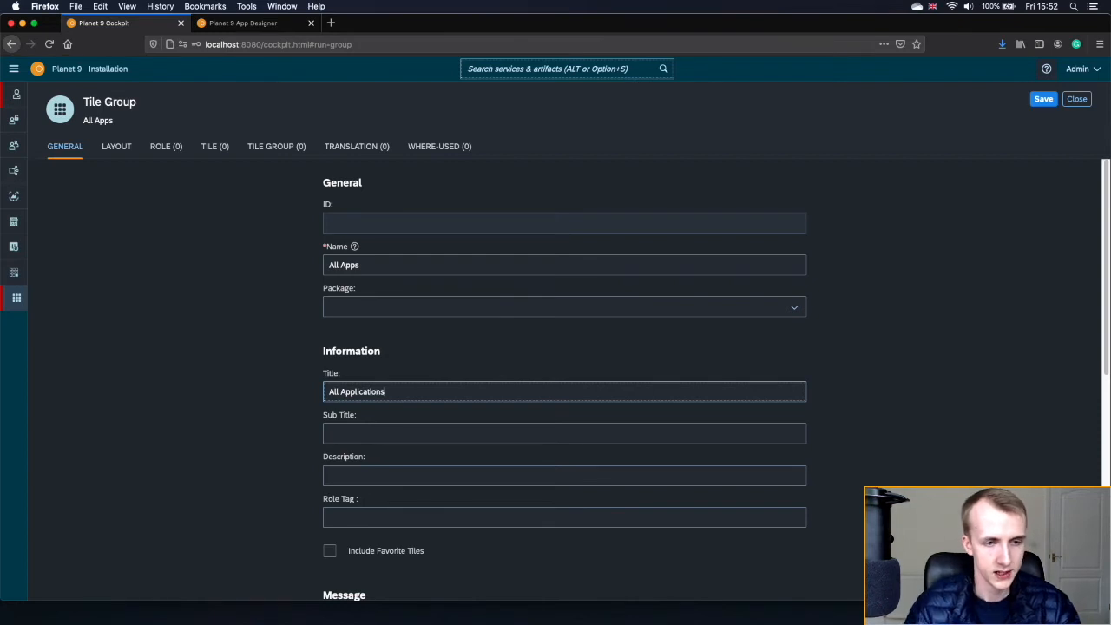
left_click(1050, 103)
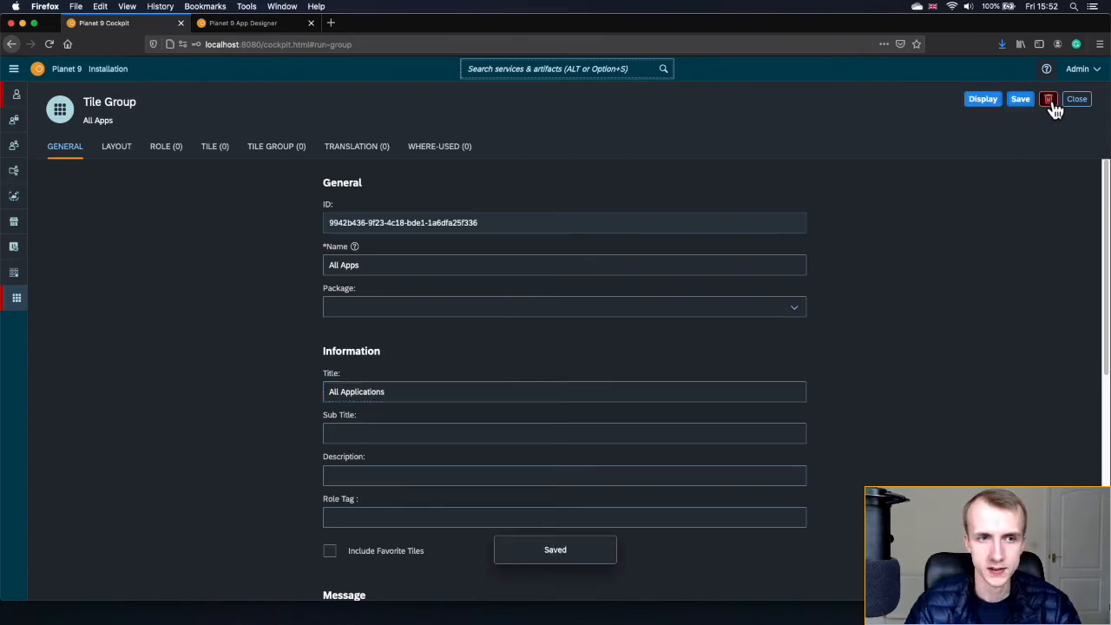
left_click(984, 102)
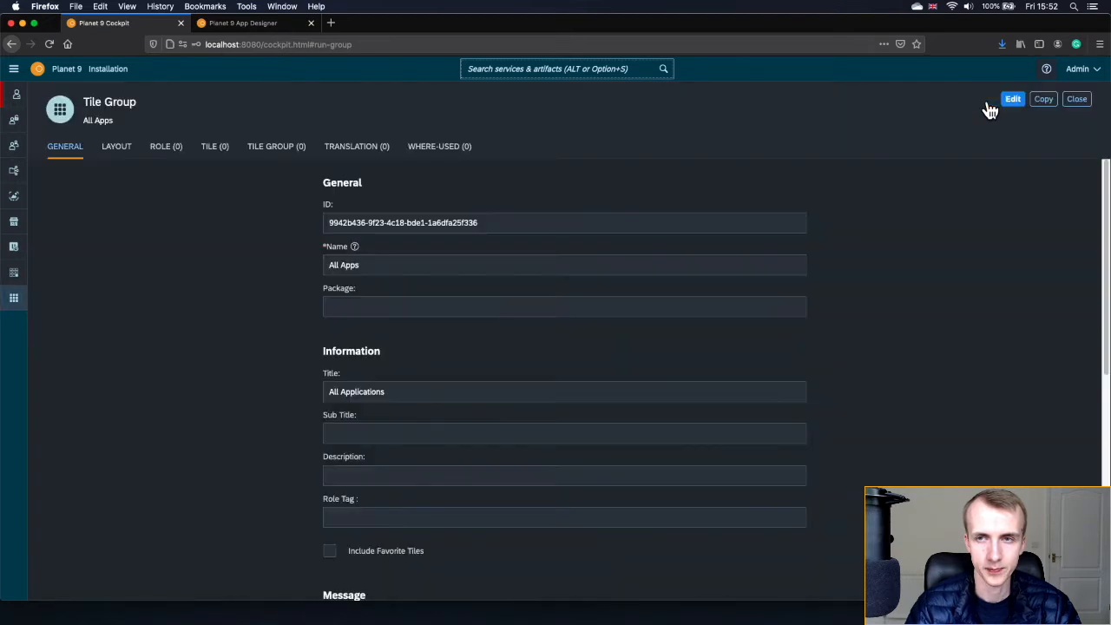
left_click(1077, 101)
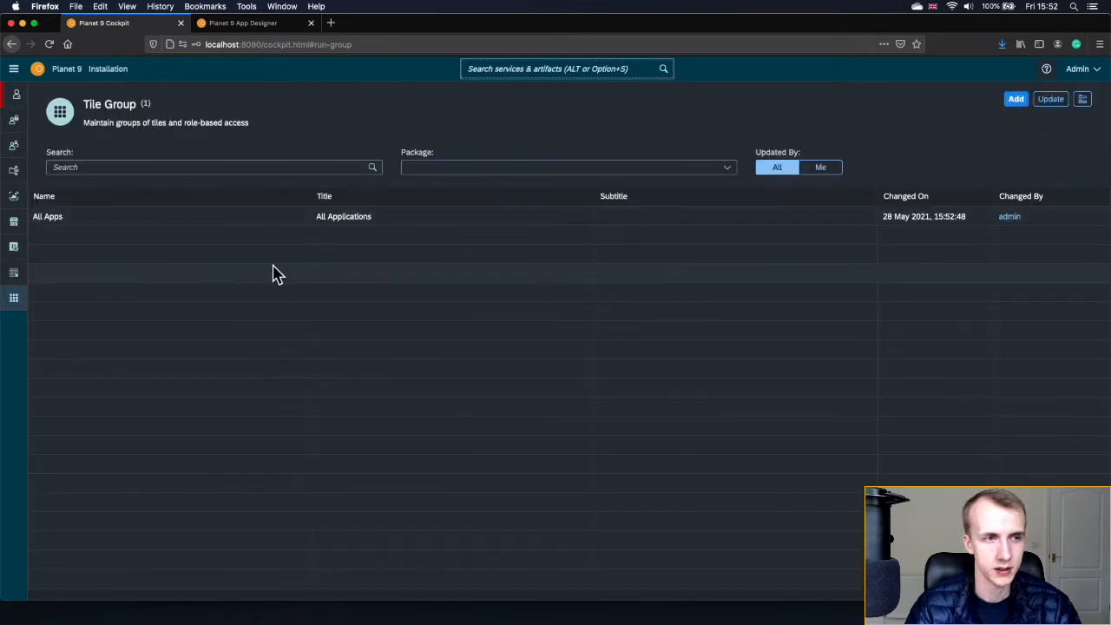
left_click(1014, 101)
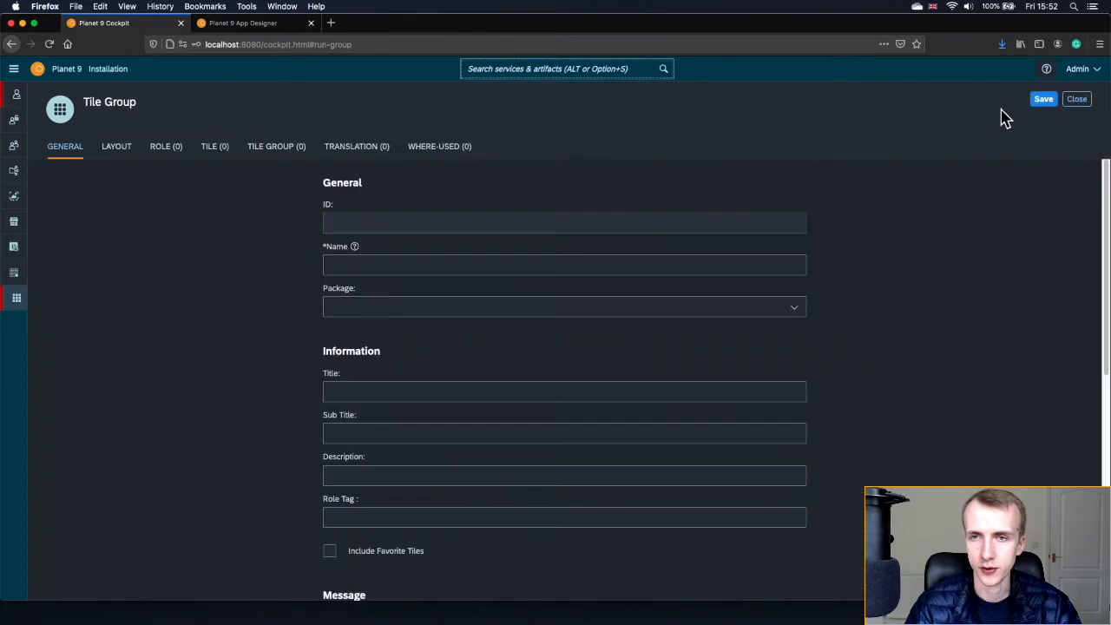
- Save tile group Main Apps titled 'Inspection Management Group', then begin a third group
left_click(586, 267)
type("Main Ap")
type("ps")
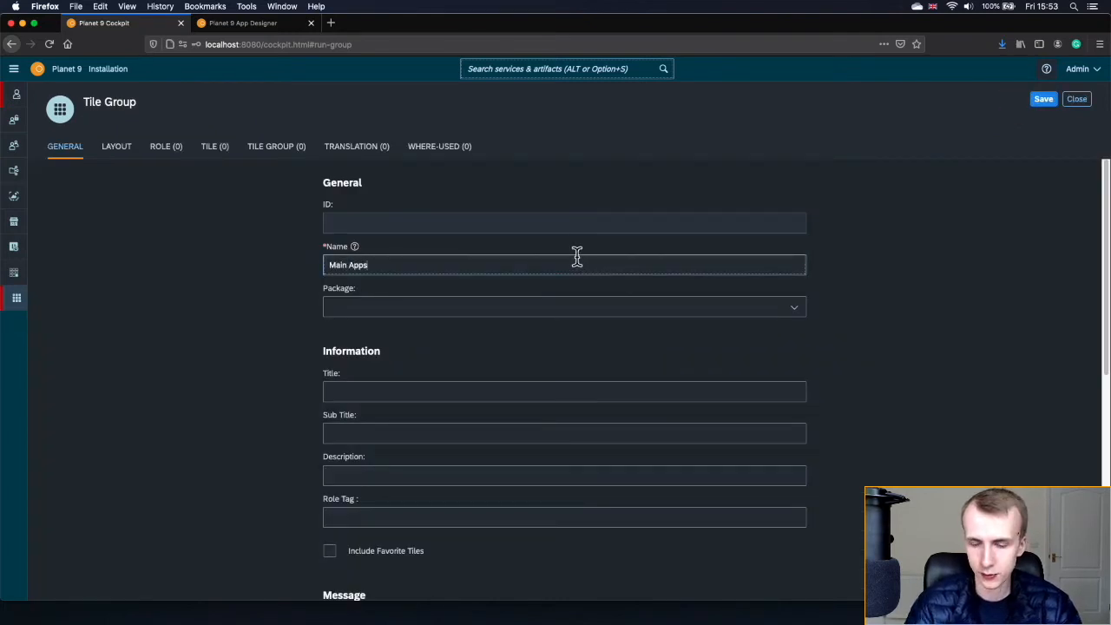
left_click(418, 388)
type("Inspection Manageme")
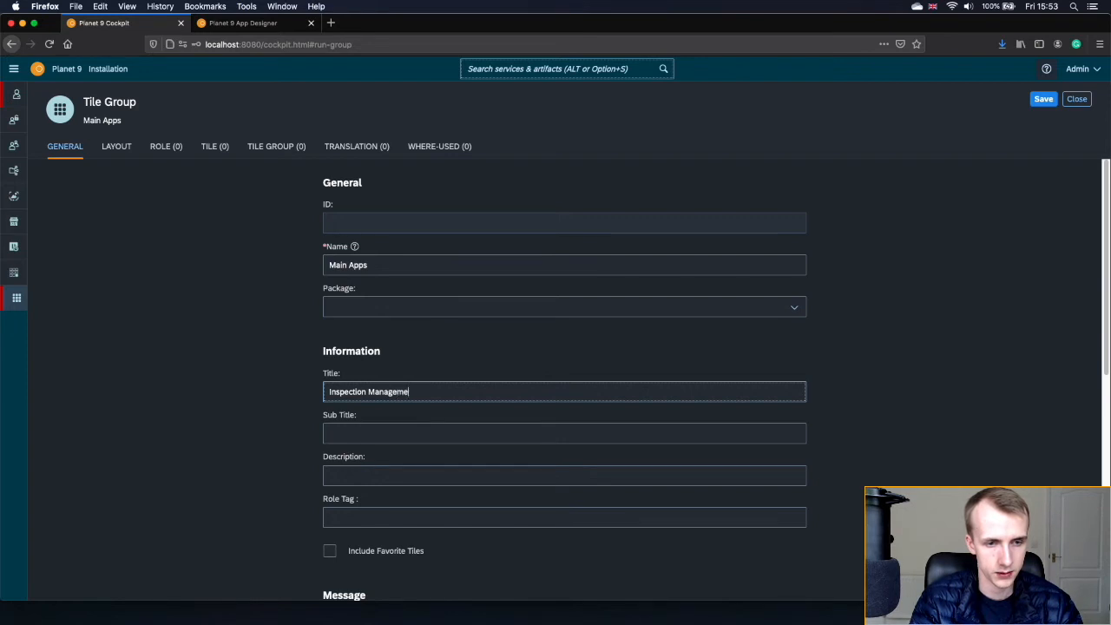
type("p")
left_click(1039, 105)
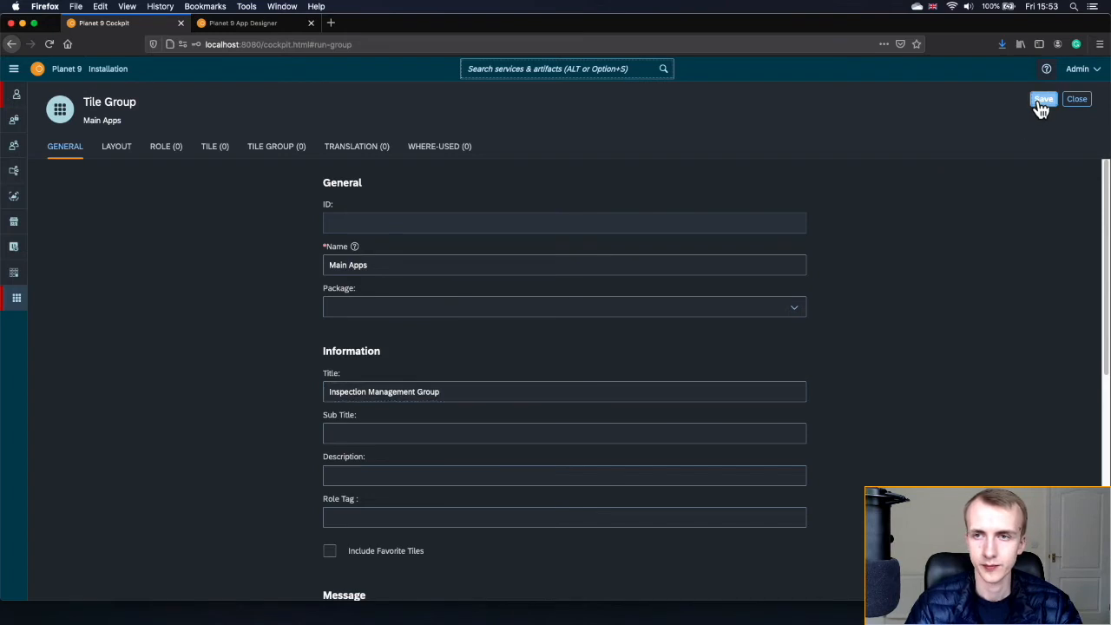
left_click(997, 102)
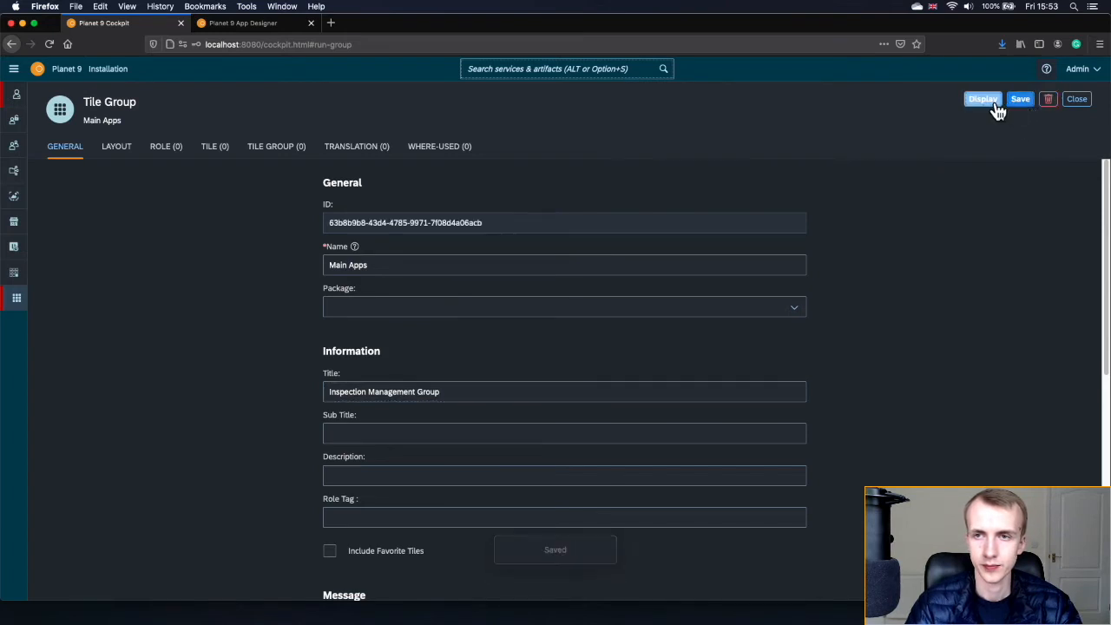
left_click(1076, 101)
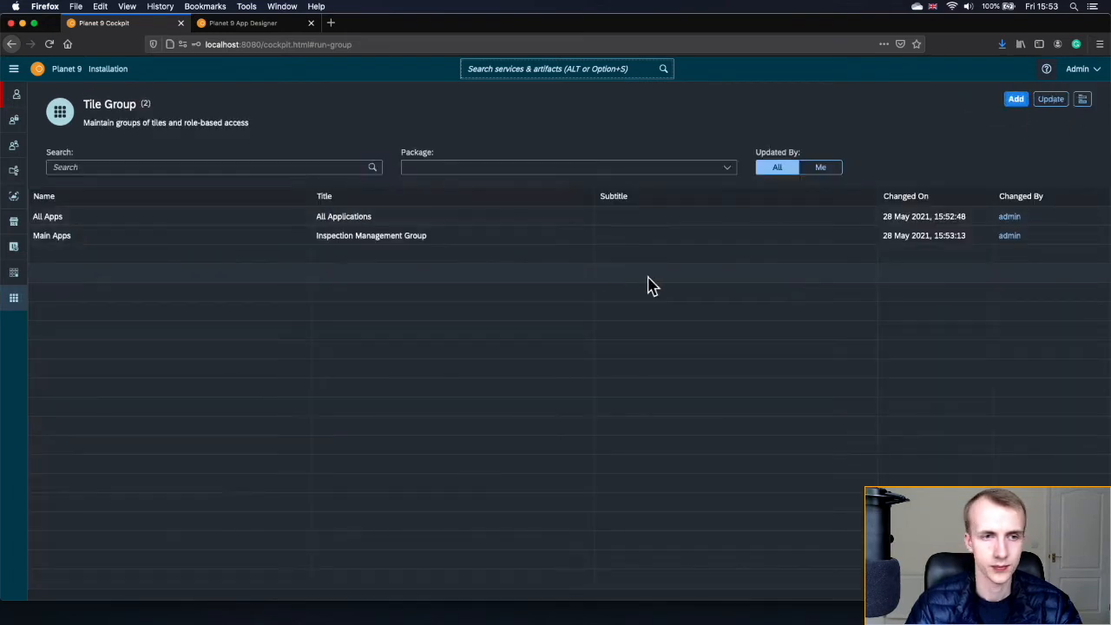
left_click(1017, 101)
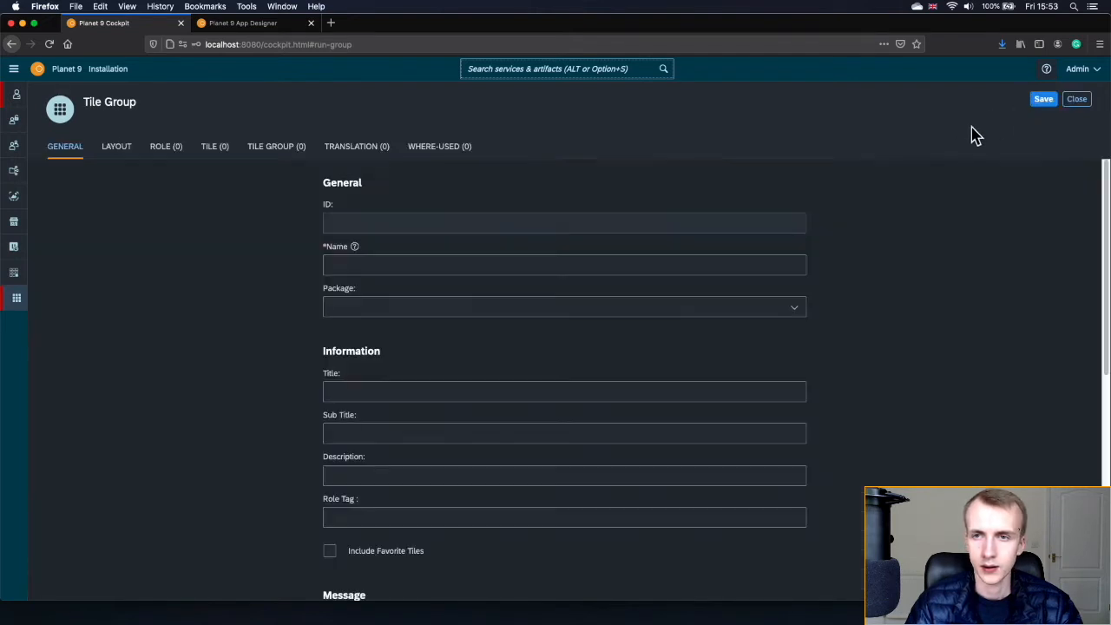
- Save tile group Manager Apps titled 'Manager Apps Group' and return to the list
left_click(475, 271)
type("Manager Apps")
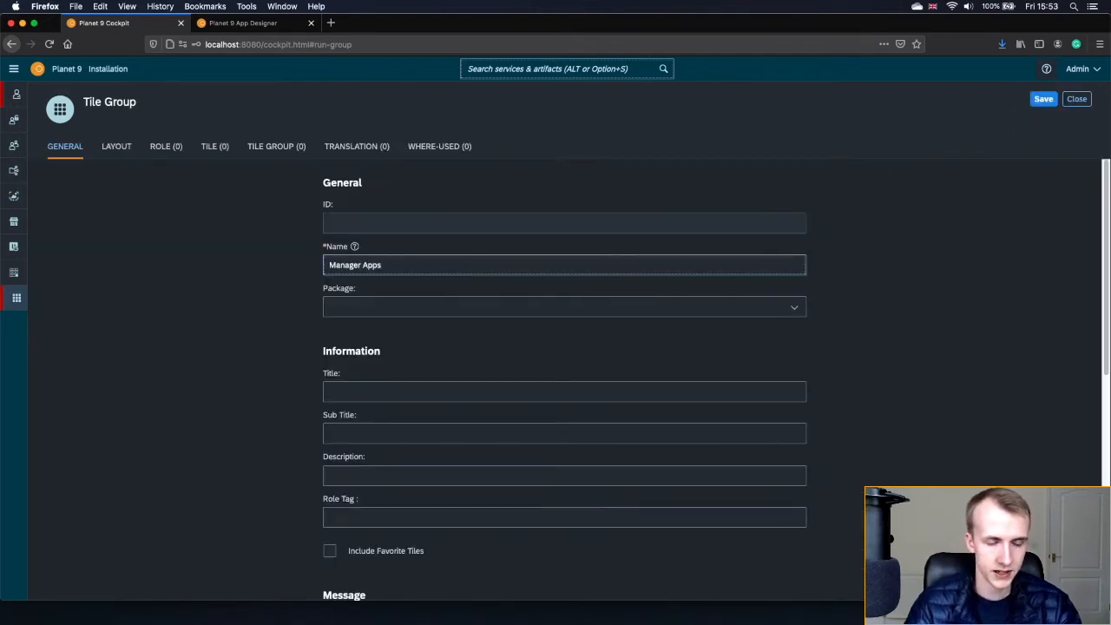
left_click(449, 392)
type("Man")
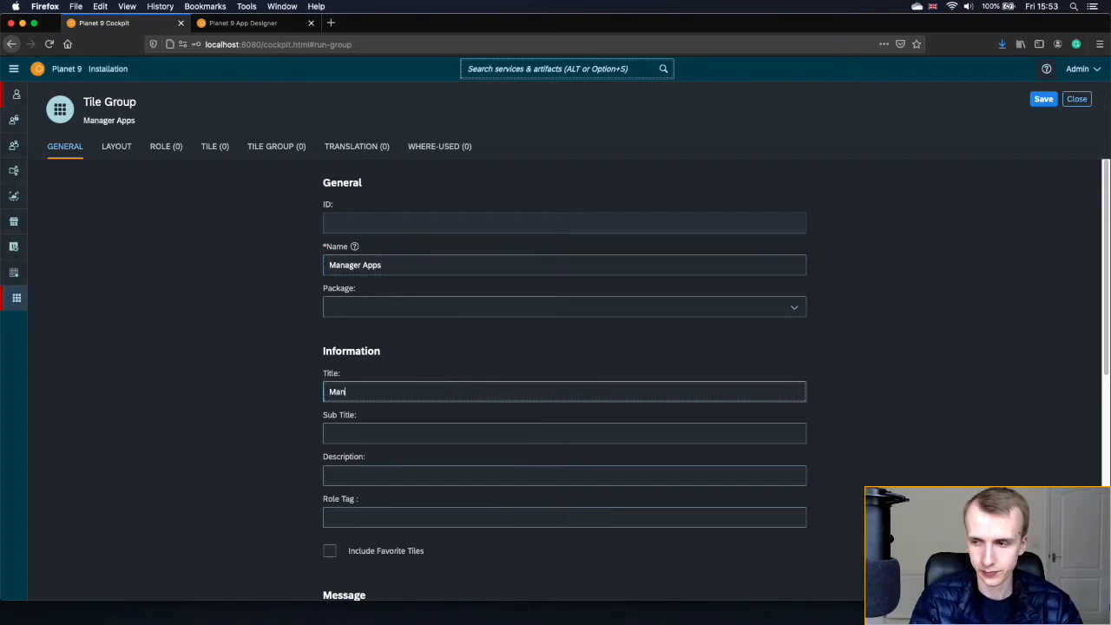
type("ager Apps Group")
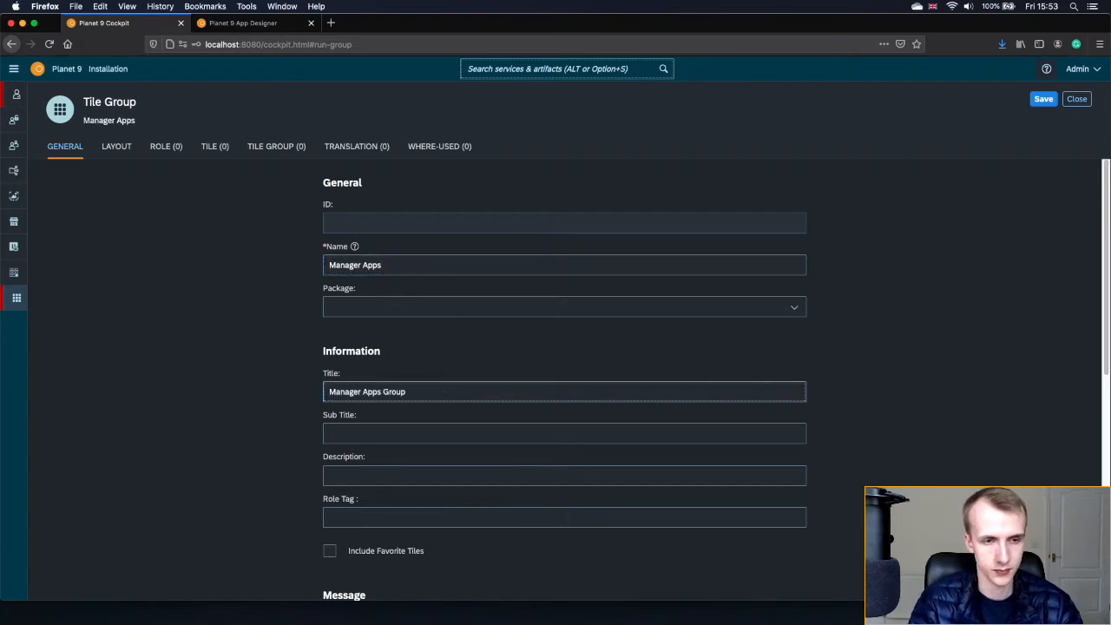
left_click(1045, 100)
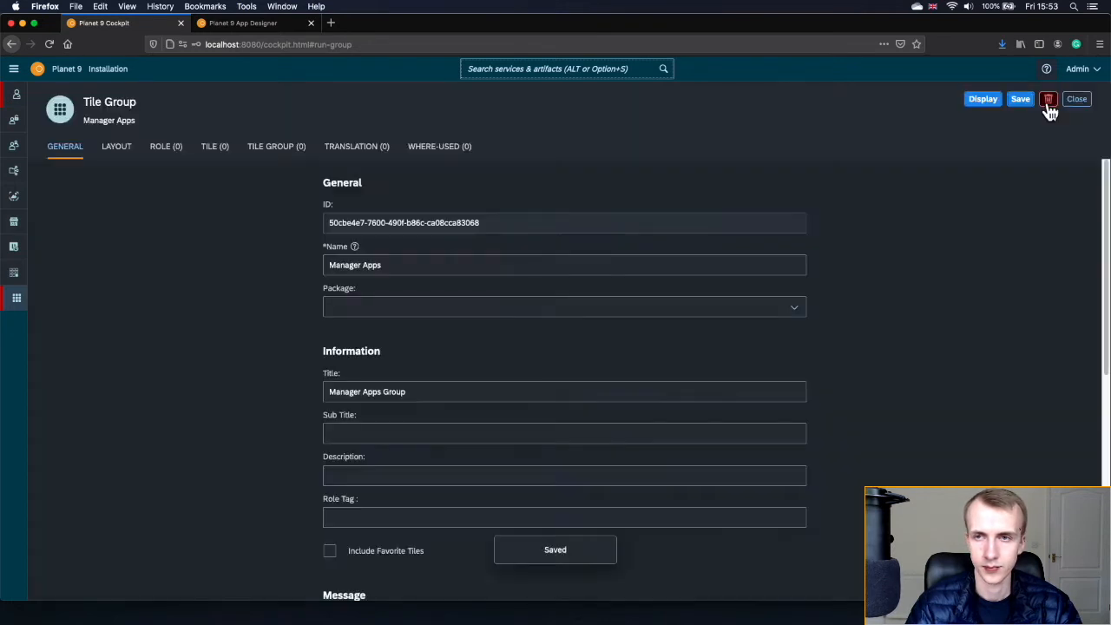
left_click(981, 101)
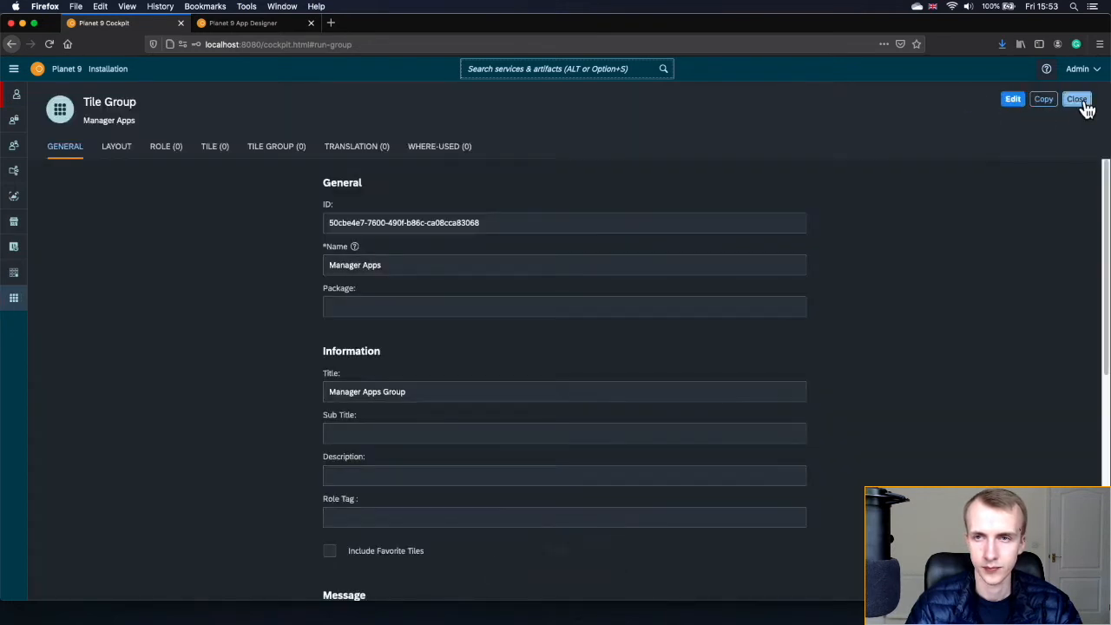
left_click(1081, 104)
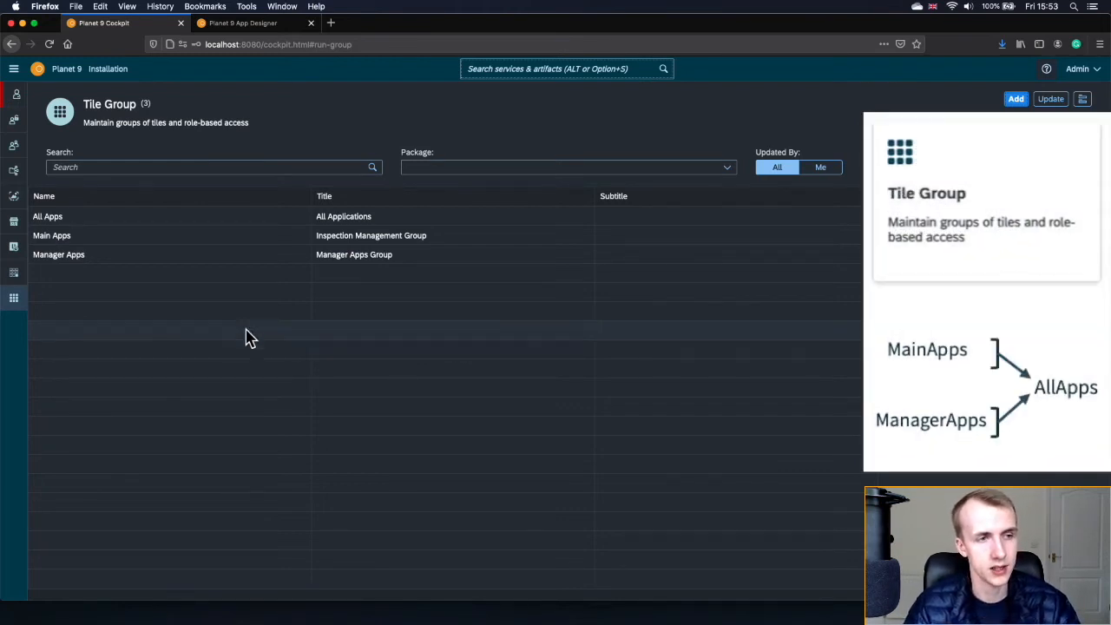
- Add Main Apps and Manager Apps as child groups of All Apps and save it
left_click(162, 224)
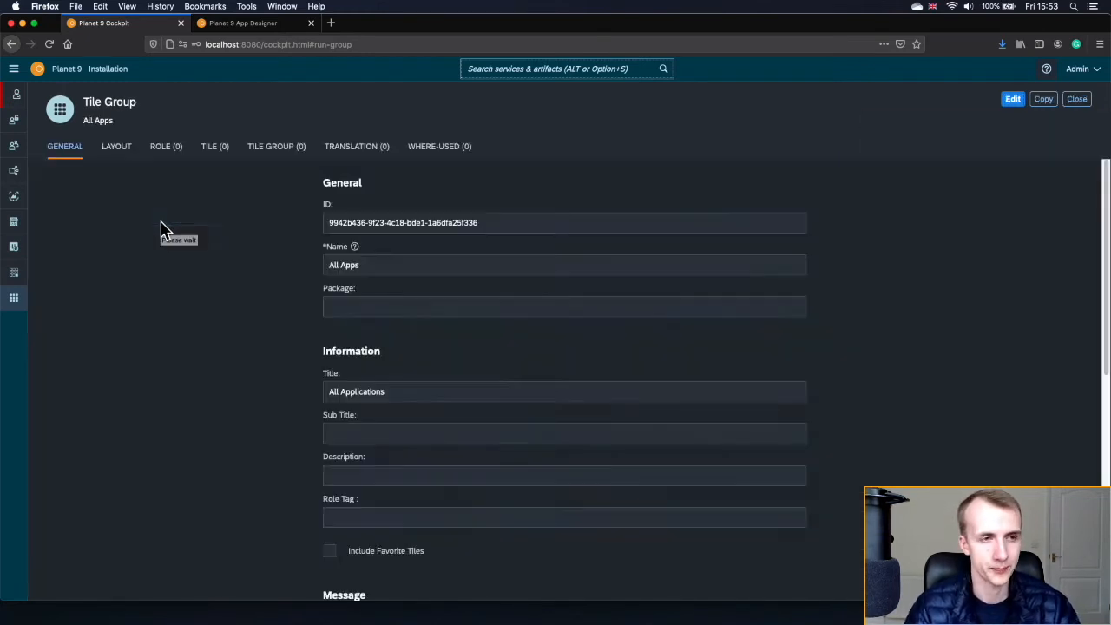
left_click(279, 152)
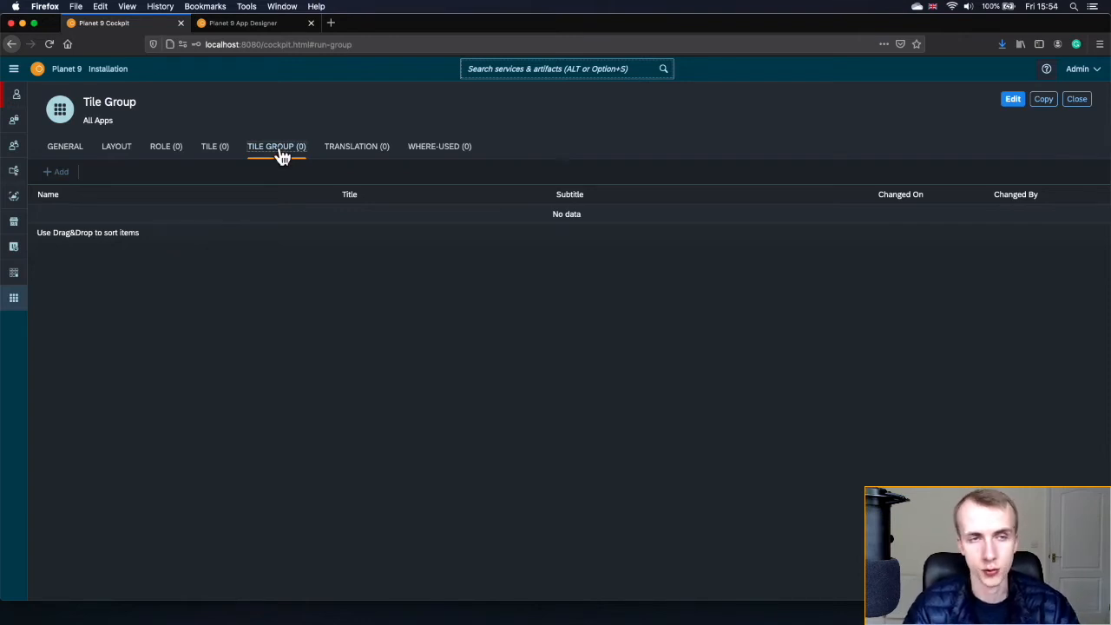
left_click(1013, 99)
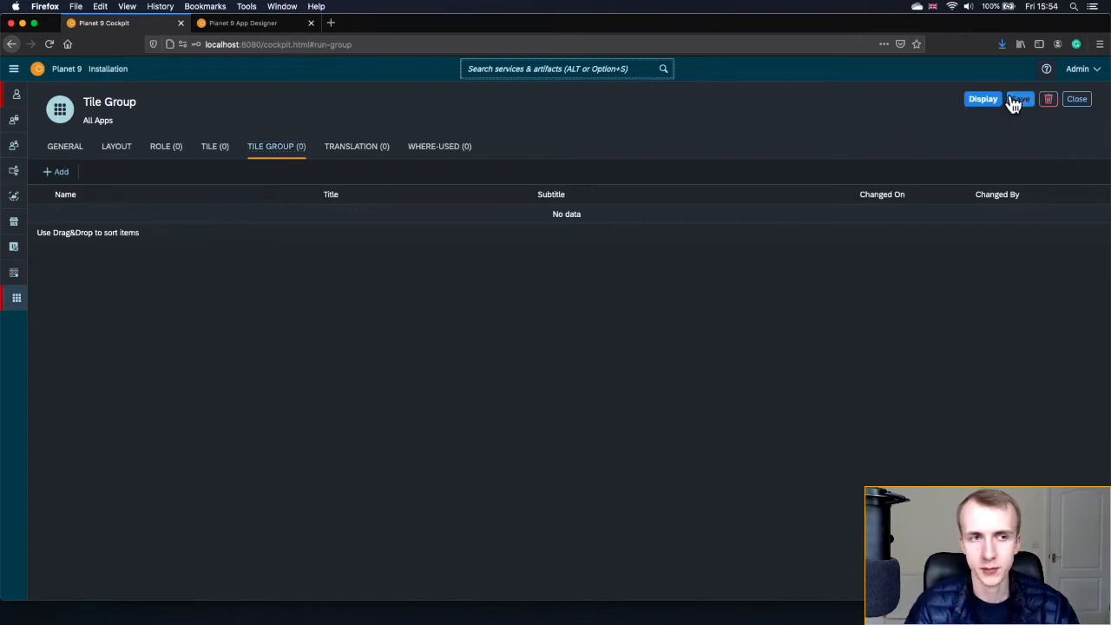
left_click(66, 174)
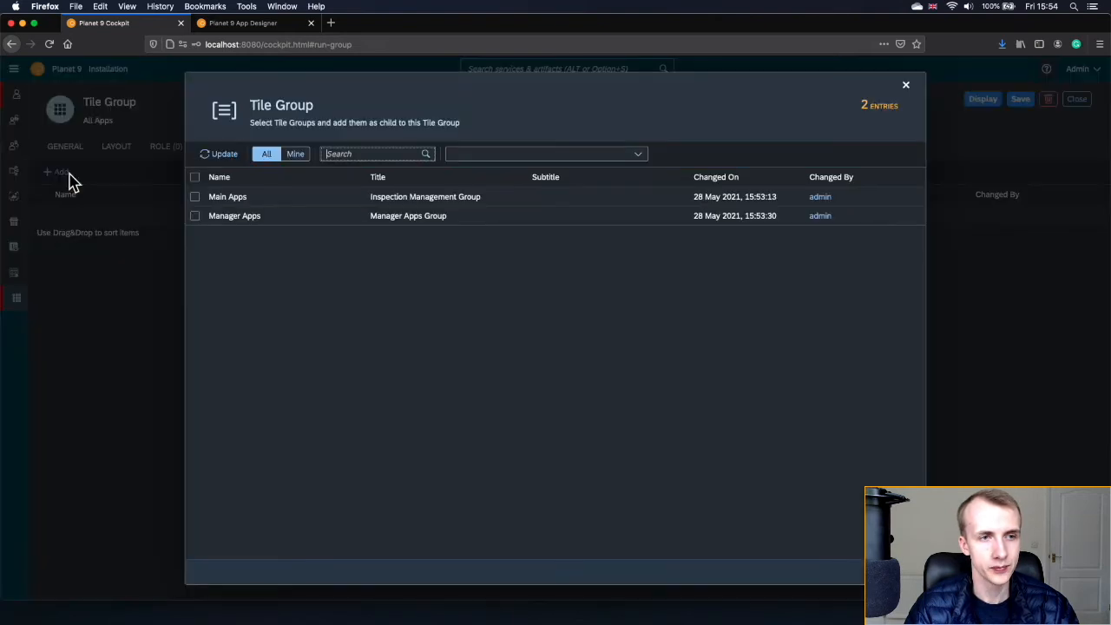
left_click(195, 197)
left_click(196, 217)
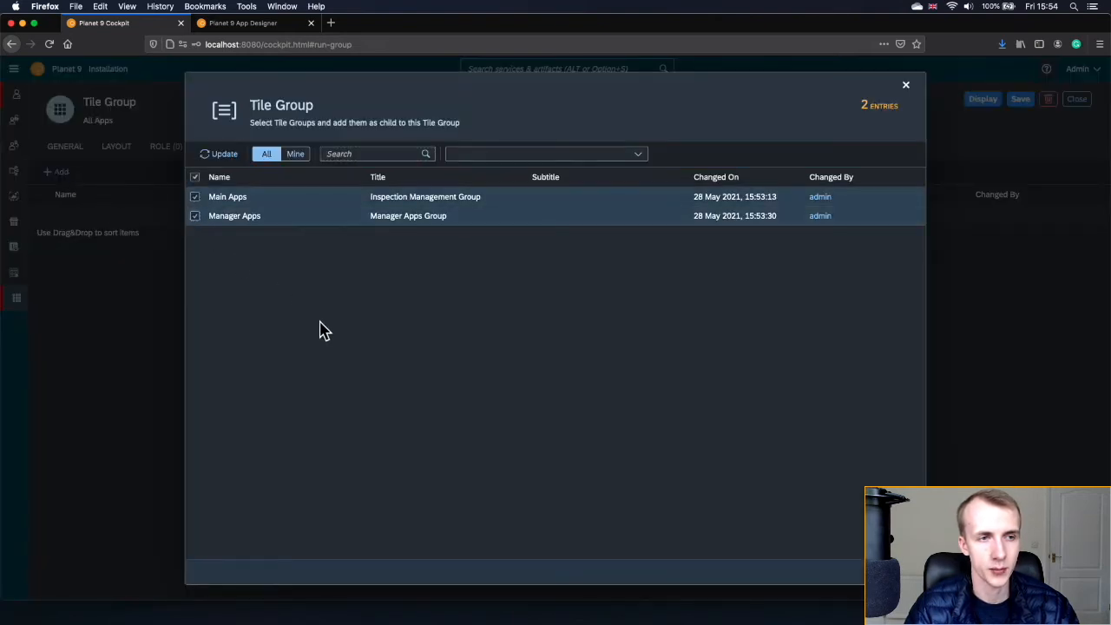
left_click(899, 572)
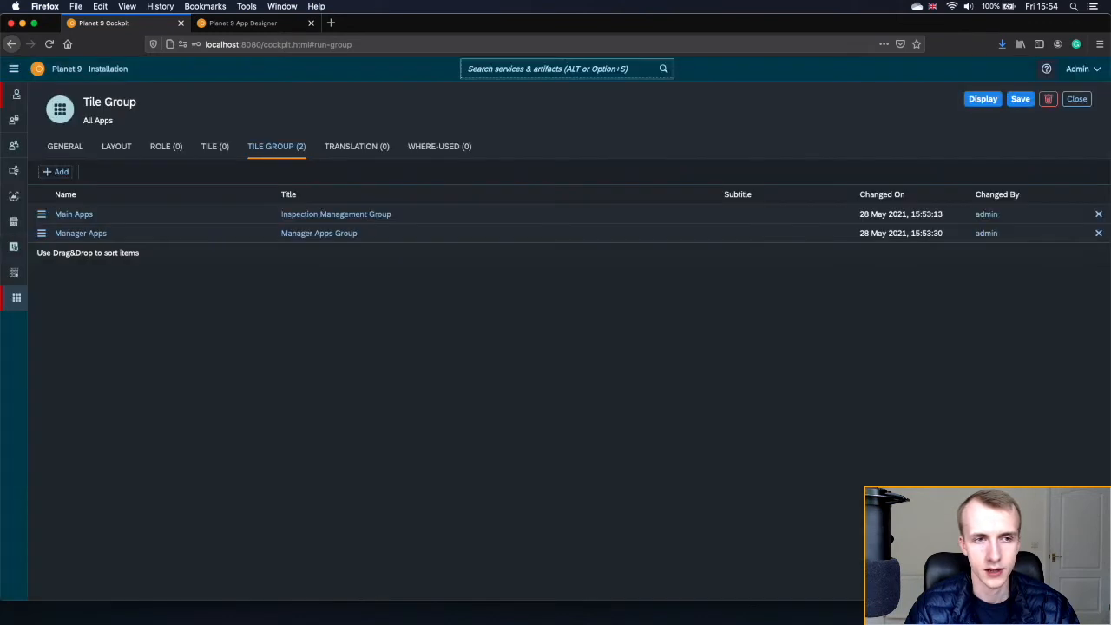
left_click(1021, 104)
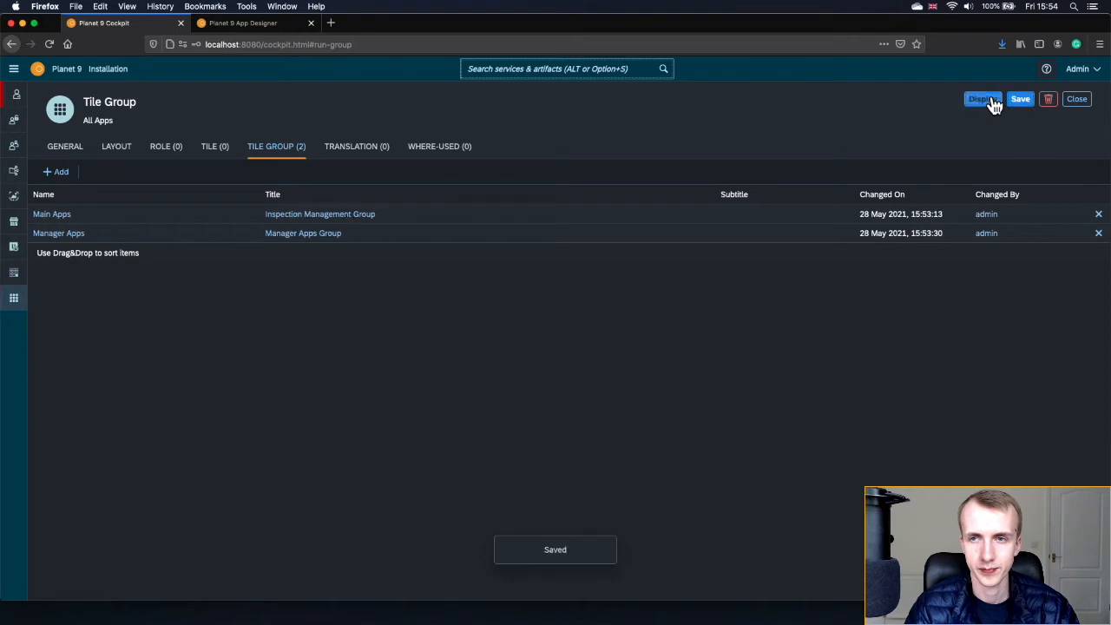
left_click(994, 102)
left_click(1081, 104)
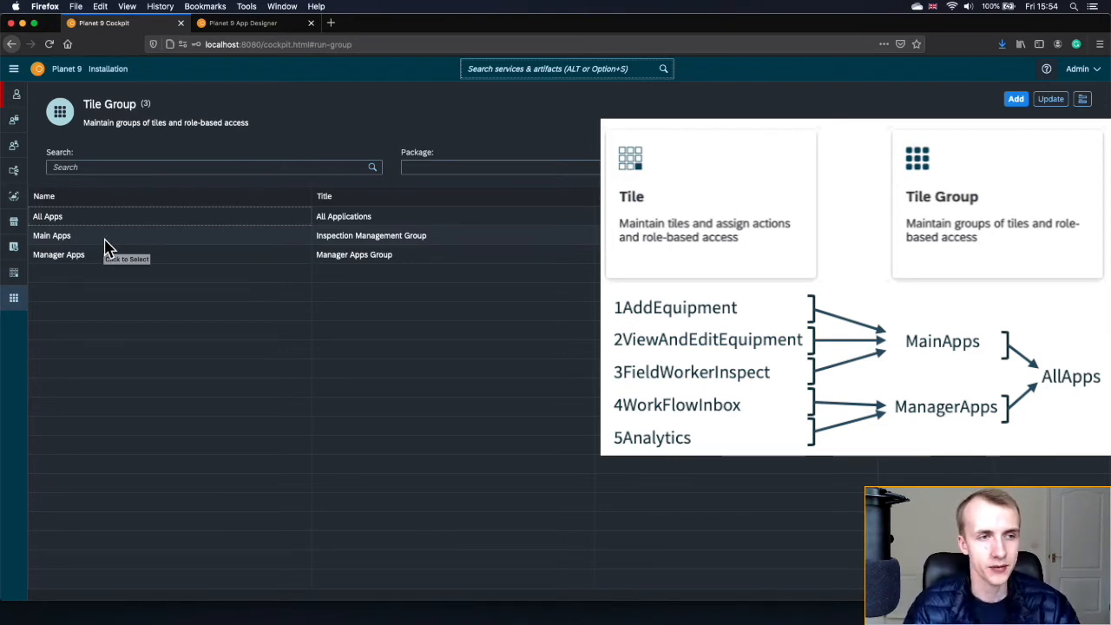
- Add tiles 1AddEquipment, 2ViewAndEditEquipment and 3FieldWorkerInspect to Main Apps and save
left_click(107, 242)
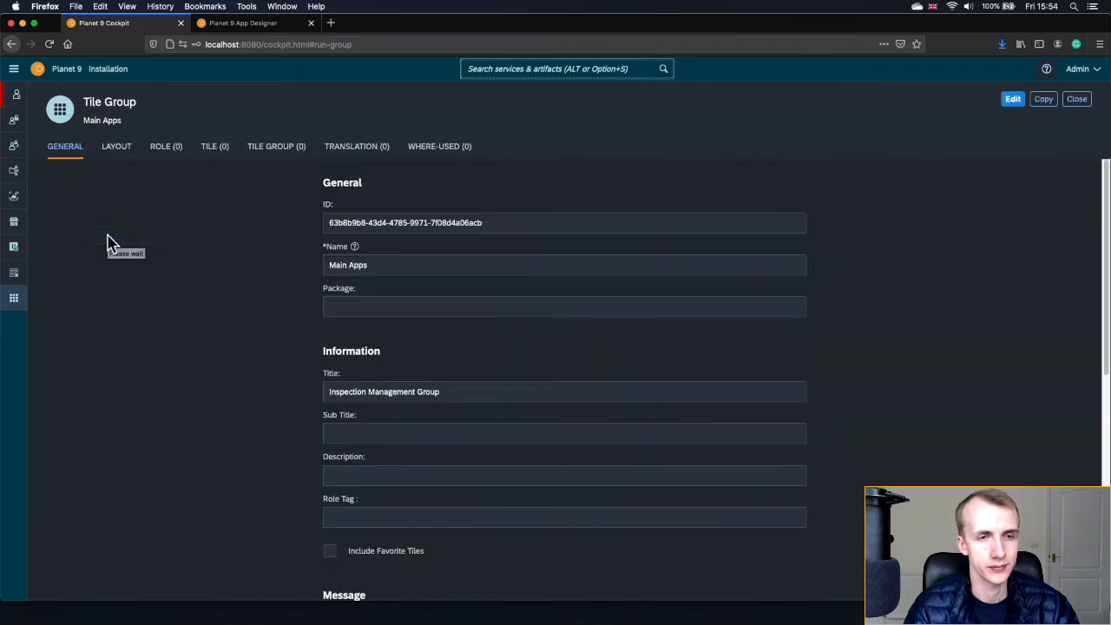
left_click(216, 148)
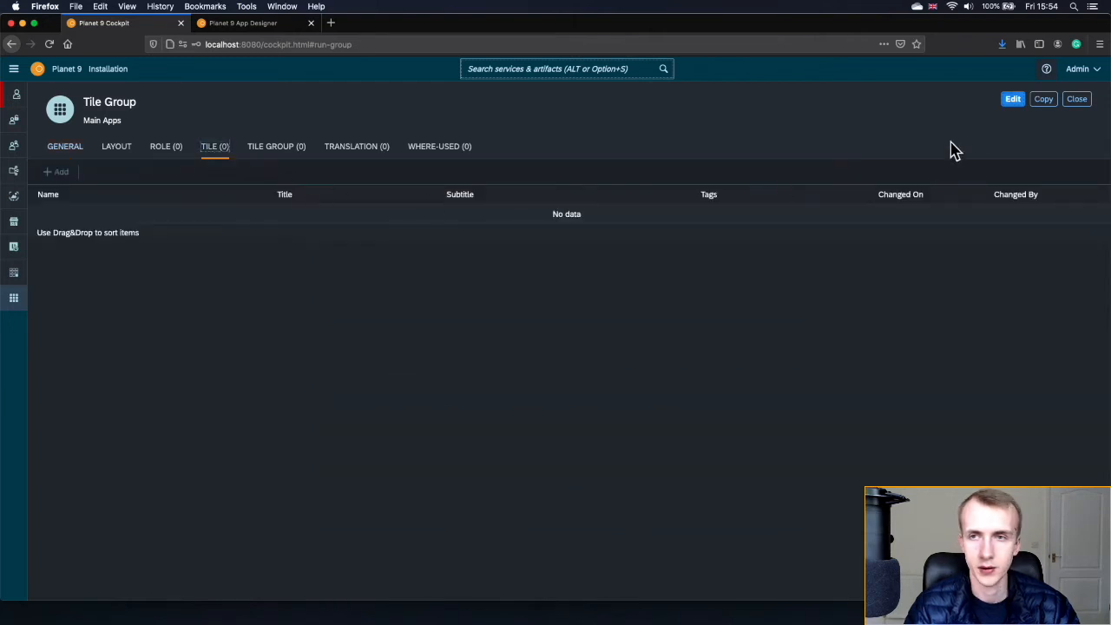
left_click(1013, 103)
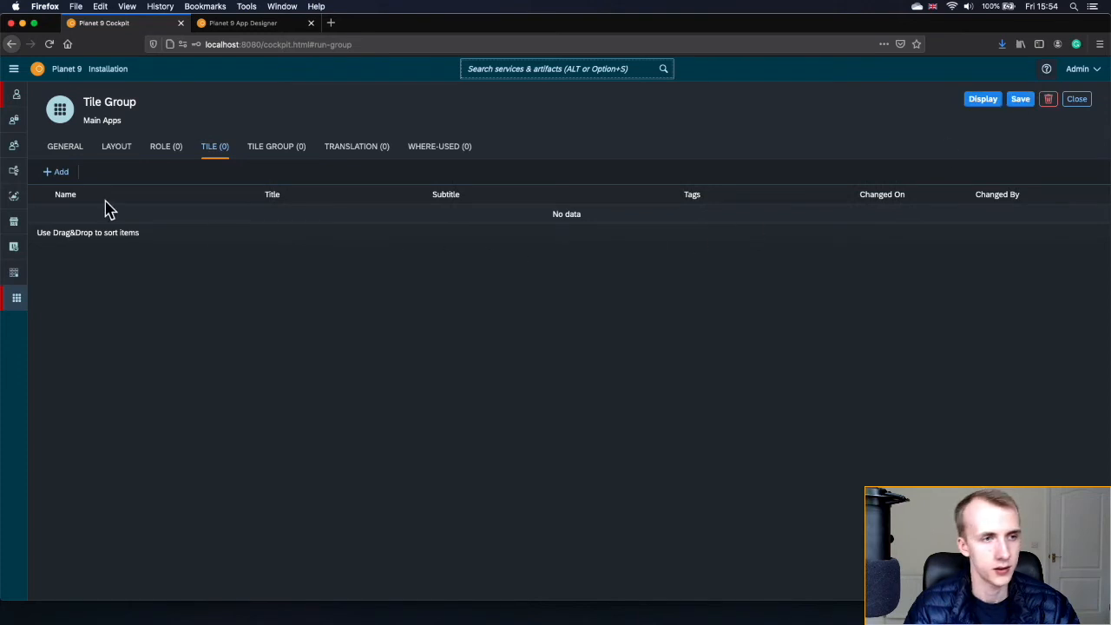
left_click(61, 174)
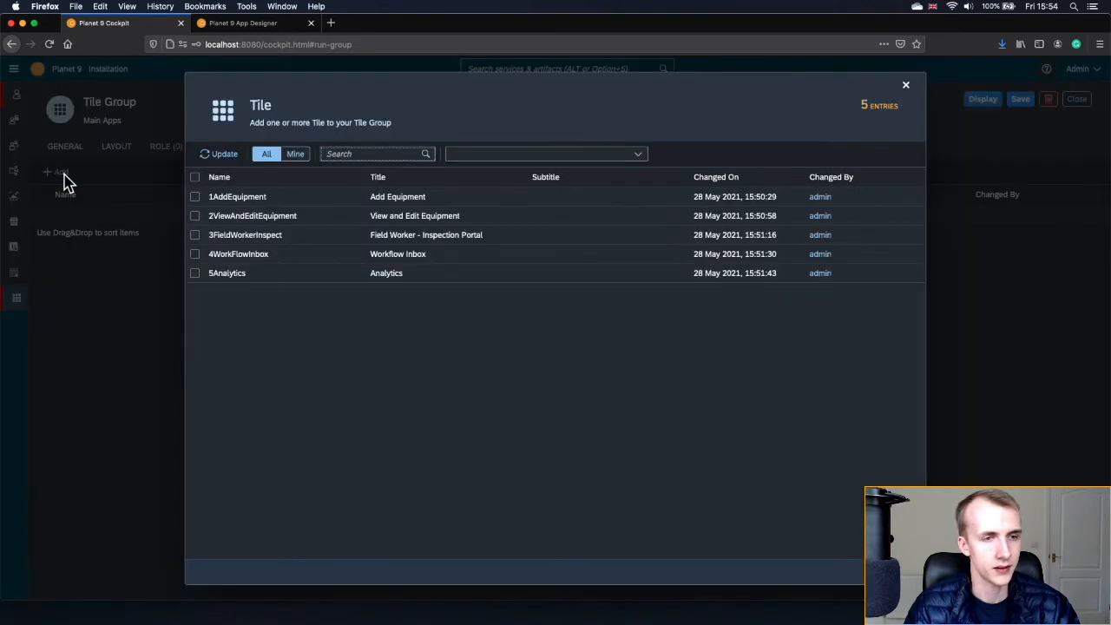
left_click(195, 198)
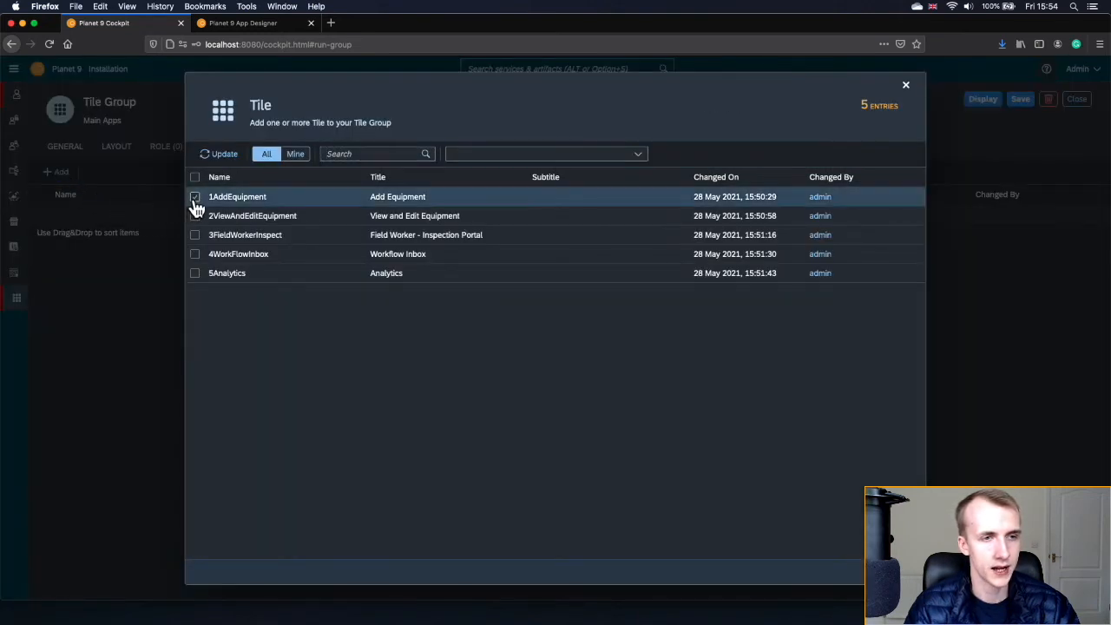
left_click(195, 217)
left_click(196, 236)
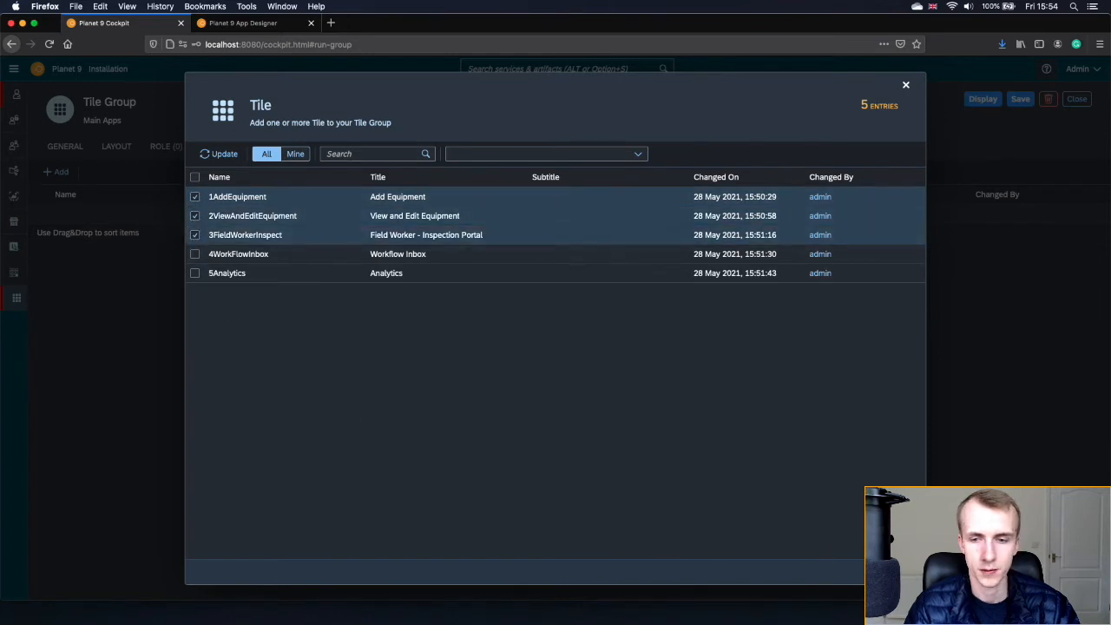
left_click(879, 572)
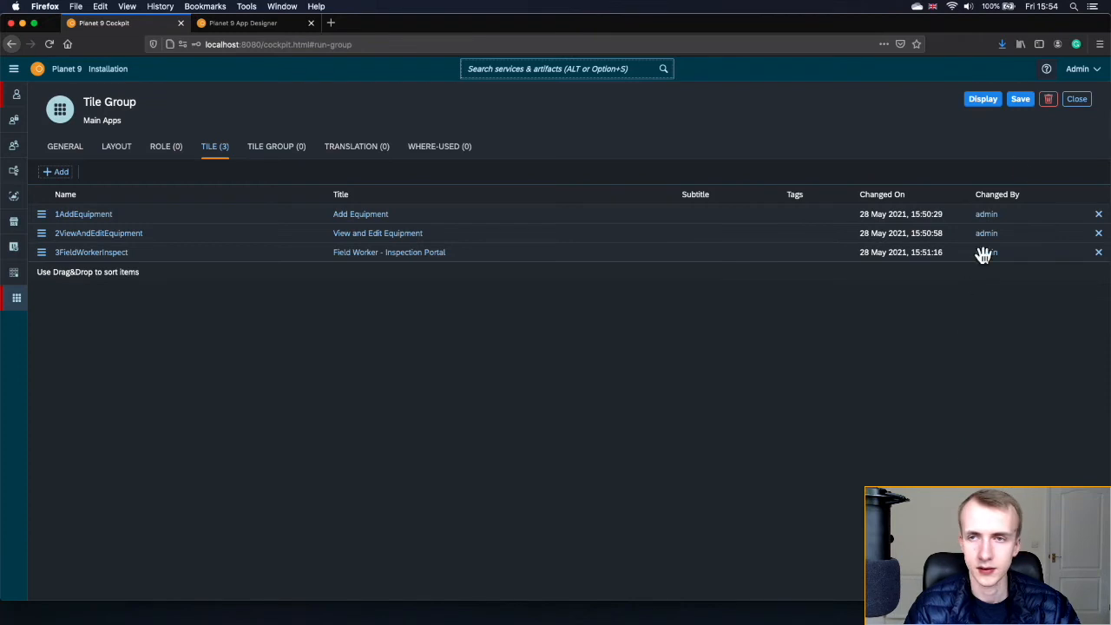
left_click(1022, 104)
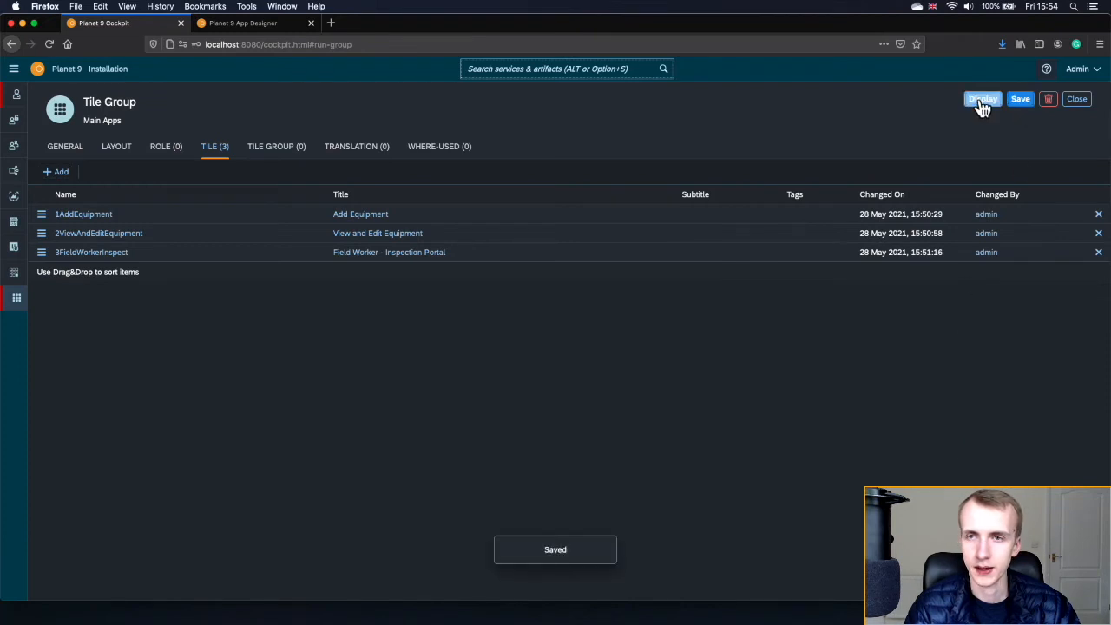
left_click(981, 102)
left_click(1076, 99)
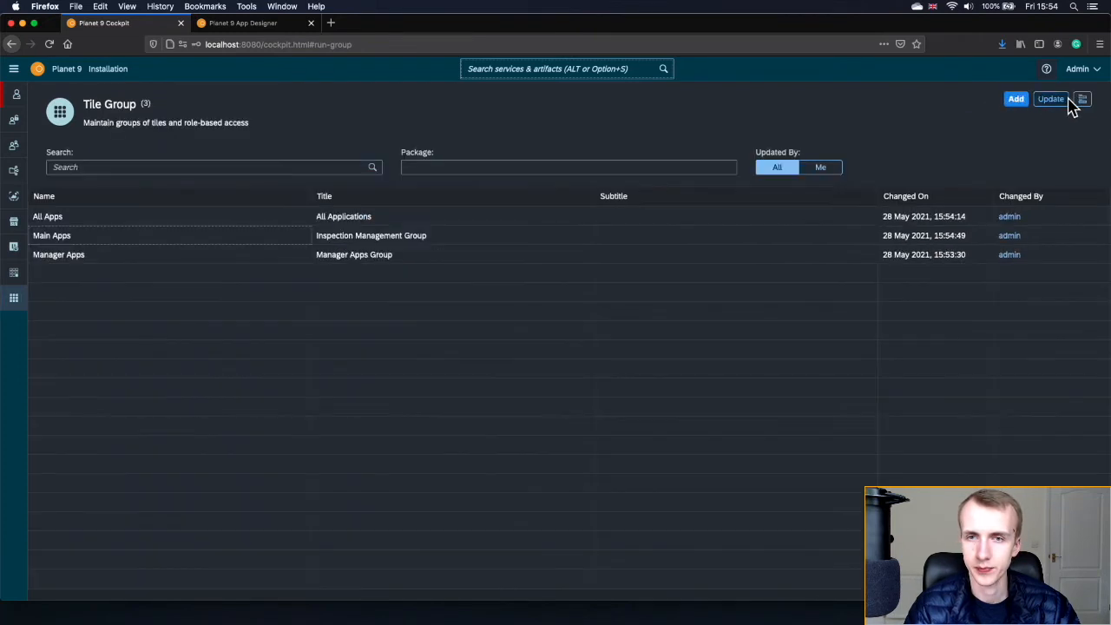
- Add tiles 4WorkFlowInbox and 5Analytics to Manager Apps, save, and view its roles
left_click(92, 259)
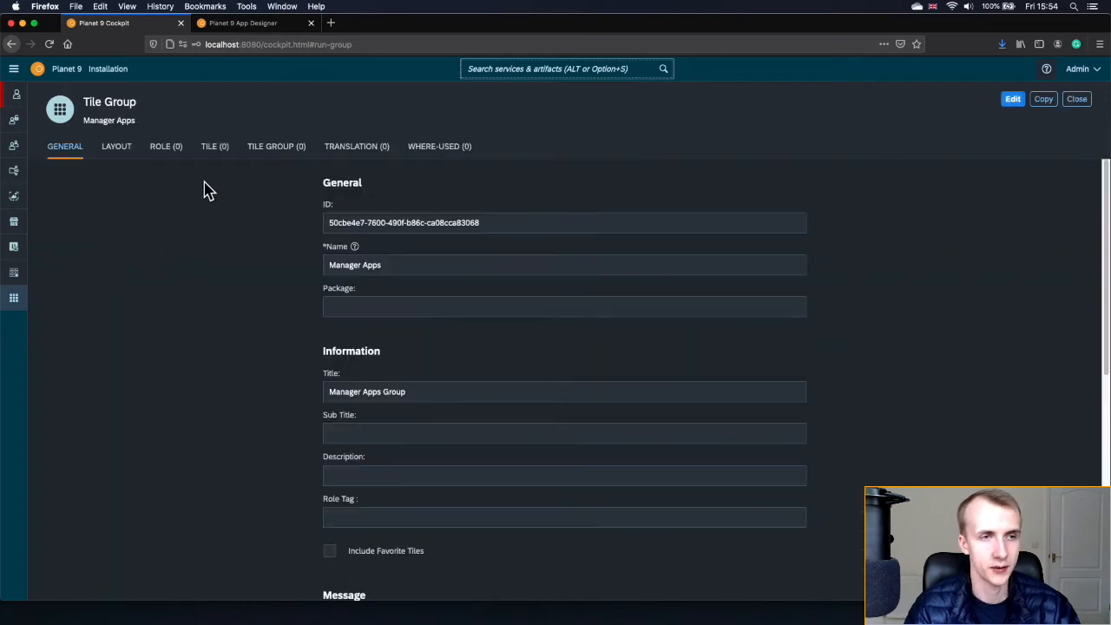
left_click(213, 152)
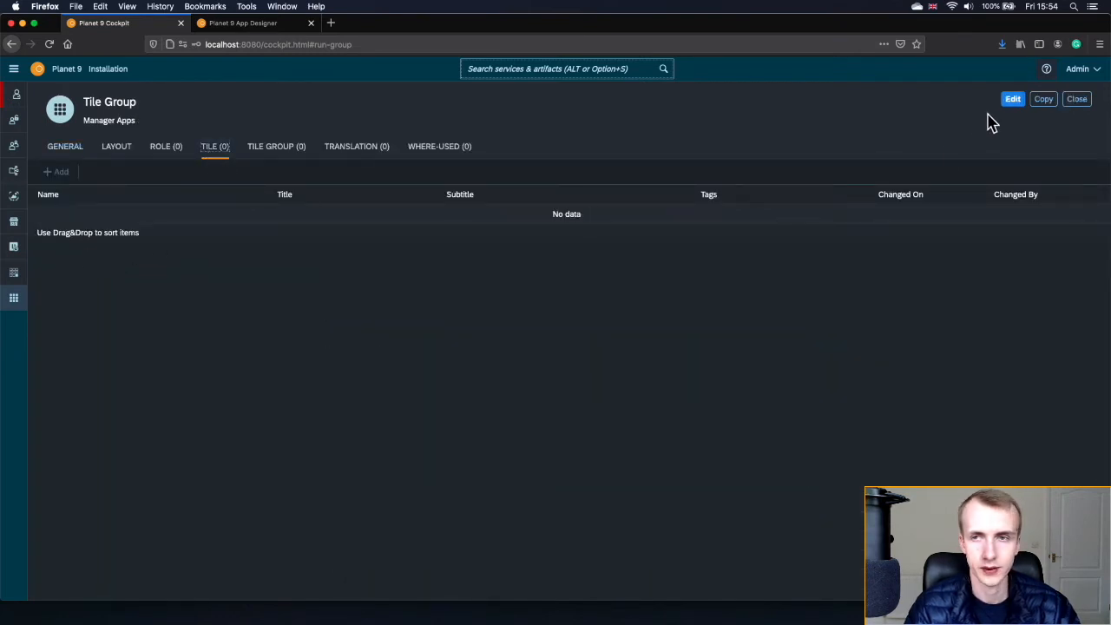
left_click(1007, 101)
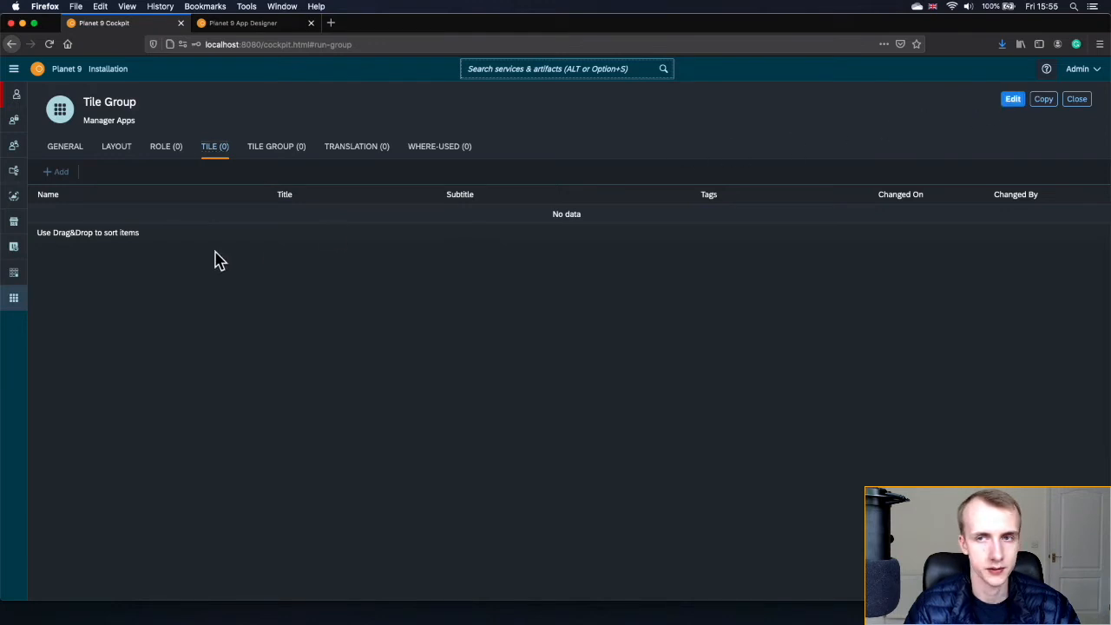
left_click(52, 173)
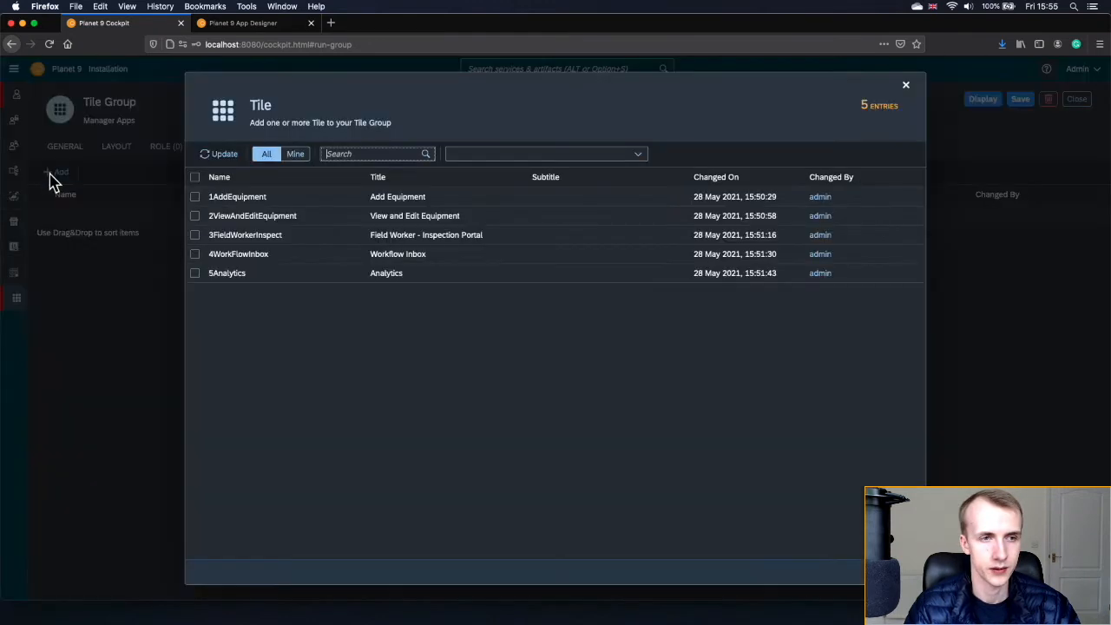
left_click(194, 254)
left_click(195, 272)
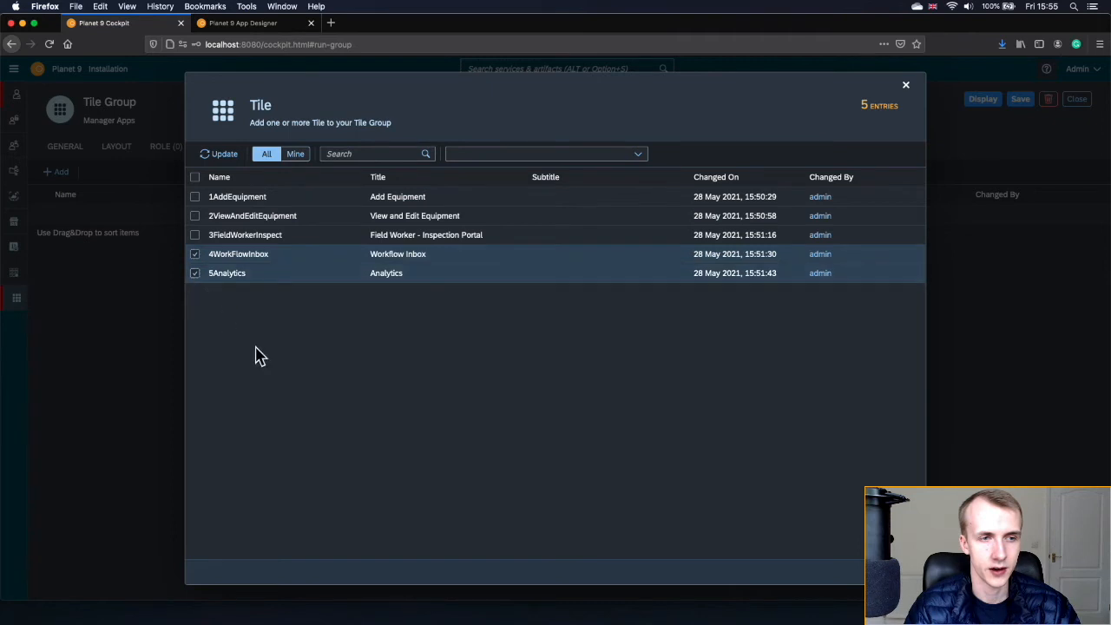
left_click(899, 572)
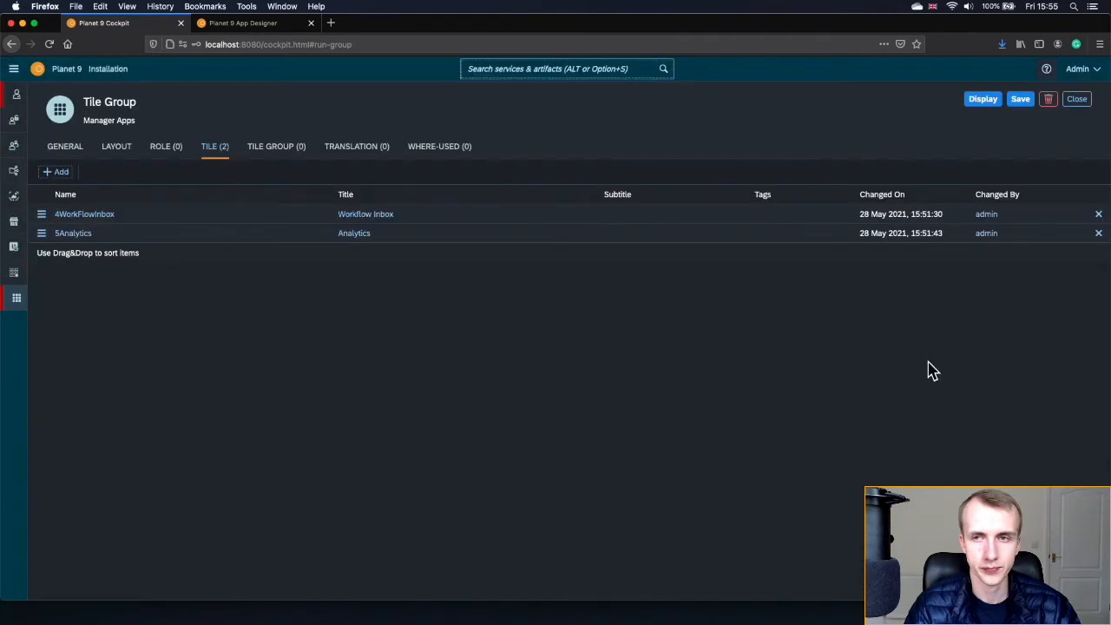
left_click(1021, 102)
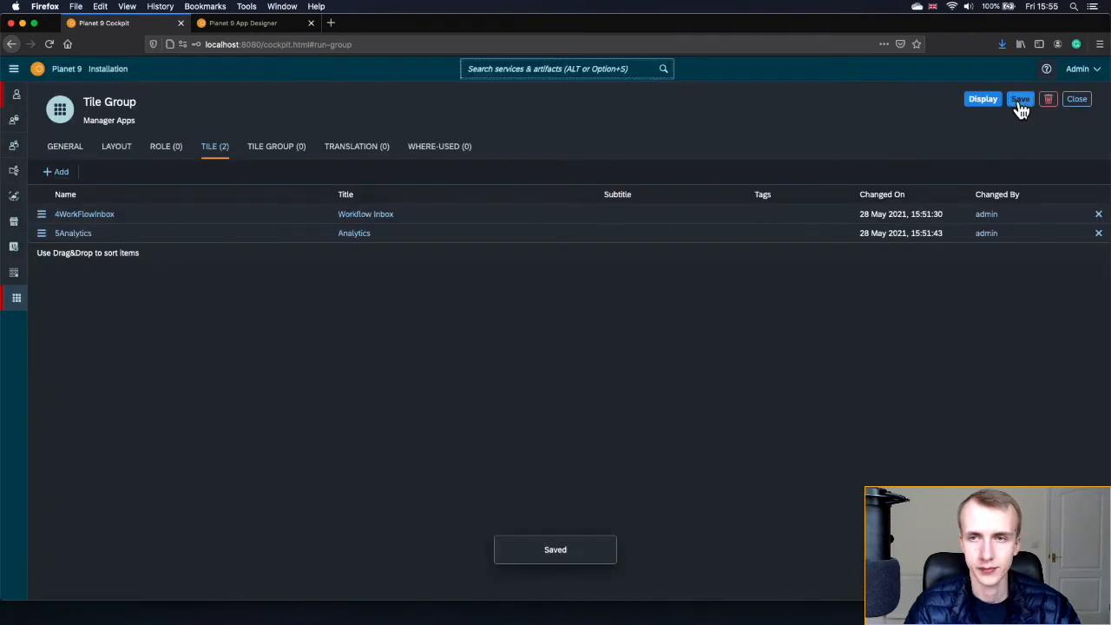
left_click(990, 102)
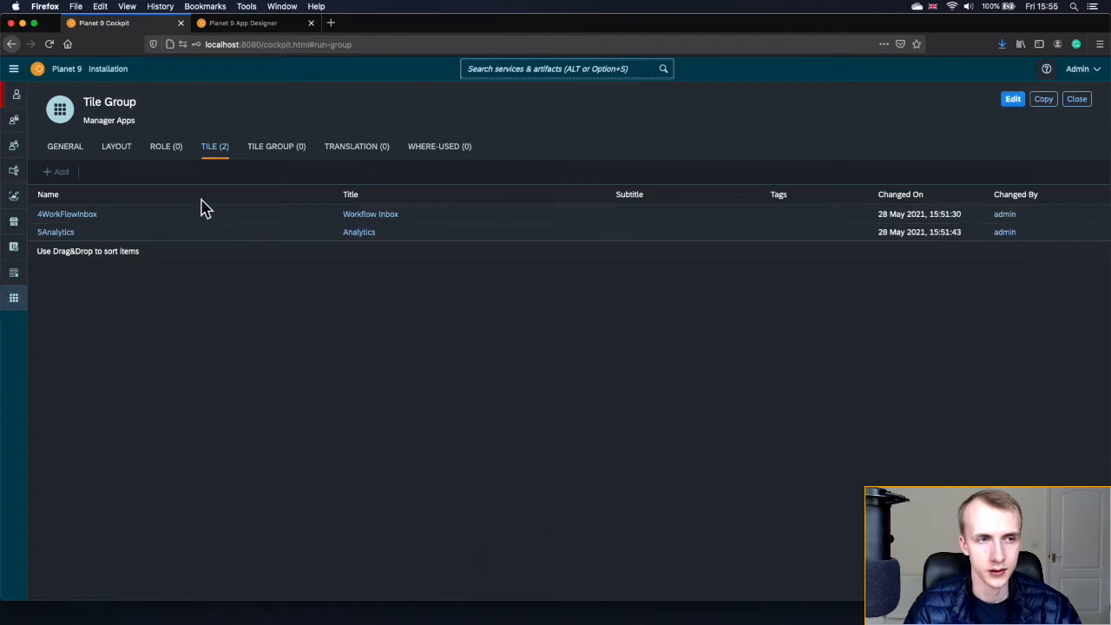
left_click(165, 149)
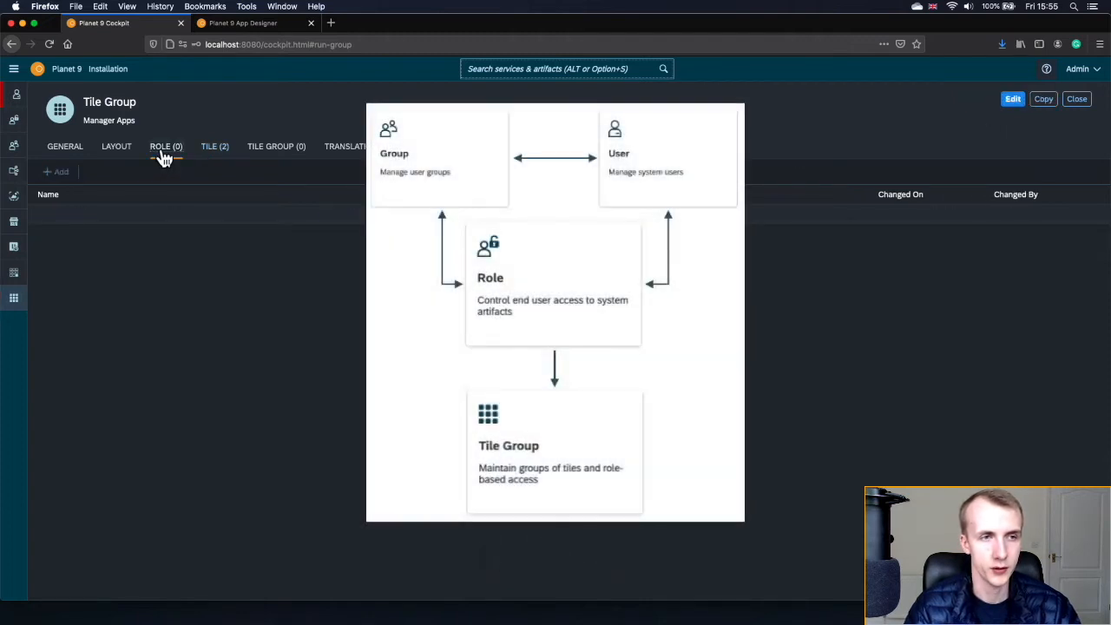
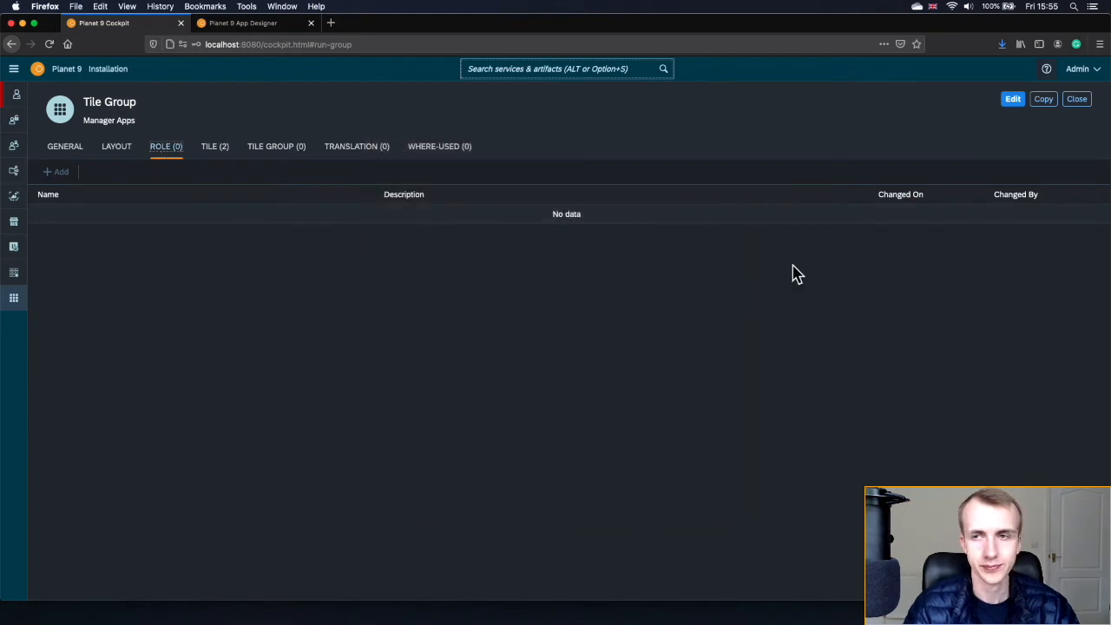
- Close the Manager Apps tile group and open the Launchpad administration page by searching 'launch'
left_click(1083, 101)
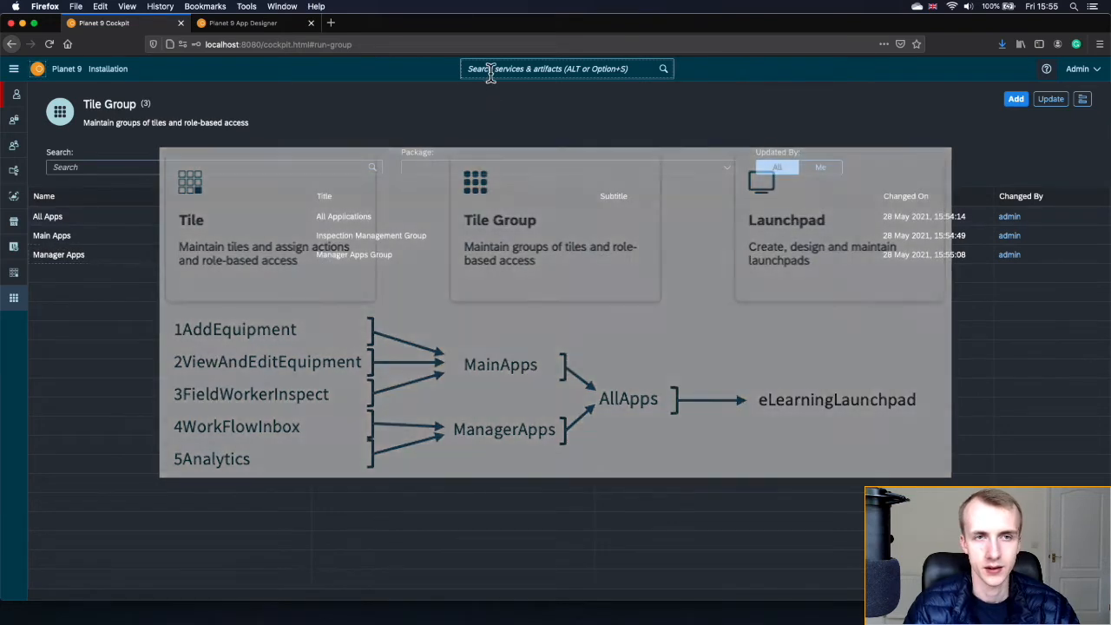
left_click(488, 68)
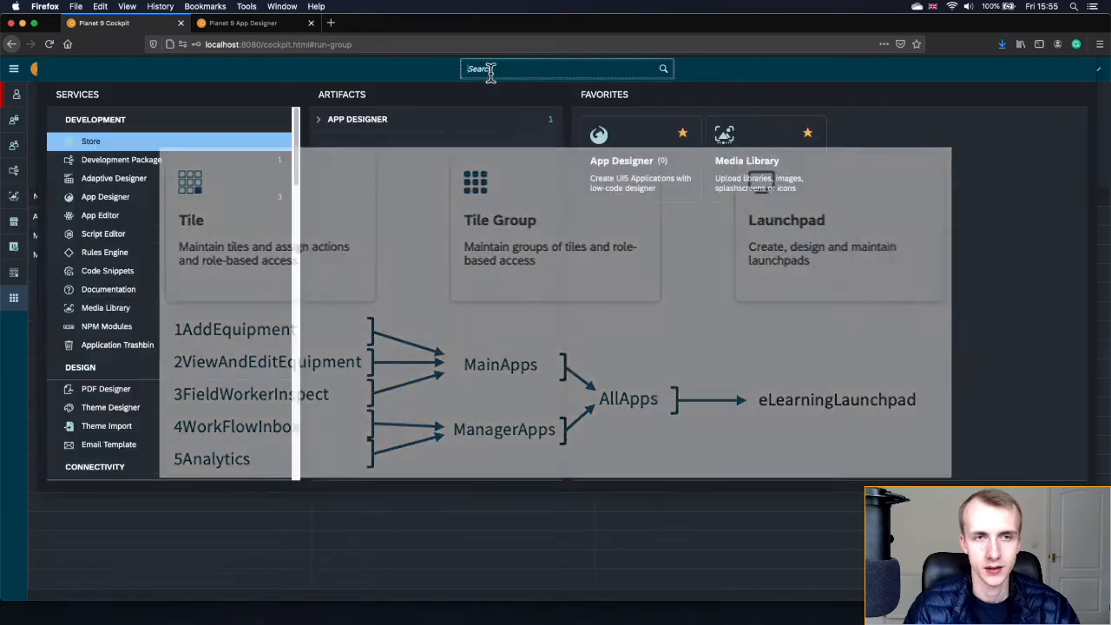
type("launch")
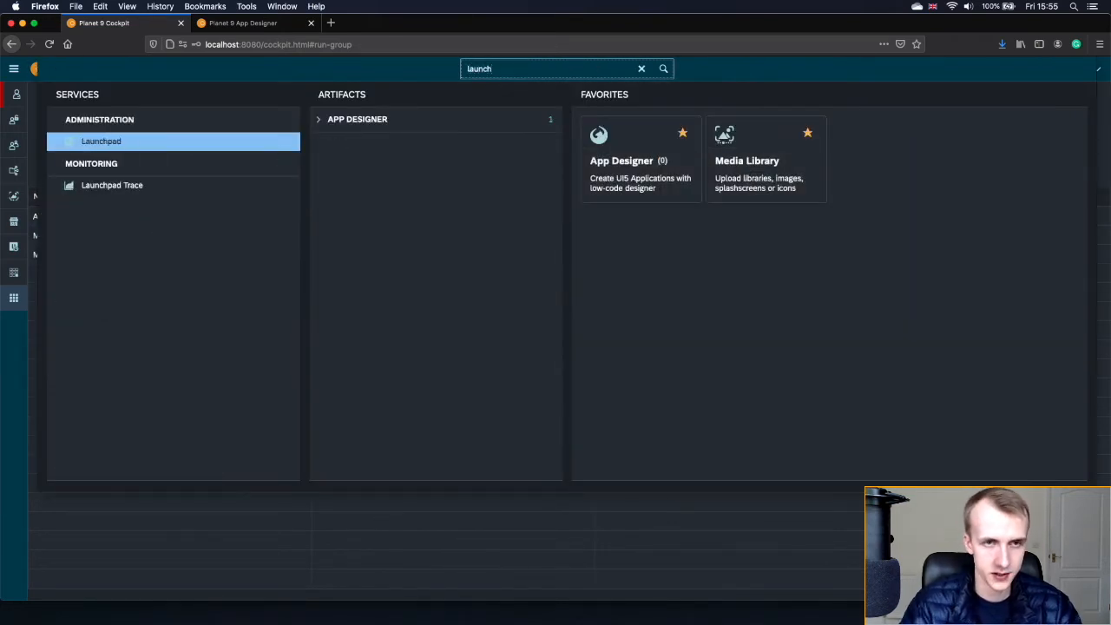
left_click(228, 143)
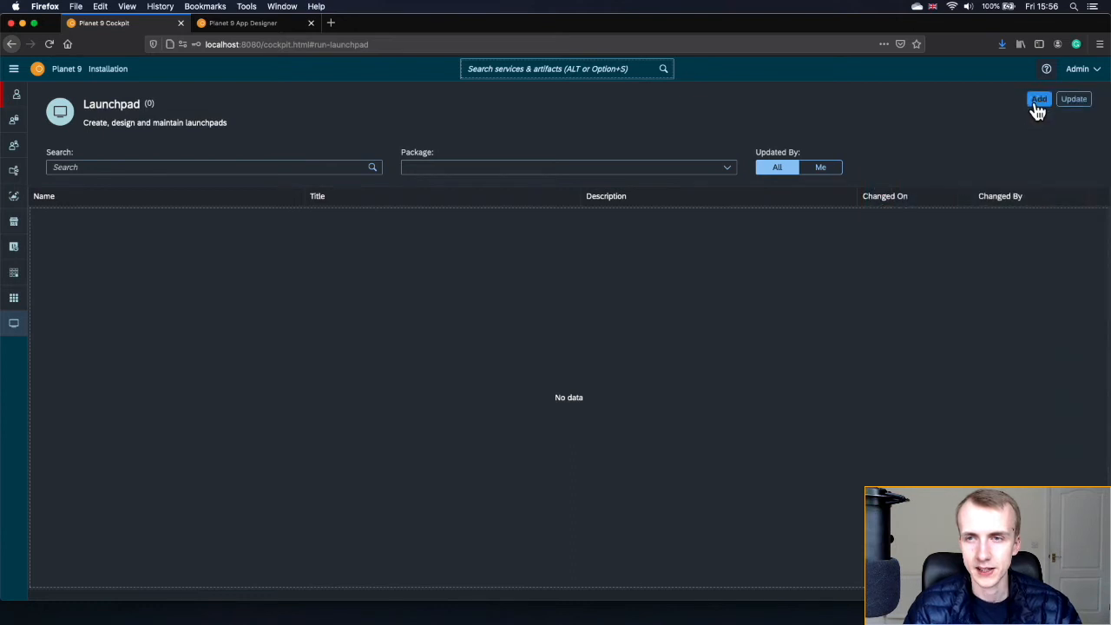
- Add a new launchpad named eLearning Launchpad and assign it to the eLearning package
left_click(1038, 101)
left_click(762, 263)
type("eLearning Launchpad")
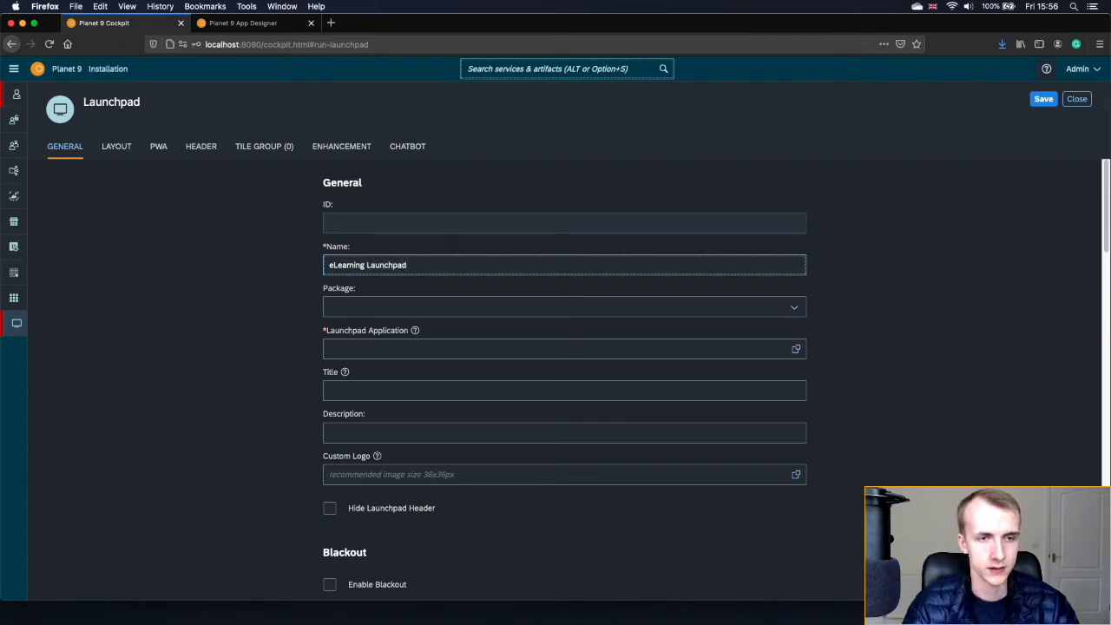
left_click(794, 310)
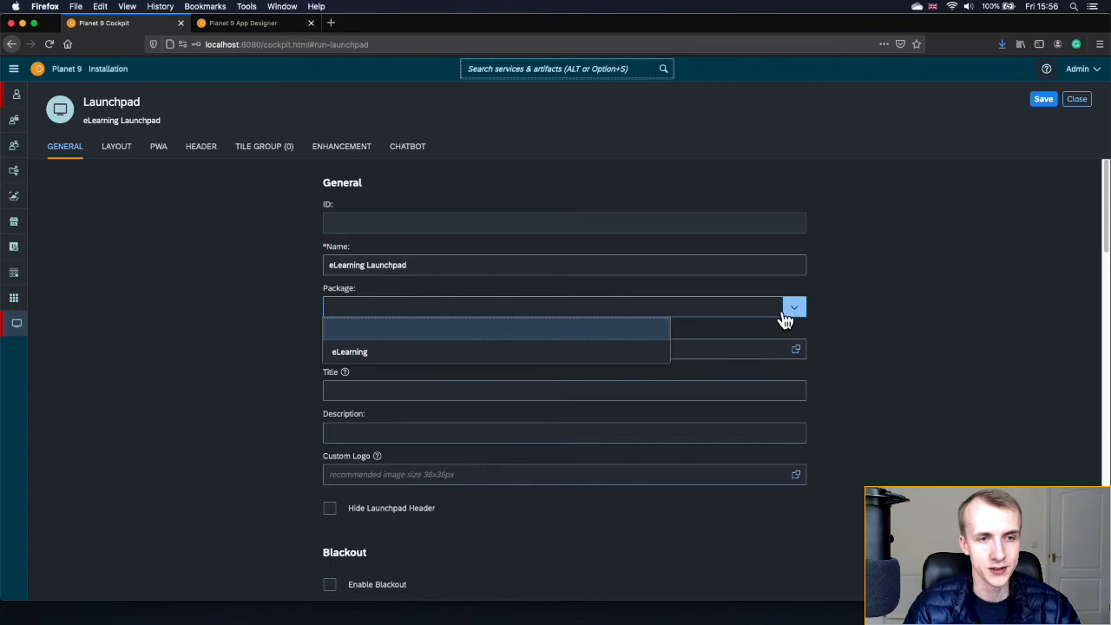
left_click(423, 356)
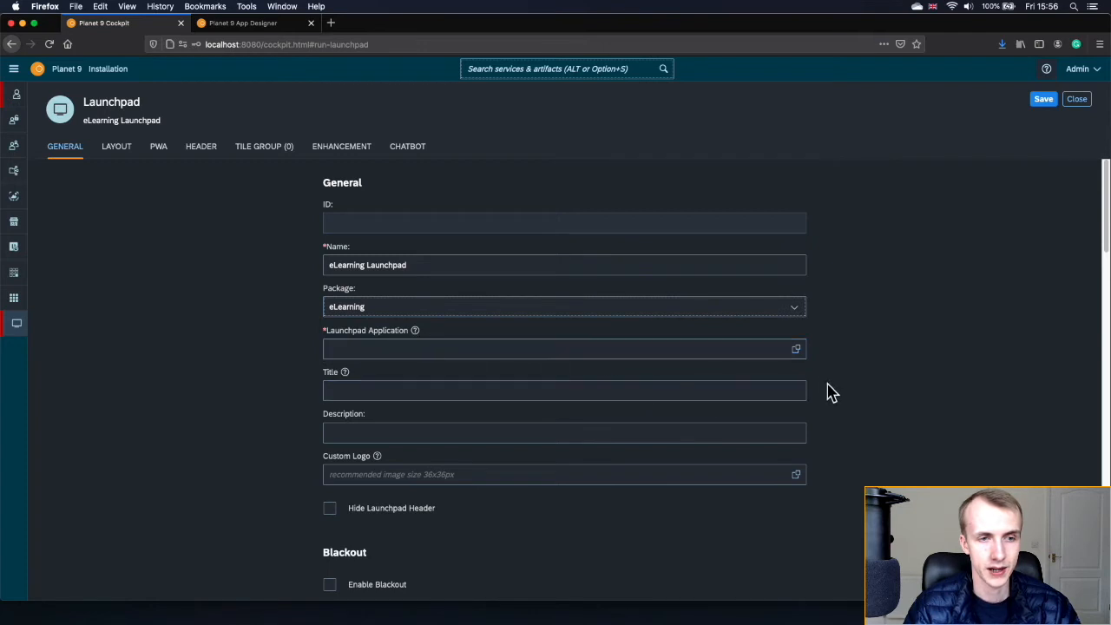
- Set the application to planet9_launchpad_standard and the title to eLearning Launchpad, then review the settings
left_click(796, 351)
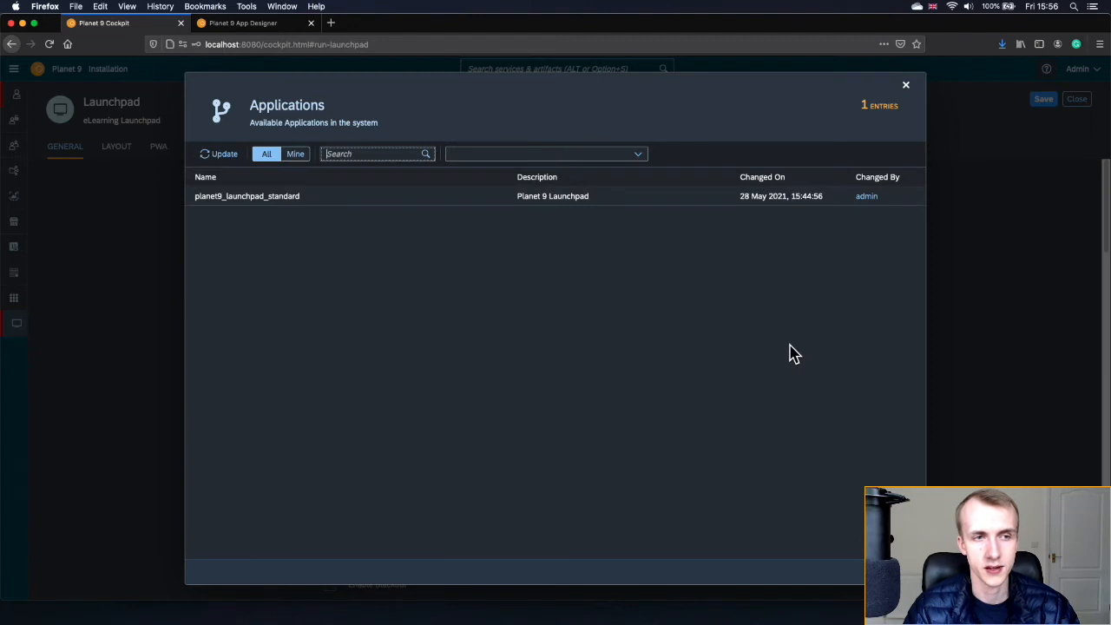
left_click(330, 199)
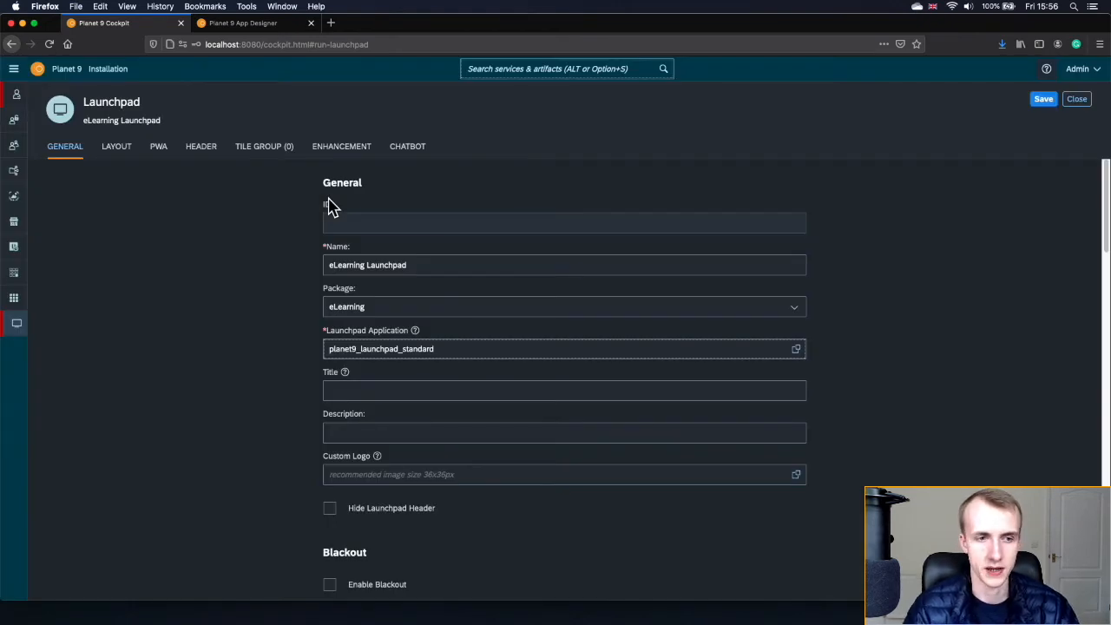
left_click(377, 389)
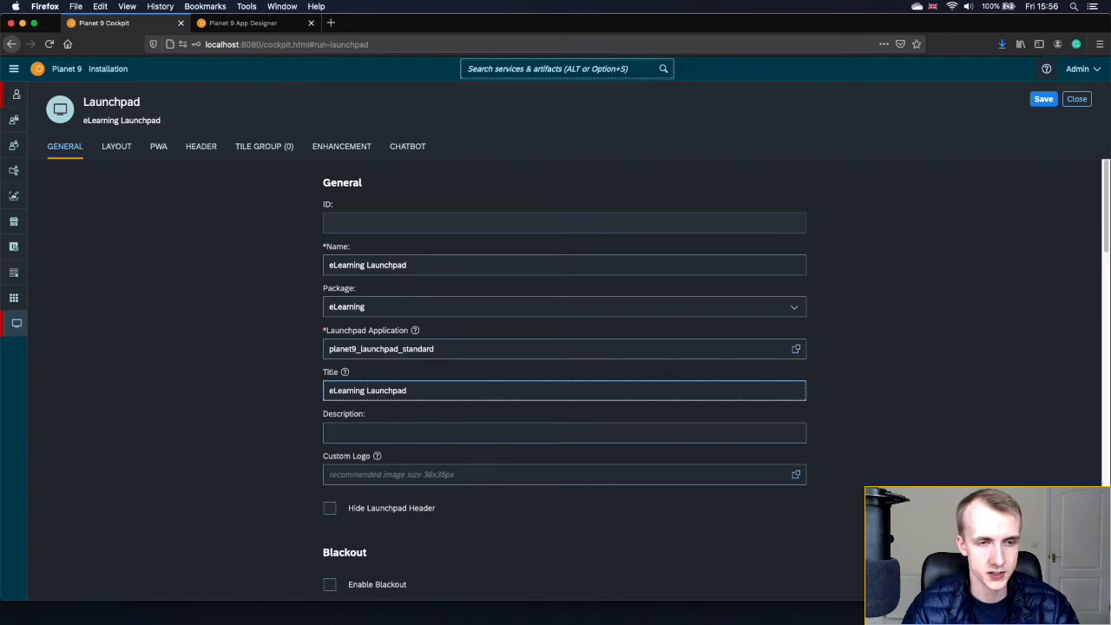
left_click(344, 372)
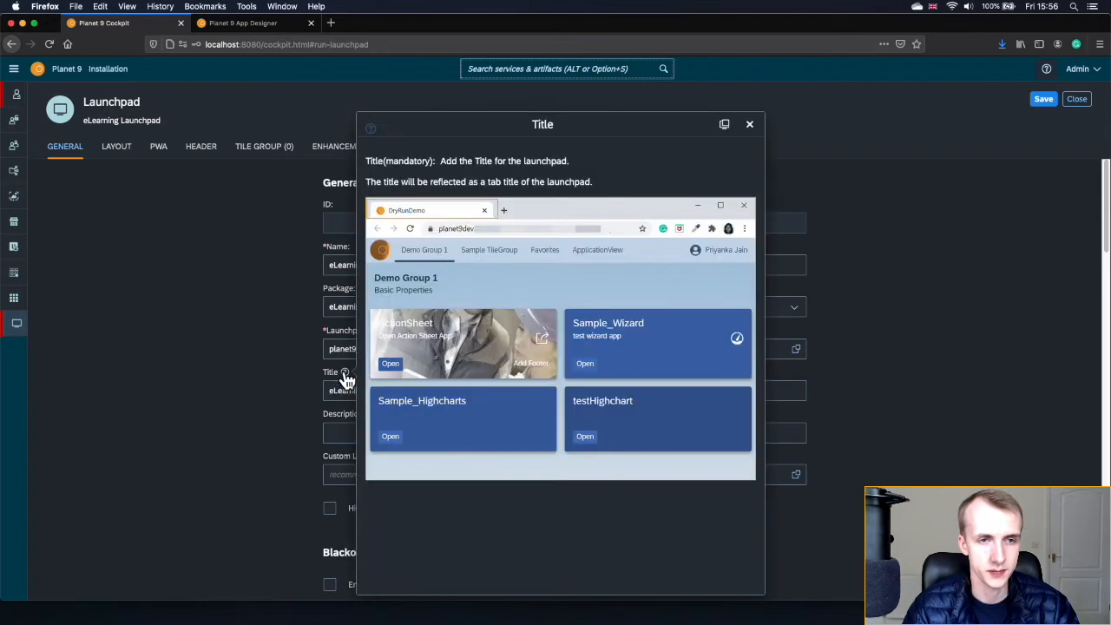
left_click(255, 367)
scroll(255, 367, "down", 1)
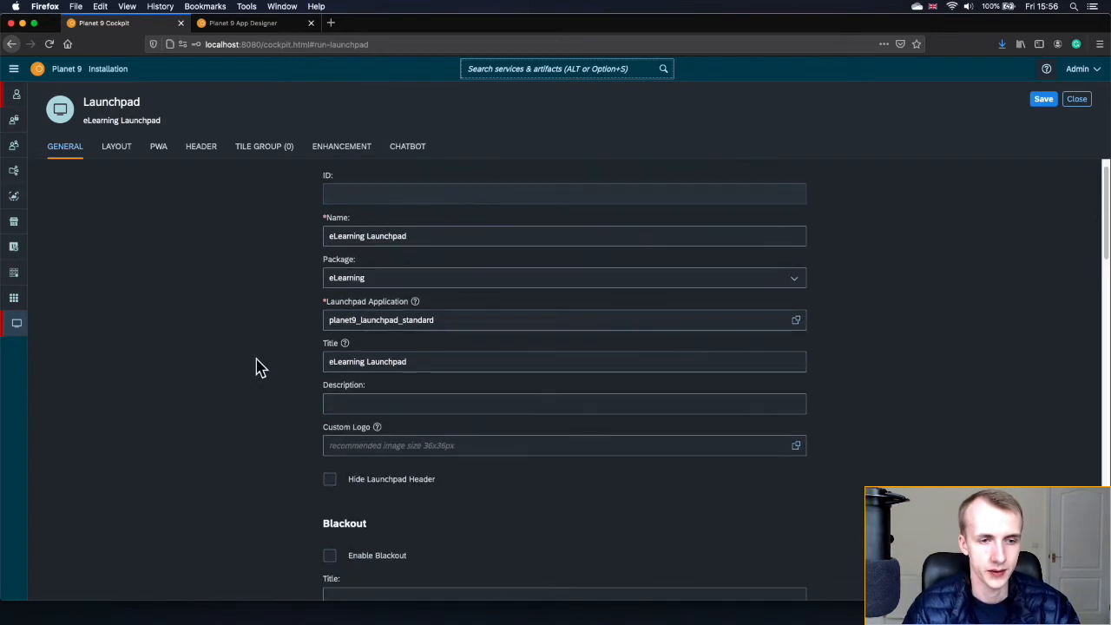
scroll(255, 367, "down", 1)
scroll(248, 409, "down", 3)
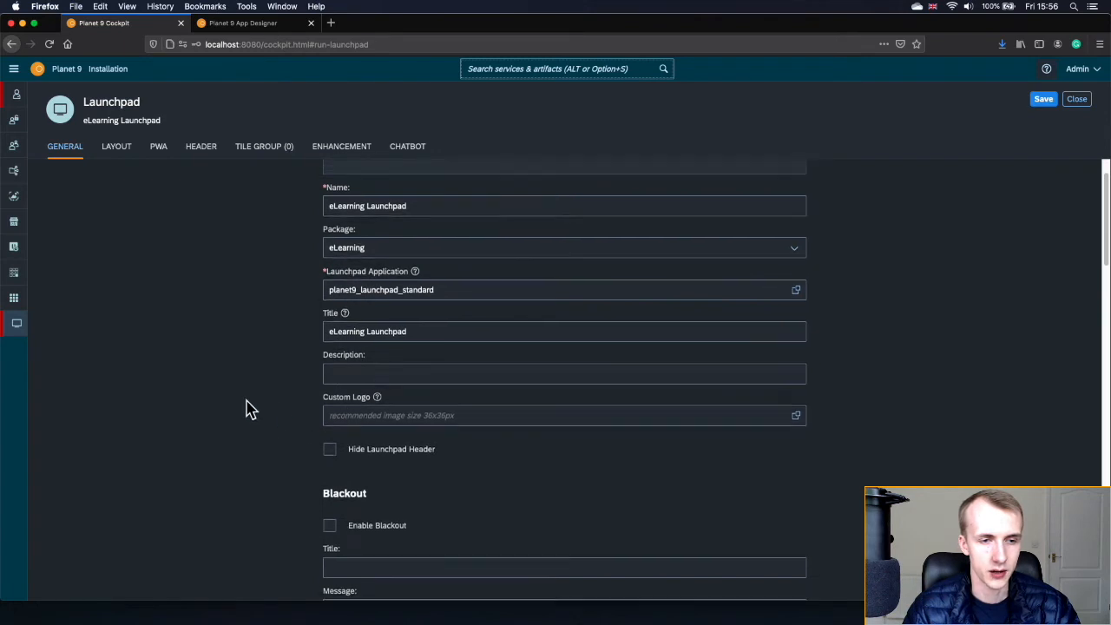
scroll(249, 409, "down", 15)
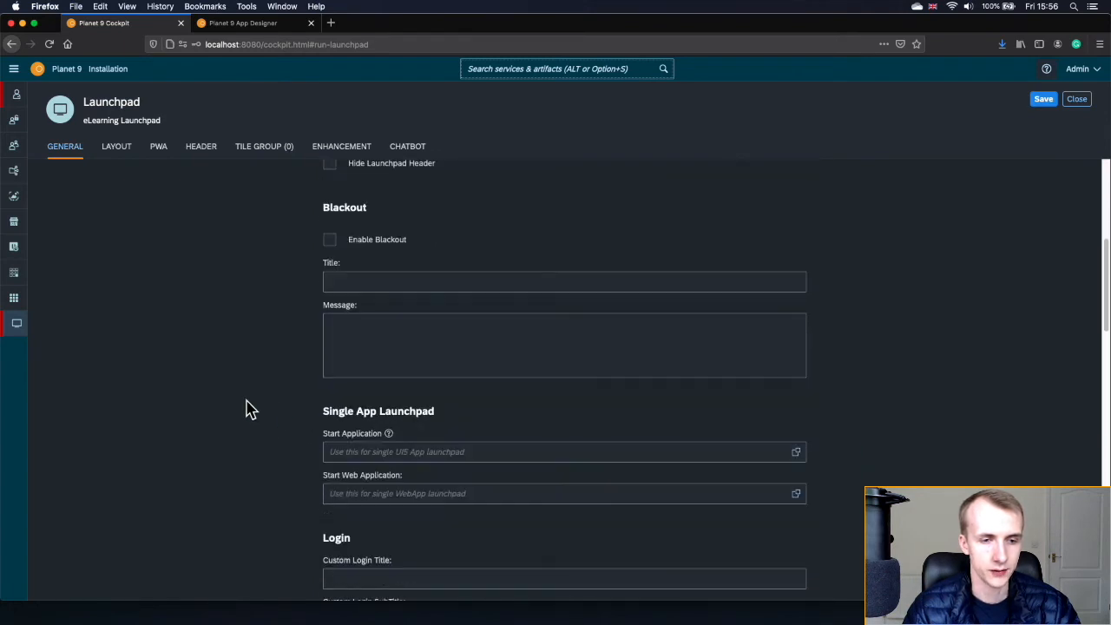
scroll(248, 409, "down", 20)
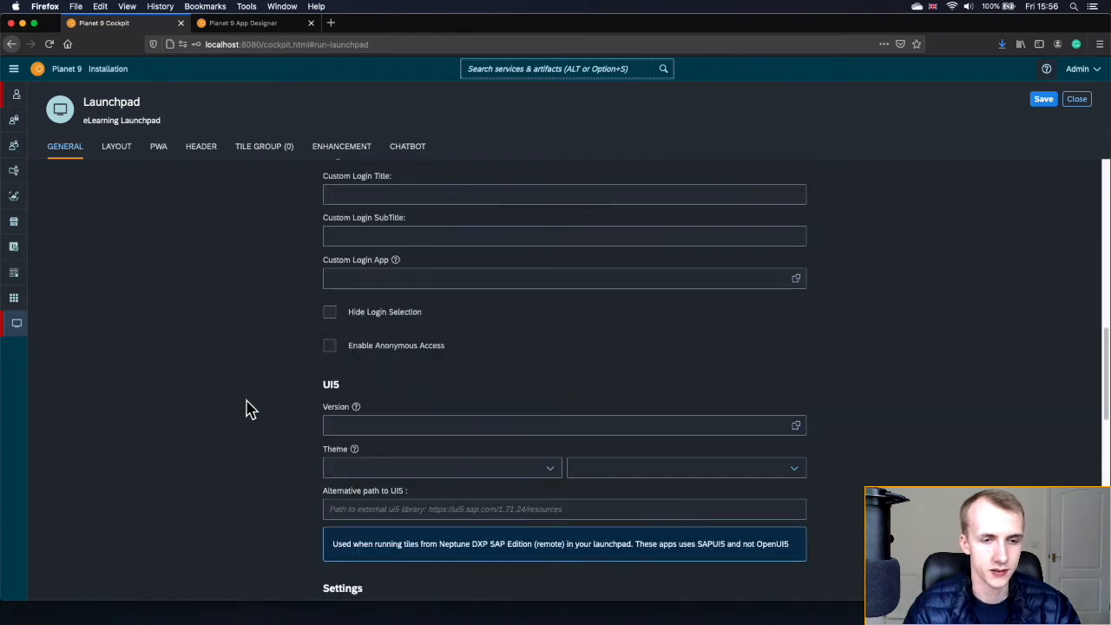
scroll(248, 409, "down", 5)
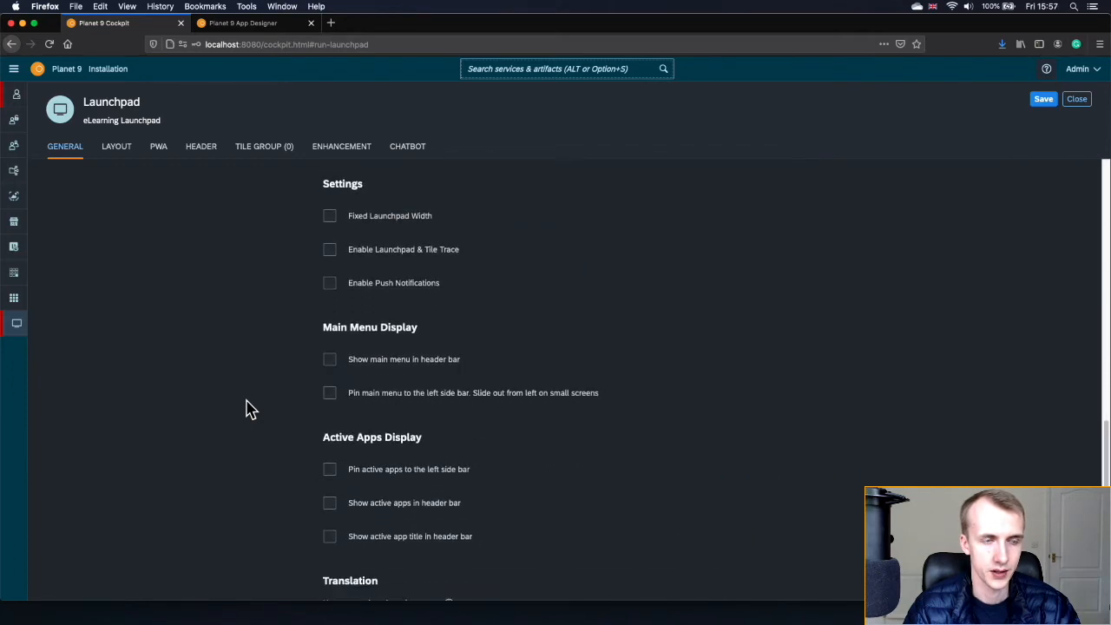
scroll(249, 409, "up", 20)
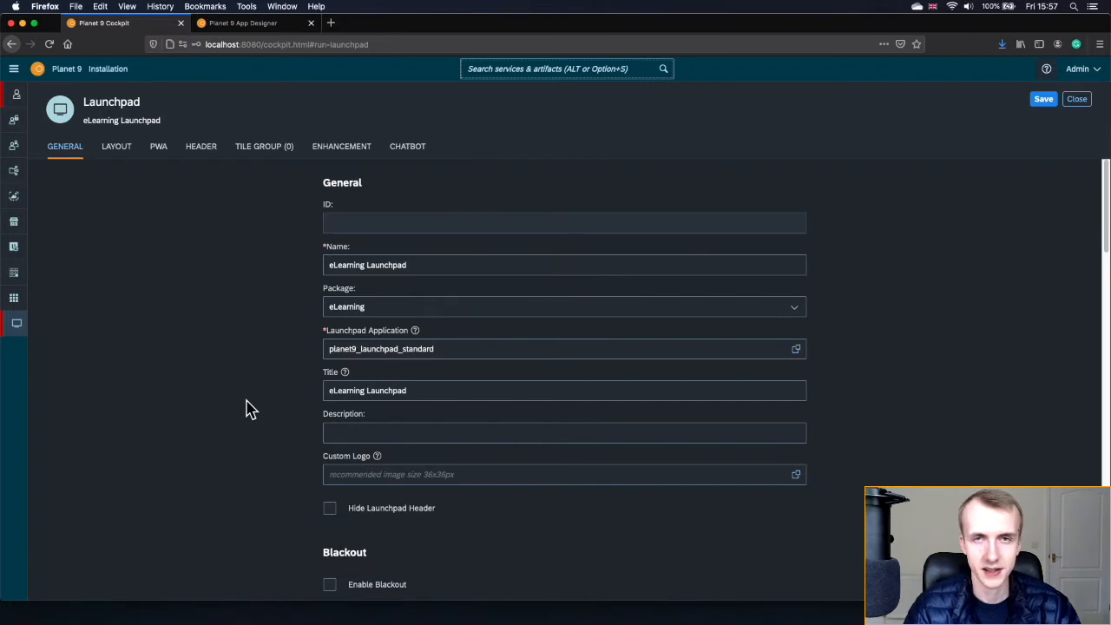
- Attach the All Apps tile group to eLearning Launchpad, save, and run it in a new tab
left_click(271, 153)
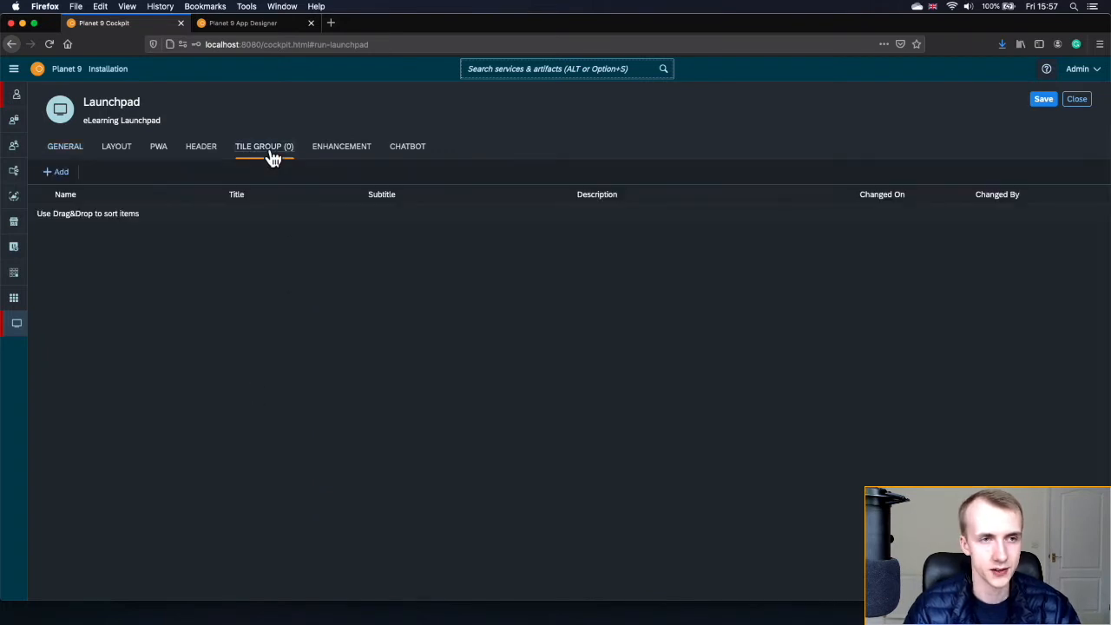
left_click(56, 174)
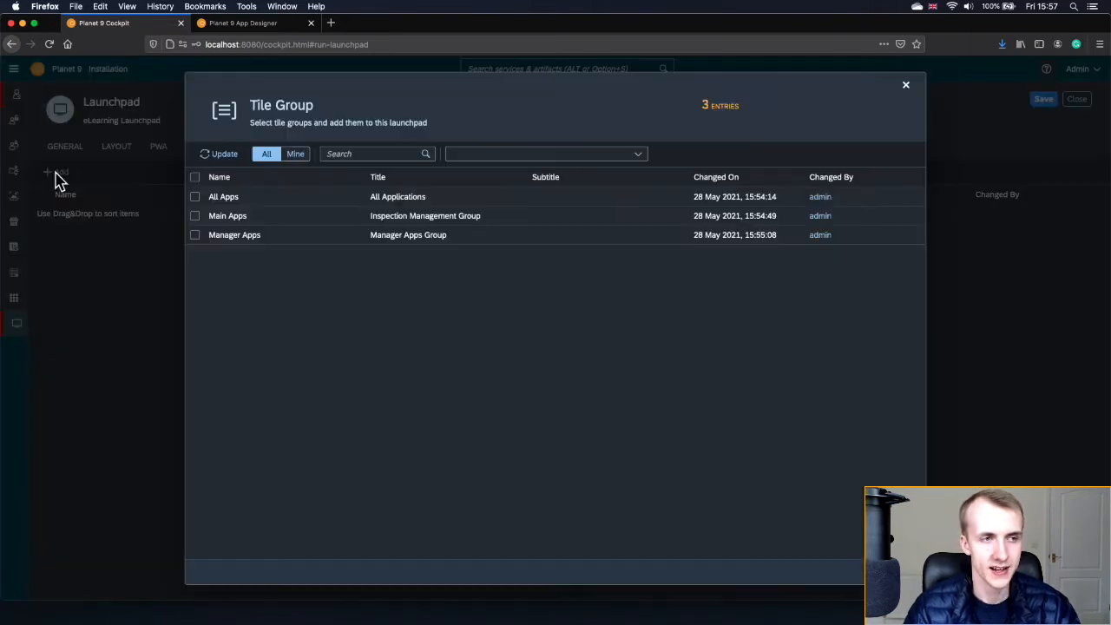
left_click(194, 197)
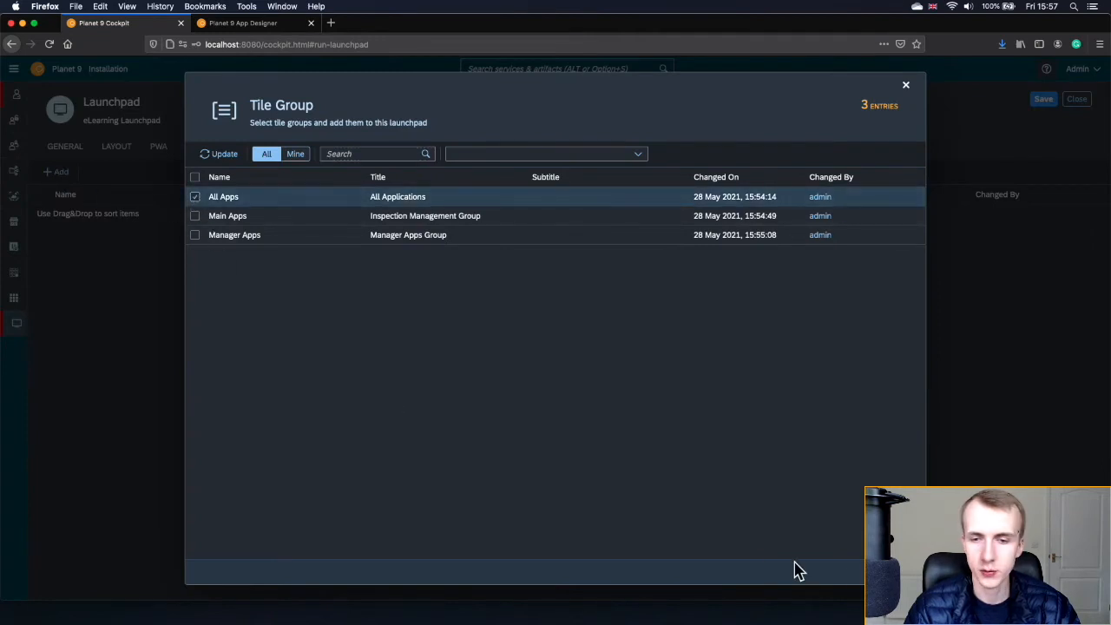
left_click(894, 573)
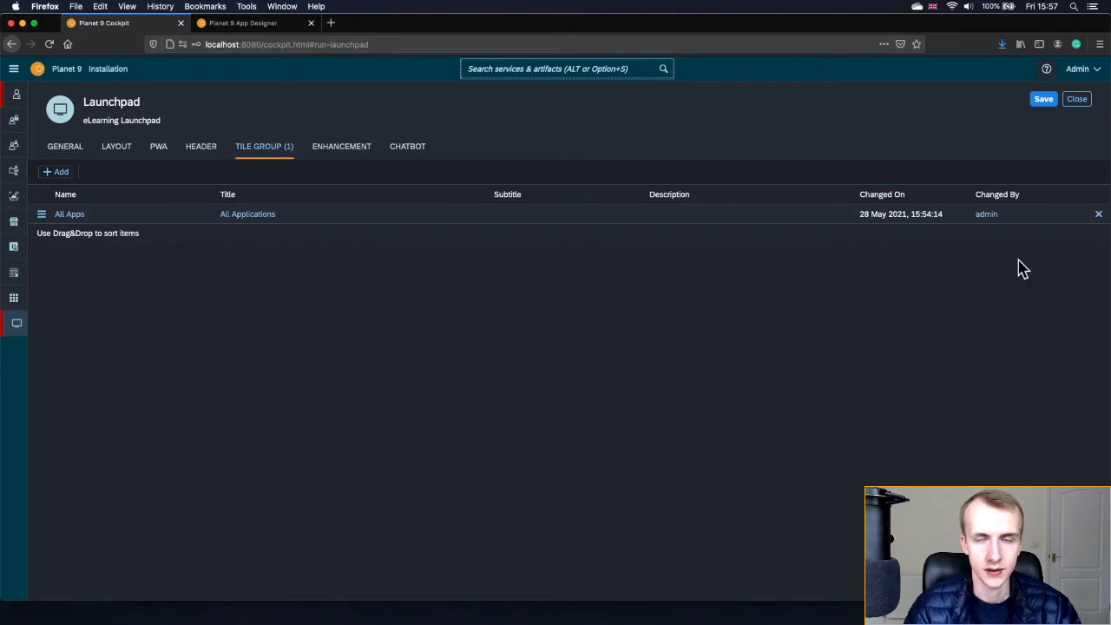
left_click(1042, 100)
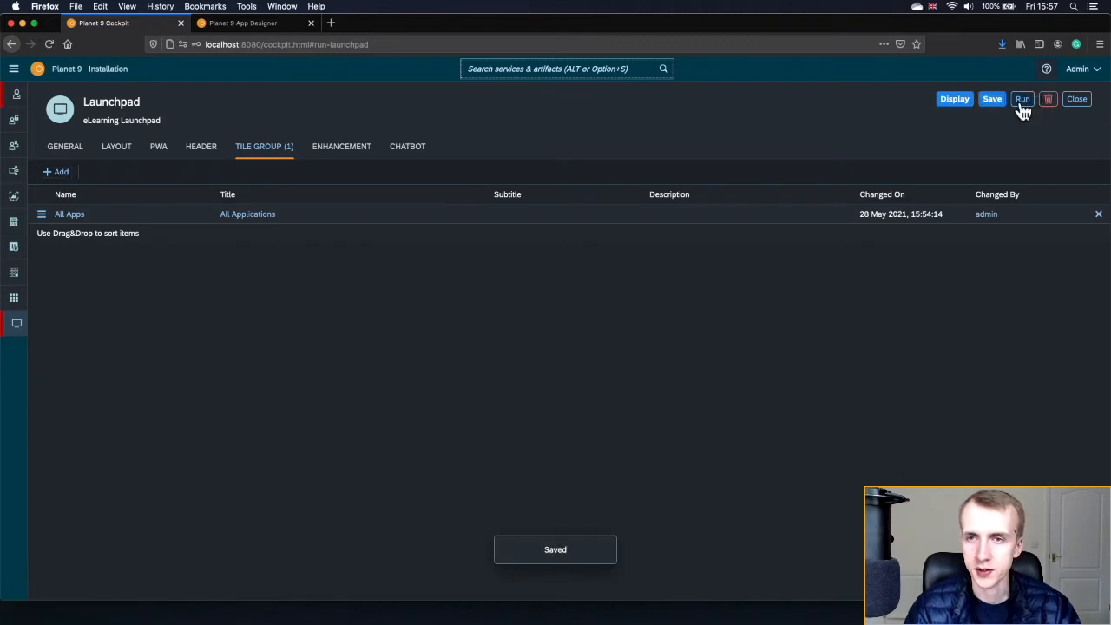
left_click(1022, 101)
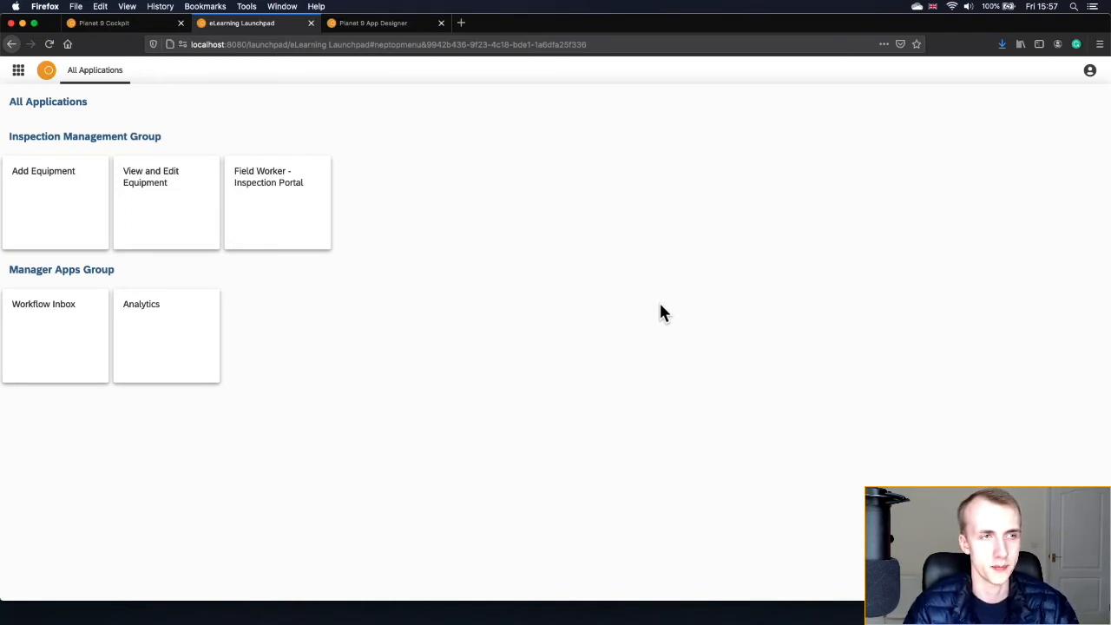
- Pin the running eLearning Launchpad browser tab and switch back to the Cockpit tab
left_click_drag(93, 103, 10, 104)
left_click(25, 104)
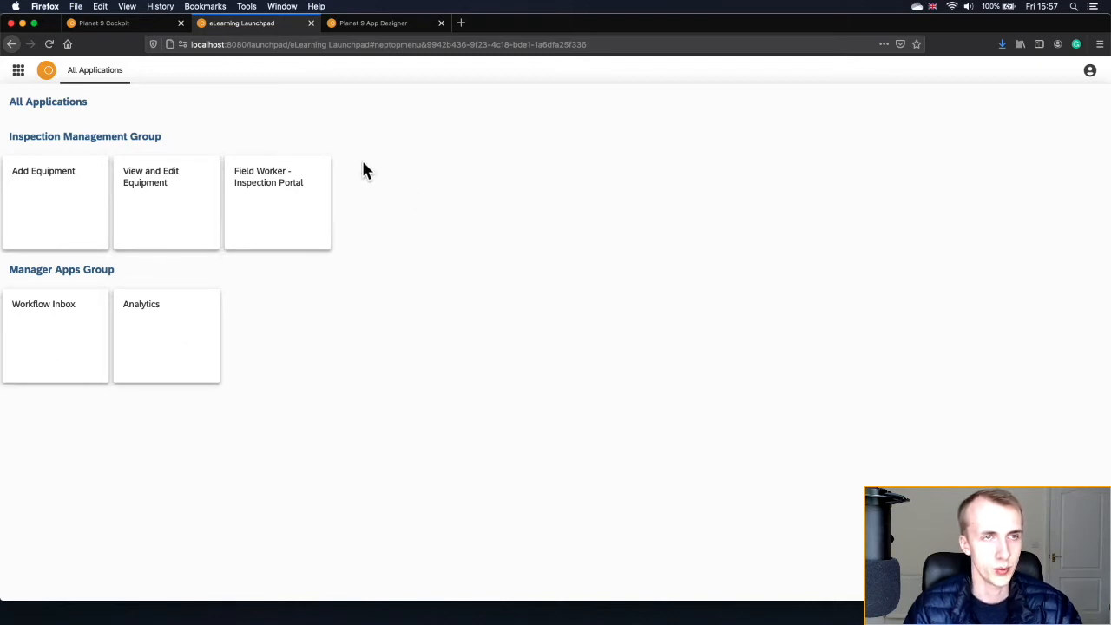
right_click(244, 23)
left_click(271, 50)
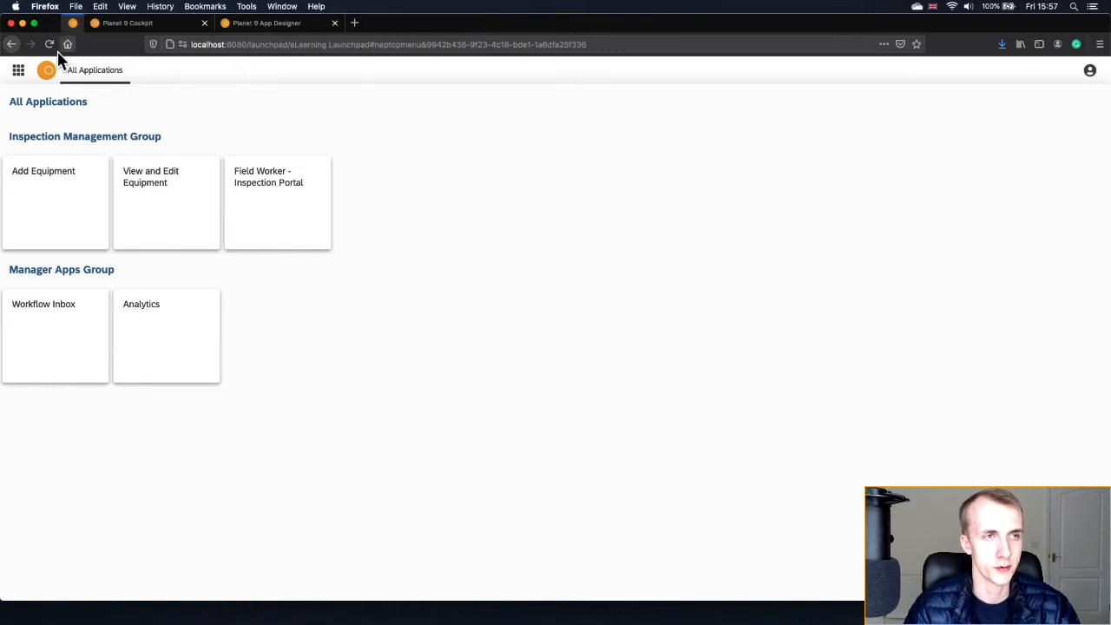
left_click(152, 29)
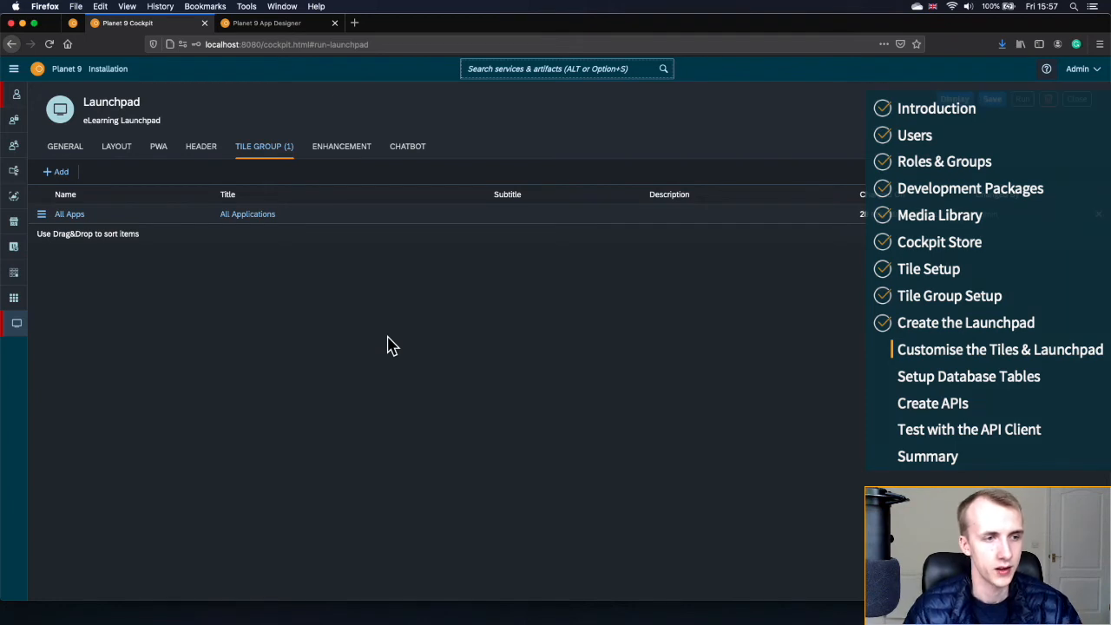
- Open the 1AddEquipment tile's layout settings in edit mode
left_click(952, 102)
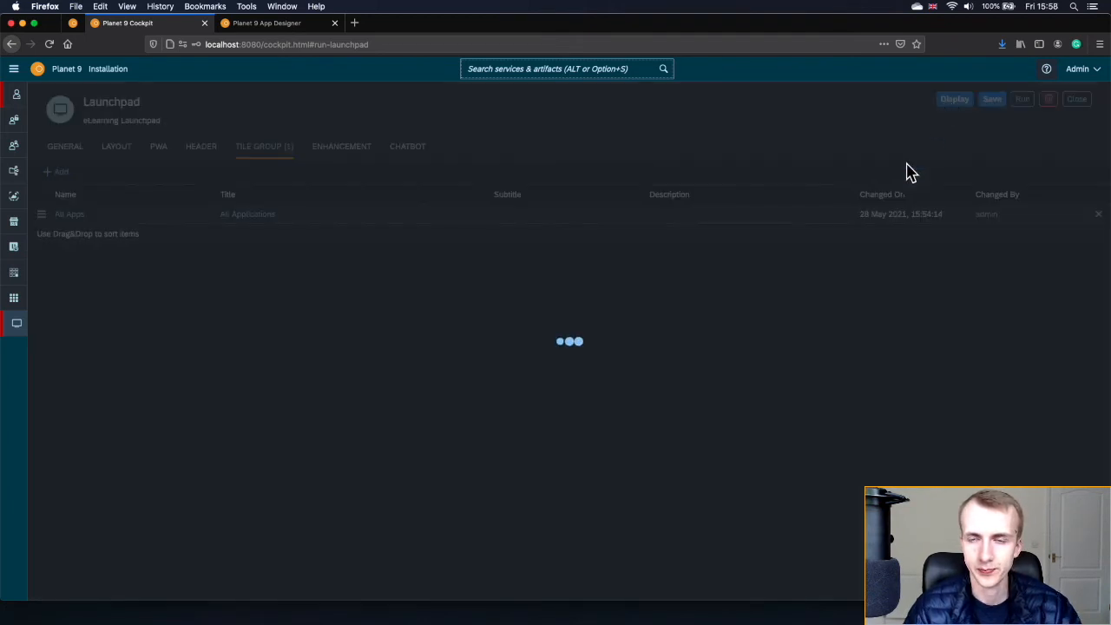
left_click(14, 274)
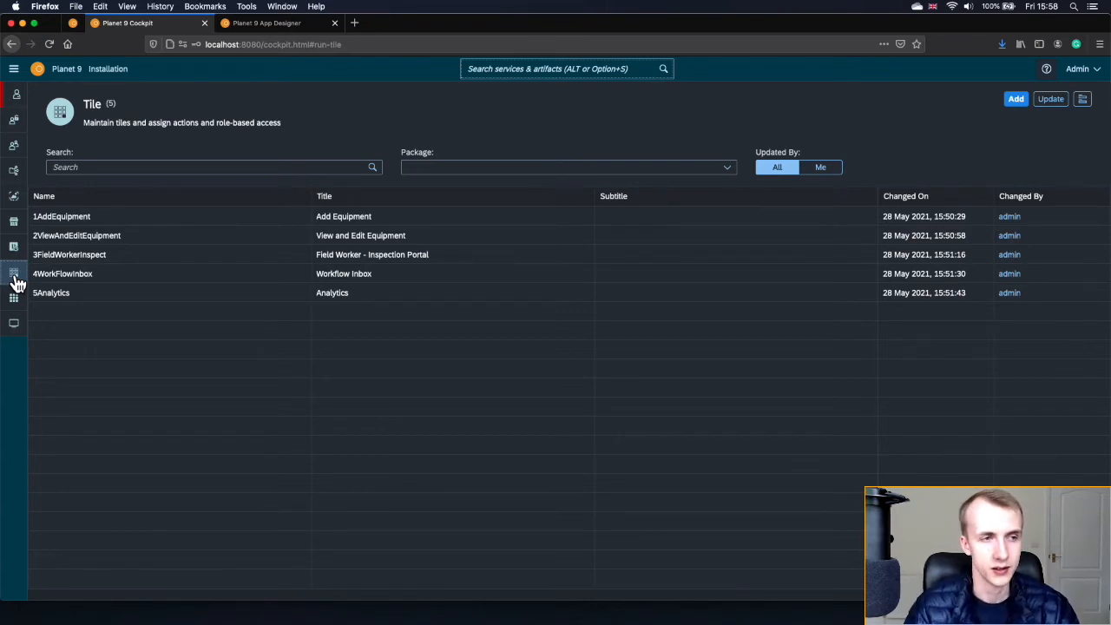
left_click(103, 219)
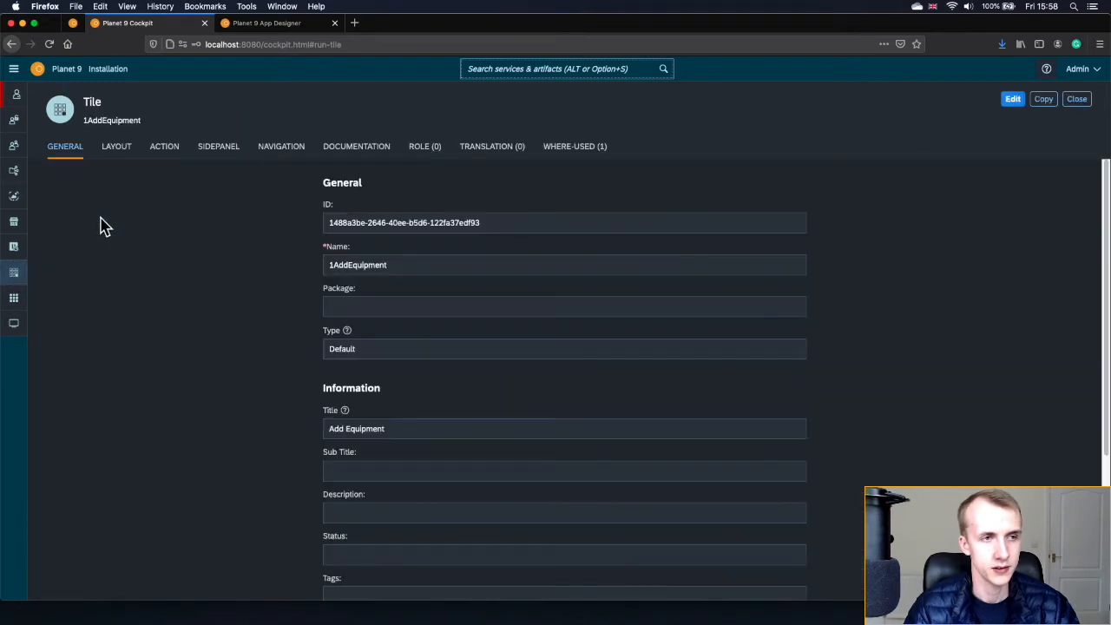
left_click(116, 153)
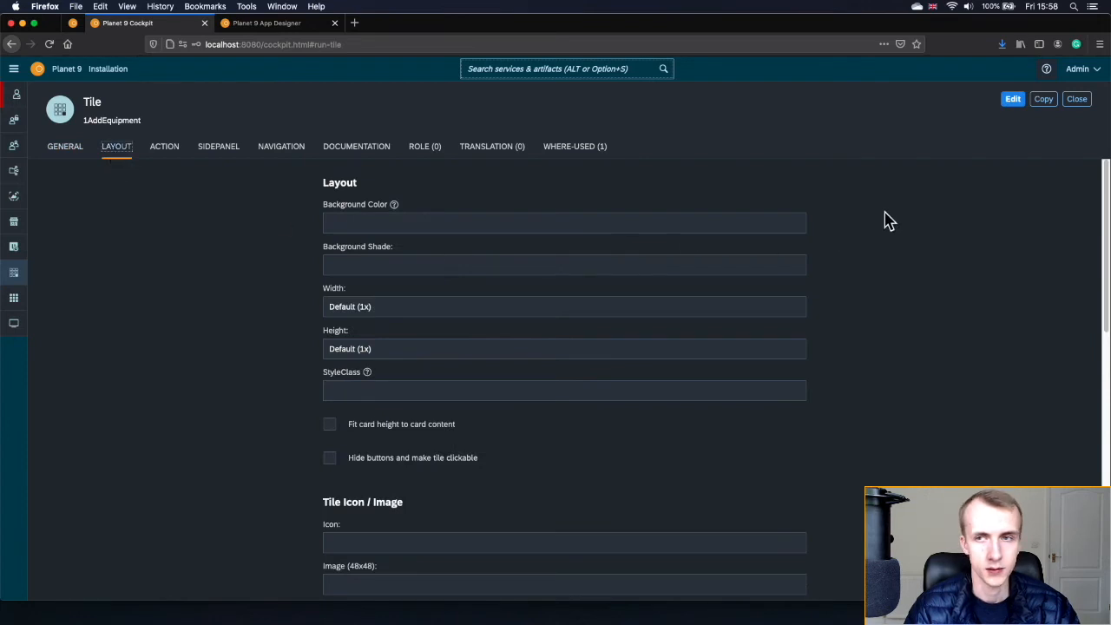
left_click(1010, 100)
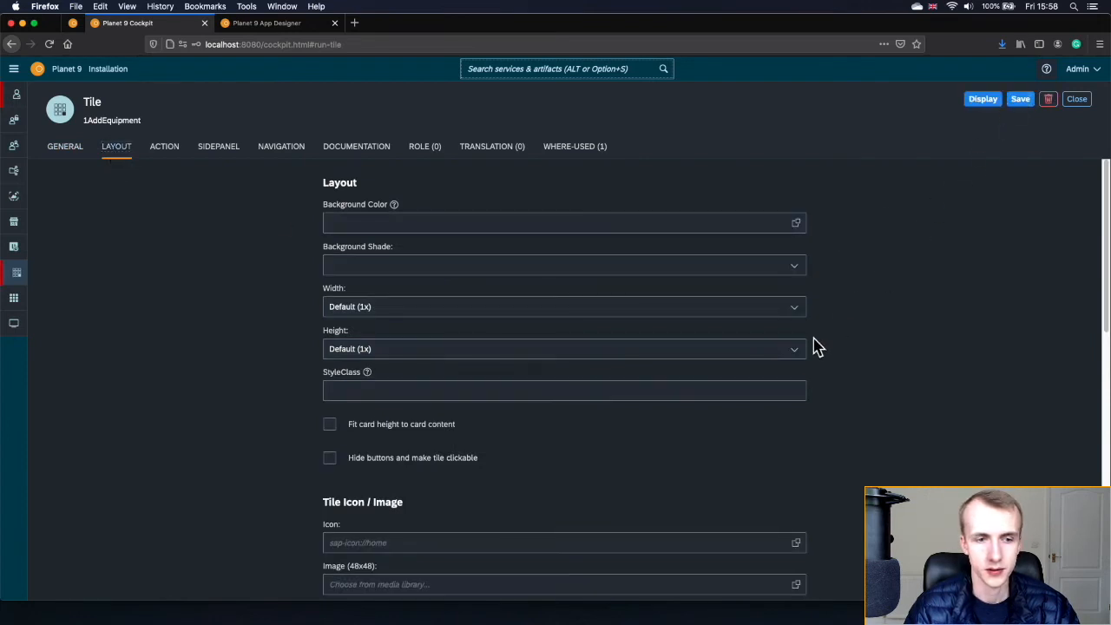
- Set its image to Icons/contruction.png, save, and verify it on the reloaded launchpad
scroll(763, 367, "down", 3)
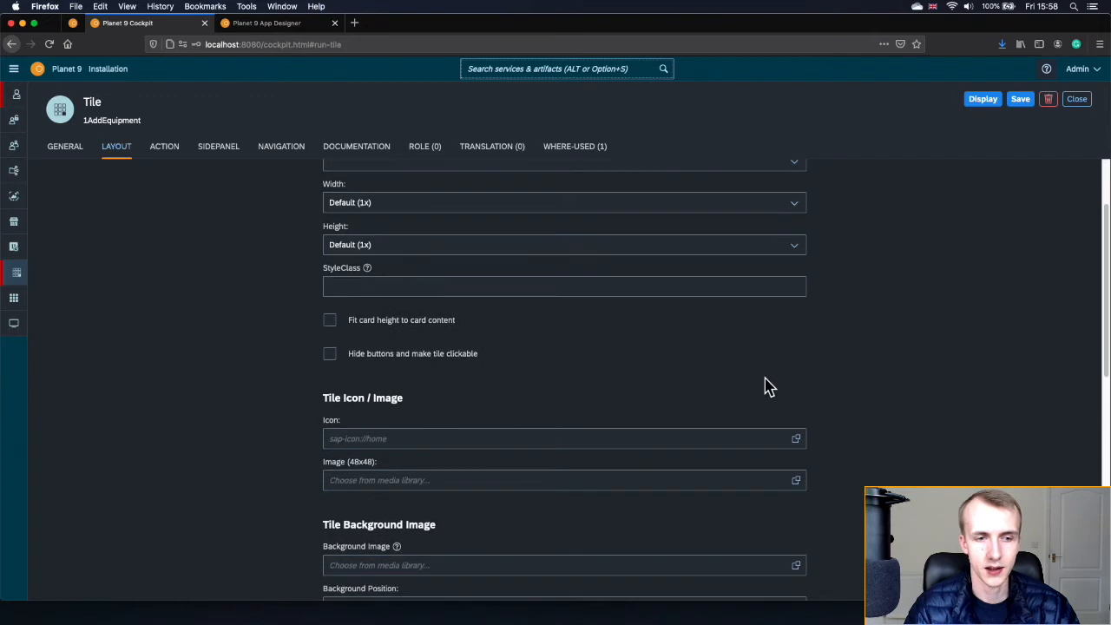
left_click(796, 442)
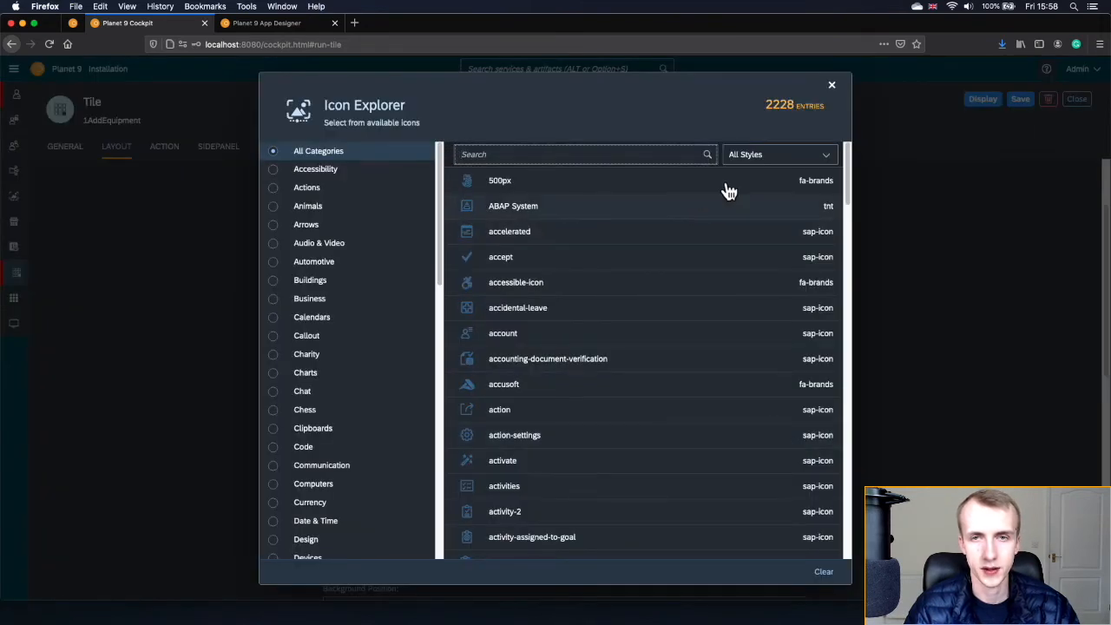
left_click_drag(846, 187, 848, 154)
left_click(832, 85)
left_click(795, 482)
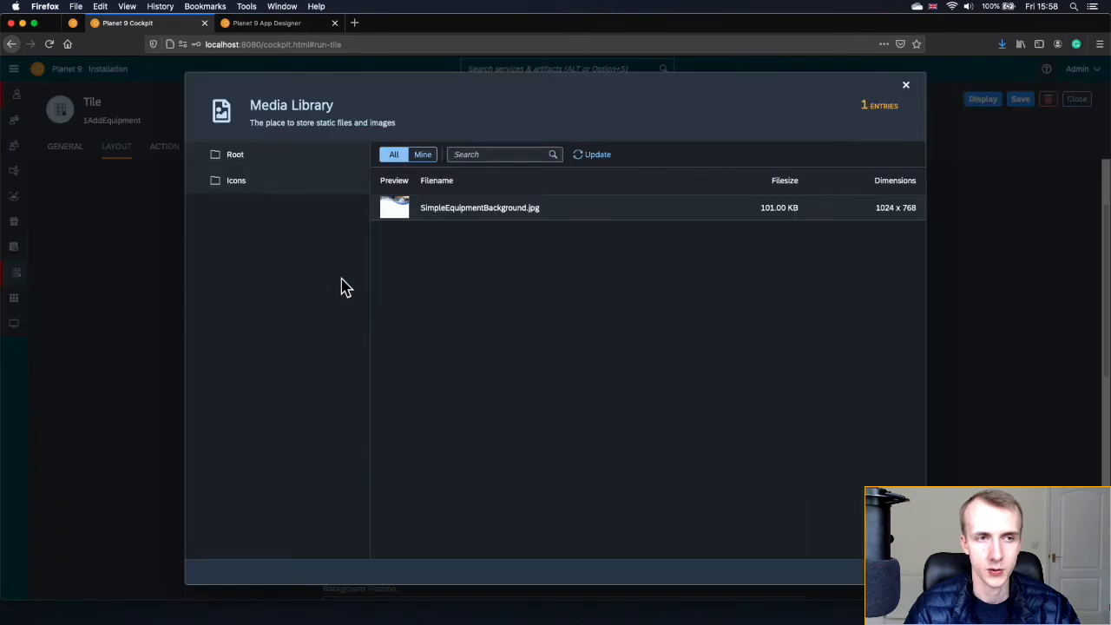
left_click(267, 193)
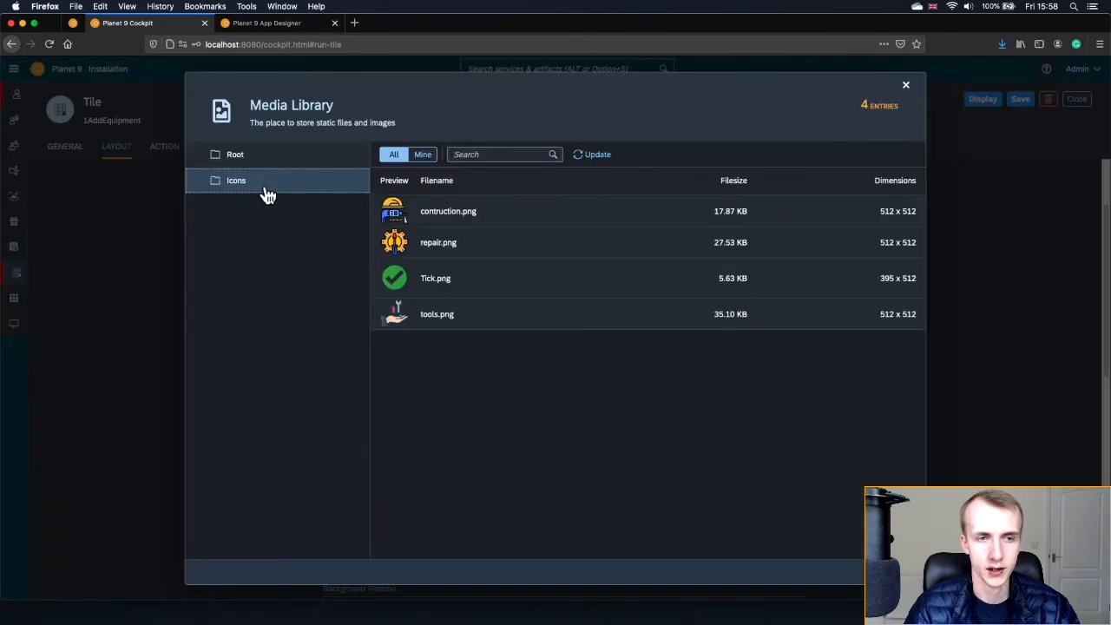
left_click(452, 217)
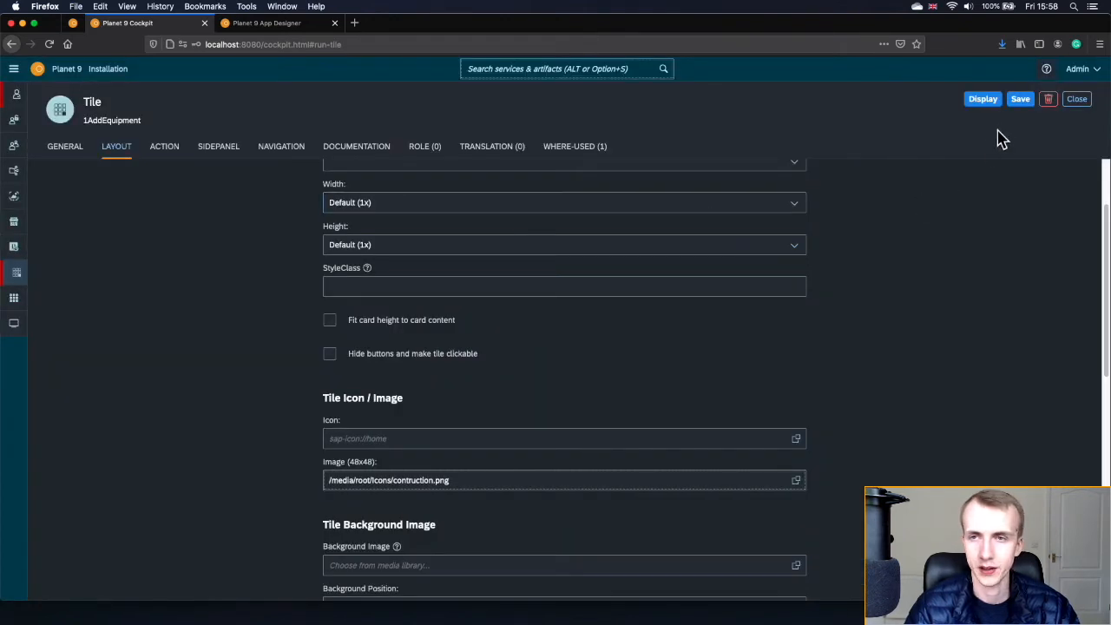
left_click(1015, 109)
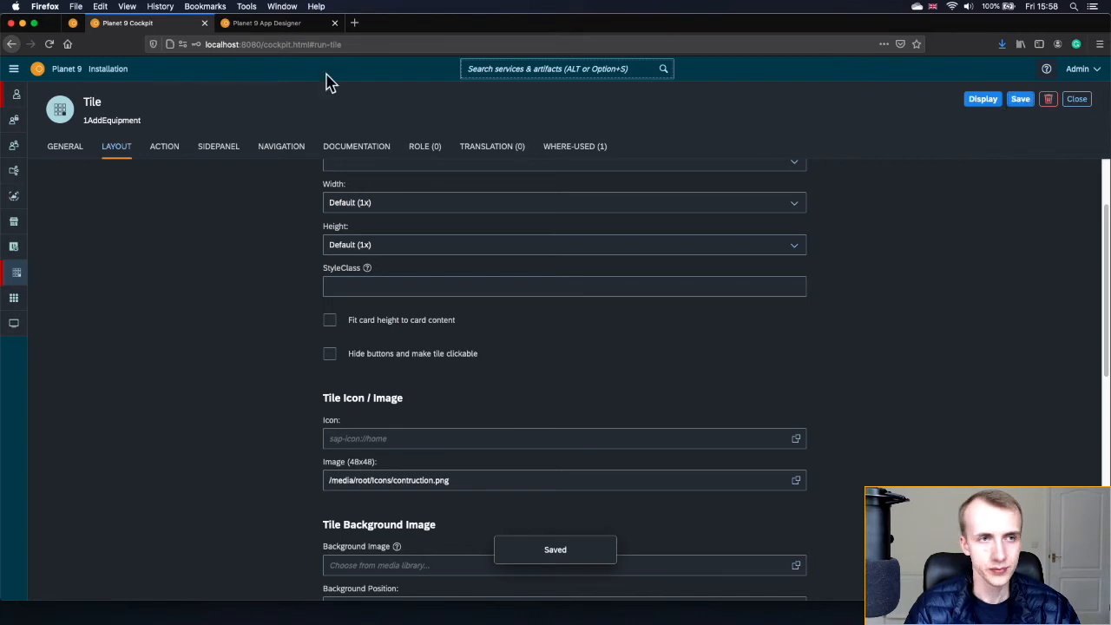
left_click(73, 24)
left_click(50, 43)
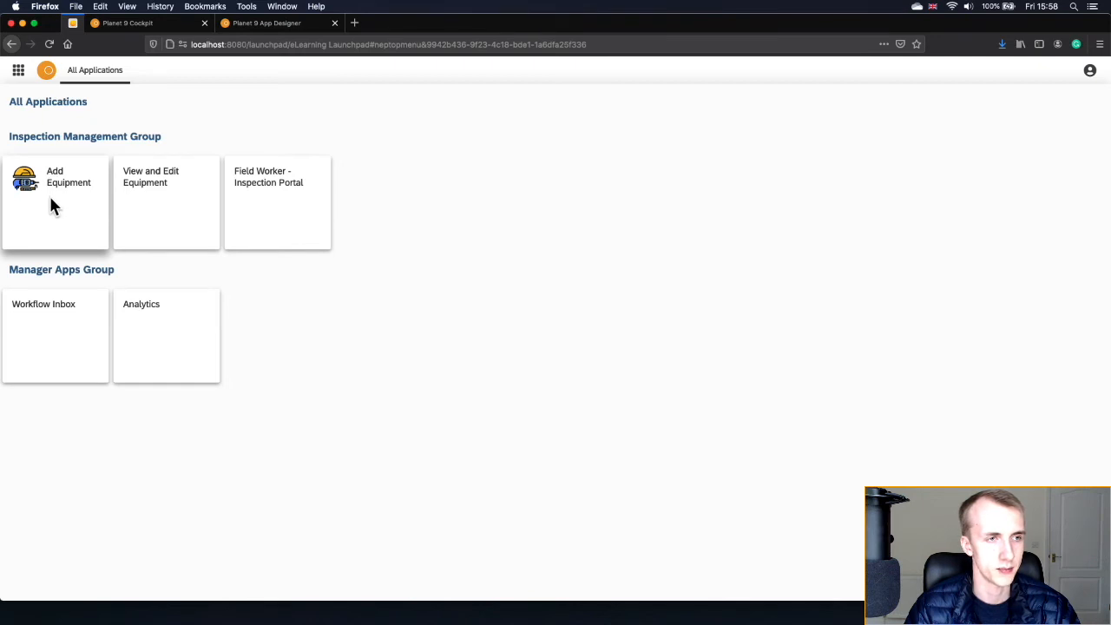
left_click(173, 29)
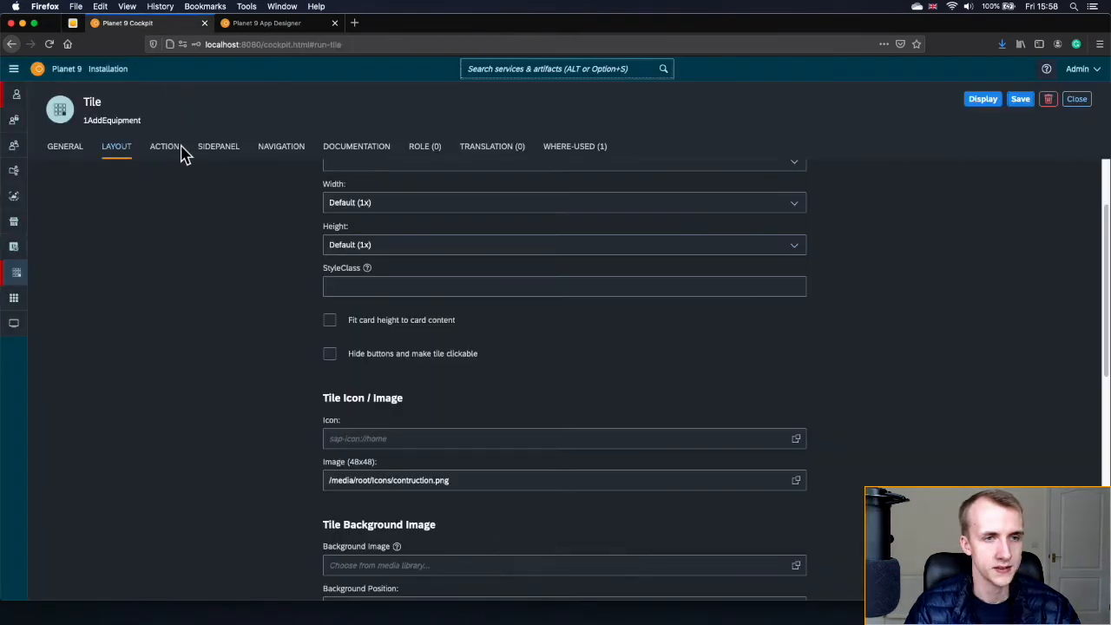
- Give the 2ViewAndEditEquipment tile the Icons/repair.png image, save, and close the tile
left_click(991, 102)
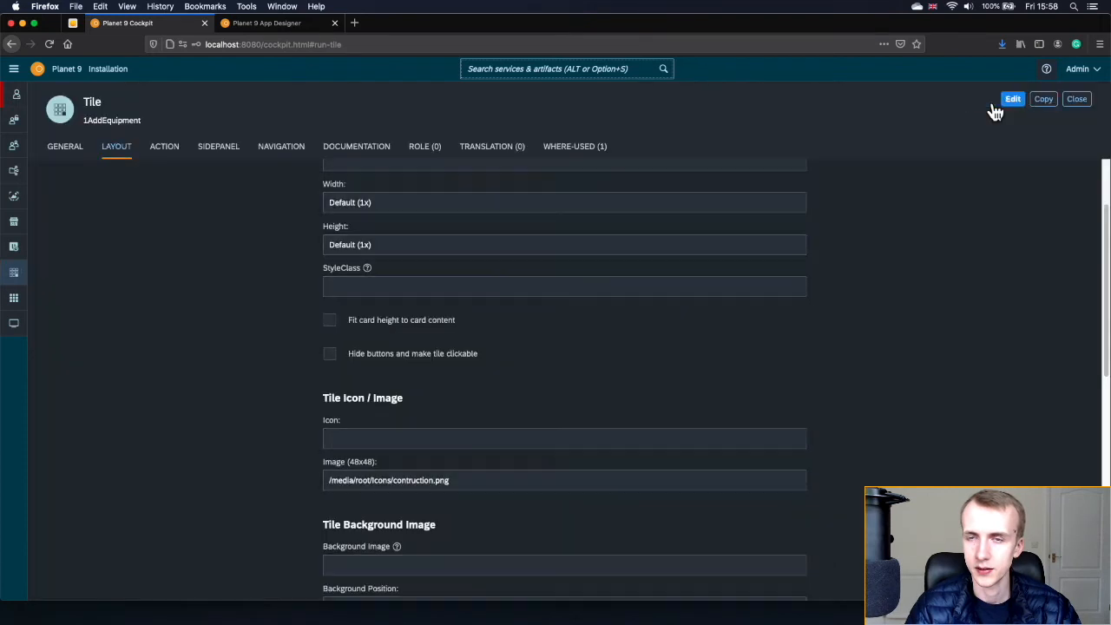
left_click(1074, 101)
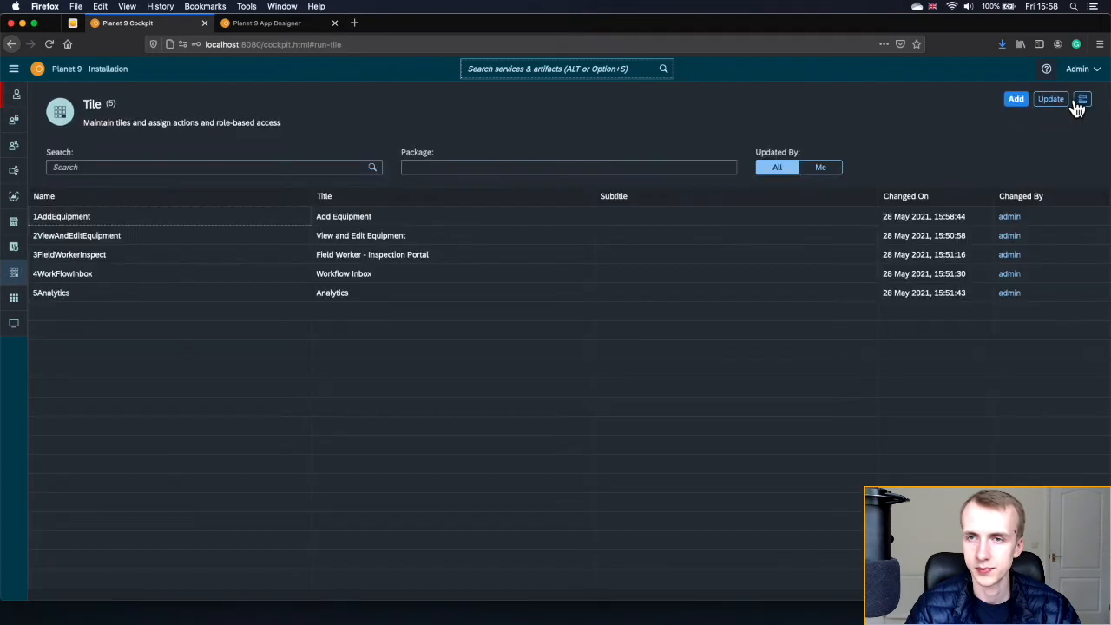
left_click(131, 245)
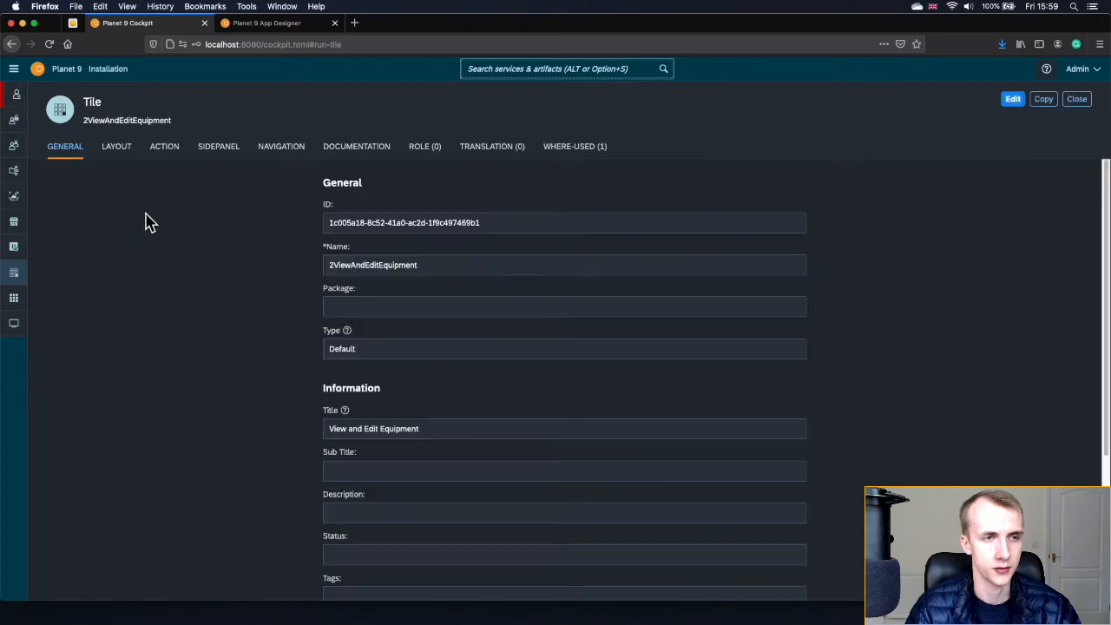
left_click(118, 149)
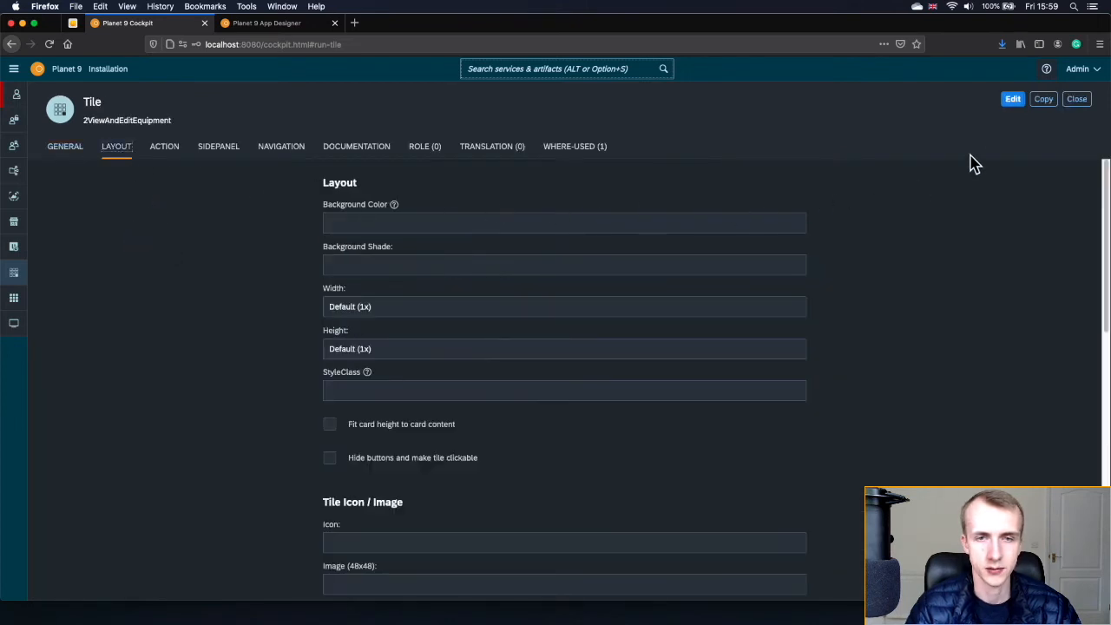
left_click(1013, 100)
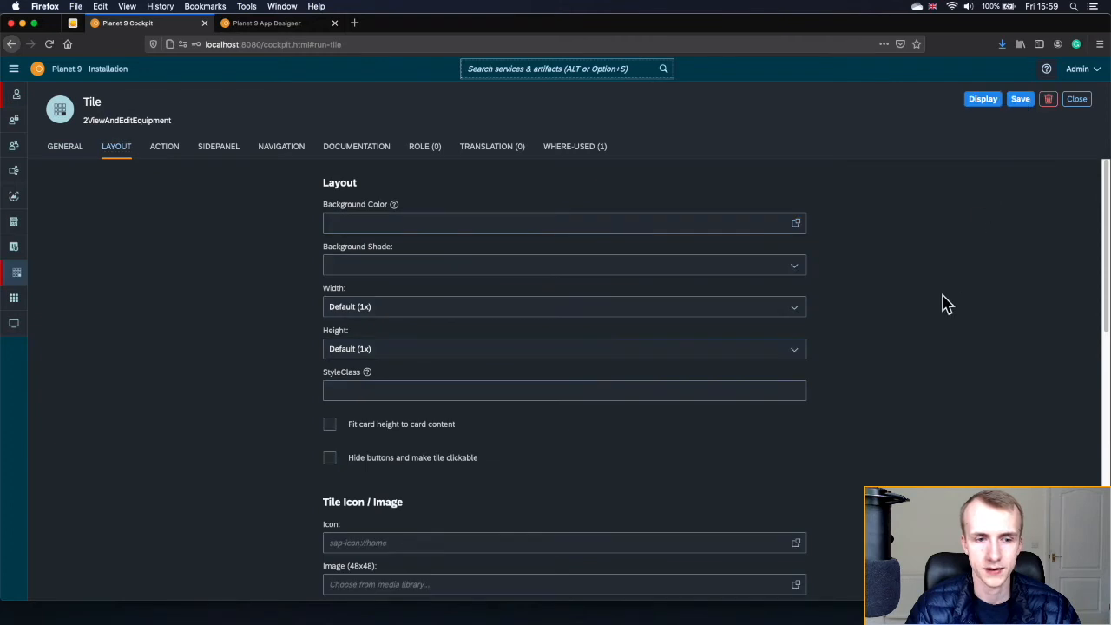
left_click(796, 584)
left_click(480, 247)
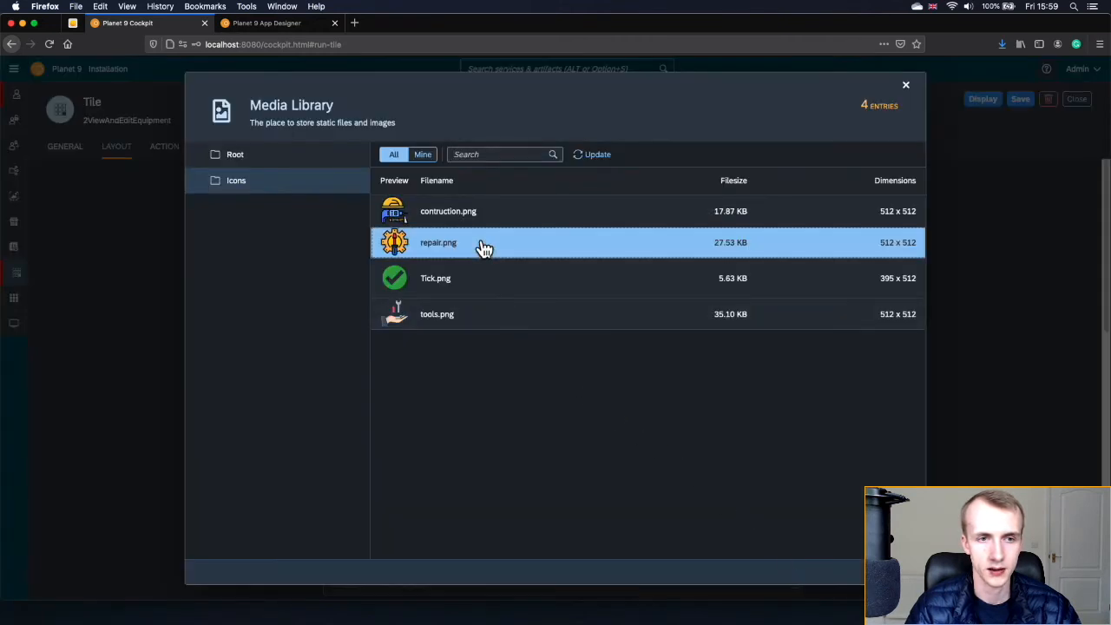
left_click(1022, 103)
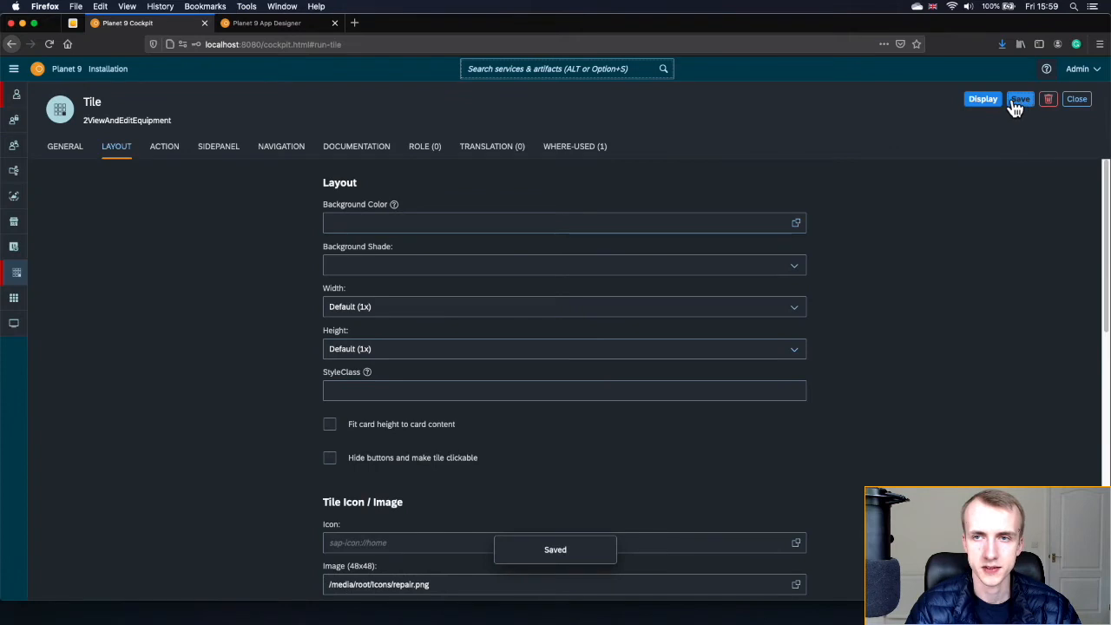
left_click(989, 103)
left_click(1076, 101)
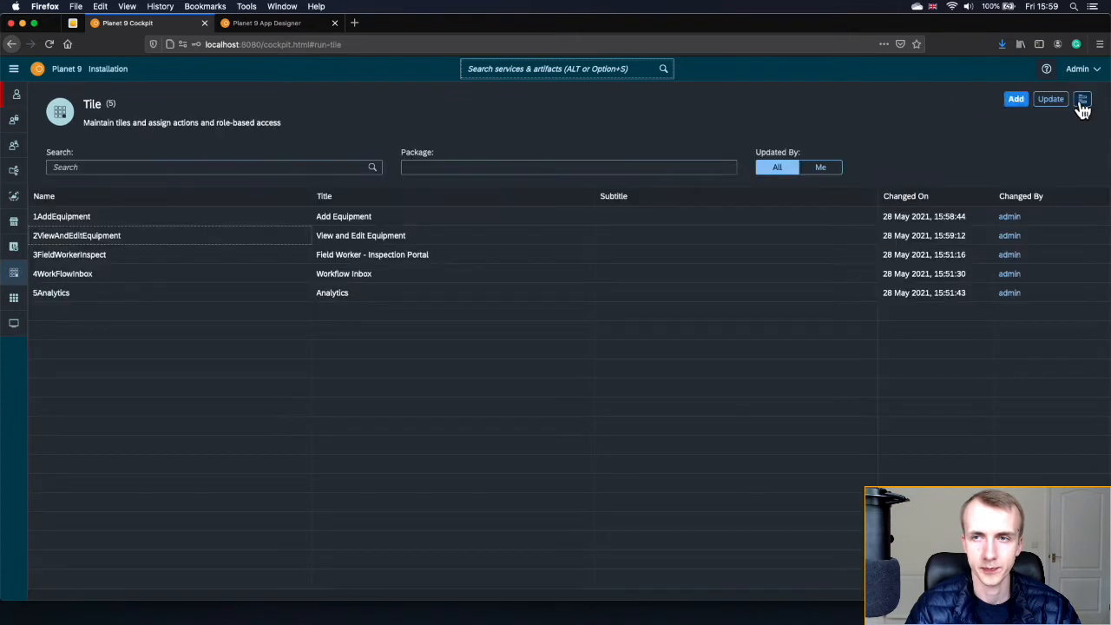
- Set the 3FieldWorkerInspect tile image to tools.png, save, and close the tile
left_click(156, 267)
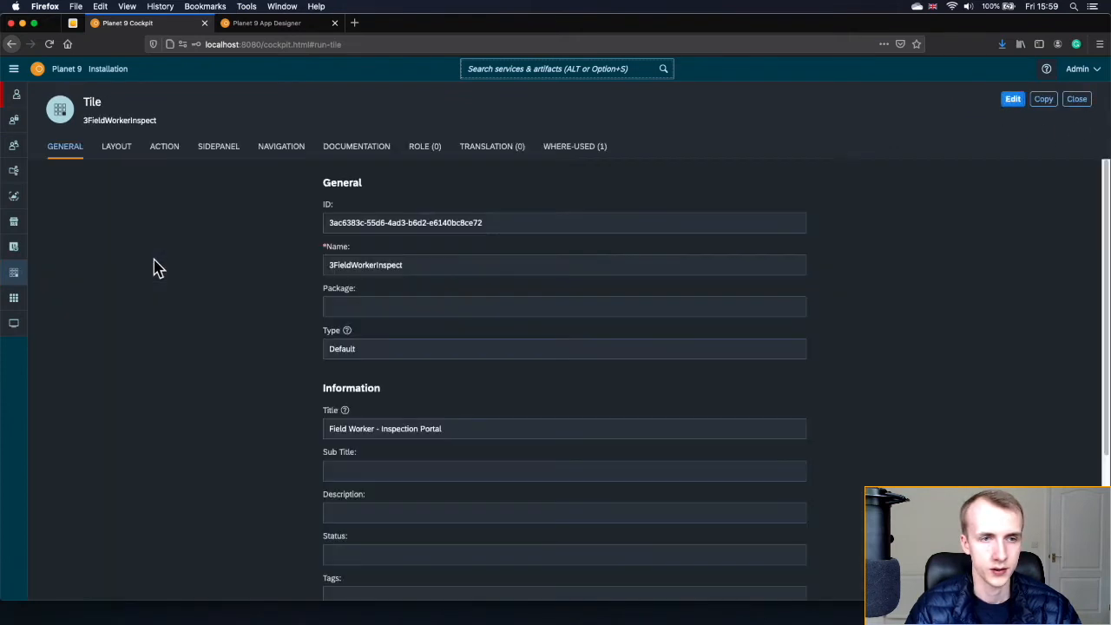
left_click(1013, 101)
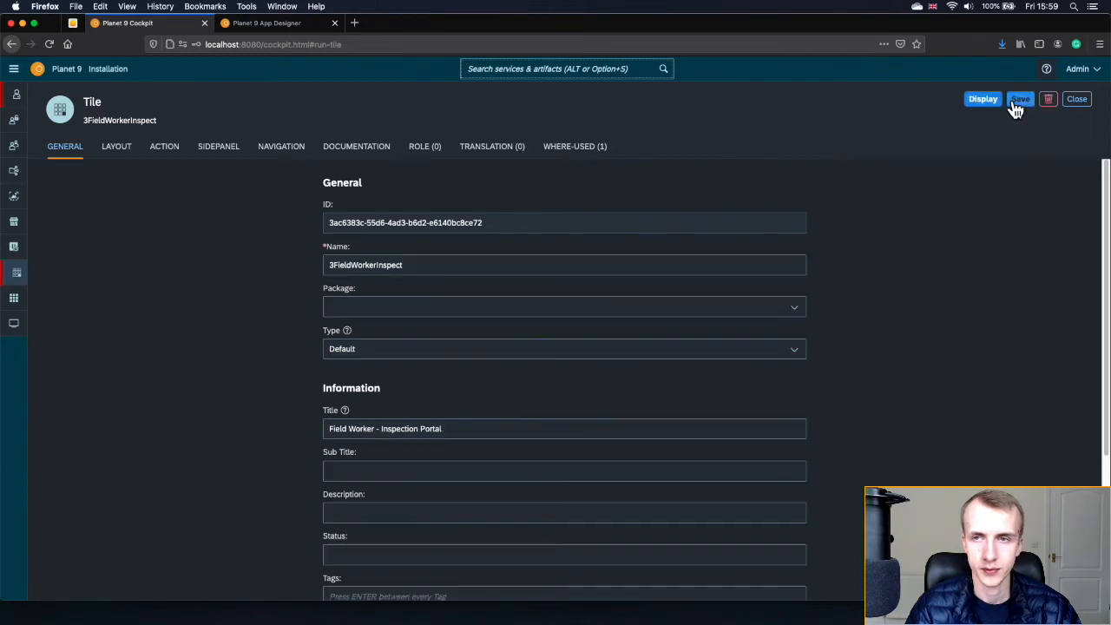
left_click(126, 155)
left_click(796, 588)
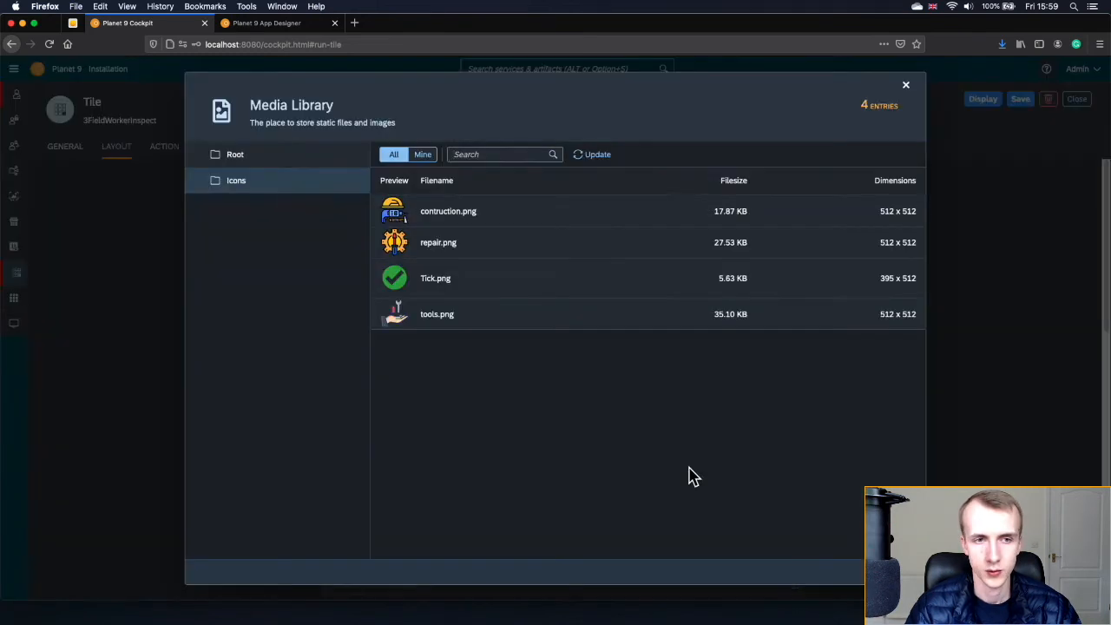
left_click(501, 322)
left_click(1020, 115)
left_click(995, 103)
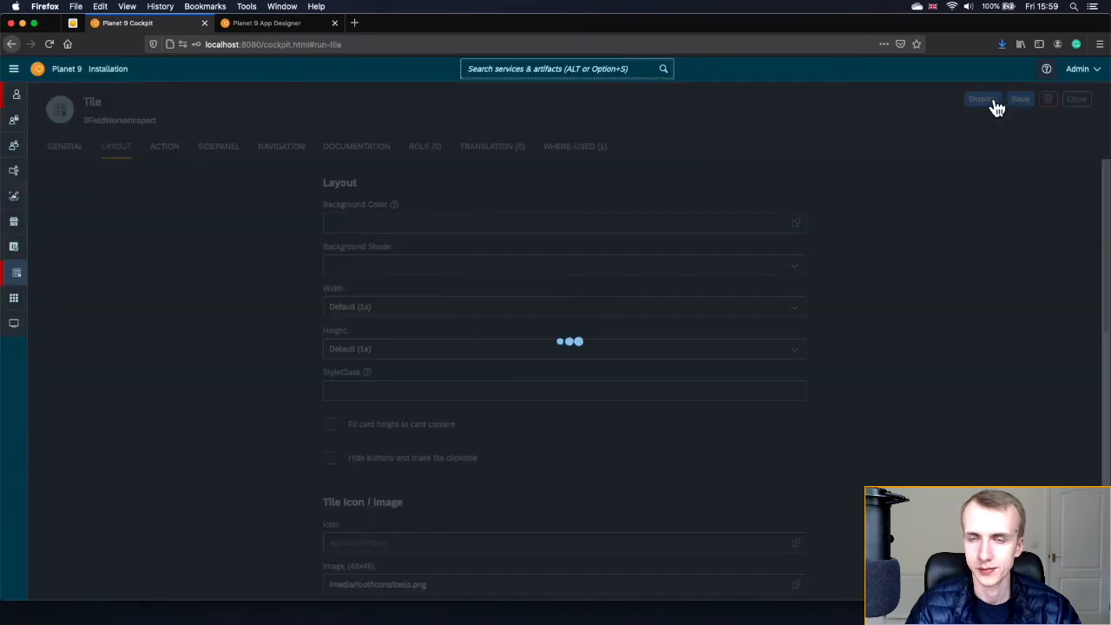
left_click(1076, 102)
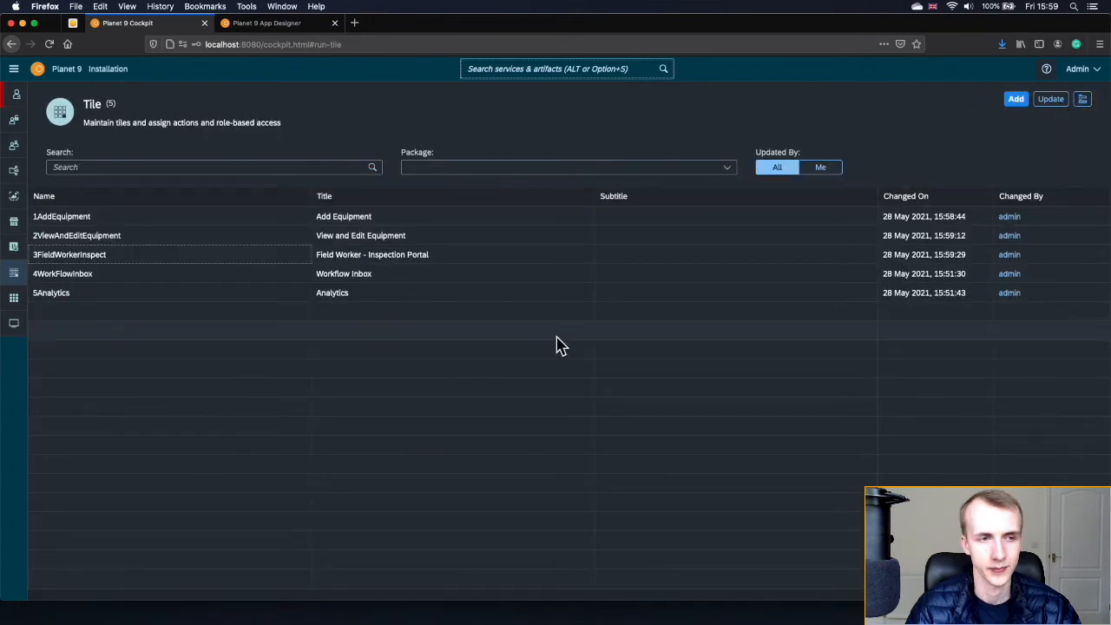
- Give the 4WorkFlowInbox tile the sap-icon://inbox icon, save, and close the tile
left_click(49, 276)
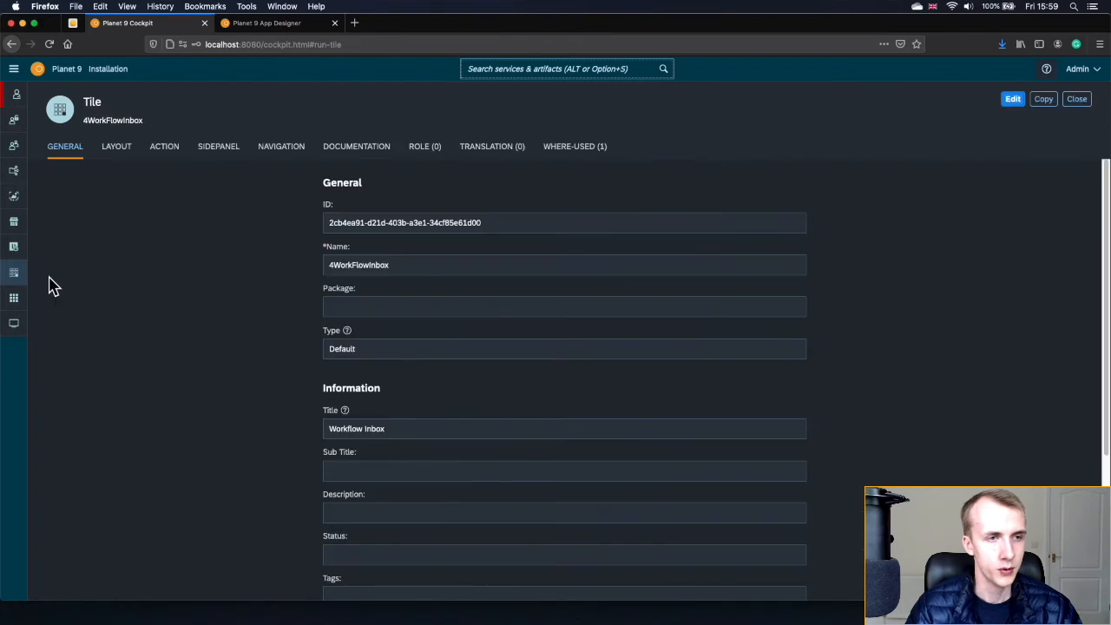
left_click(110, 154)
left_click(1011, 99)
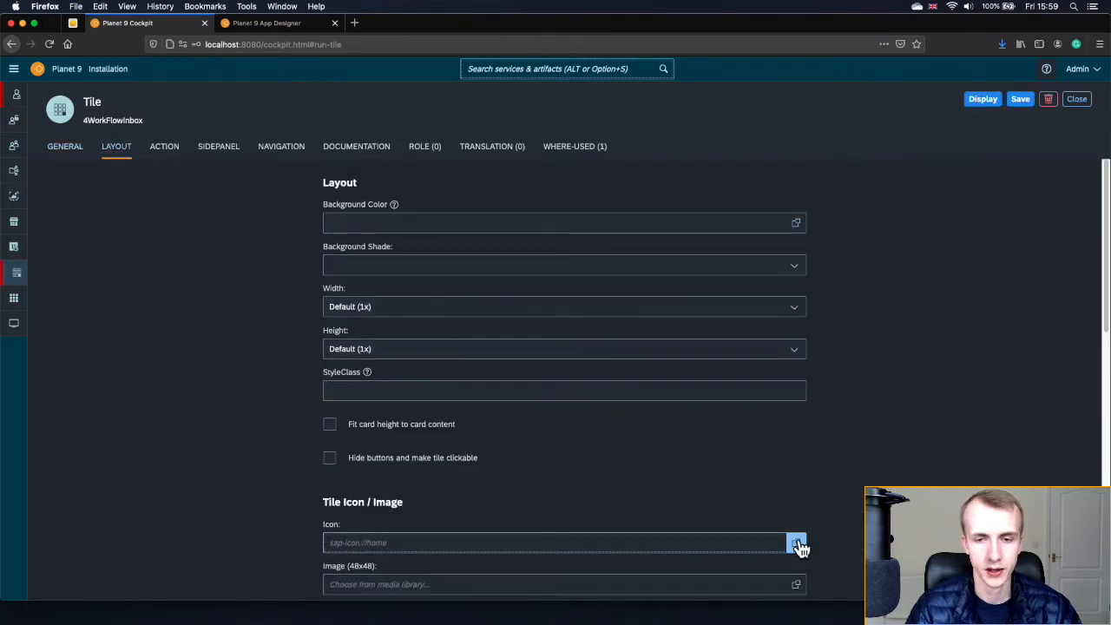
left_click(797, 544)
left_click(498, 154)
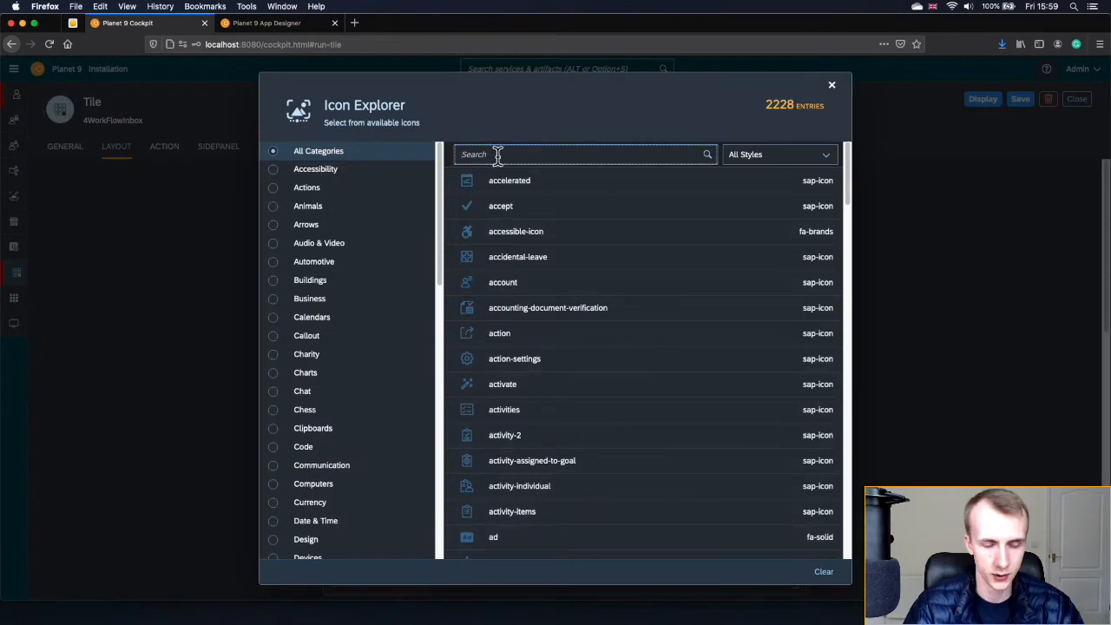
type("inbox")
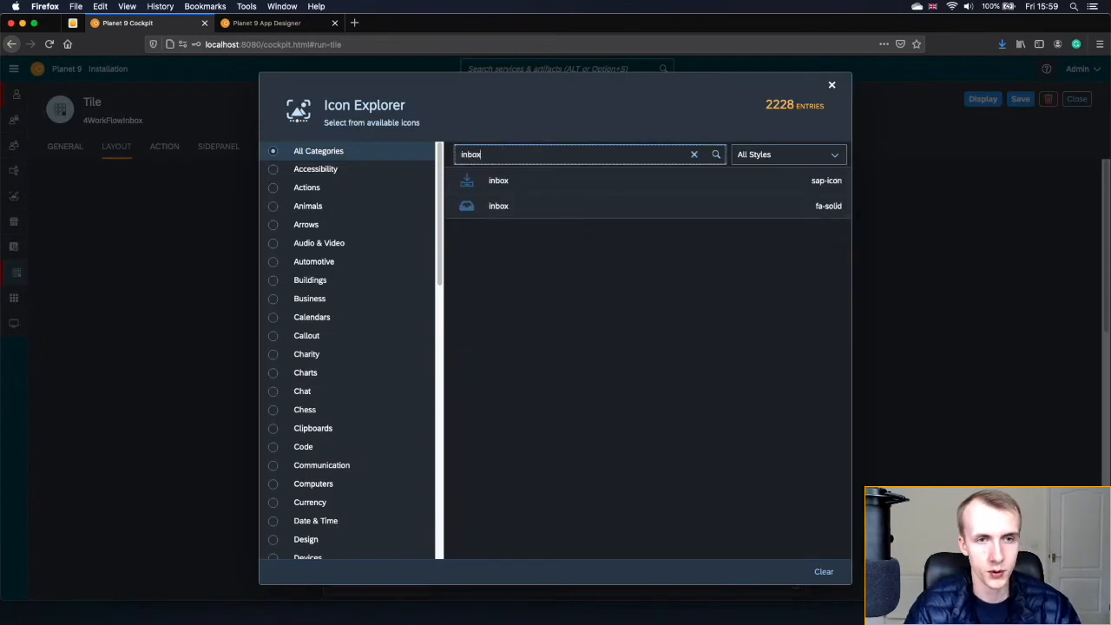
left_click(501, 184)
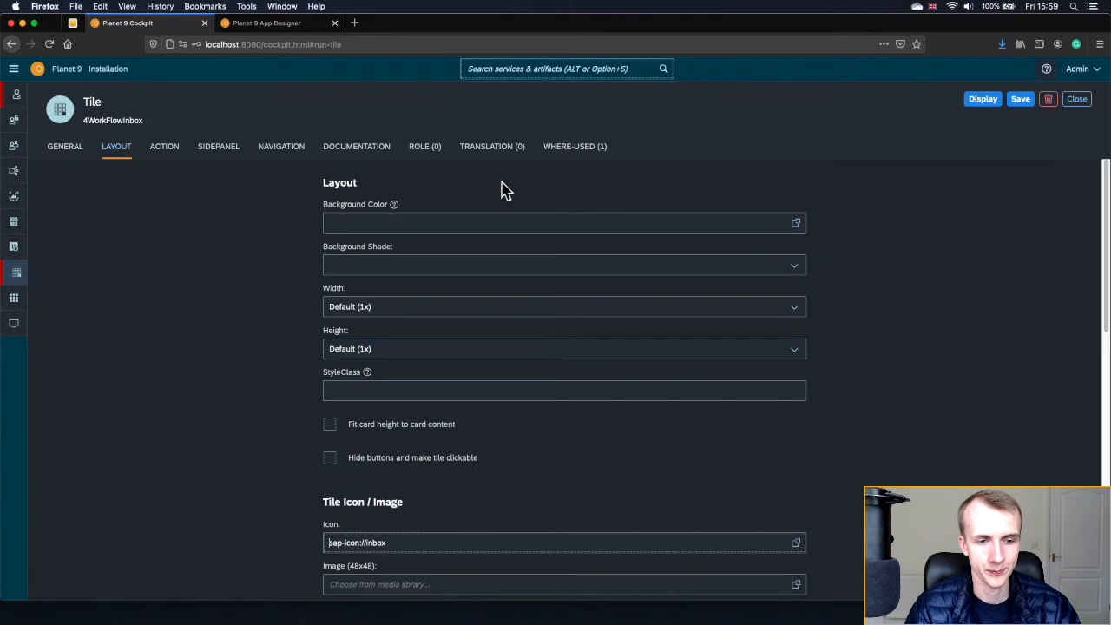
left_click(1022, 104)
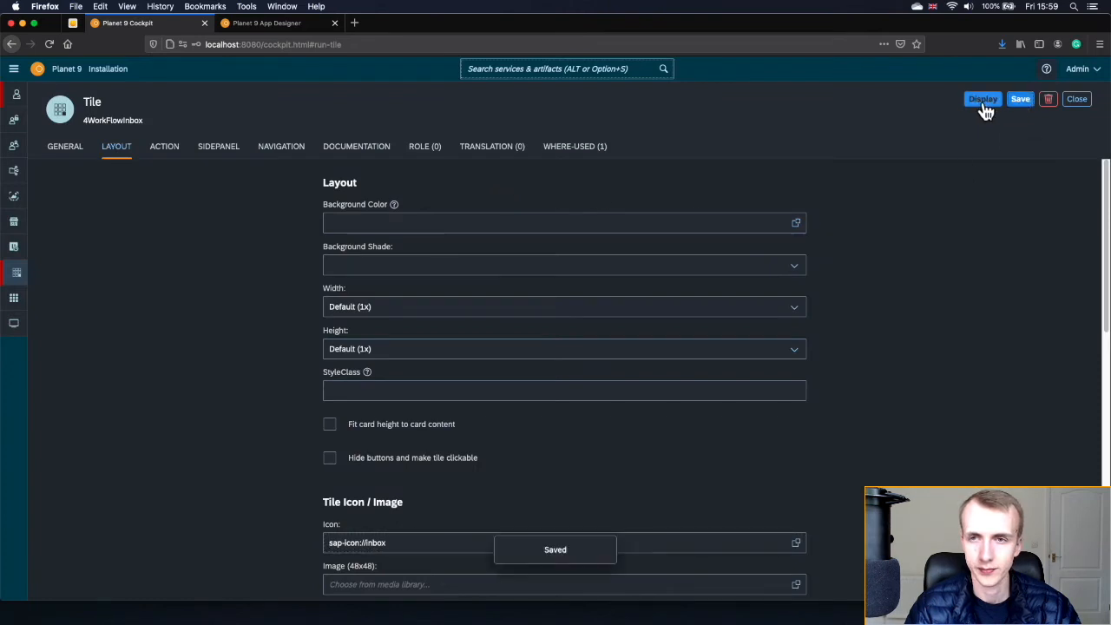
left_click(983, 103)
left_click(1076, 100)
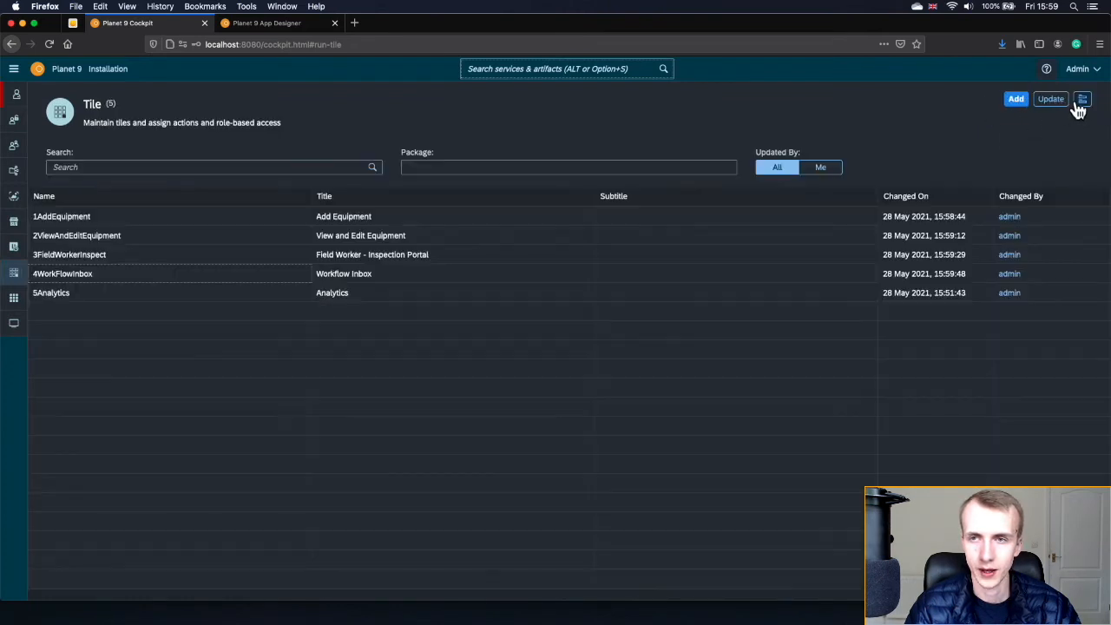
- Set the 5Analytics tile icon to filter-analytics, save, and reload the launchpad to check
left_click(171, 294)
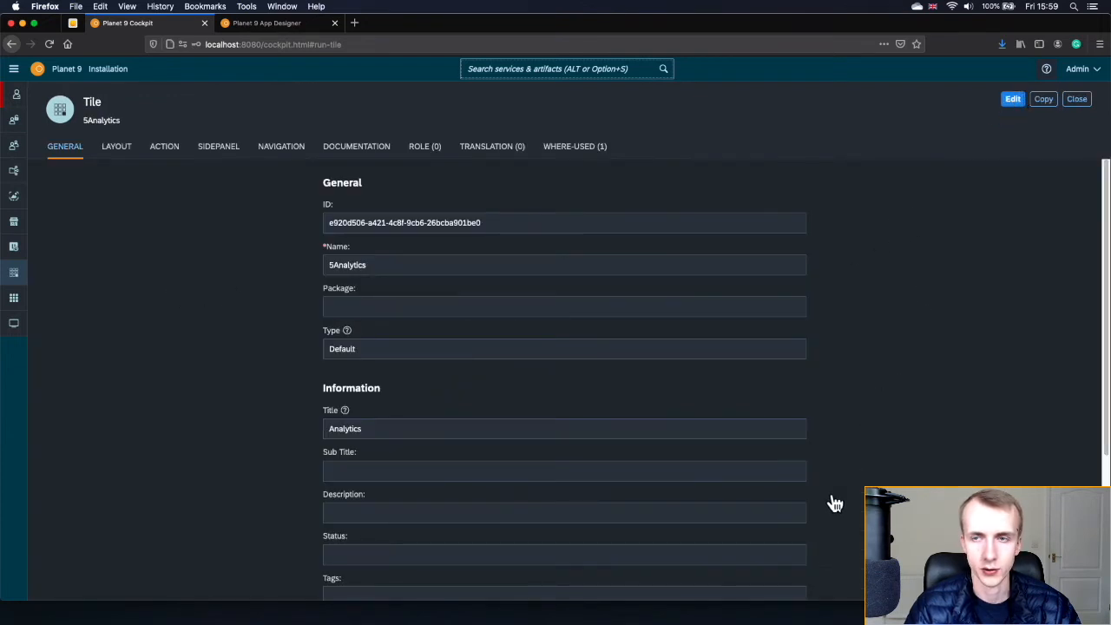
left_click(115, 149)
left_click(795, 543)
left_click(536, 153)
type("an")
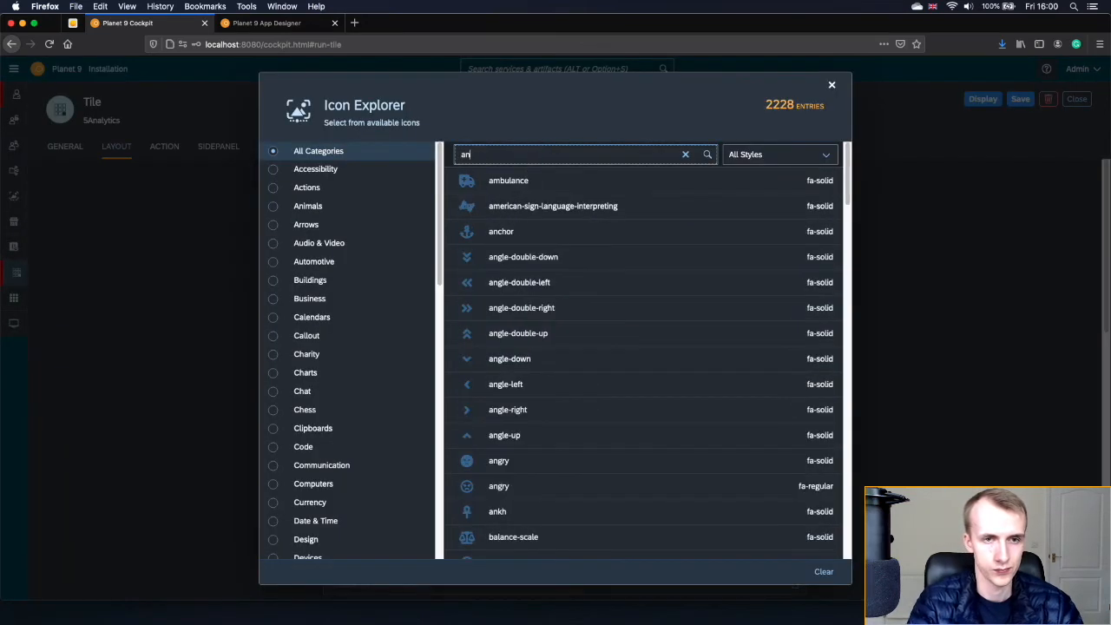
type("a")
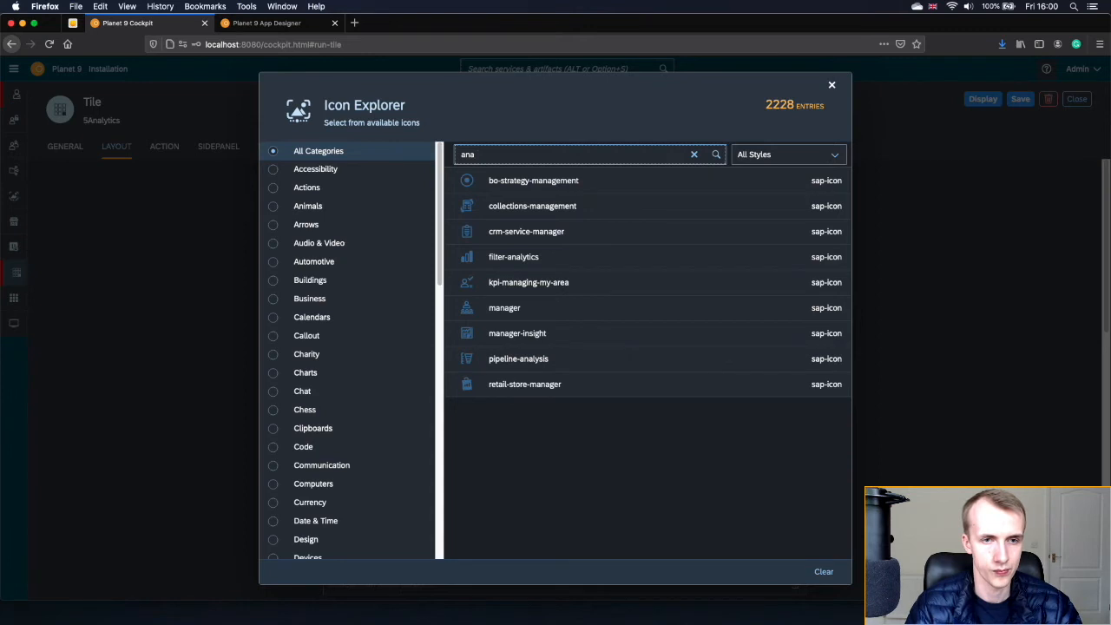
left_click(496, 258)
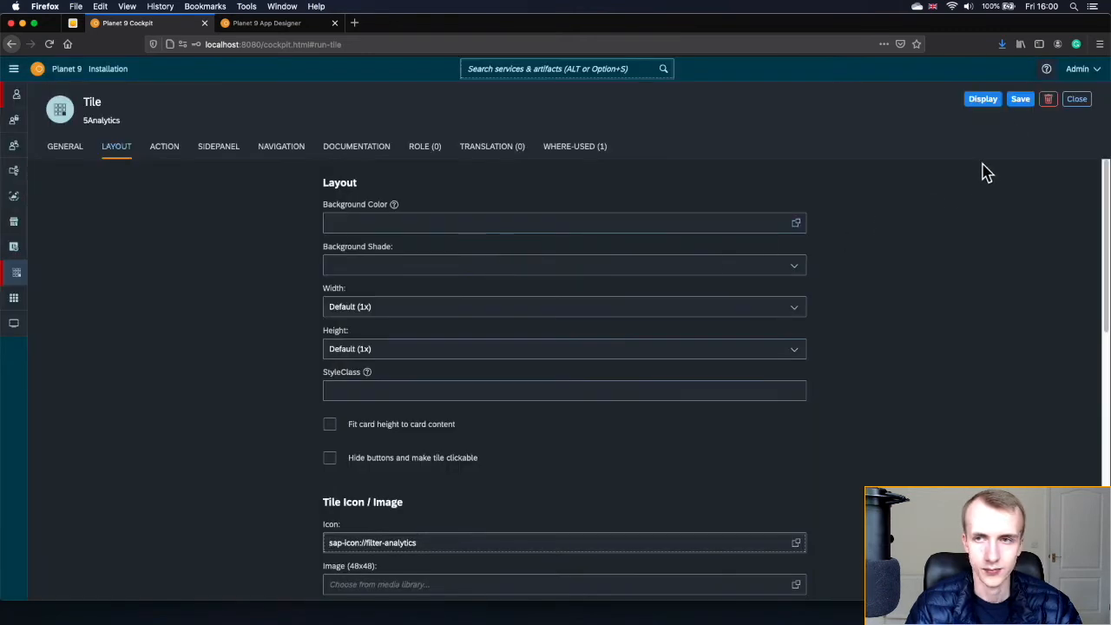
left_click(1020, 100)
left_click(984, 103)
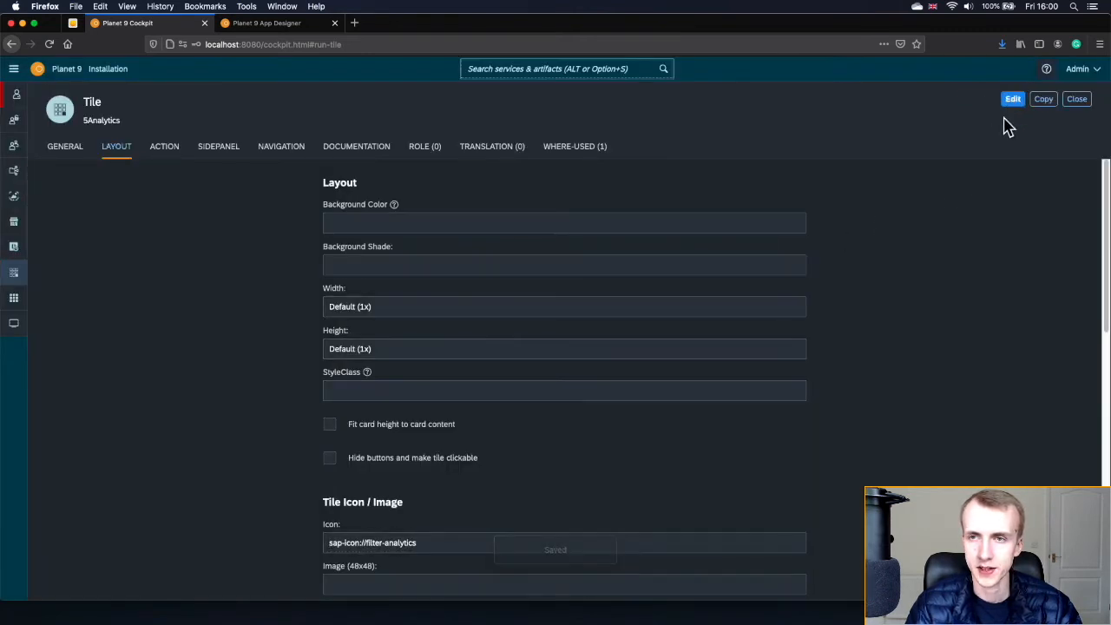
left_click(1075, 101)
left_click(73, 22)
left_click(50, 44)
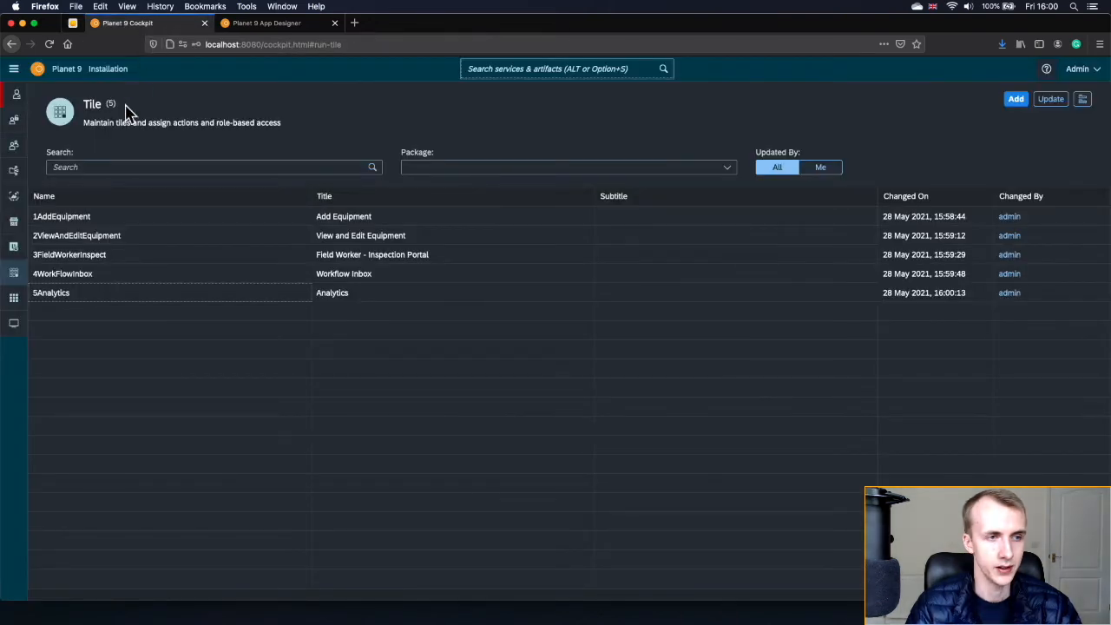
- Open the eLearning Launchpad's Layout tab in edit mode
left_click(13, 73)
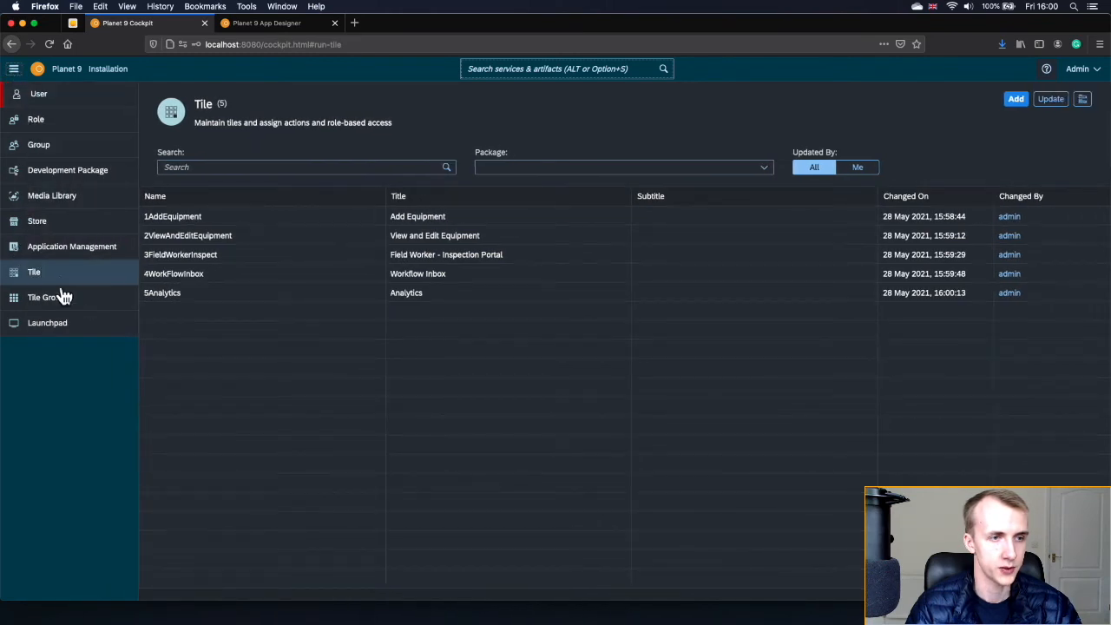
left_click(63, 337)
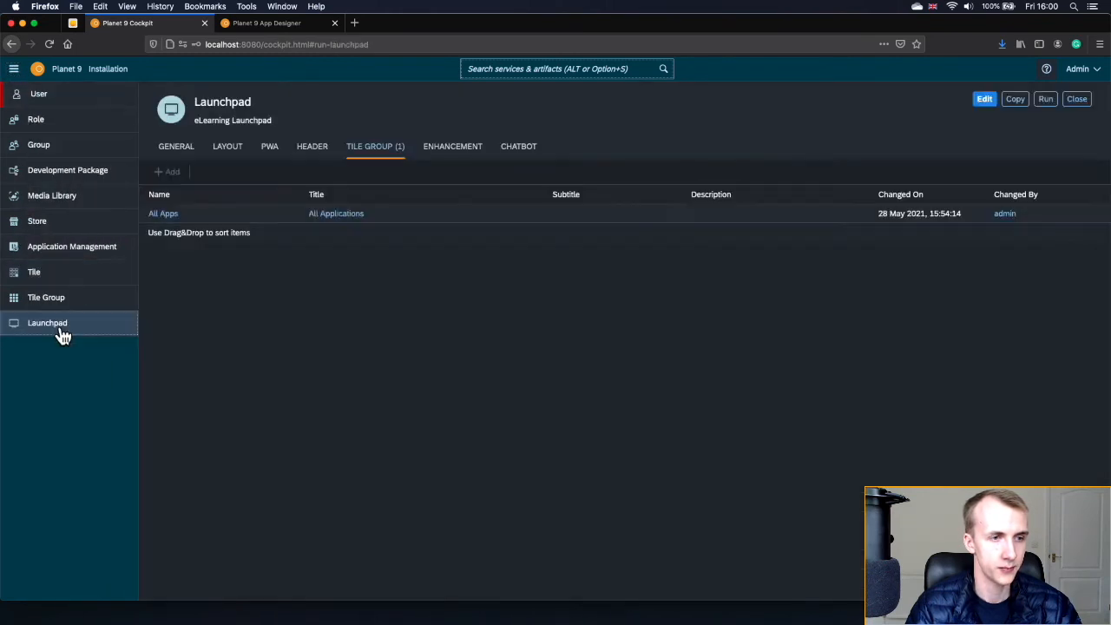
left_click(17, 75)
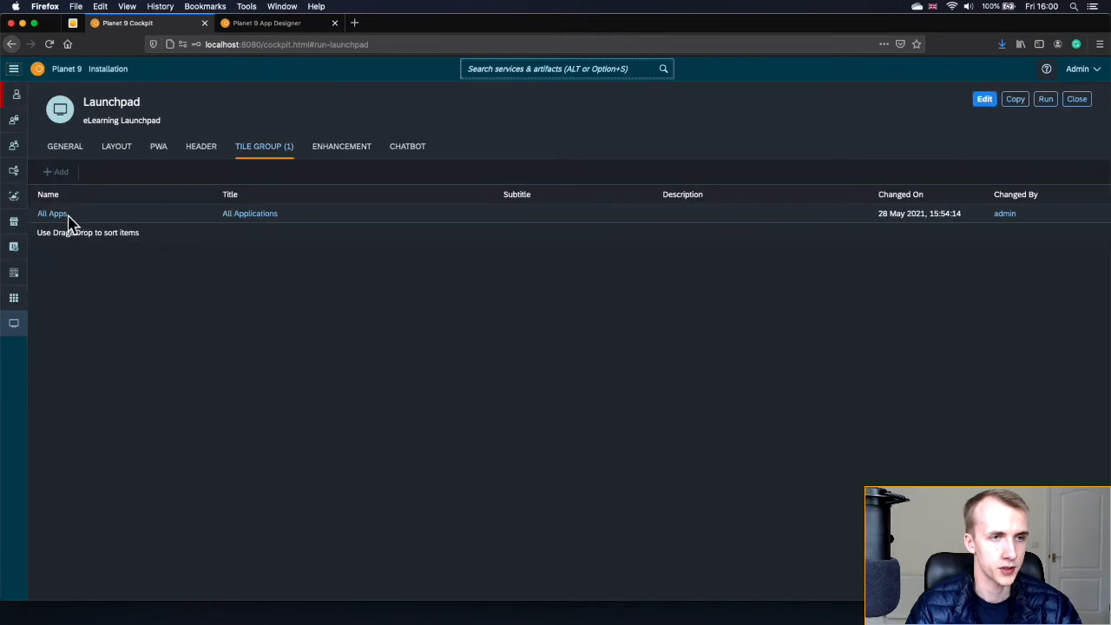
left_click(109, 148)
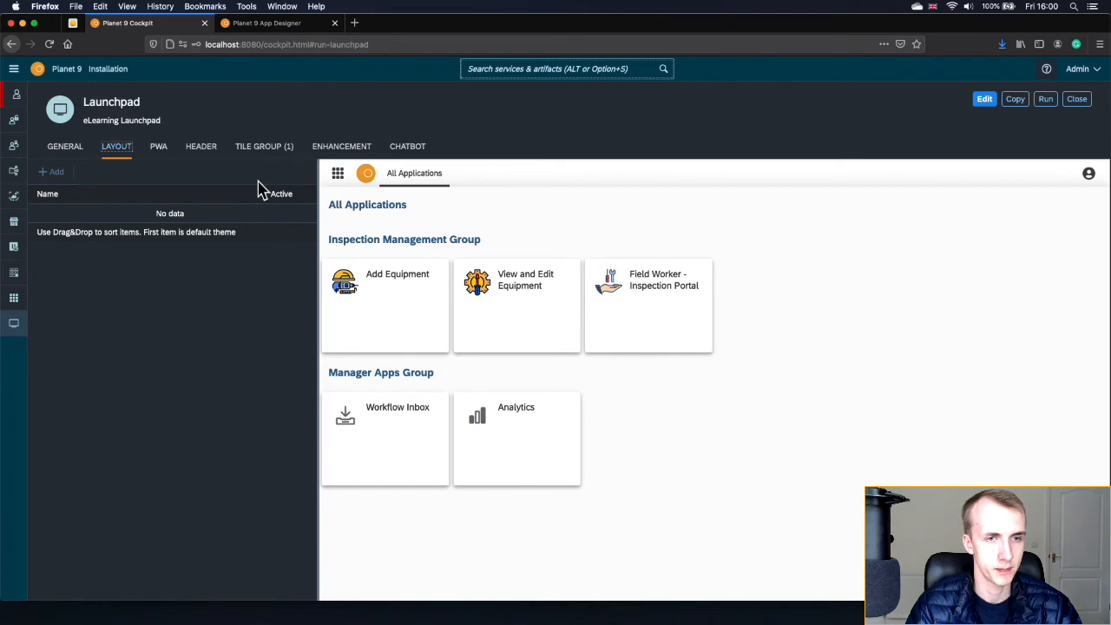
left_click(989, 102)
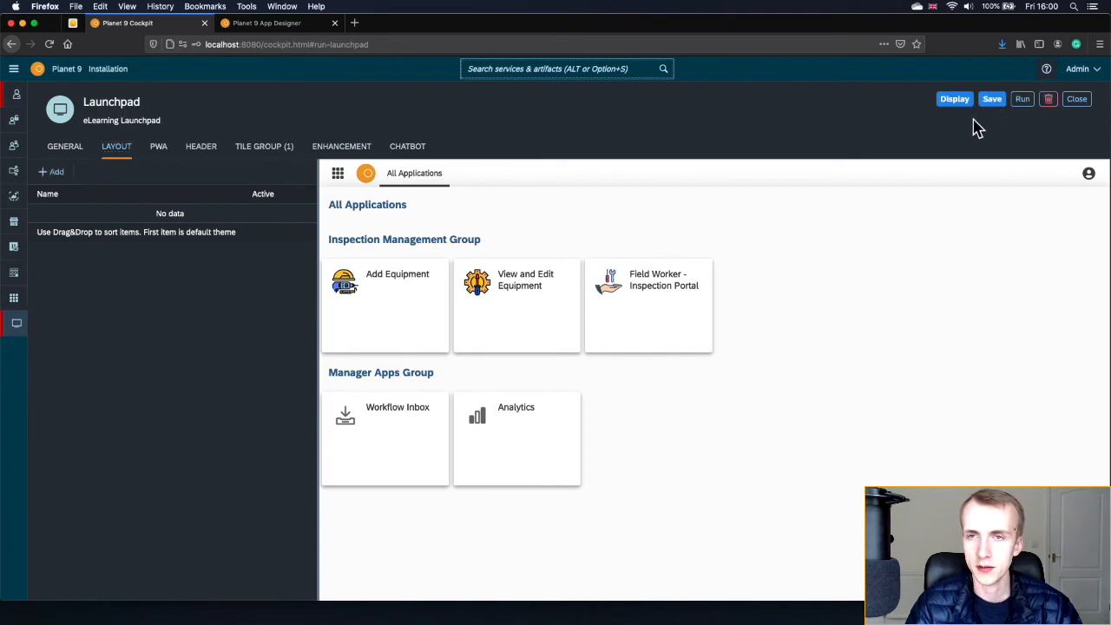
- Add and save a layout named 'eLearning Layout', then glance at the preview's user settings
left_click(52, 173)
left_click(107, 248)
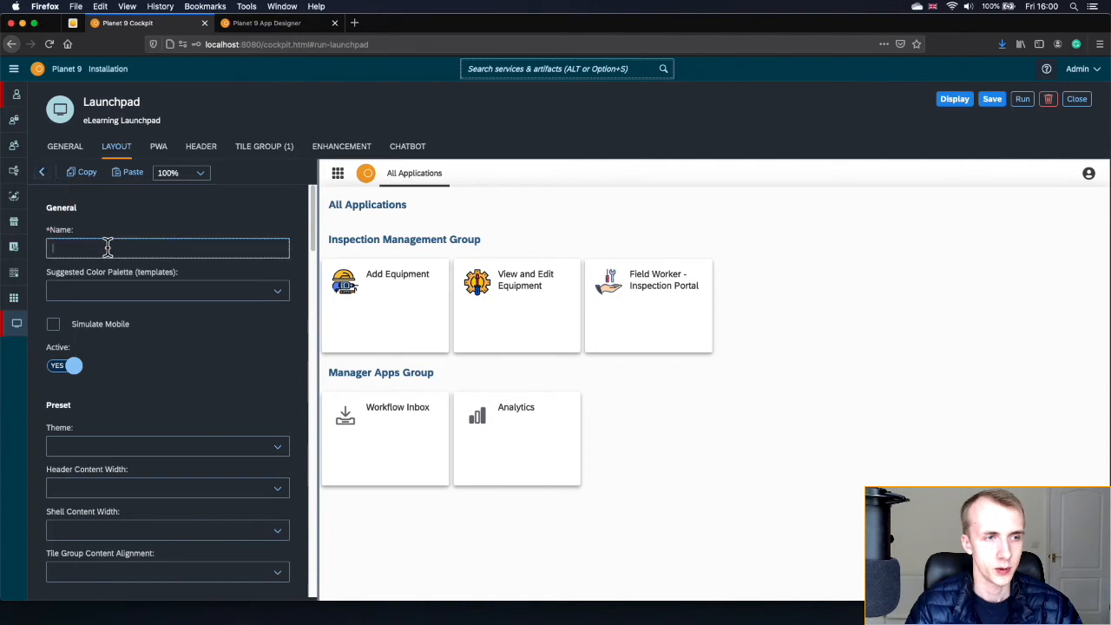
type("elearni")
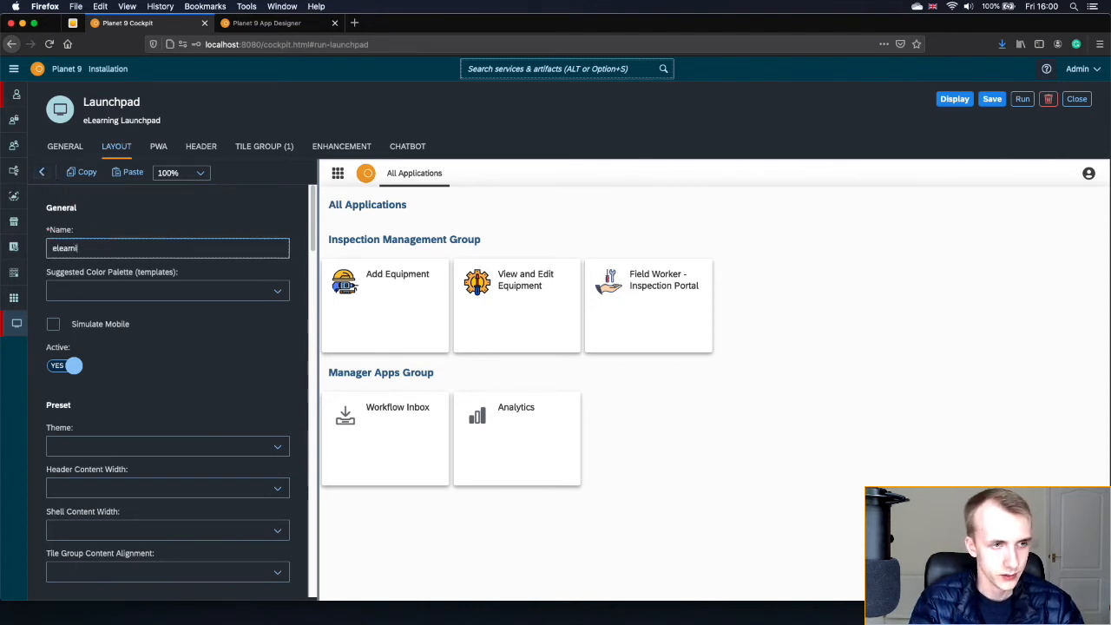
type("nLearning Layout")
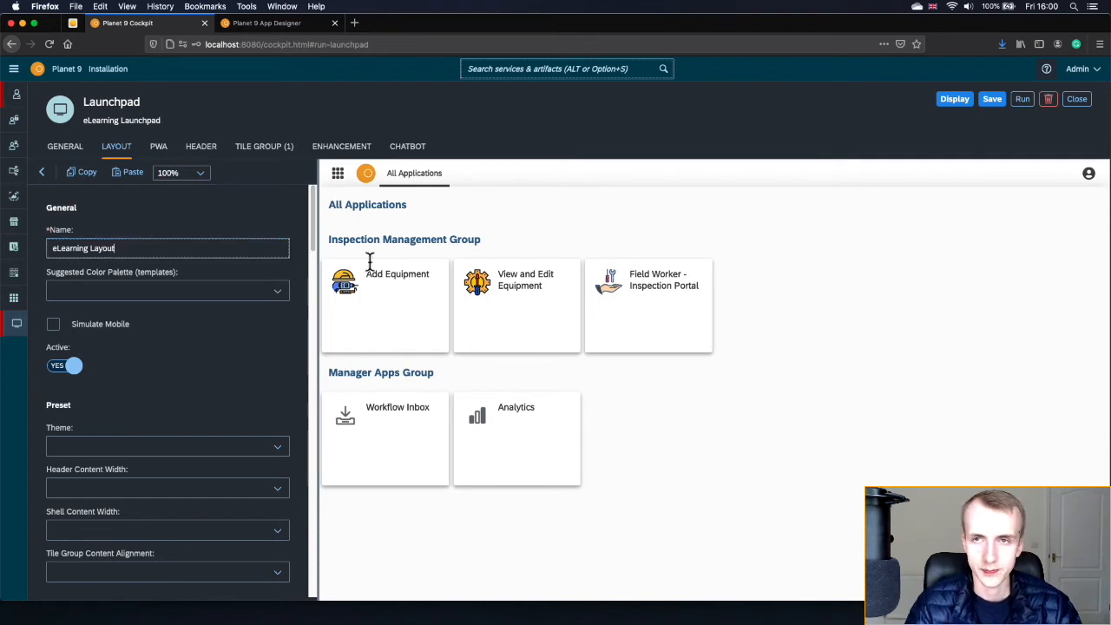
left_click(992, 99)
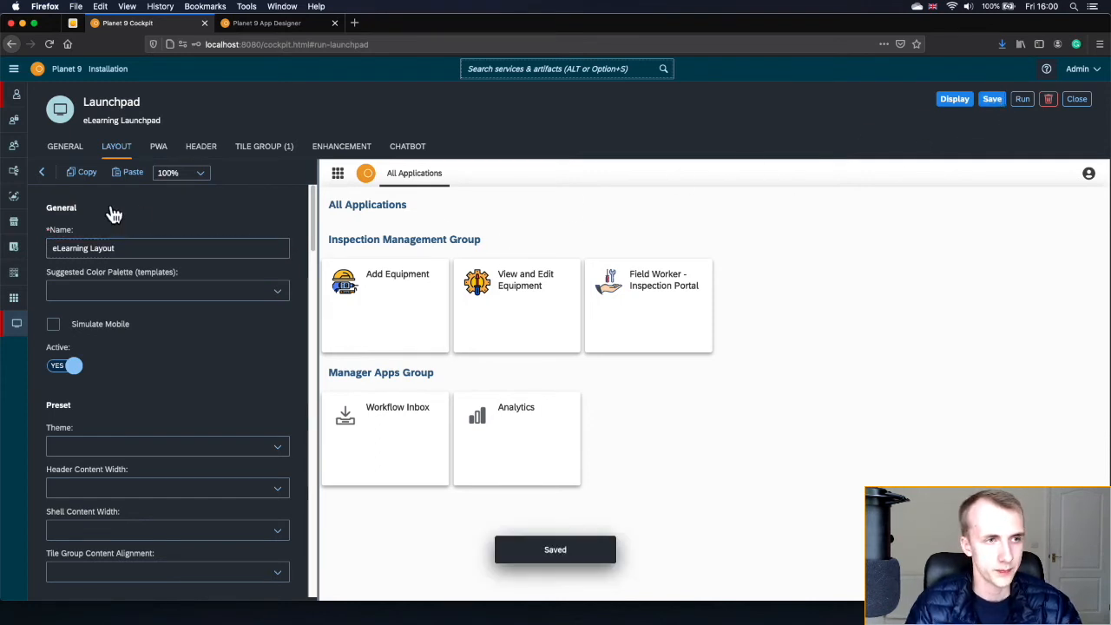
left_click(40, 172)
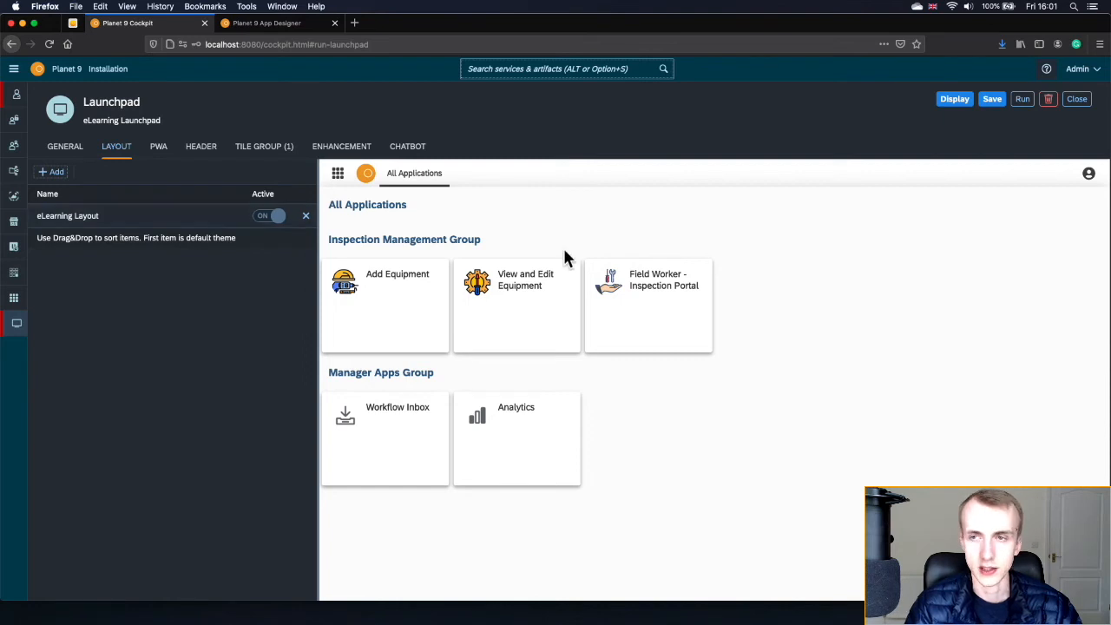
left_click(1088, 174)
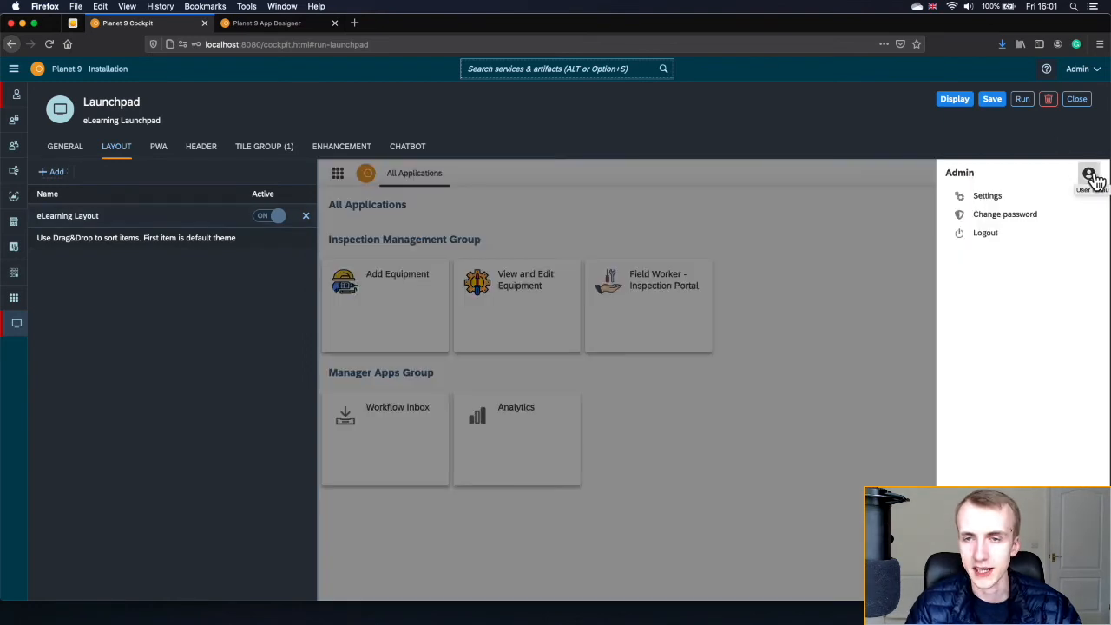
left_click(1039, 198)
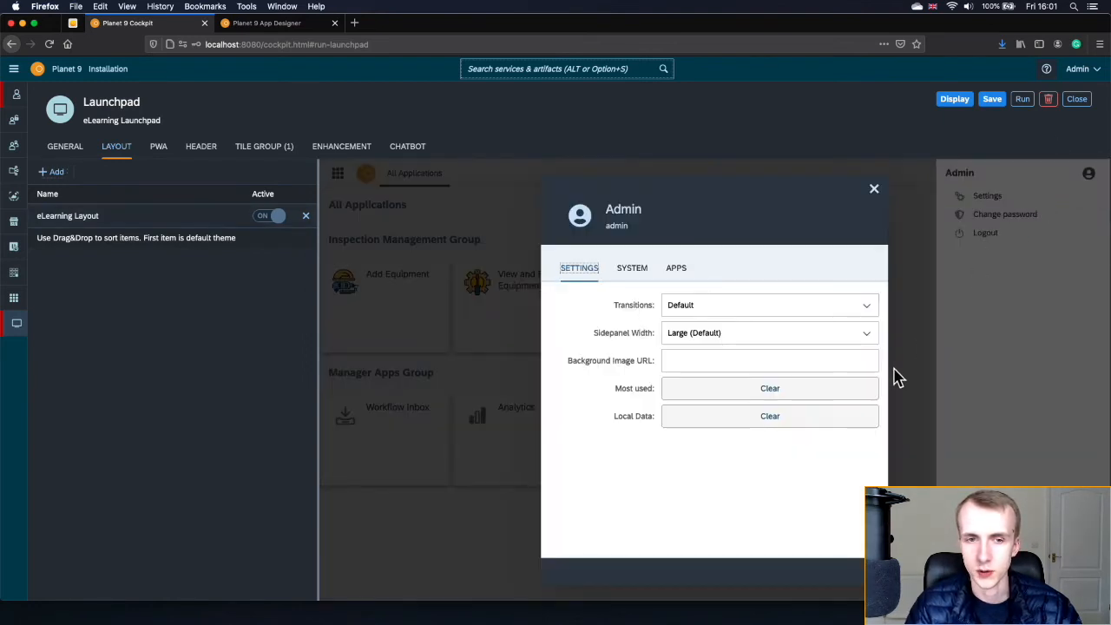
left_click(875, 189)
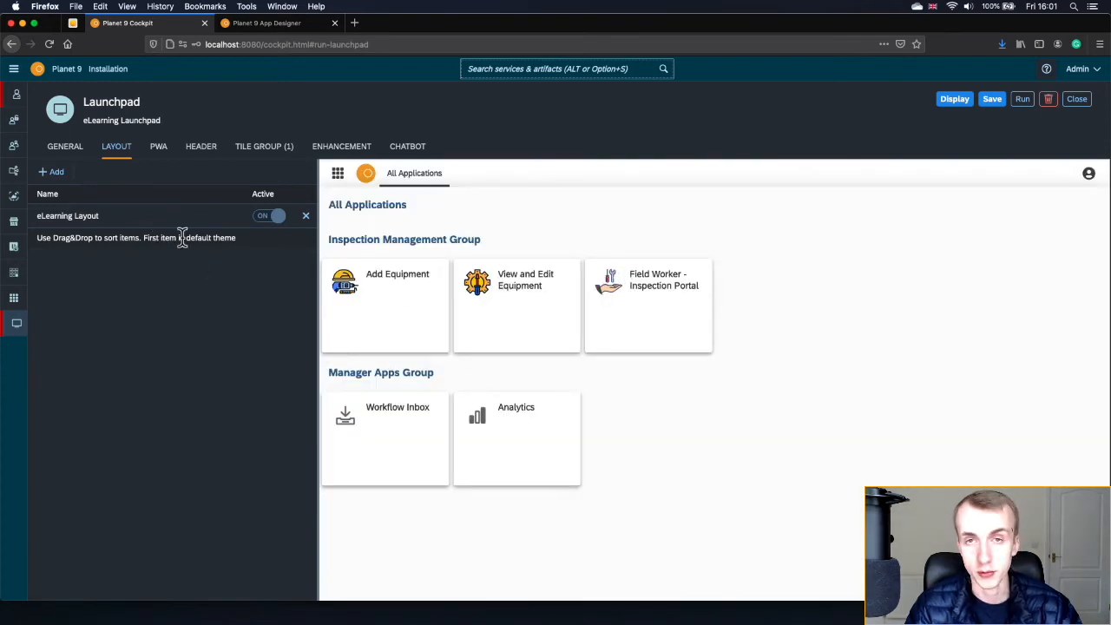
- Set the eLearning Layout page background to SimpleEquipmentBackground.jpg and save it
left_click(159, 218)
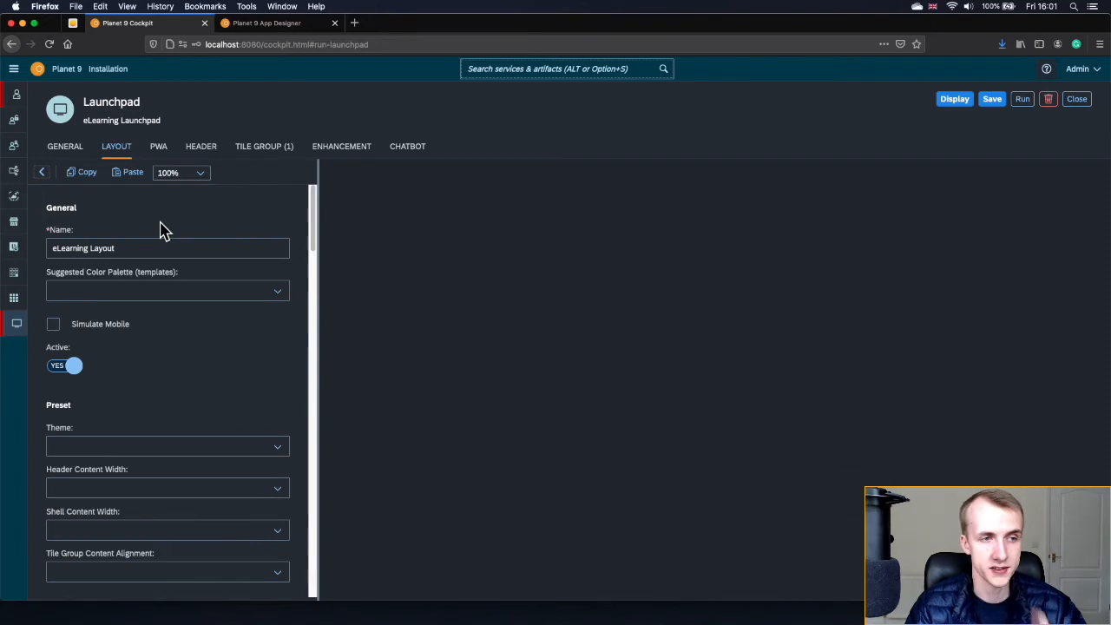
scroll(205, 349, "down", 3)
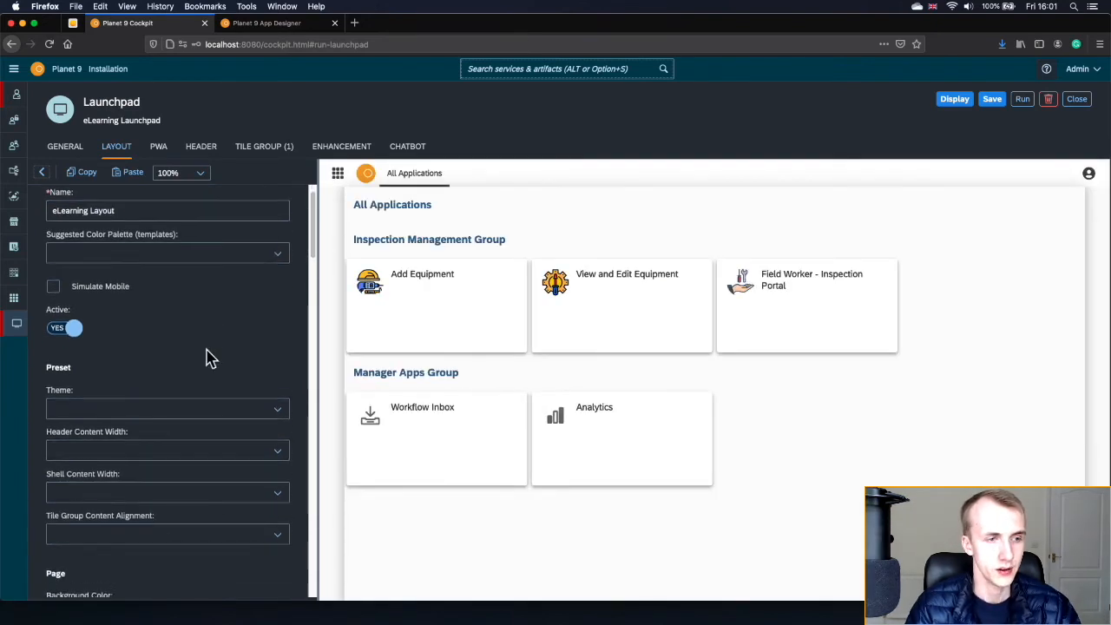
scroll(206, 355, "down", 4)
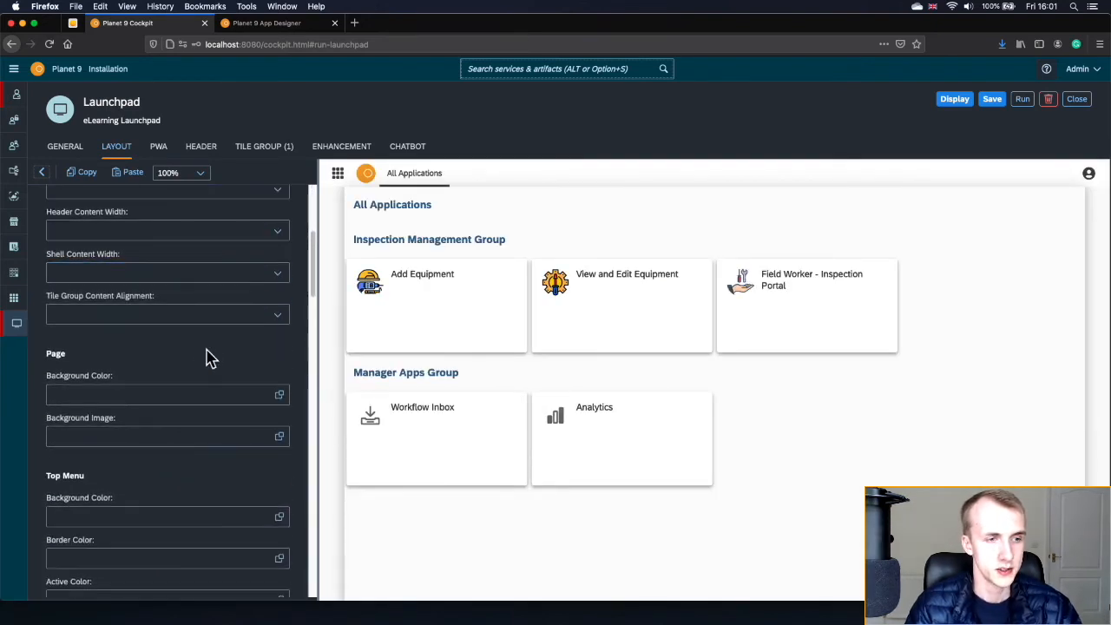
left_click(278, 414)
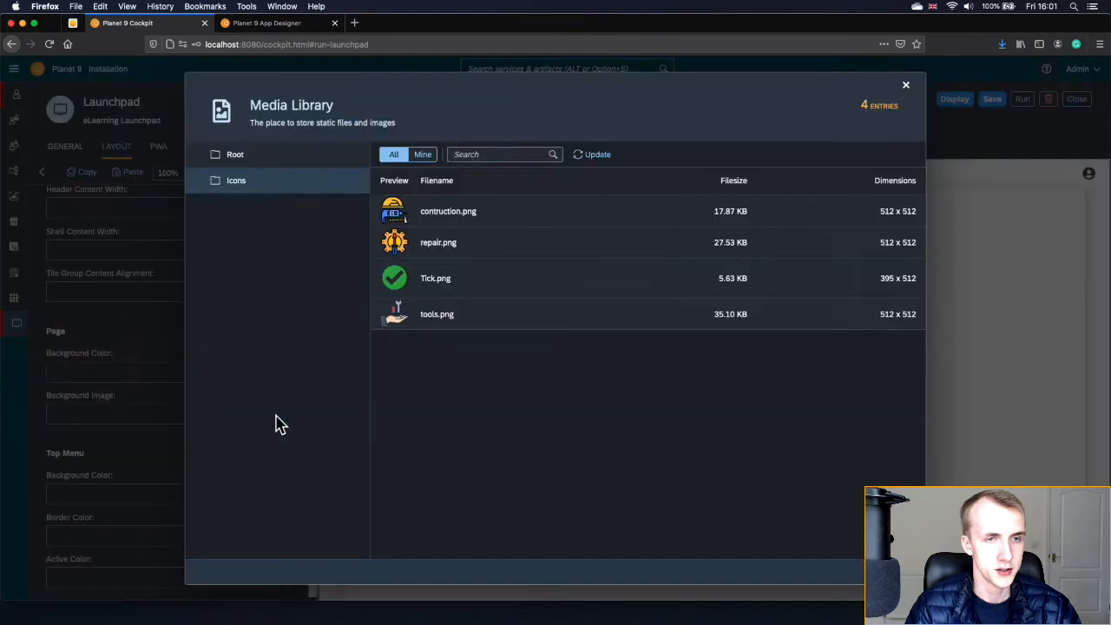
left_click(267, 161)
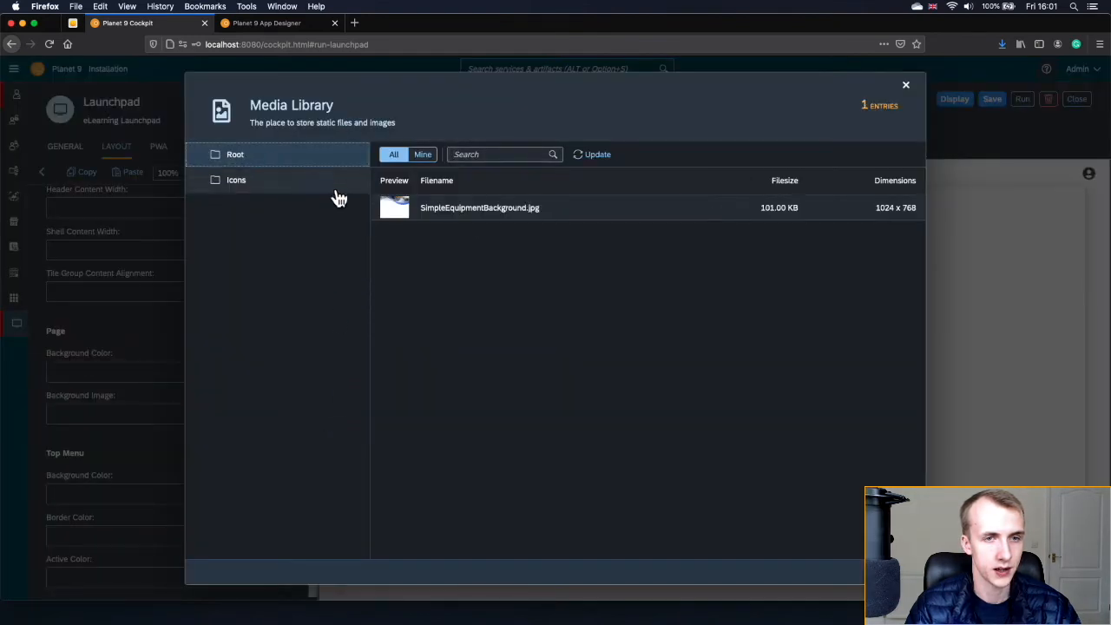
left_click(482, 208)
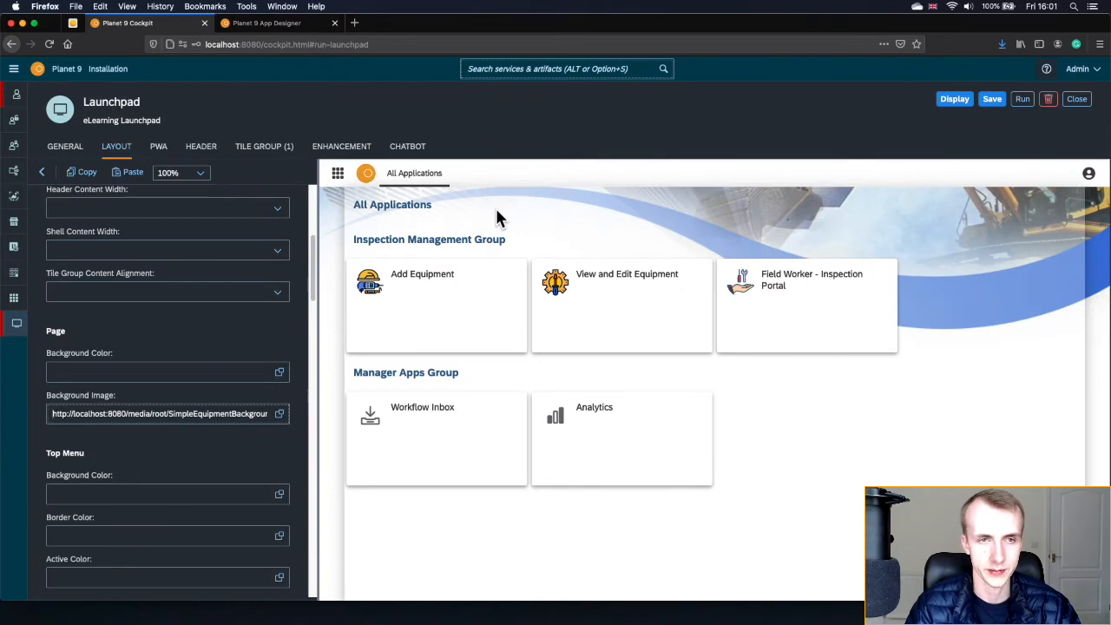
left_click(992, 101)
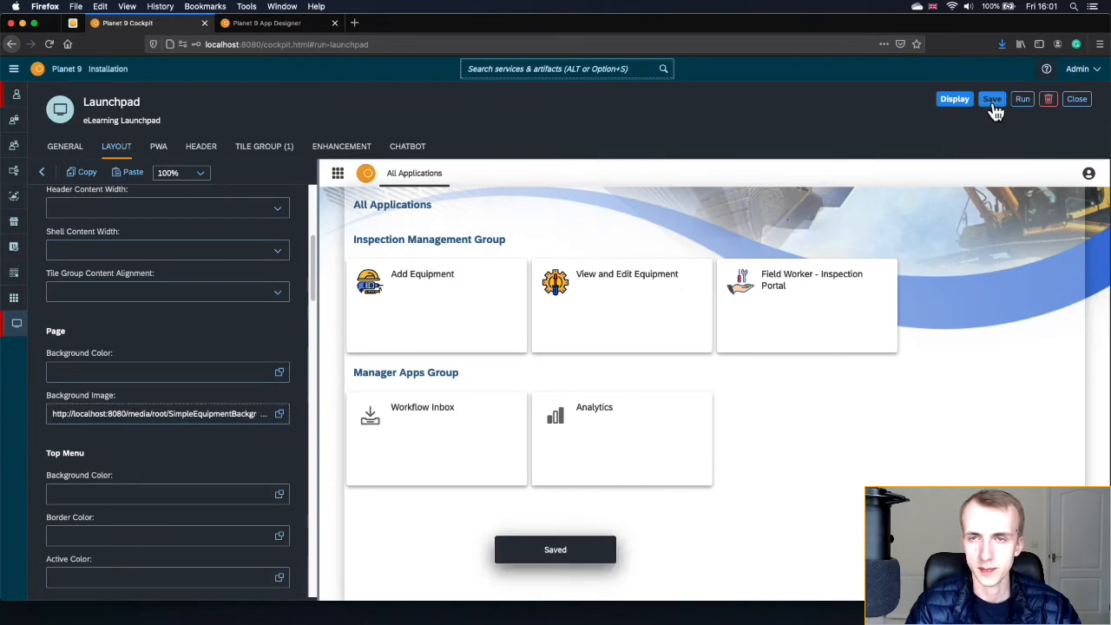
left_click(958, 105)
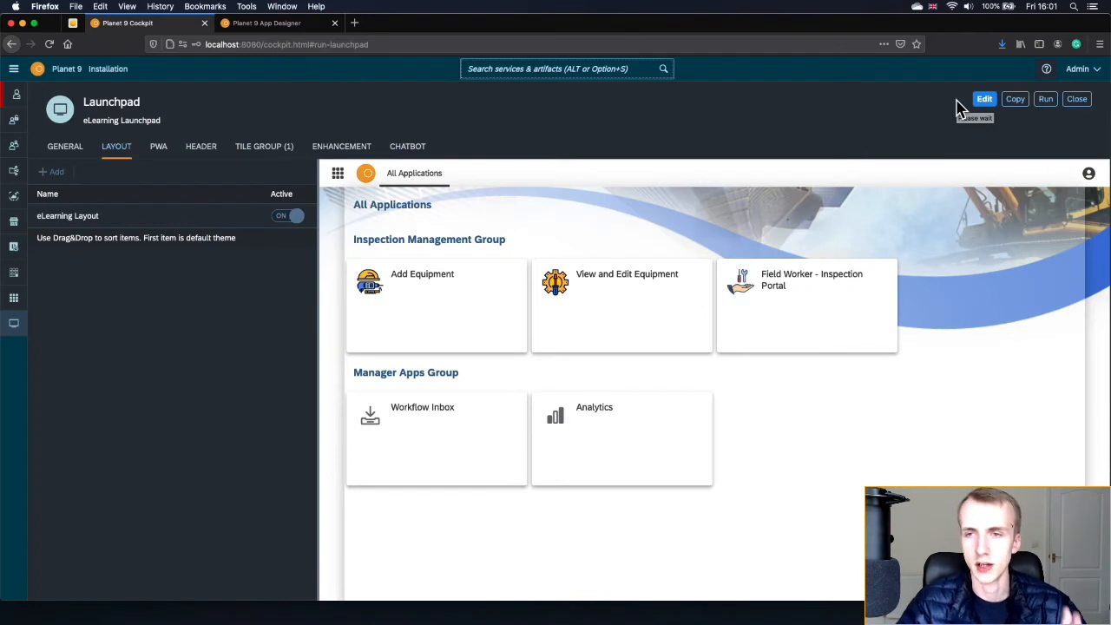
- Review the eLearning Layout settings again and switch to the running launchpad tab
mouse_move(457, 180)
left_click(179, 216)
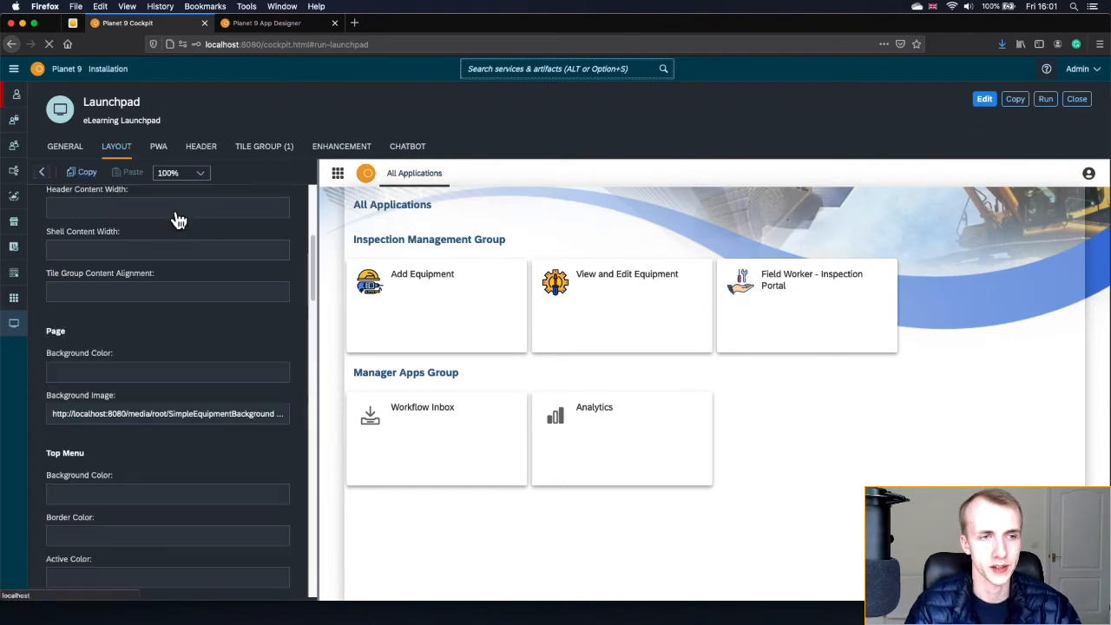
scroll(144, 481, "down", 3)
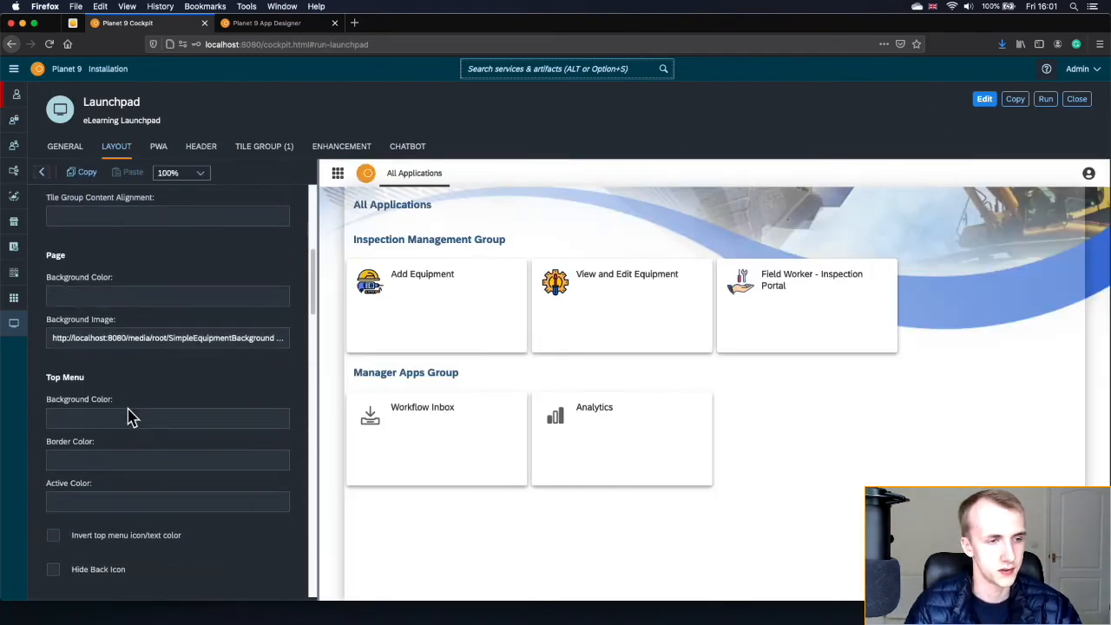
scroll(131, 399, "down", 5)
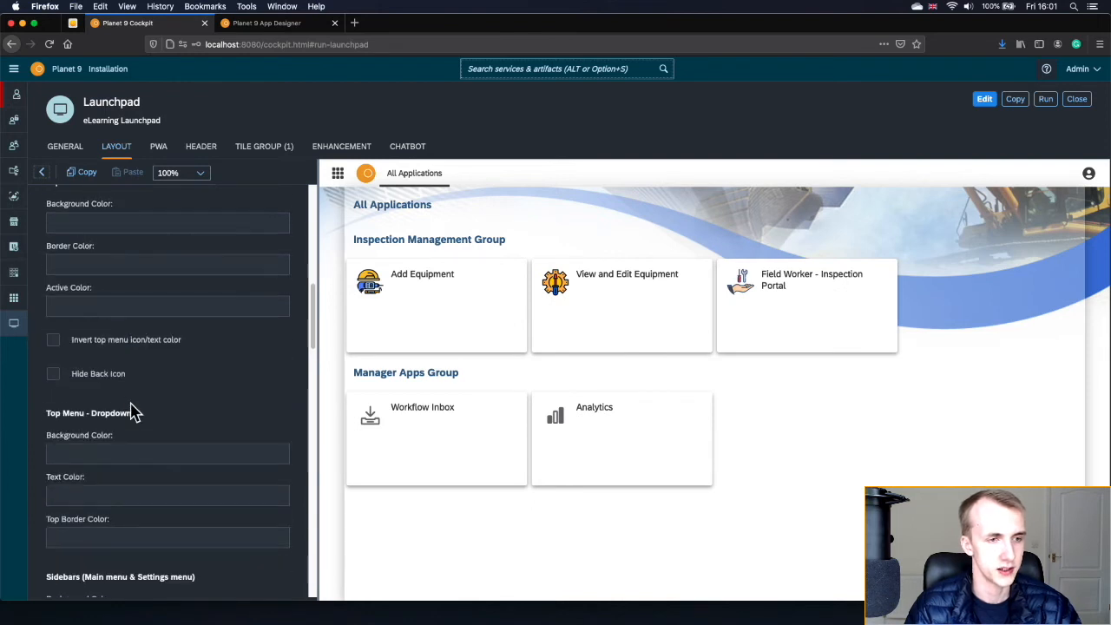
scroll(167, 415, "down", 9)
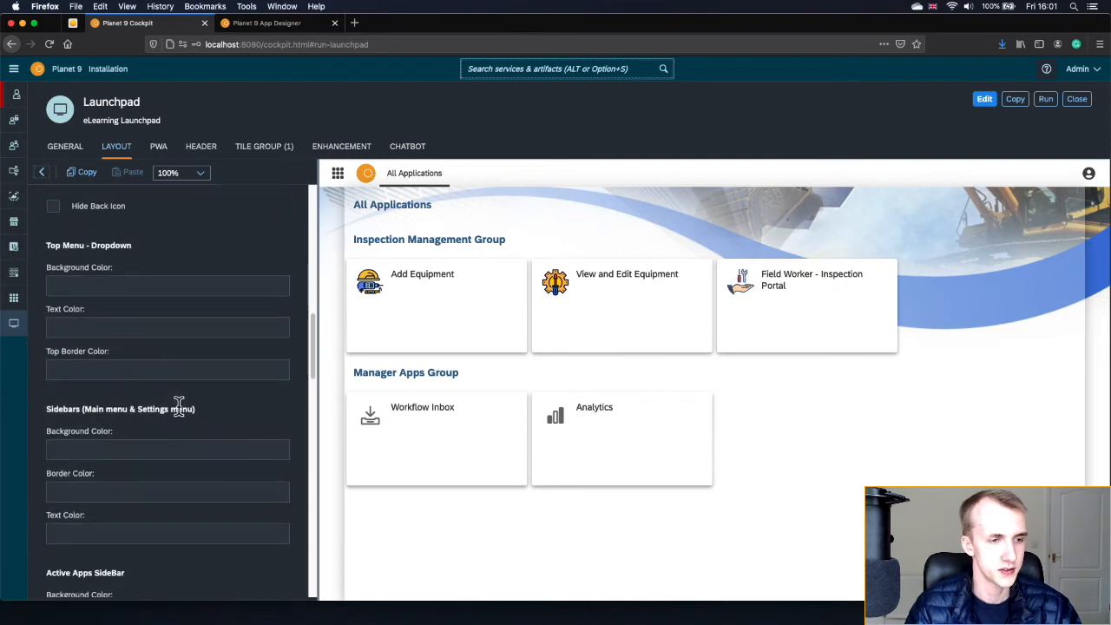
scroll(180, 410, "down", 2)
scroll(180, 414, "up", 15)
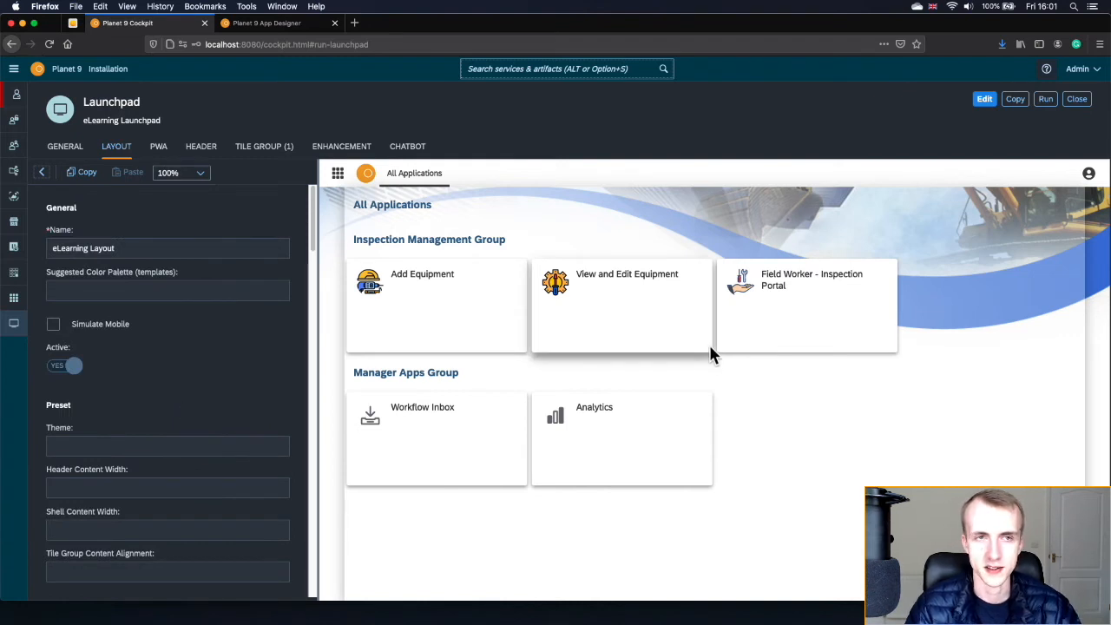
left_click(73, 24)
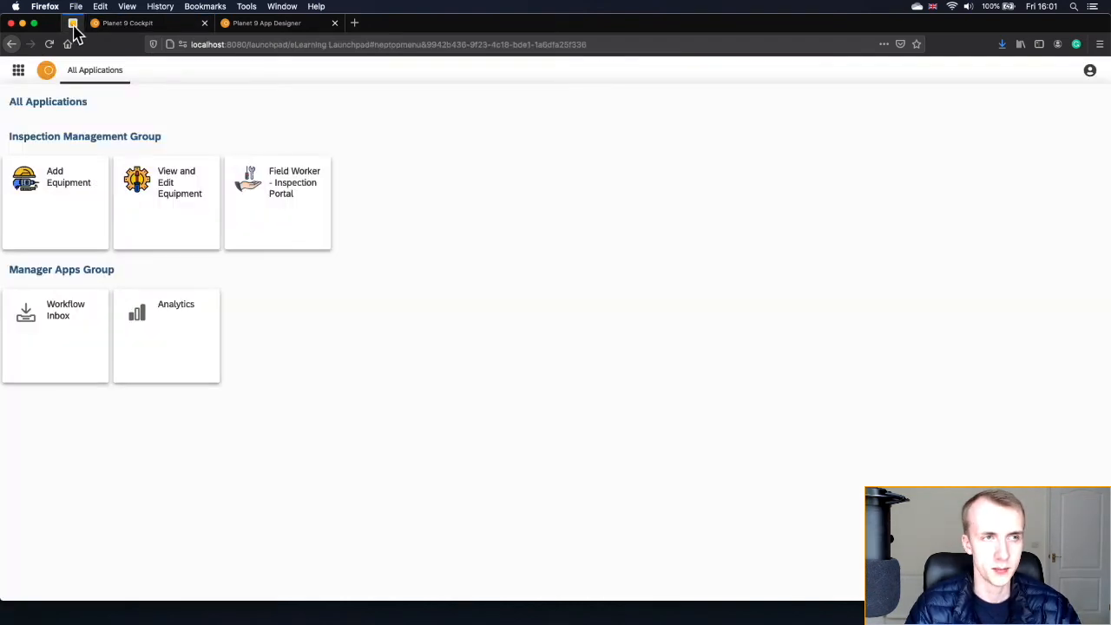
- Reload the eLearning launchpad preview and go back to the Cockpit home page
left_click(50, 43)
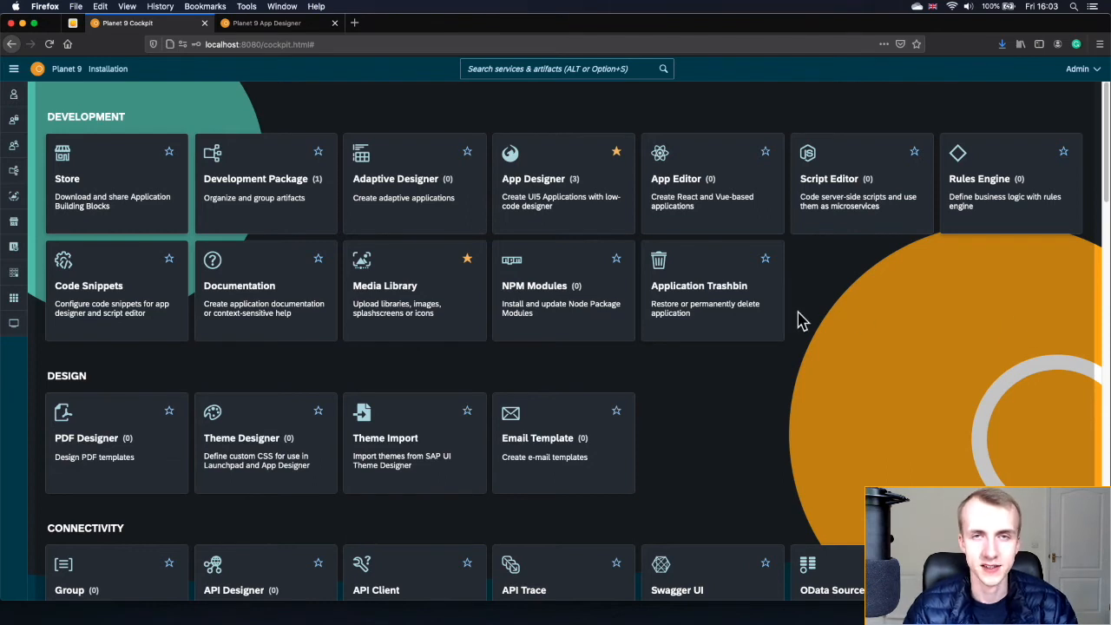
- Open System Settings' Database section and confirm the type stays SQLite (embedded) without editing
left_click(495, 68)
type("set")
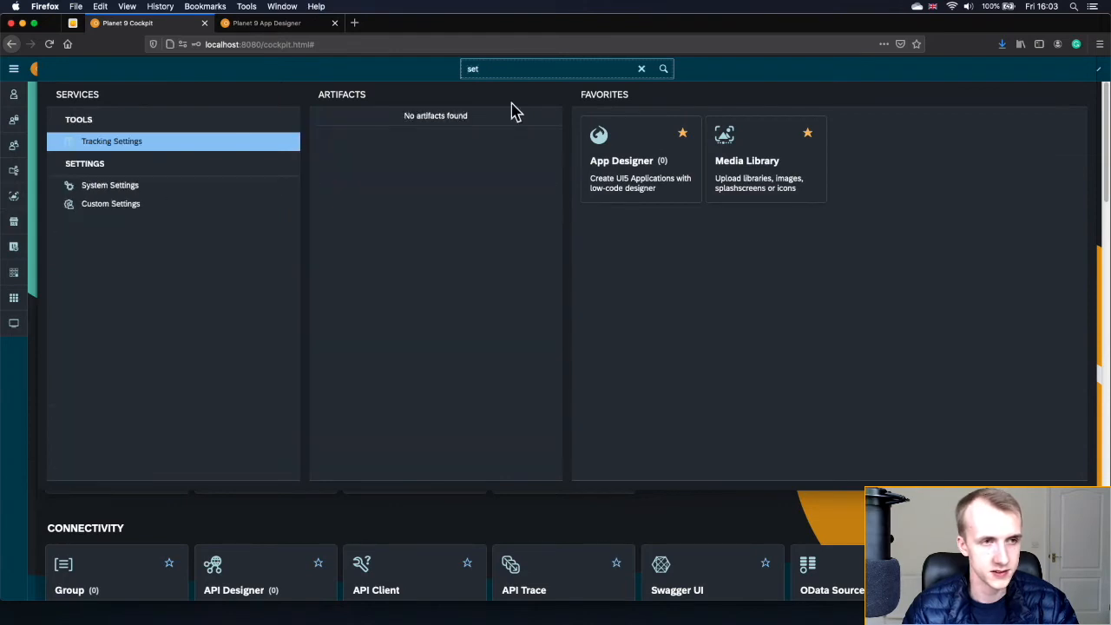
left_click(182, 194)
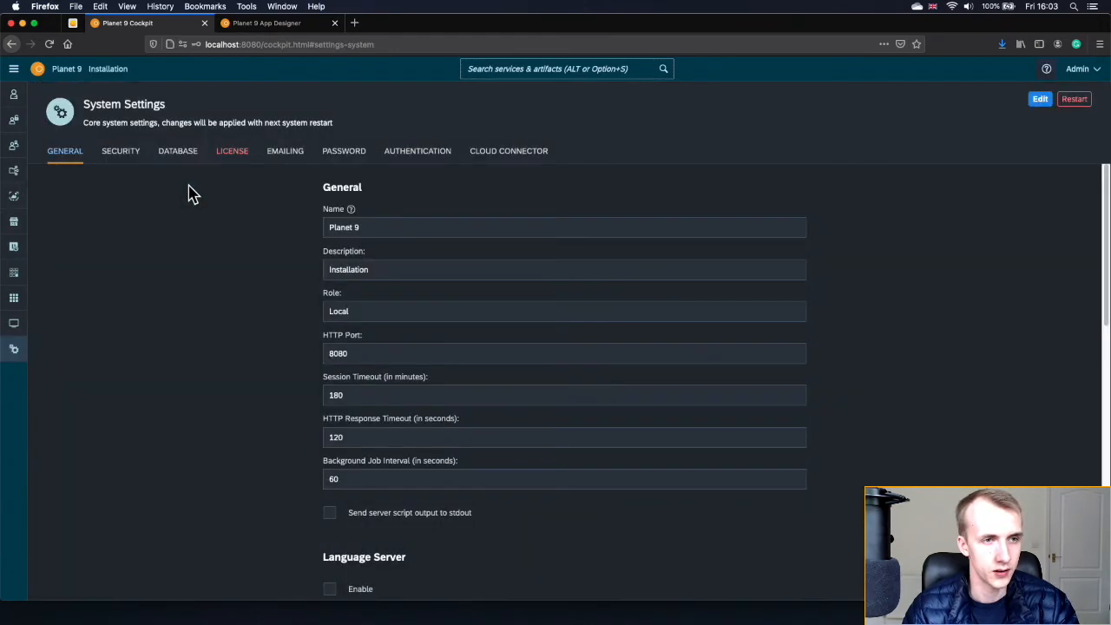
left_click(177, 155)
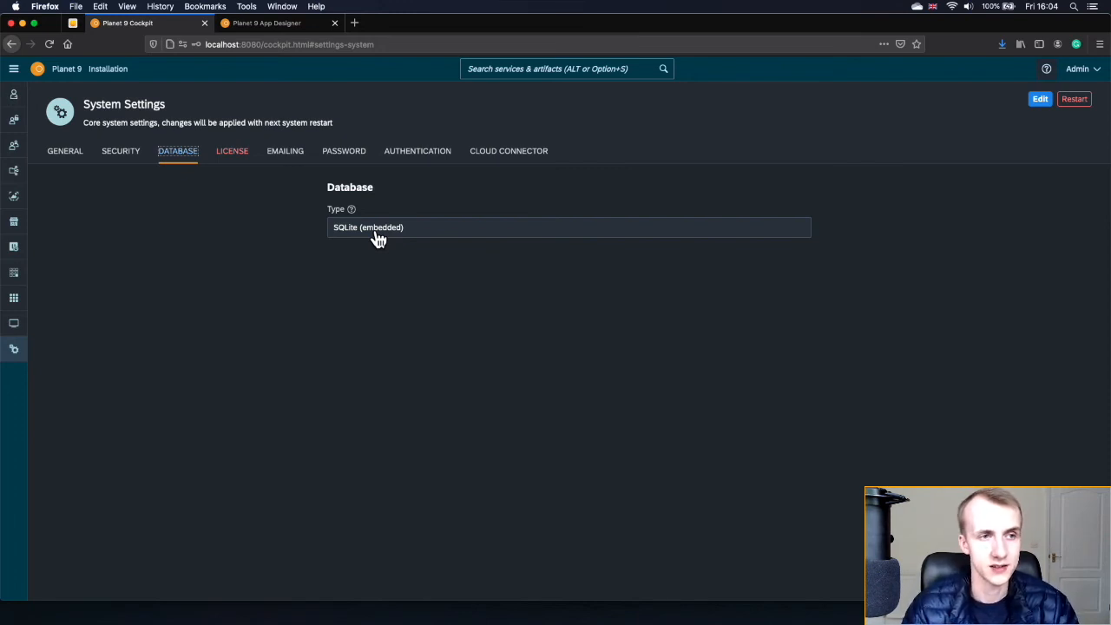
left_click(1038, 100)
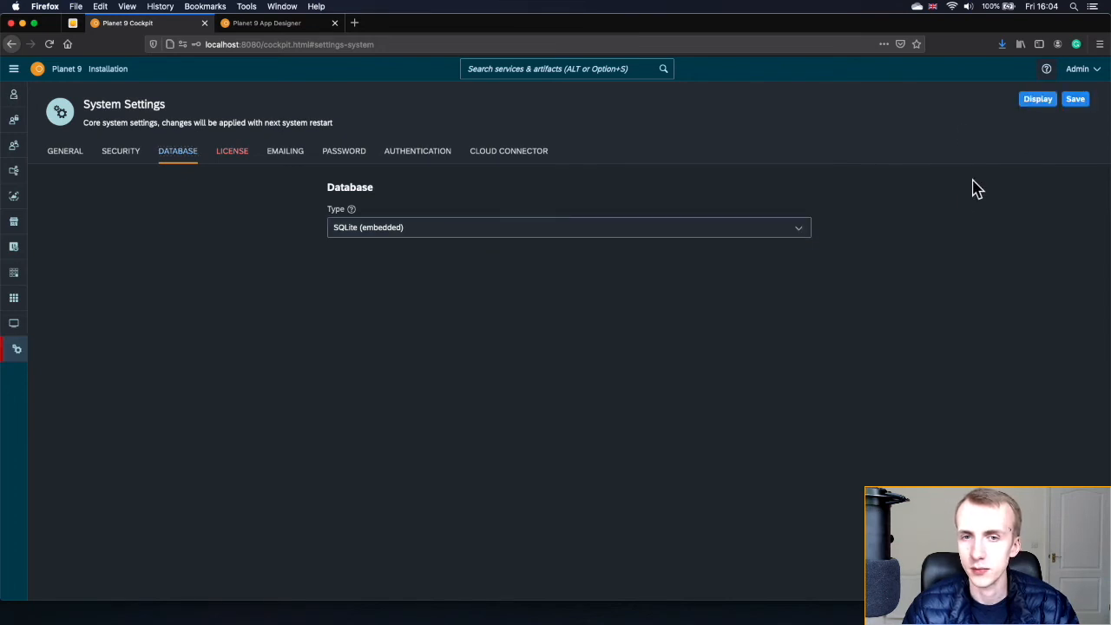
left_click(801, 232)
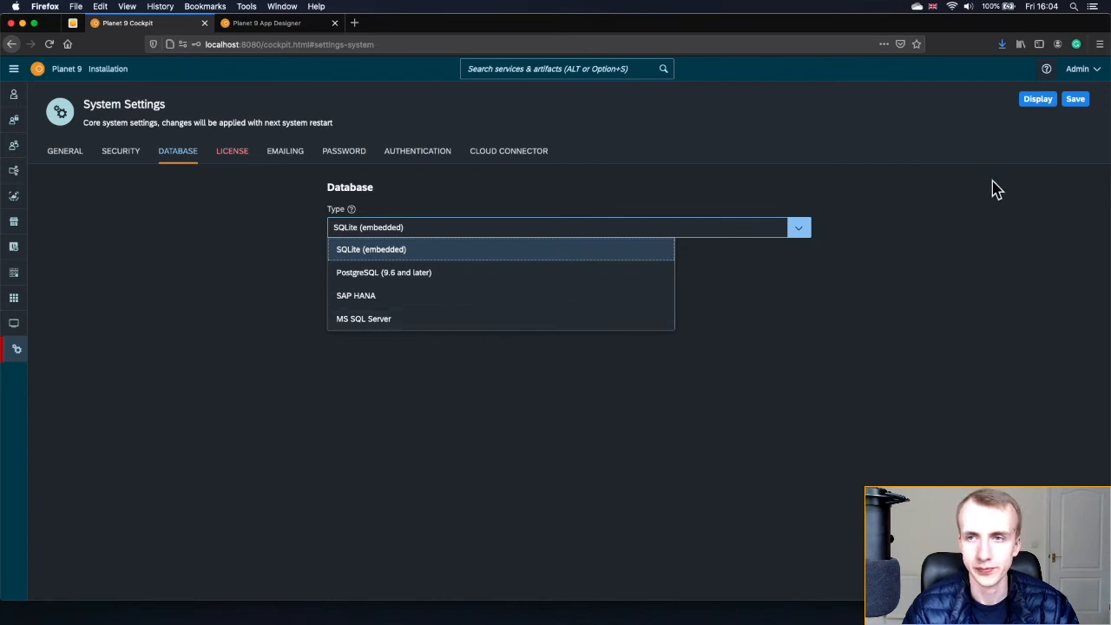
left_click(1035, 102)
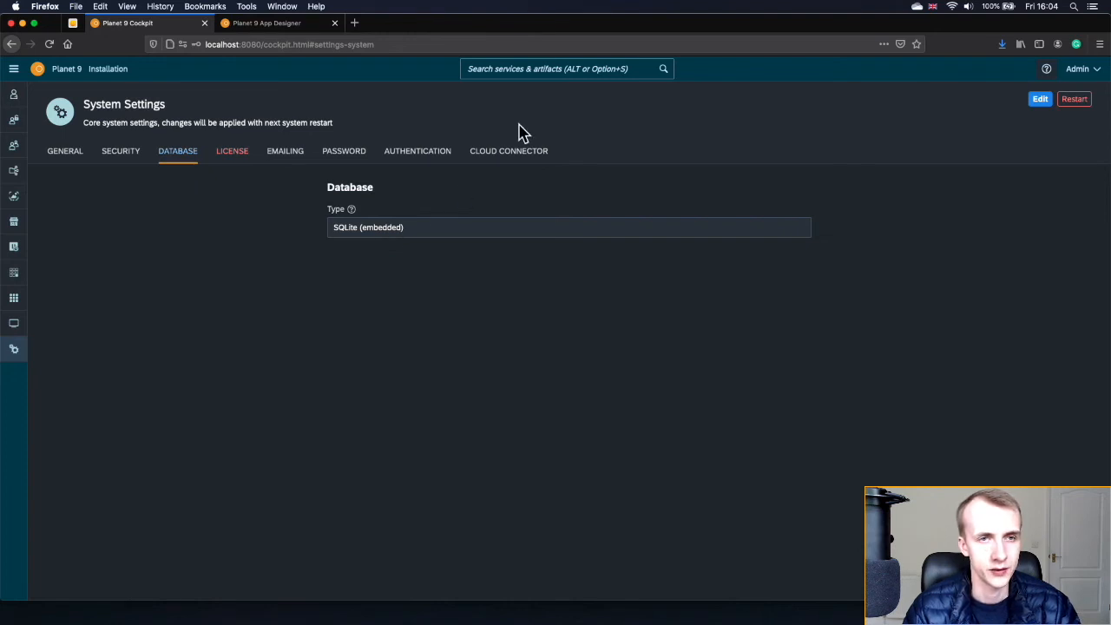
left_click(530, 69)
- In Table Definition, add a table named 'equipment' in the eLearning package and show its Properties
type("table")
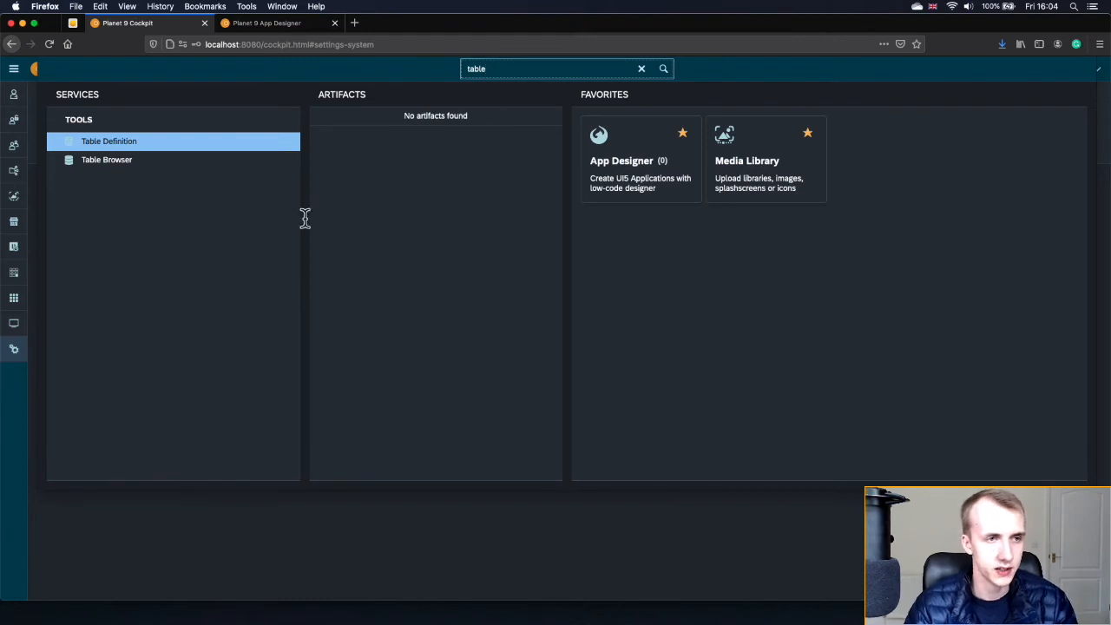
left_click(148, 149)
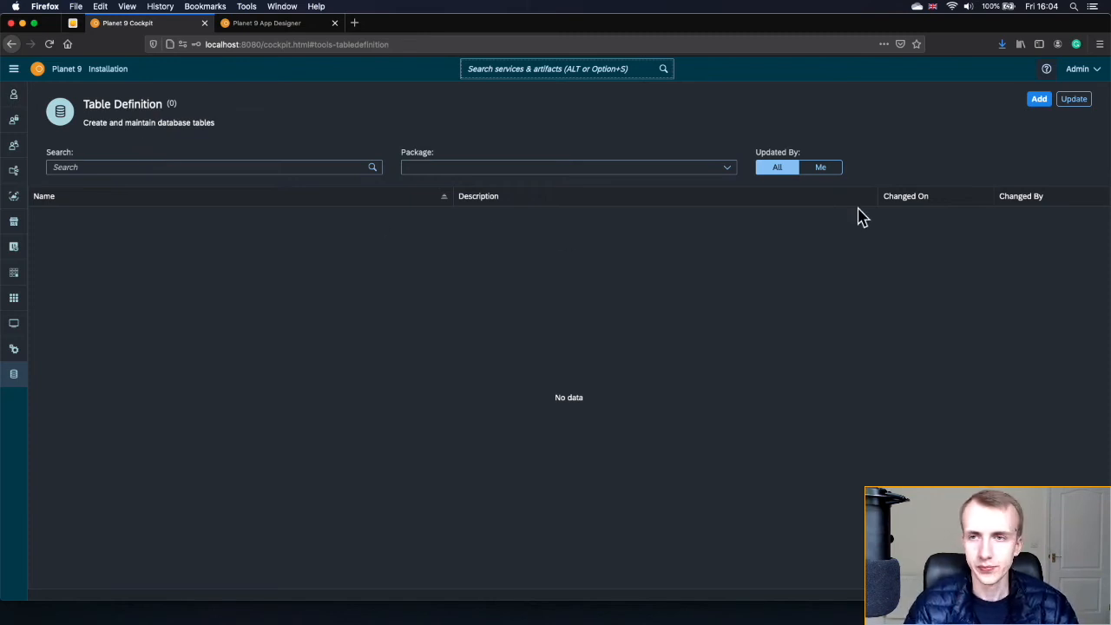
left_click(1044, 103)
left_click(560, 270)
type("equipment")
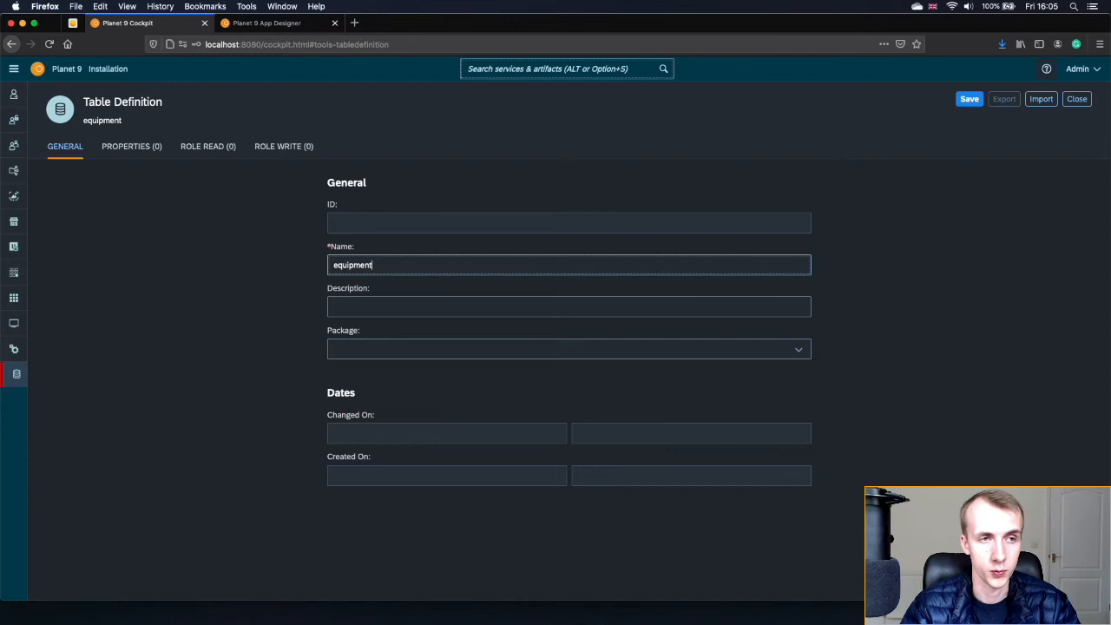
left_click(518, 290)
left_click(793, 349)
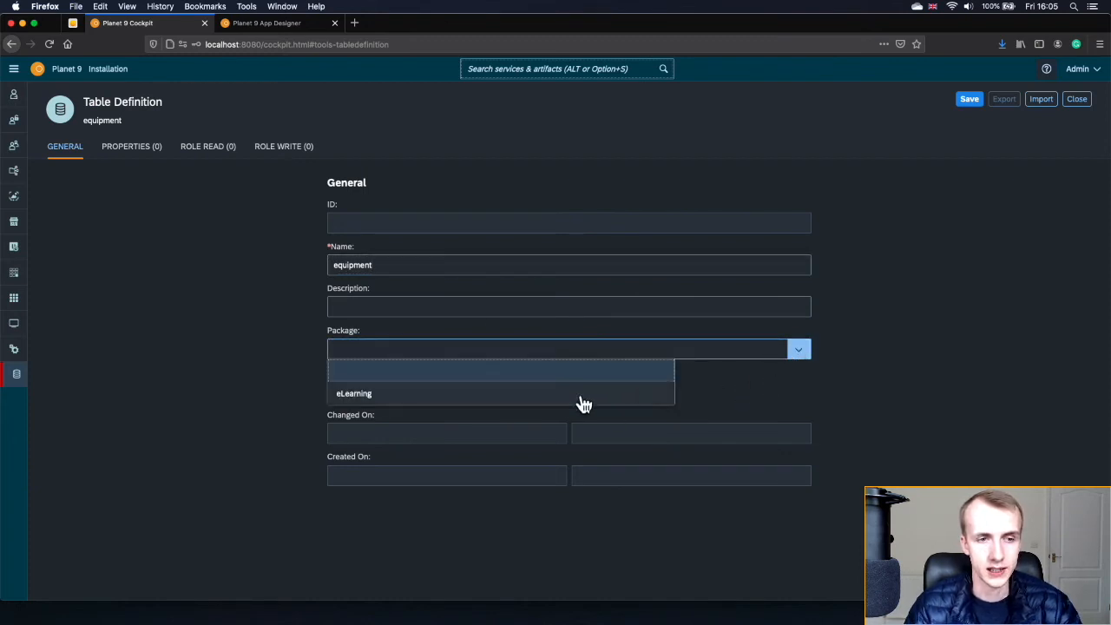
left_click(438, 401)
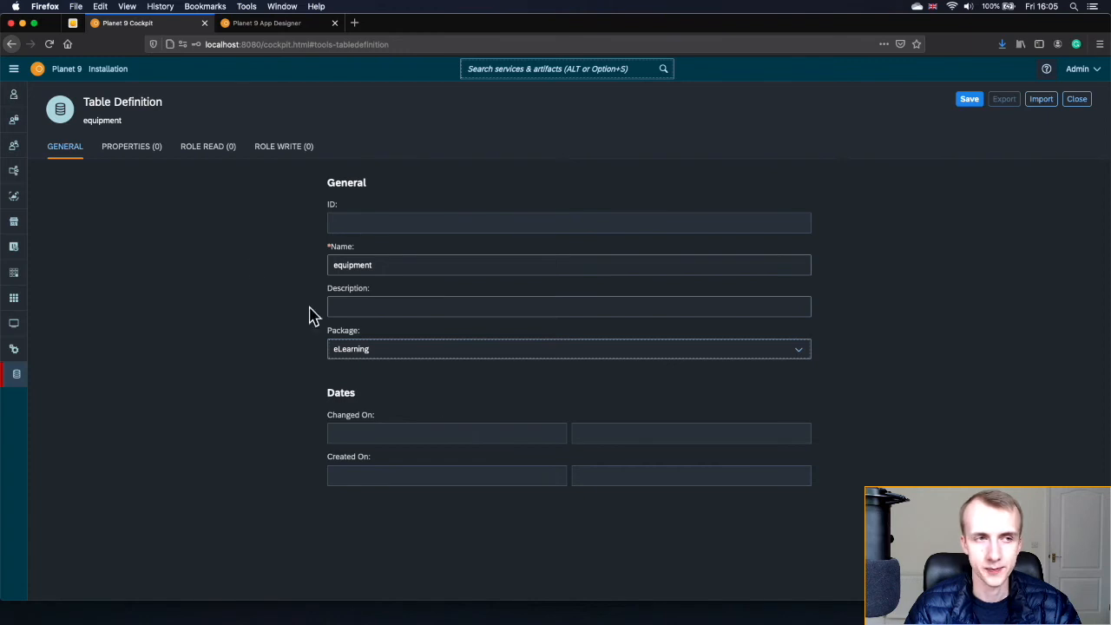
left_click(146, 156)
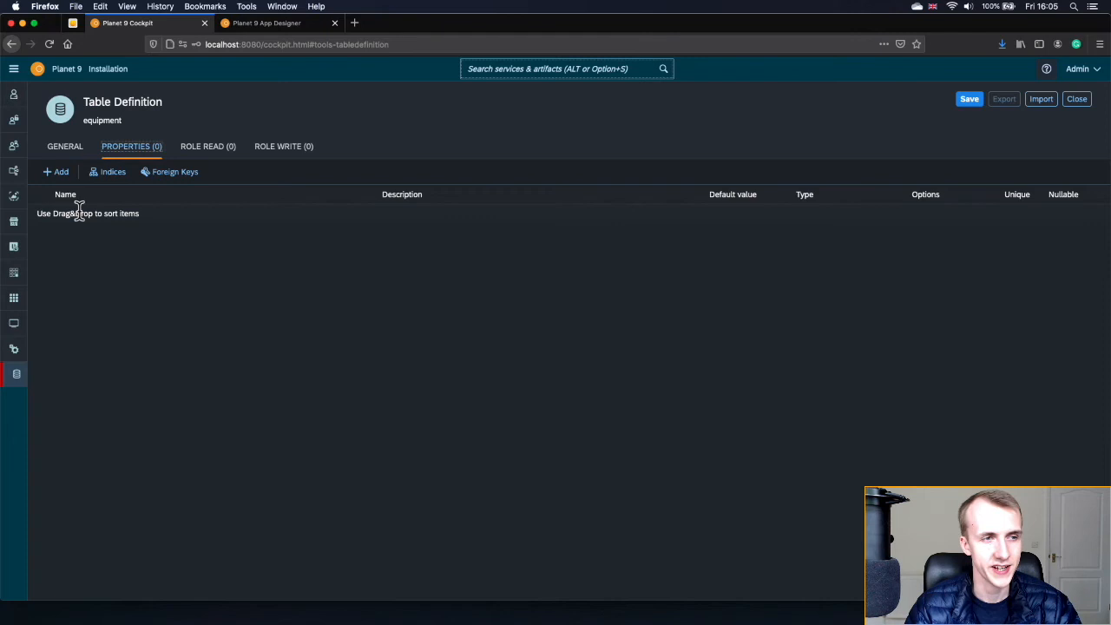
- Add eight blank column rows to the equipment table's properties
left_click(59, 176)
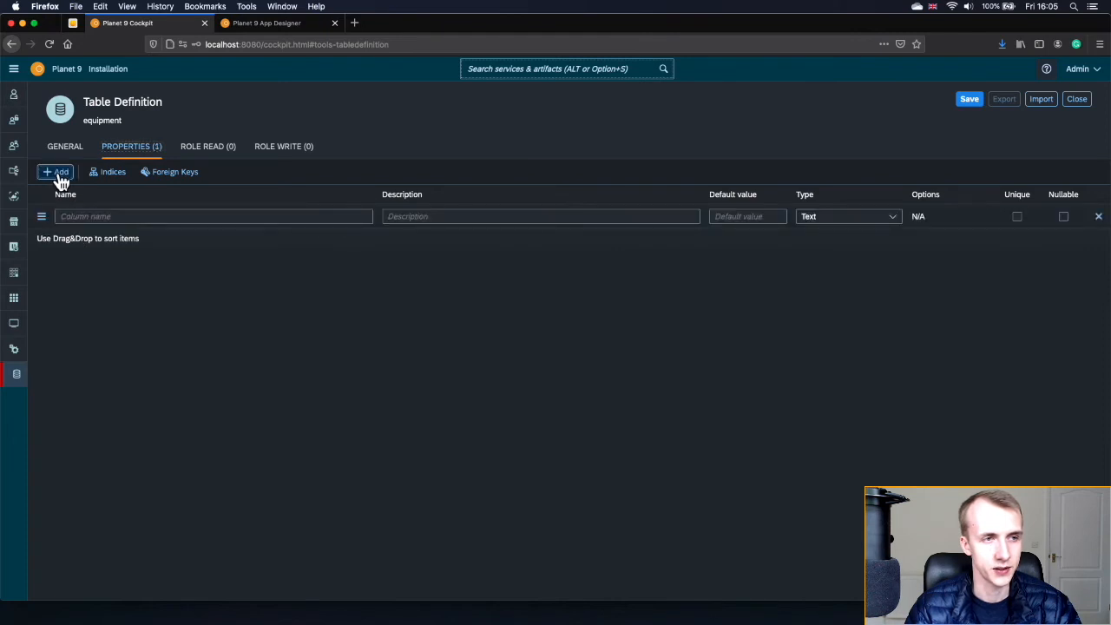
left_click(59, 176)
left_click(59, 176)
left_click(59, 177)
left_click(59, 176)
left_click(59, 176)
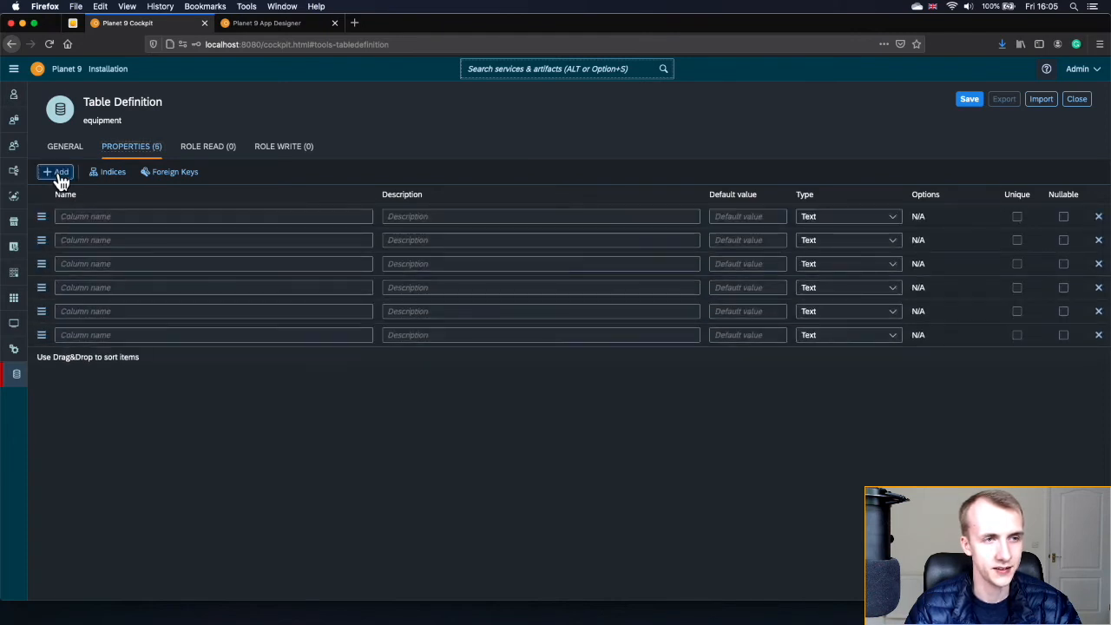
left_click(59, 176)
left_click(59, 176)
left_click(59, 176)
left_click(59, 176)
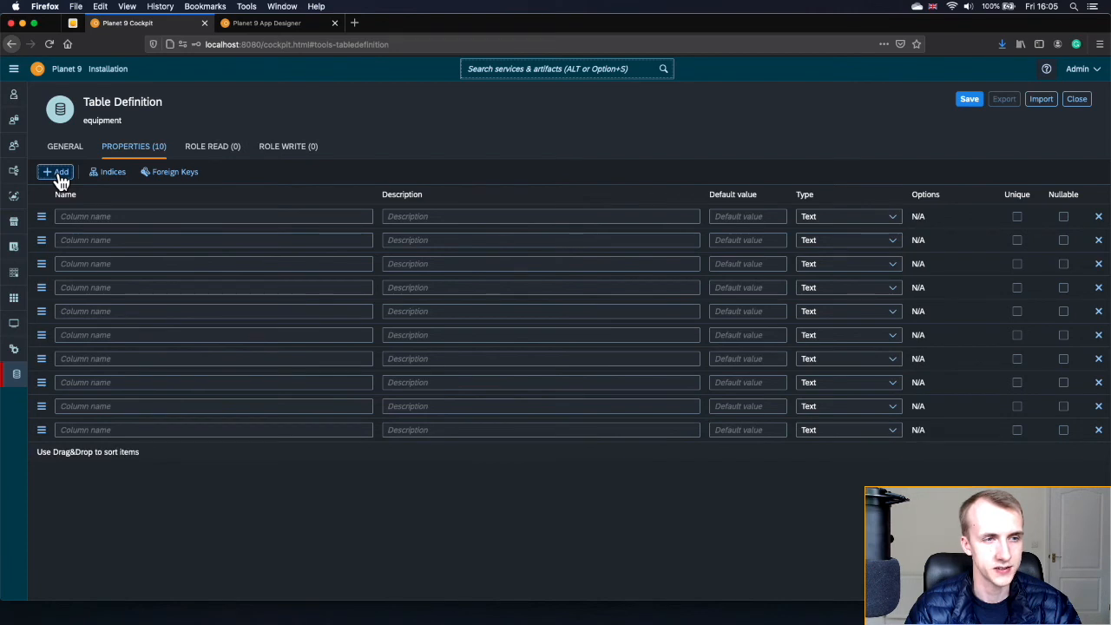
- Name the first column 'name', keep it as Text, and mark it nullable
left_click(95, 223)
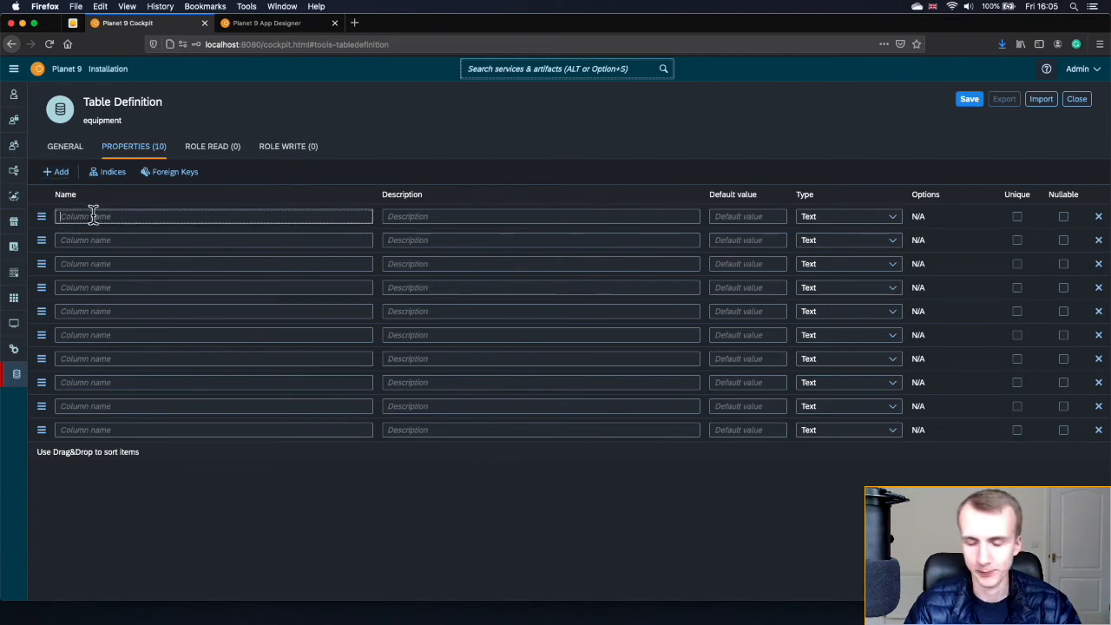
type("name")
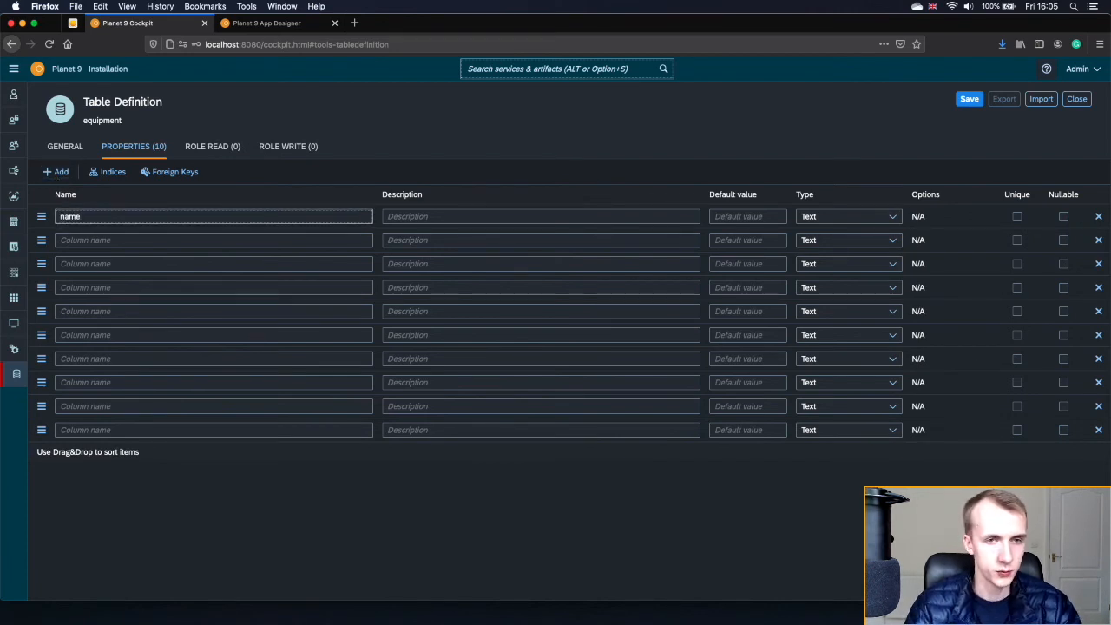
left_click(424, 218)
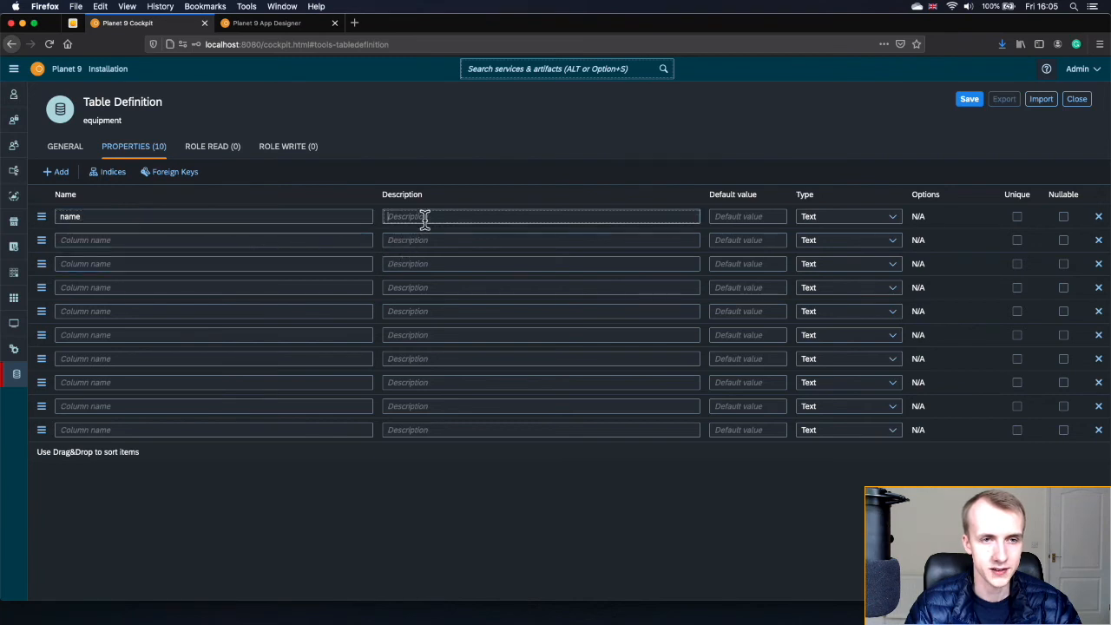
left_click(751, 218)
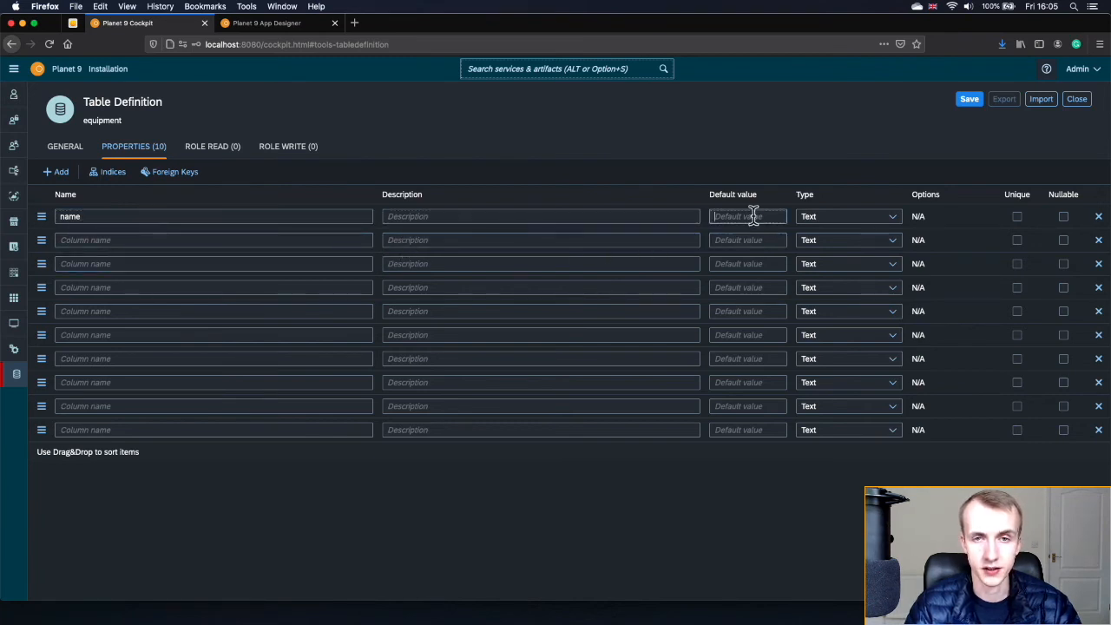
left_click(891, 221)
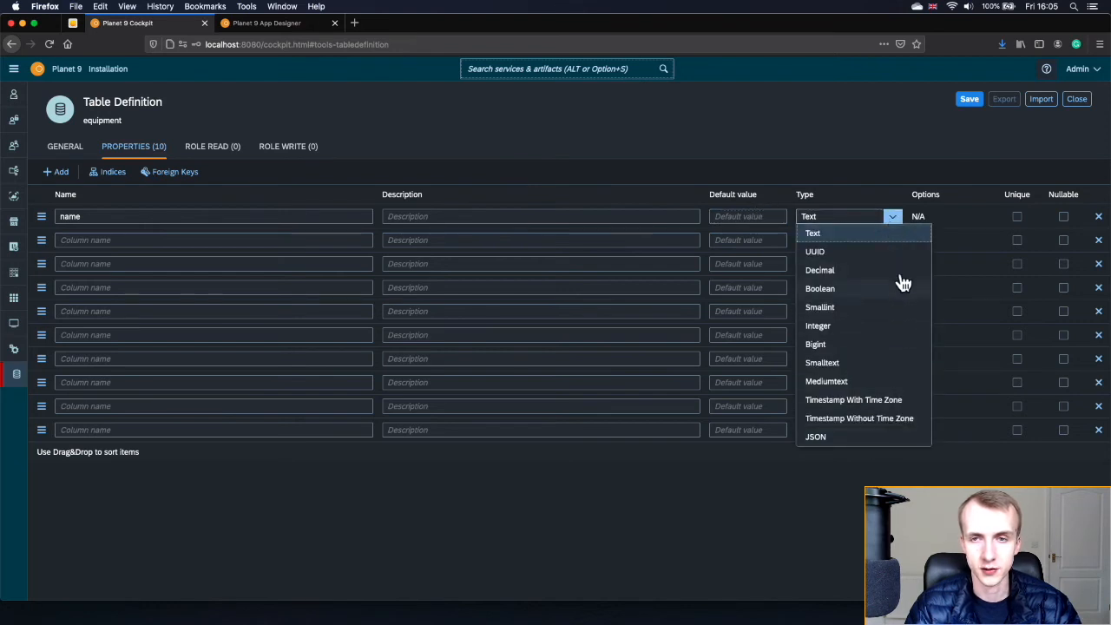
left_click(896, 220)
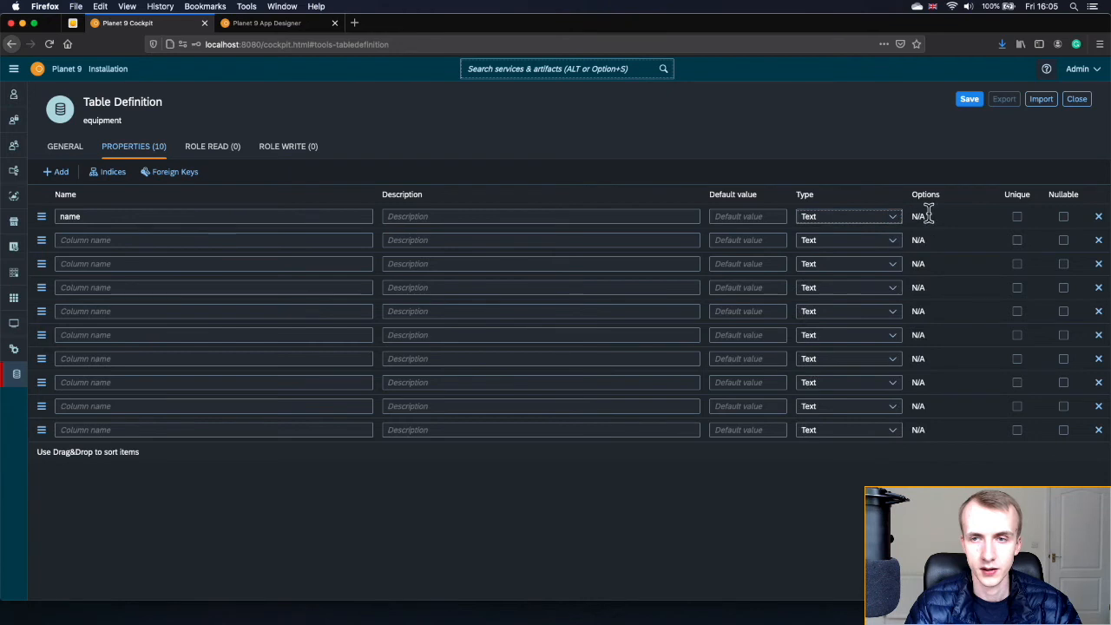
left_click(1019, 218)
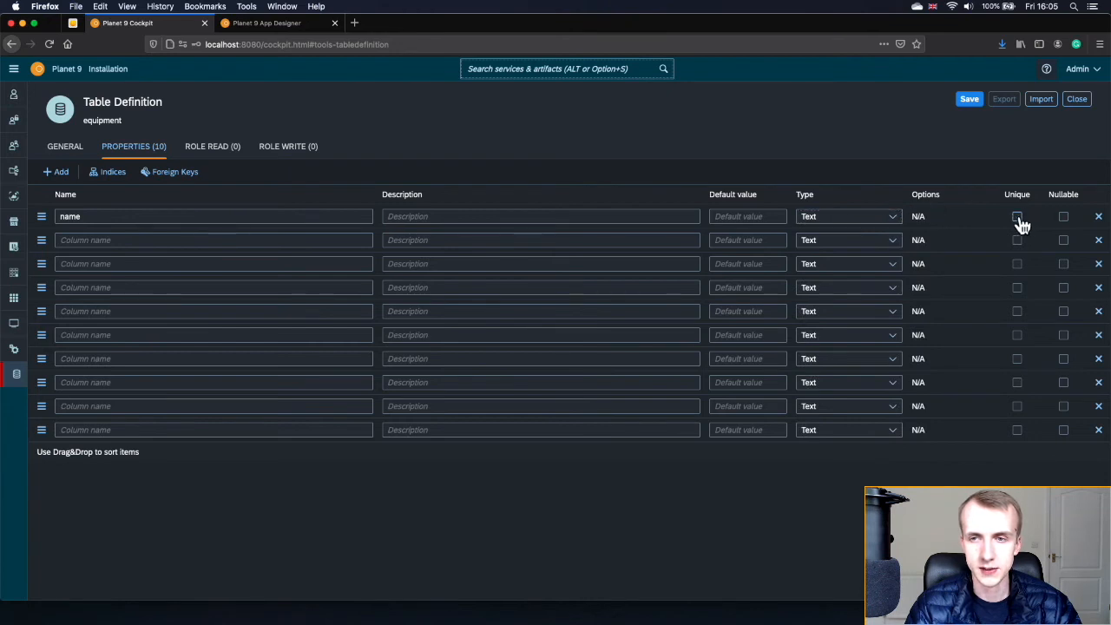
left_click(1064, 218)
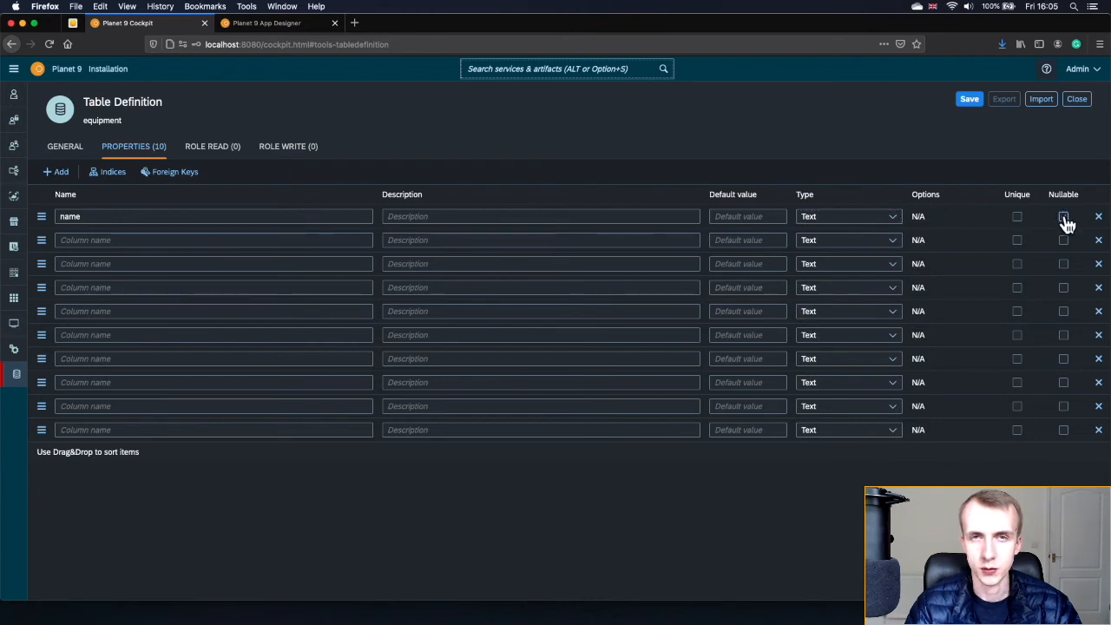
left_click(1064, 218)
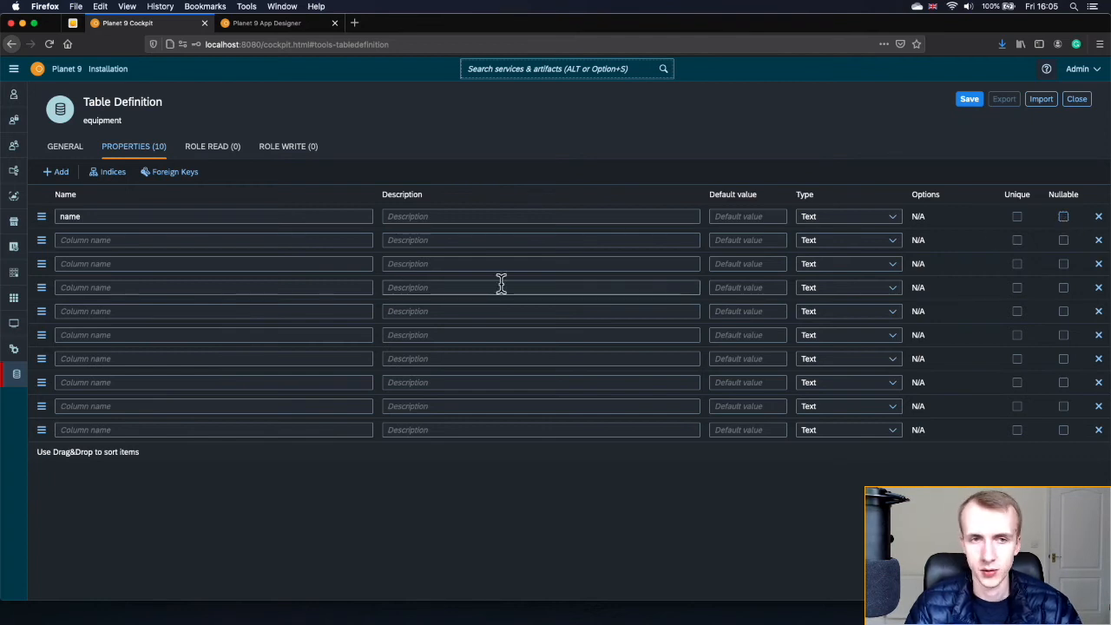
- Name the next columns part_number, latitude, longitude, checkup_date and checkup_interval
left_click(207, 238)
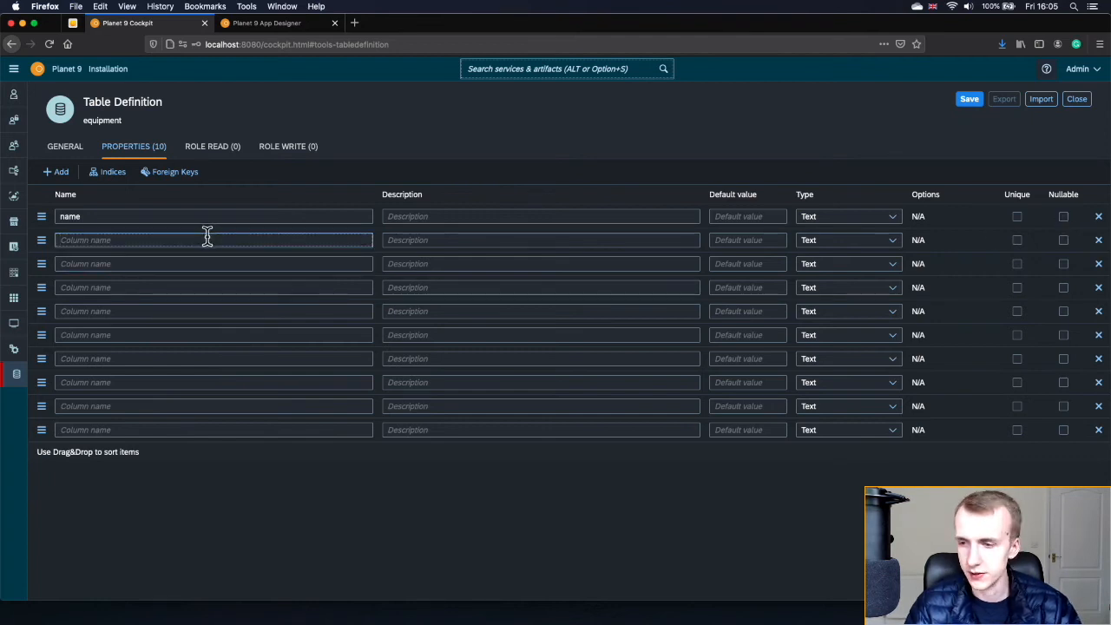
type("part_number")
left_click(190, 260)
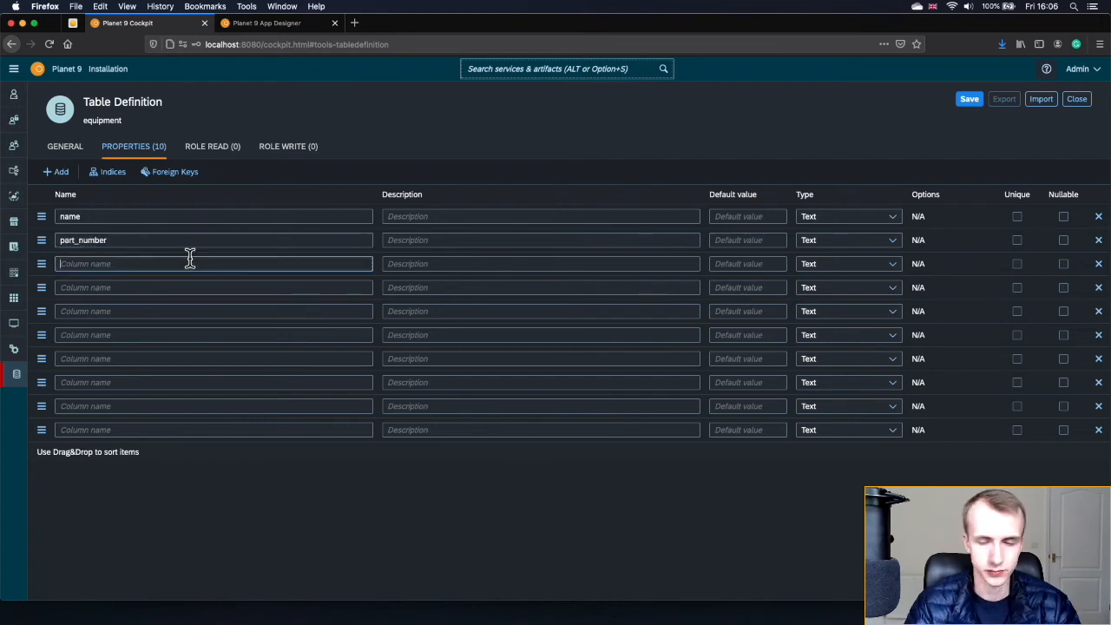
type("latitude")
left_click(191, 286)
type("longitude")
left_click(157, 310)
type("checkup_date")
left_click(153, 332)
type("checkup_interval")
- Name the last columns days_until_check, assigned_for_checking, assigned_to and pdf
left_click(153, 358)
type("days_until_check")
left_click(154, 382)
type("assigned_for_checking")
left_click(154, 405)
type("assigned_to")
left_click(124, 430)
type("pdf")
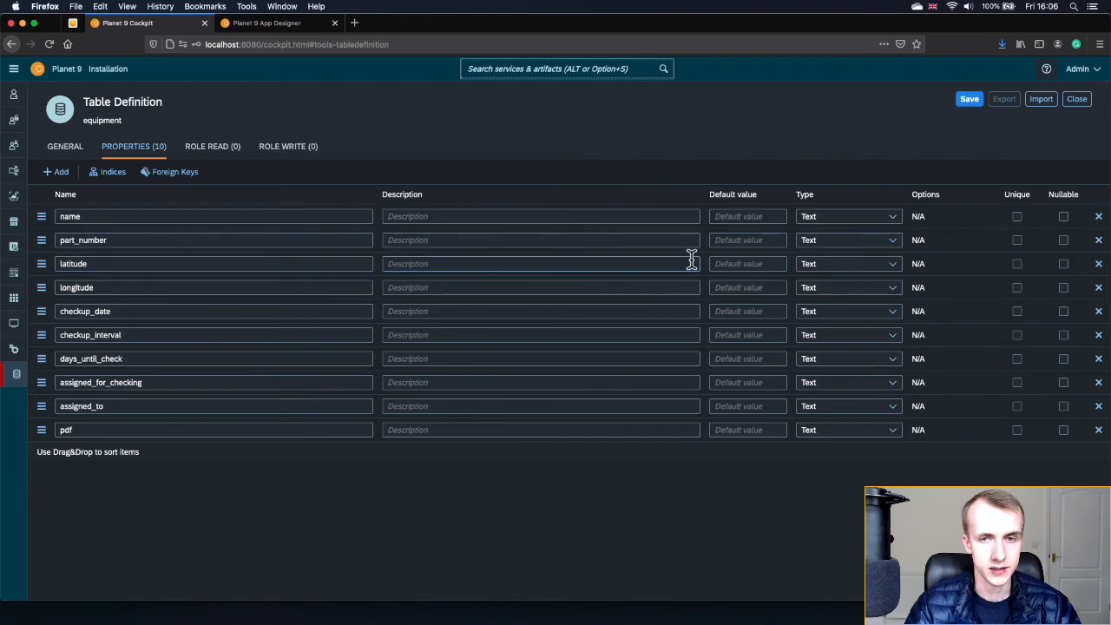
- Make latitude and longitude Decimal, checkup_date Timestamp Without Time Zone, checkup_interval and days_until_check Integer
left_click(885, 266)
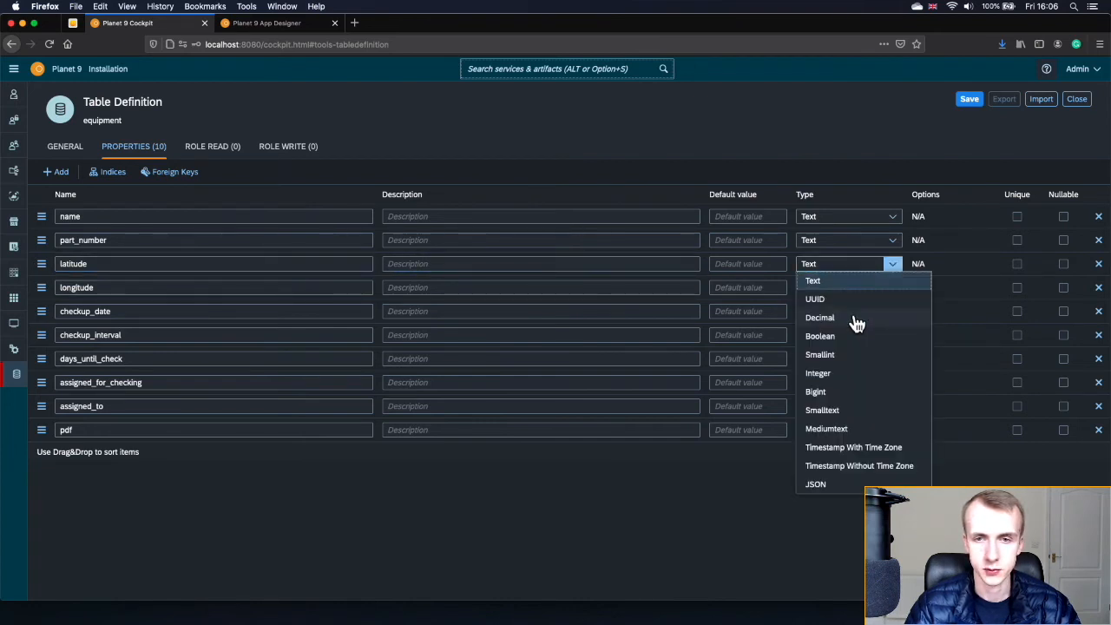
left_click(858, 319)
left_click(888, 290)
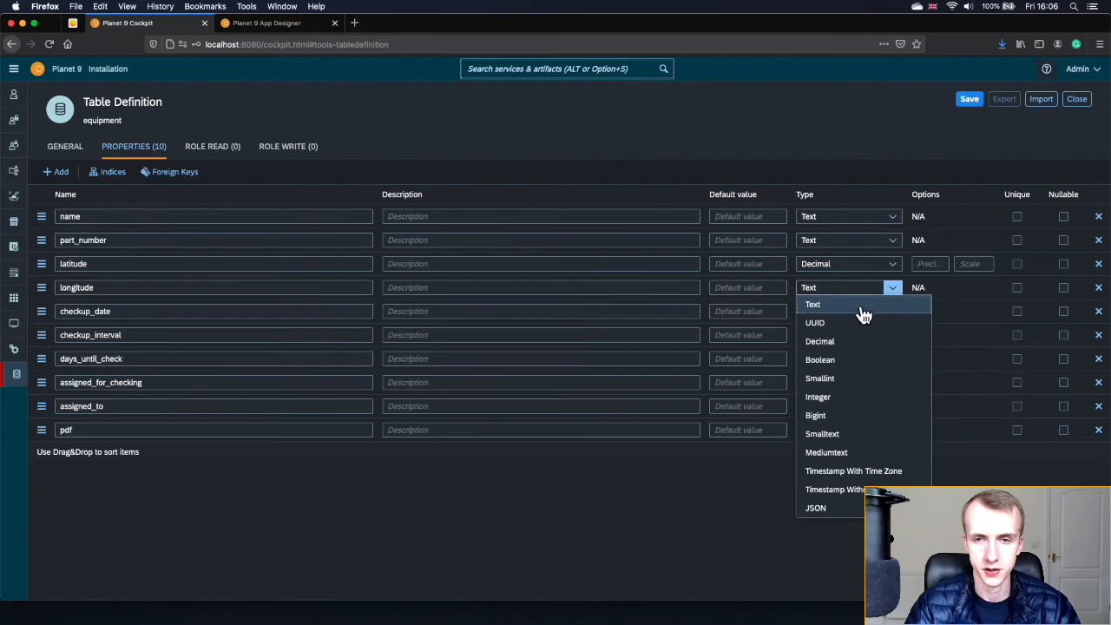
left_click(843, 351)
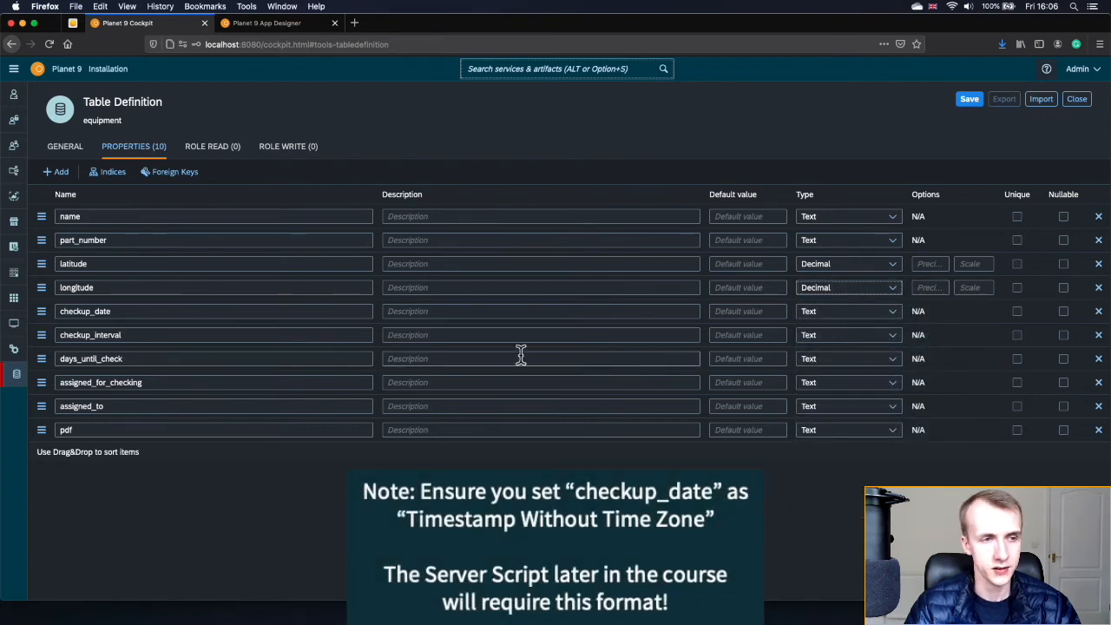
left_click(857, 318)
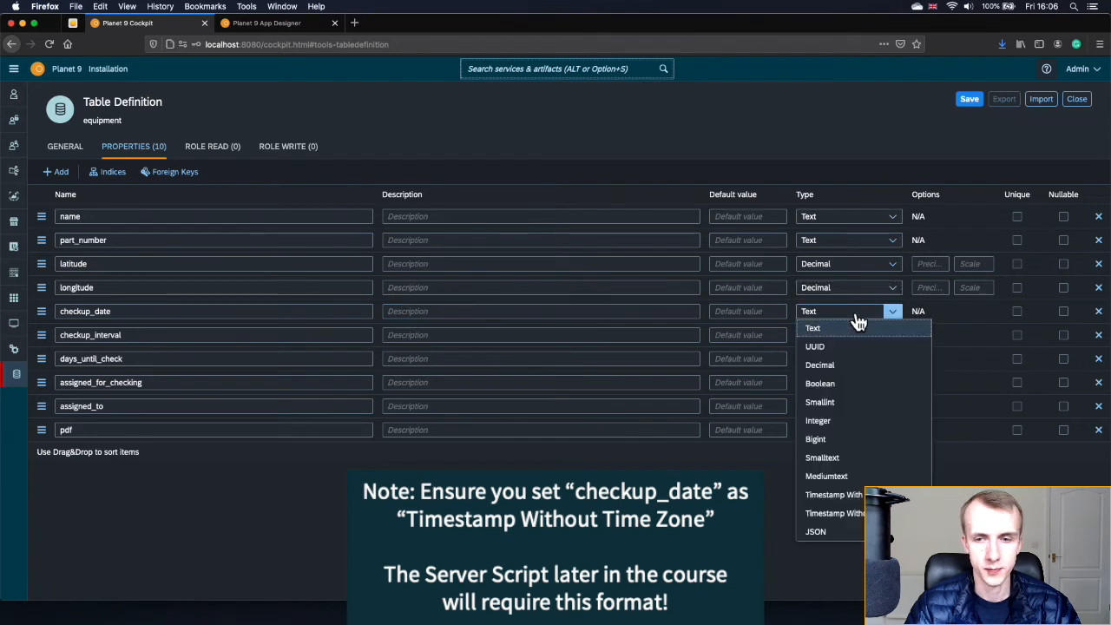
left_click(854, 514)
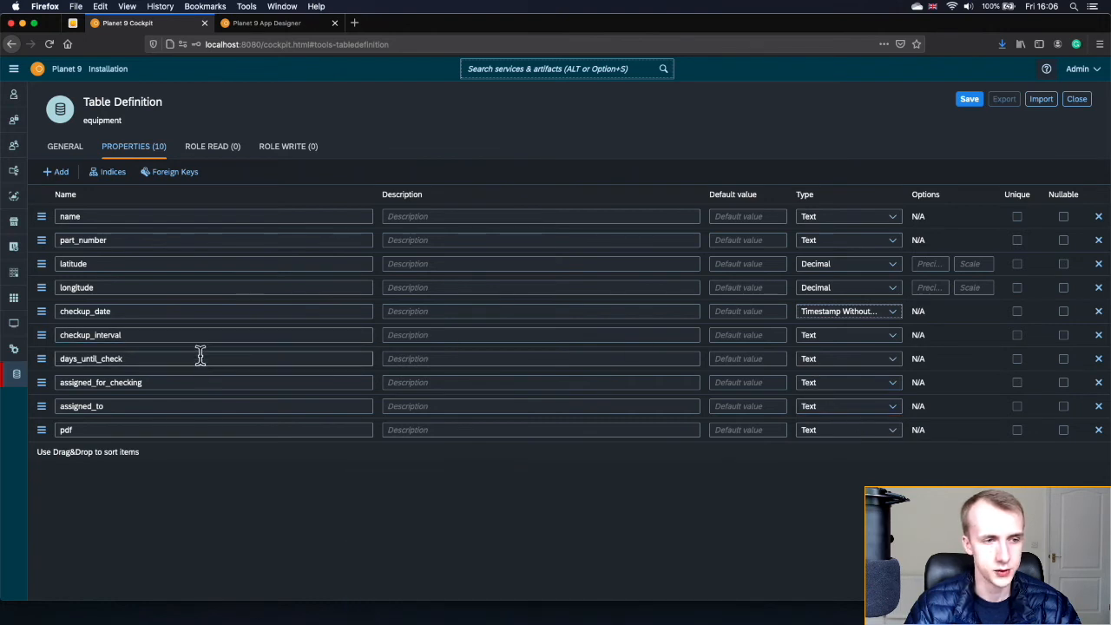
left_click(833, 335)
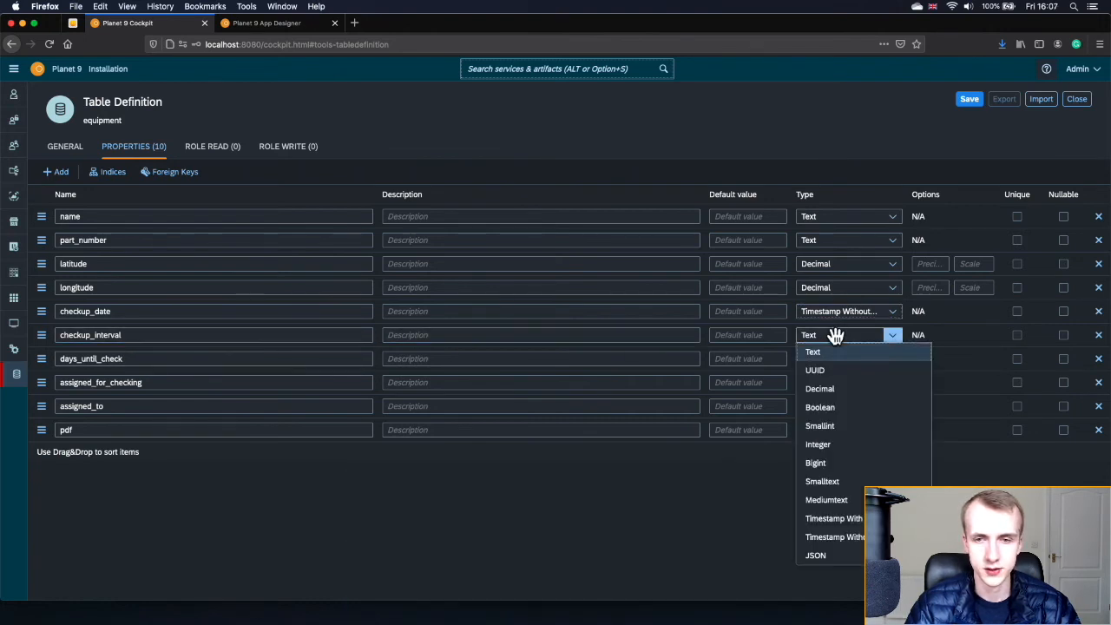
left_click(835, 444)
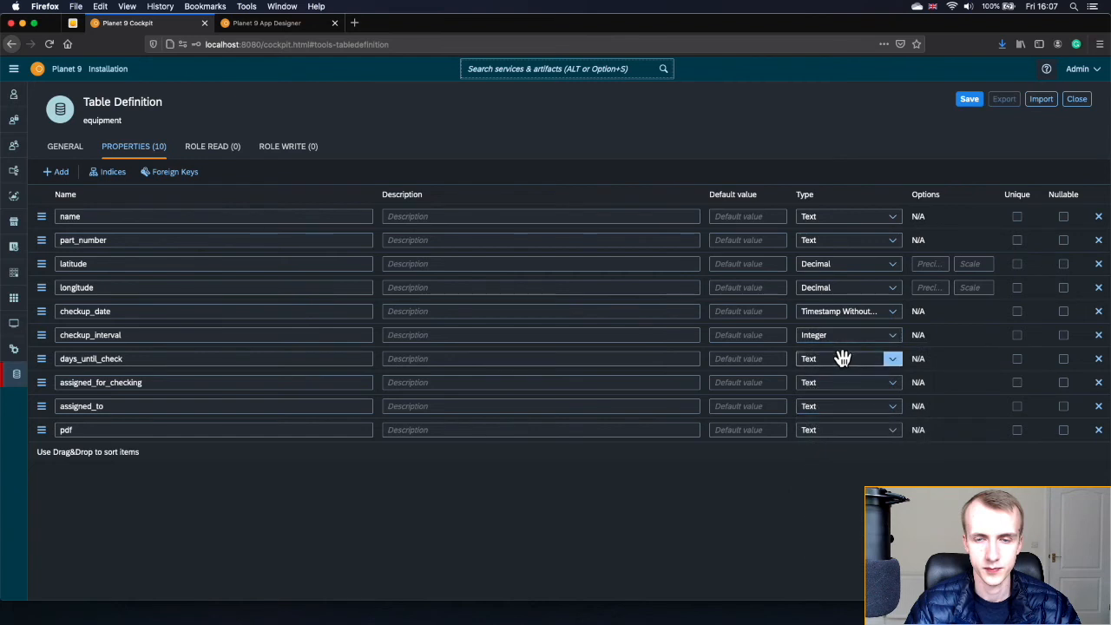
left_click(842, 359)
left_click(832, 467)
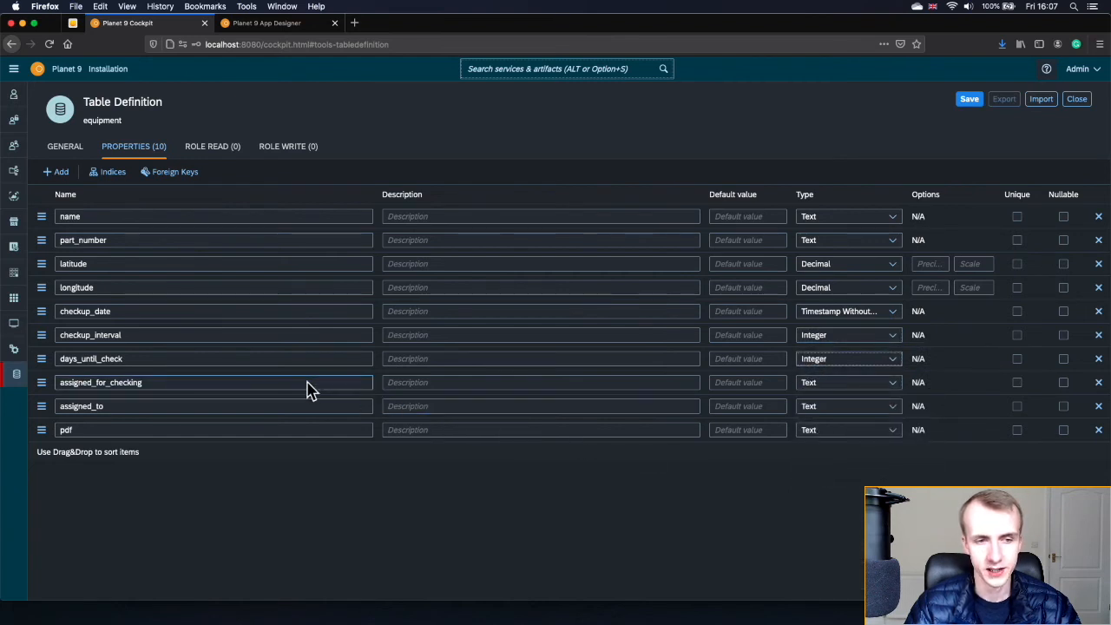
- Describe assigned_for_checking as 'True or False' and make it Boolean
left_click(563, 384)
type("T")
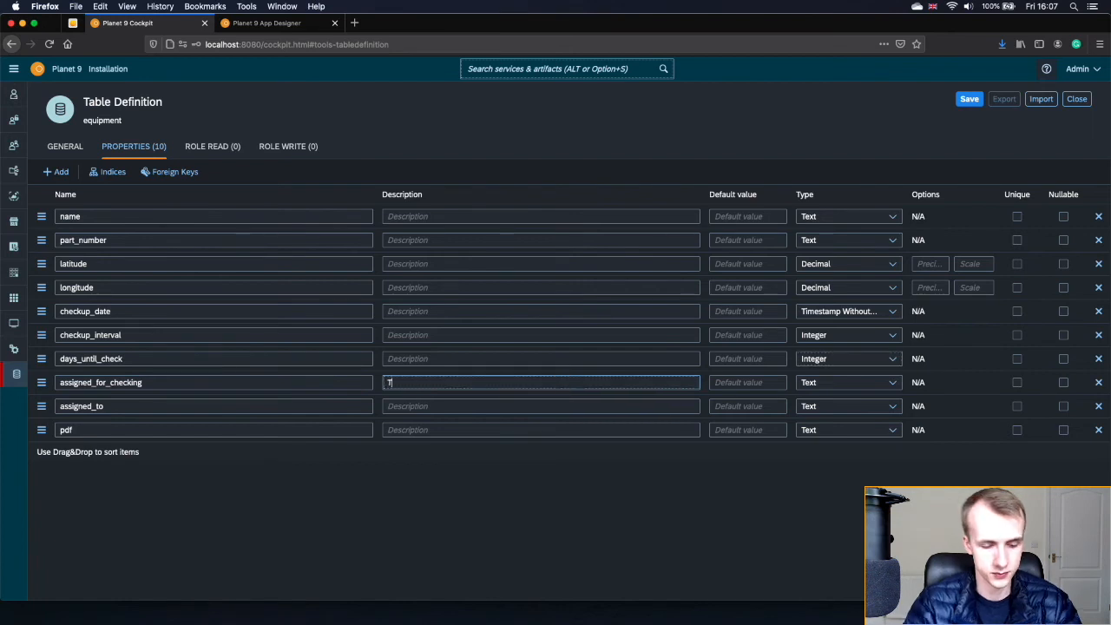
type("rue or False")
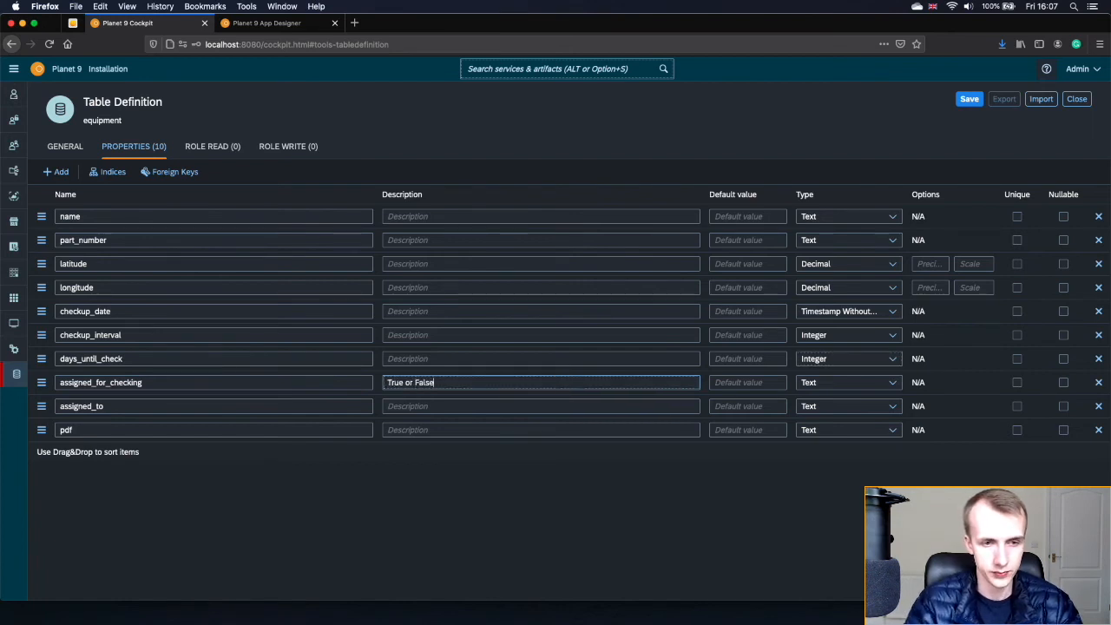
left_click(840, 390)
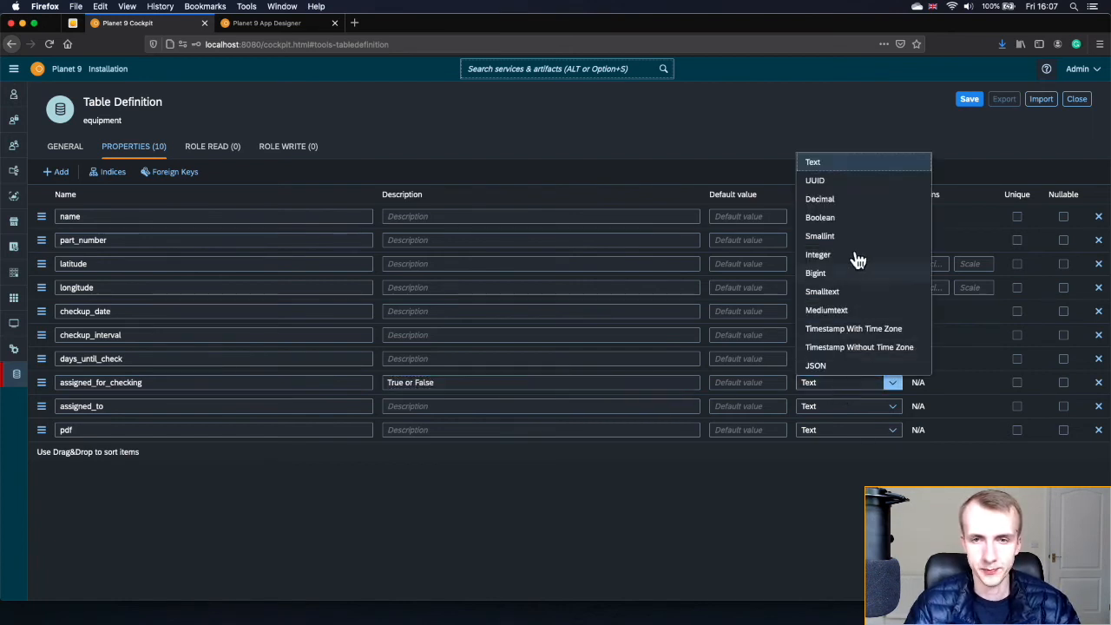
left_click(851, 217)
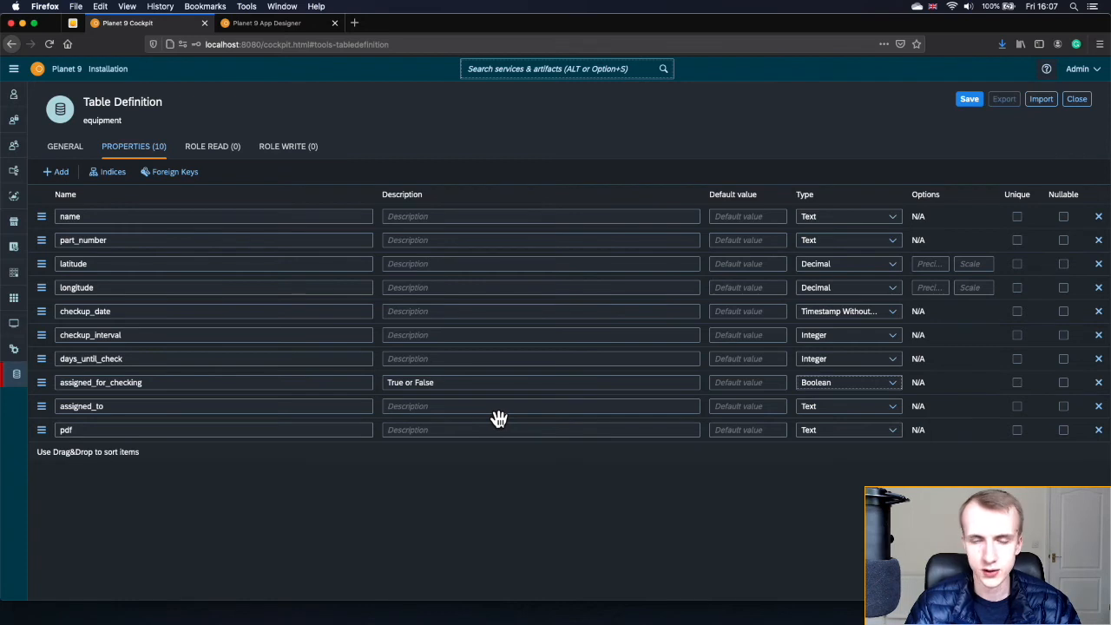
- Describe days_until_check as 'Mainted Automatically' and make the last four columns nullable
left_click(467, 356)
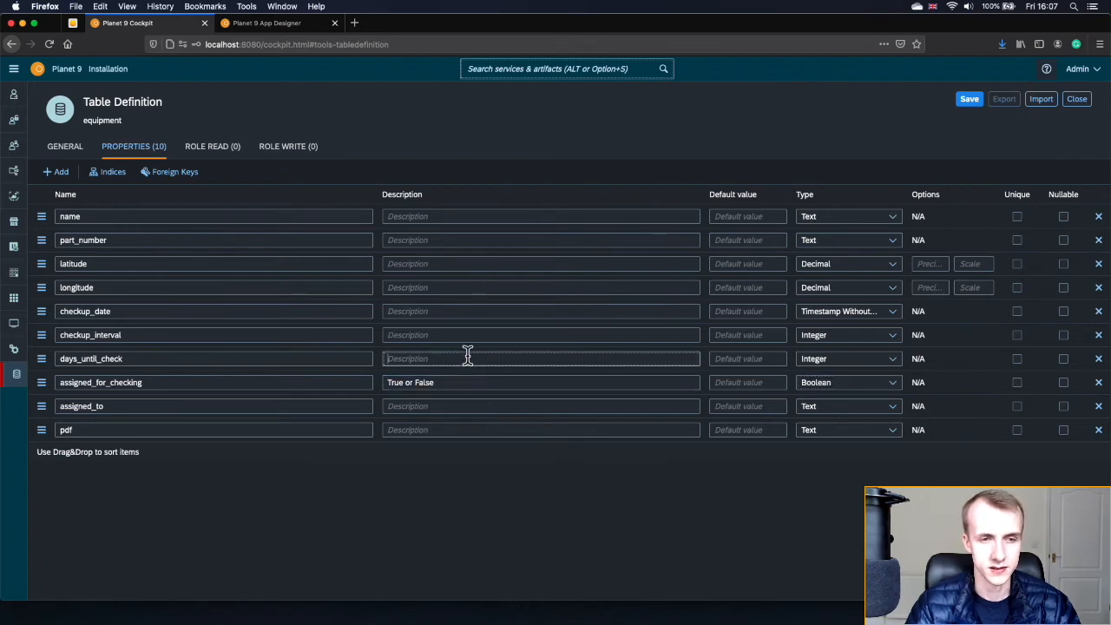
type("Mainted")
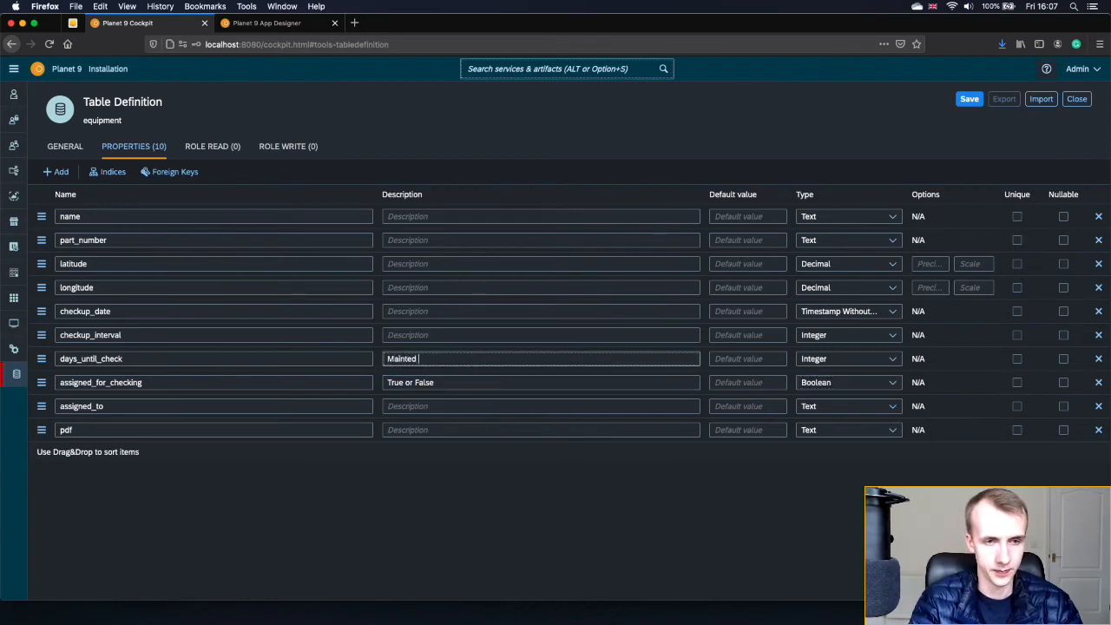
type(" Automatically")
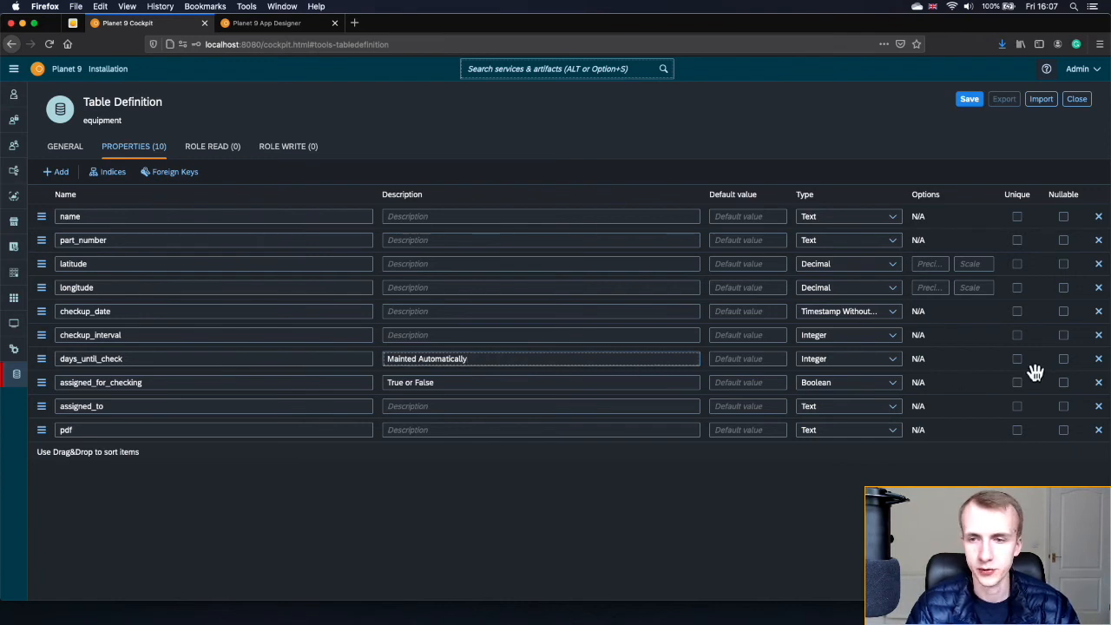
left_click(1065, 363)
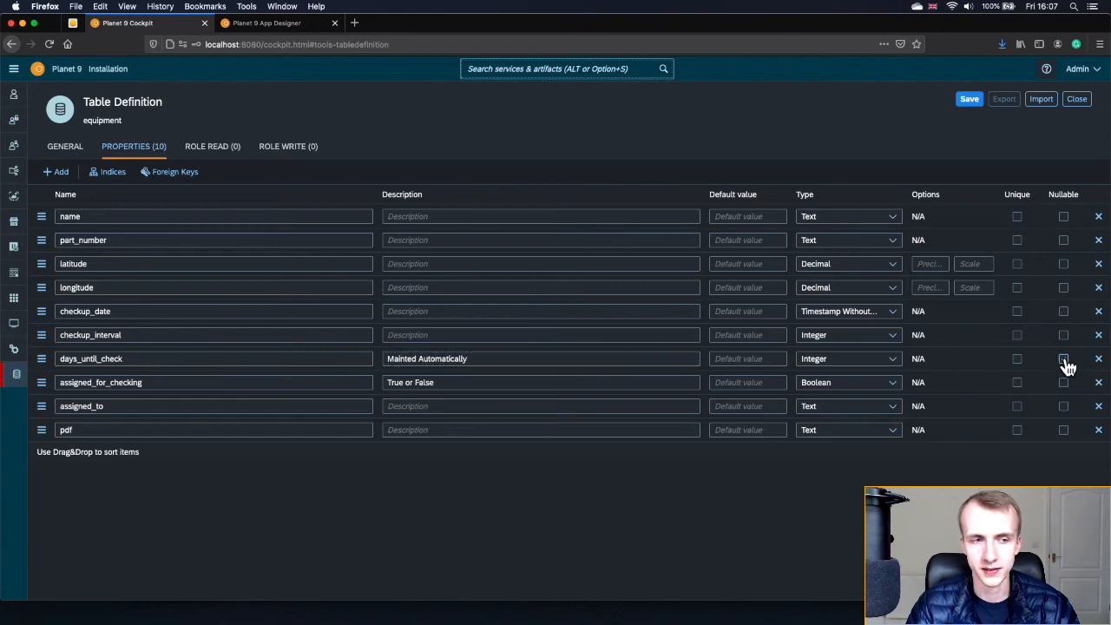
left_click(1064, 361)
left_click(1064, 383)
left_click(1064, 407)
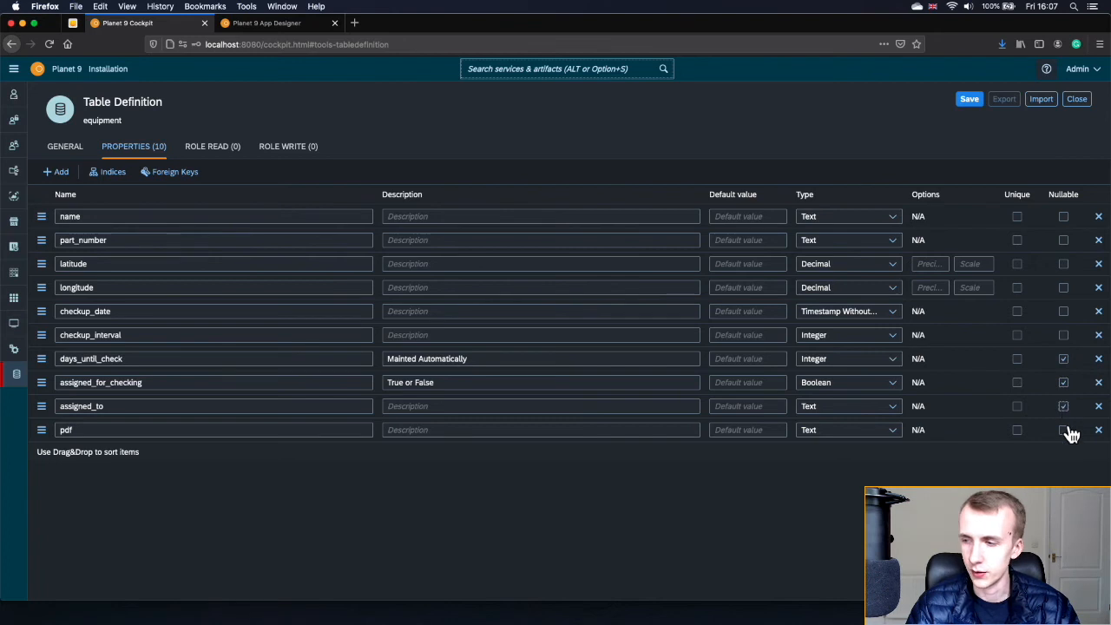
left_click(1063, 430)
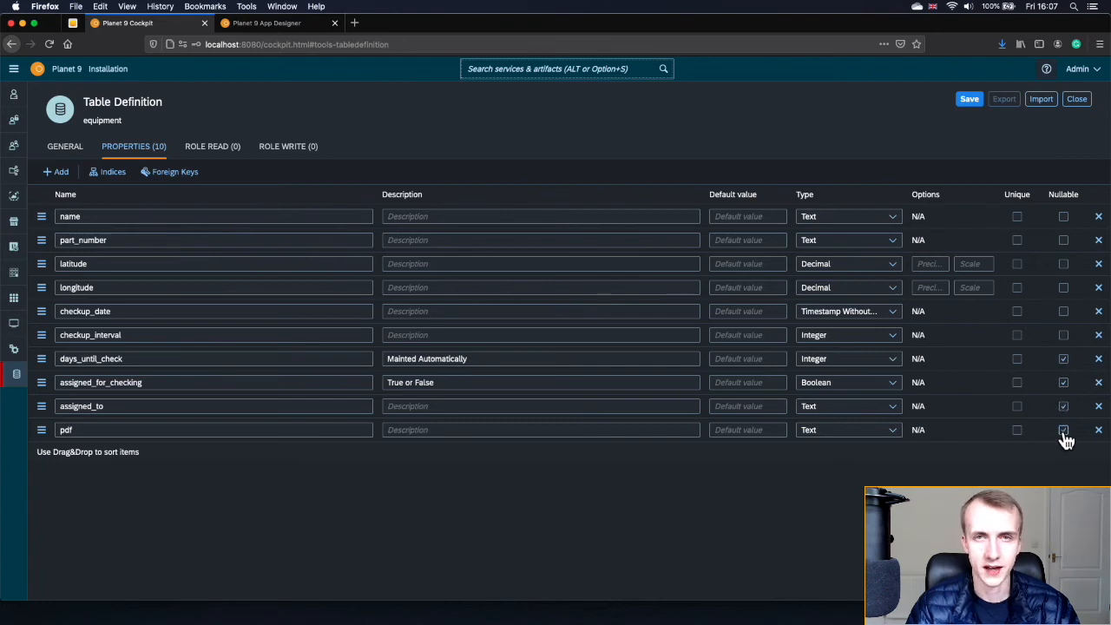
- Go through the lower columns' description fields and save the equipment table definition
left_click(260, 433)
left_click(440, 429)
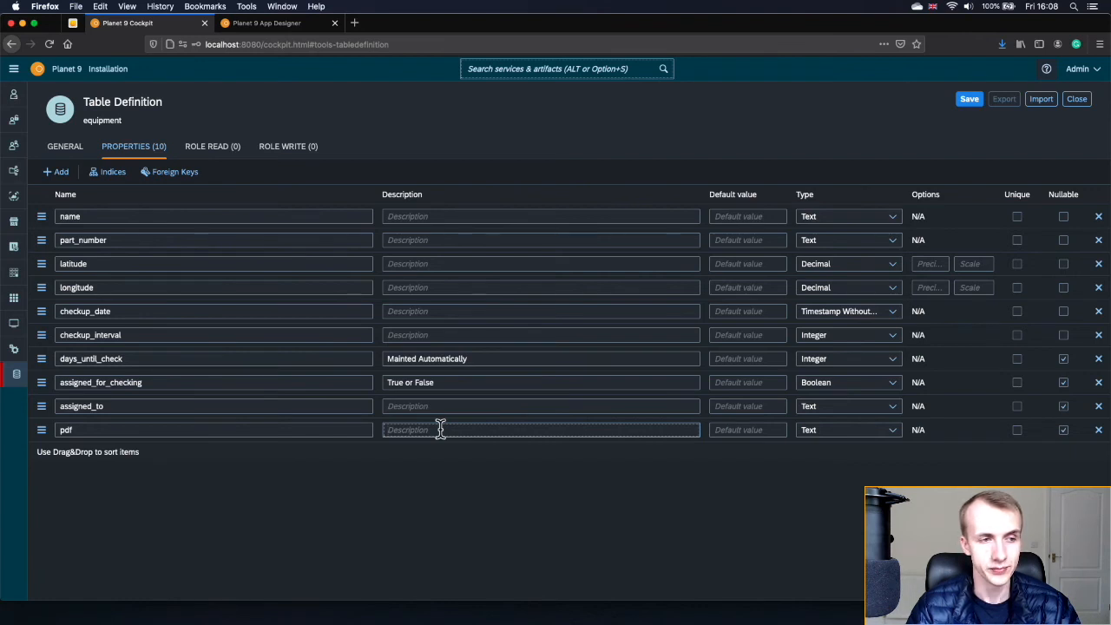
left_click(442, 406)
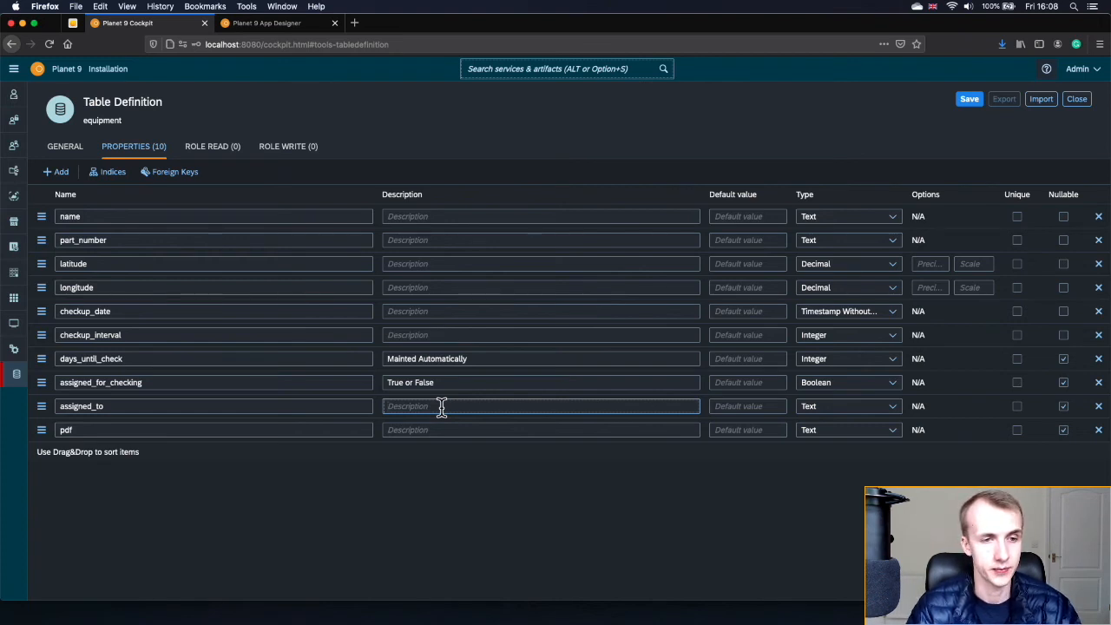
left_click(454, 382)
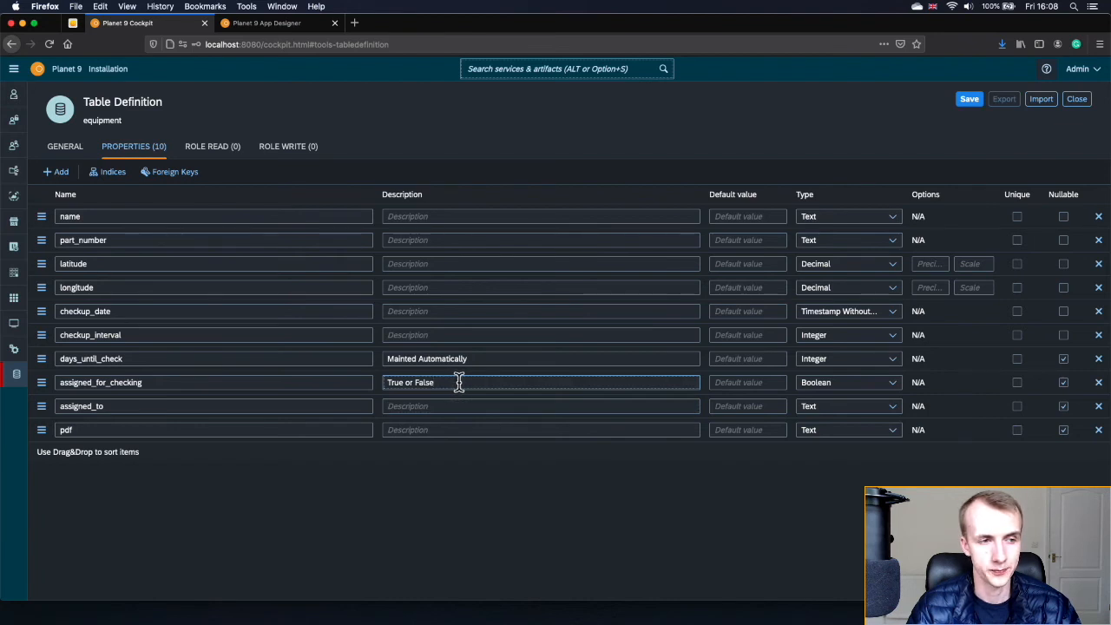
left_click(484, 363)
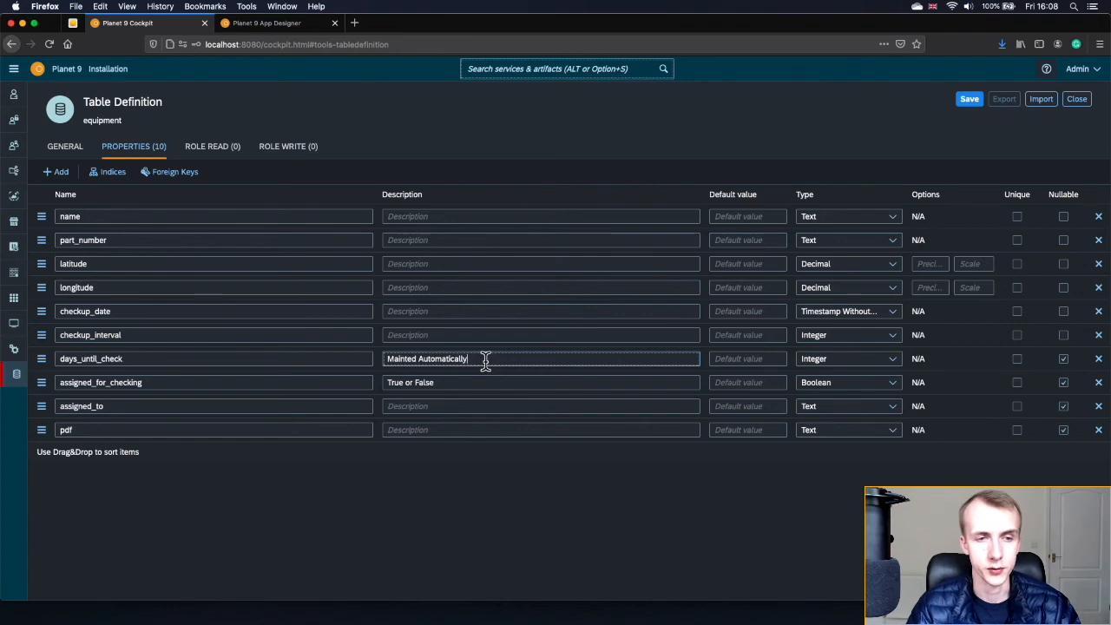
left_click(484, 337)
left_click(479, 313)
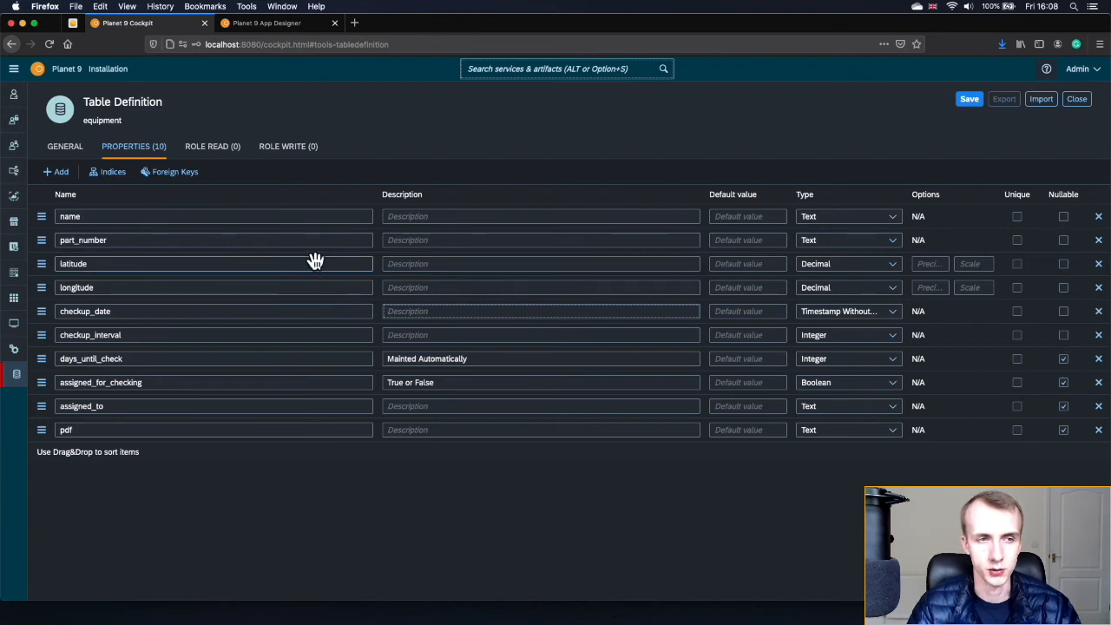
left_click(962, 99)
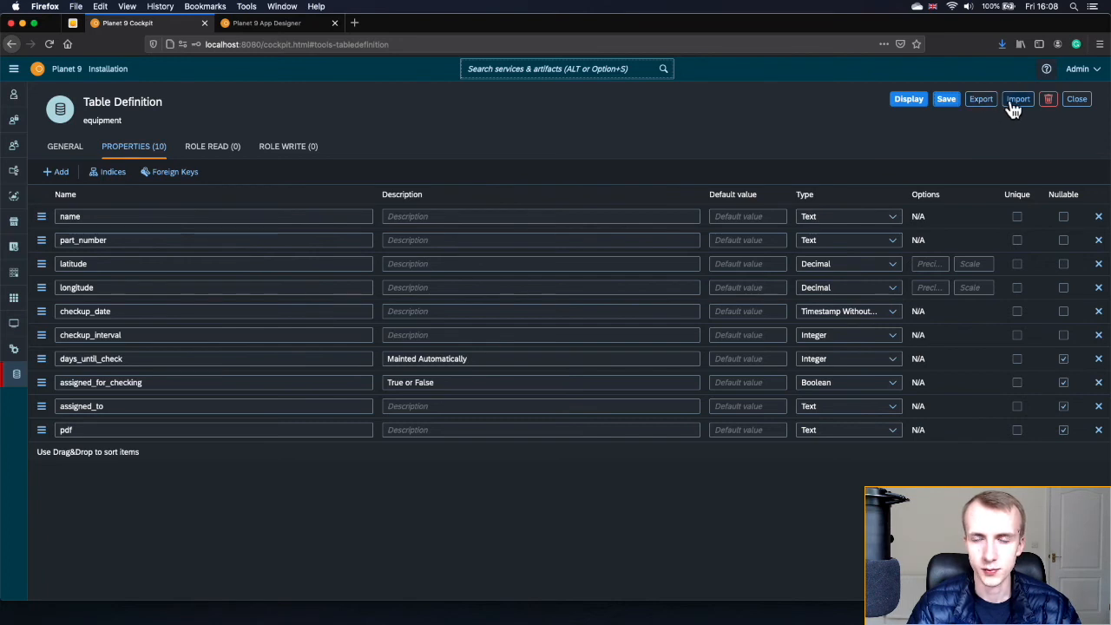
- Start a JSON export of the equipment definition, then cancel the download
left_click(983, 101)
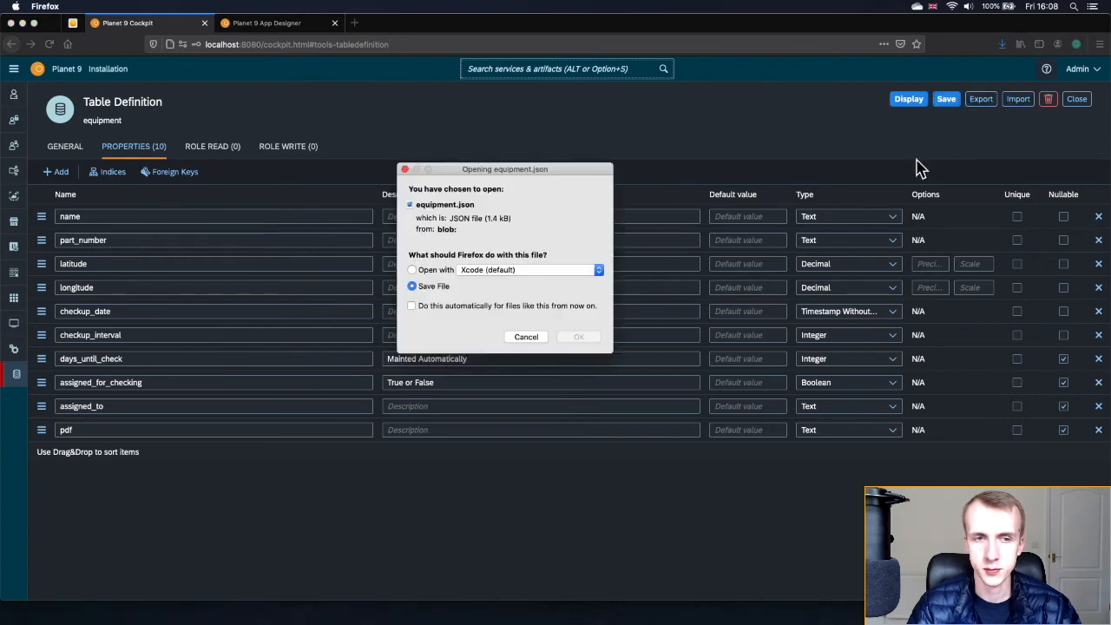
left_click_drag(489, 178, 537, 394)
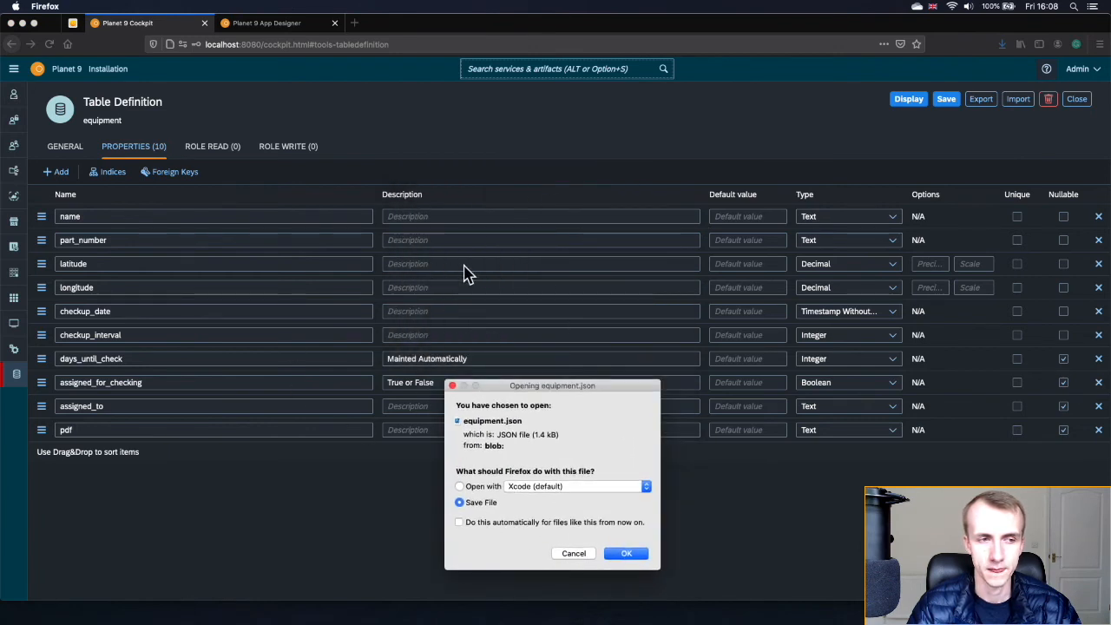
left_click(575, 554)
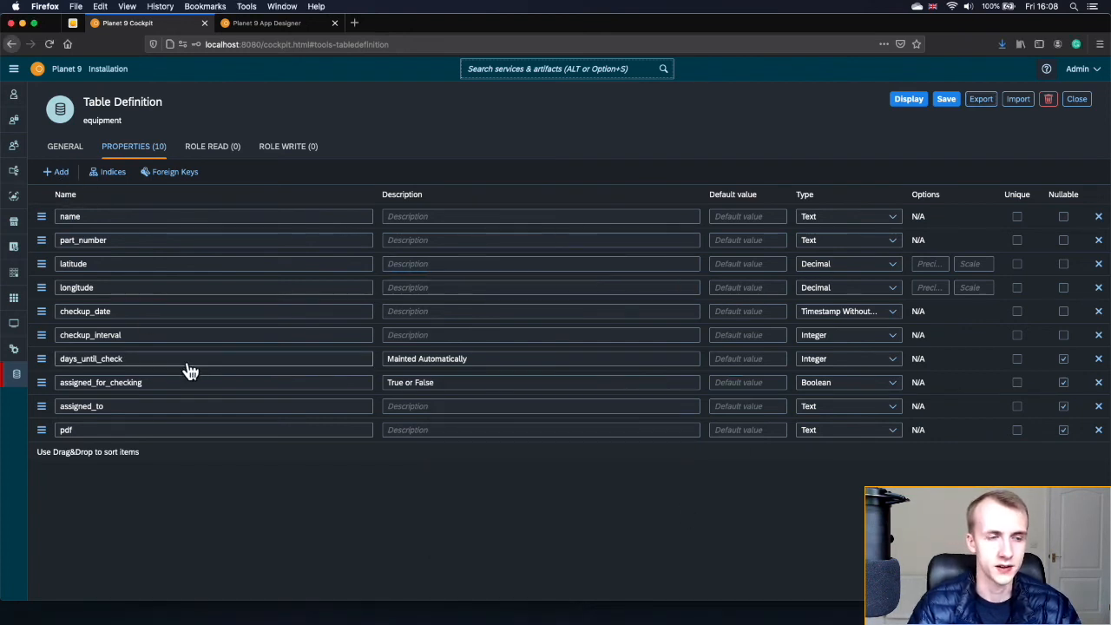
- Switch the definition back to display mode, dismiss the Data changed warning, and close it
left_click(63, 148)
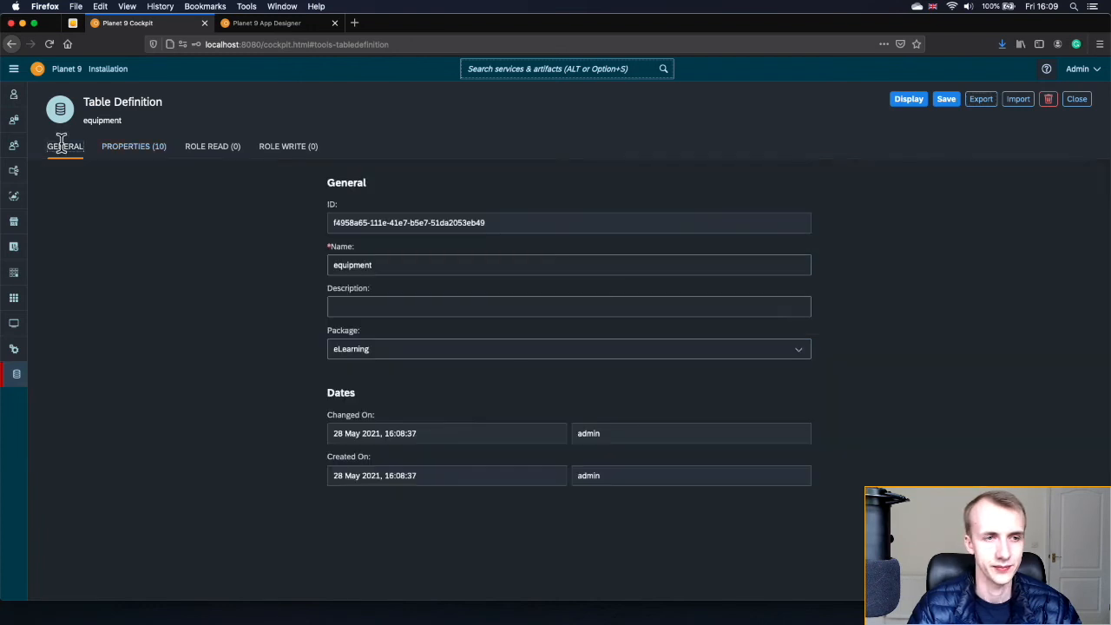
left_click(918, 99)
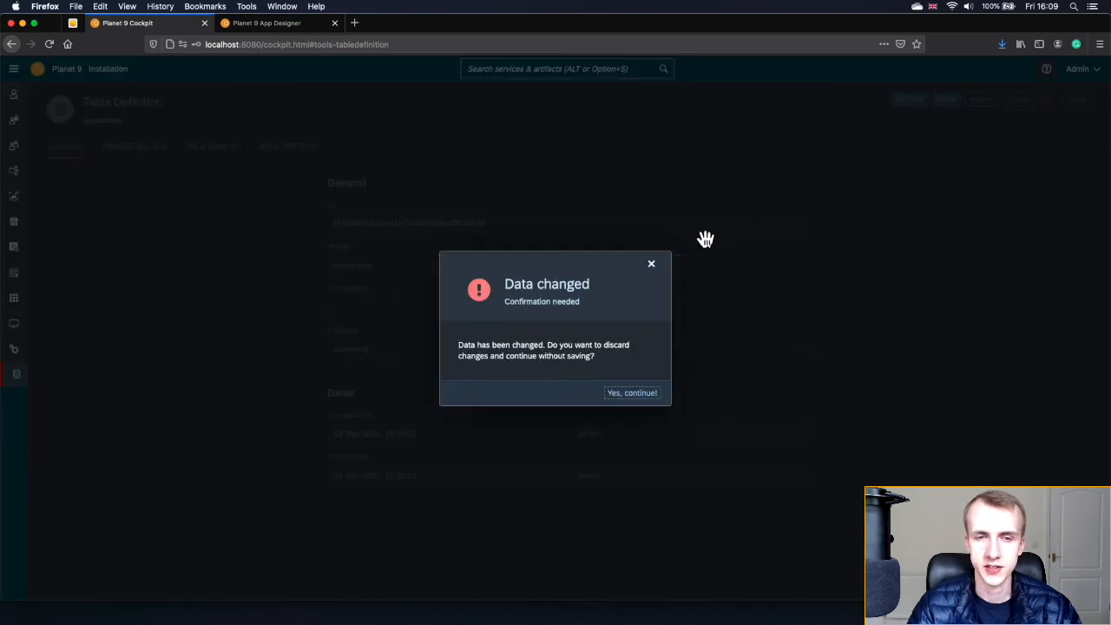
left_click(651, 264)
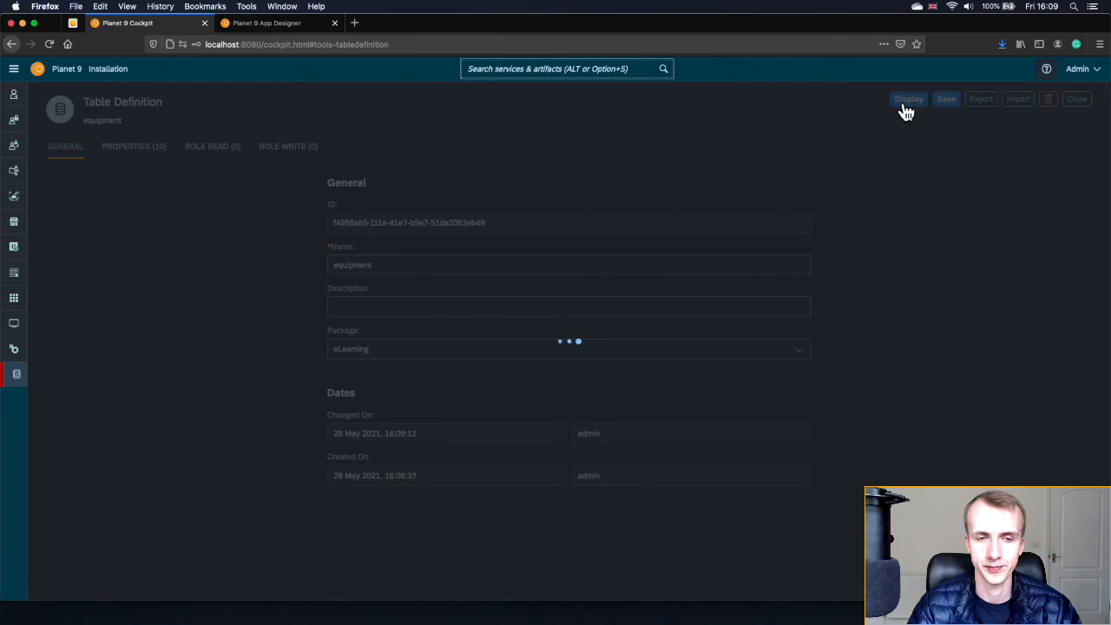
left_click(1077, 101)
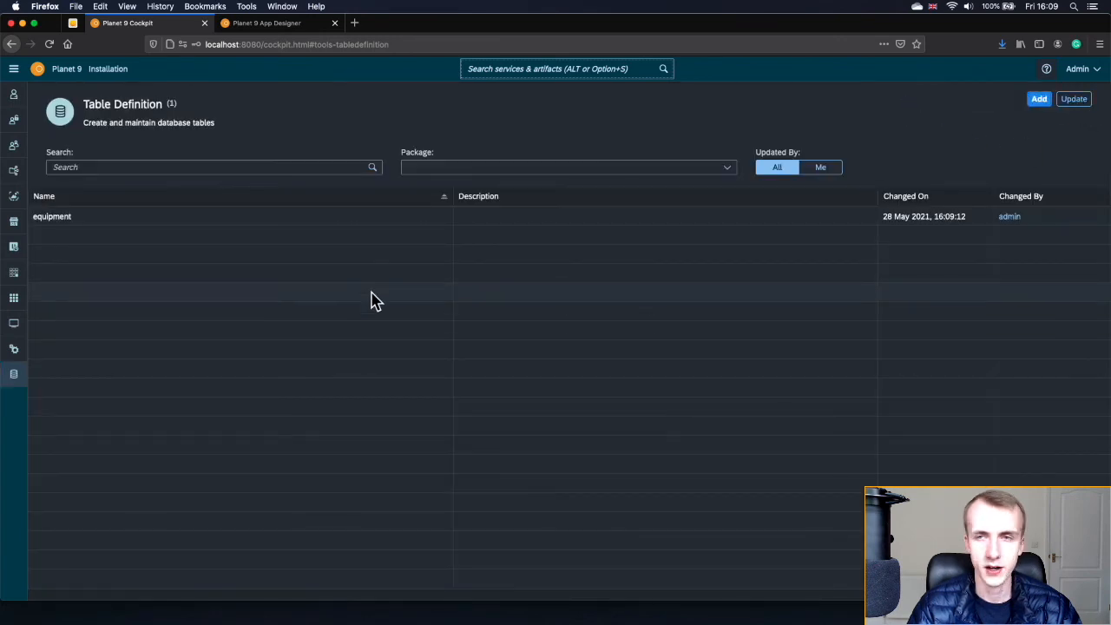
- Add a table definition named inspections in the eLearning package and show its empty Properties
left_click(1039, 102)
left_click(500, 262)
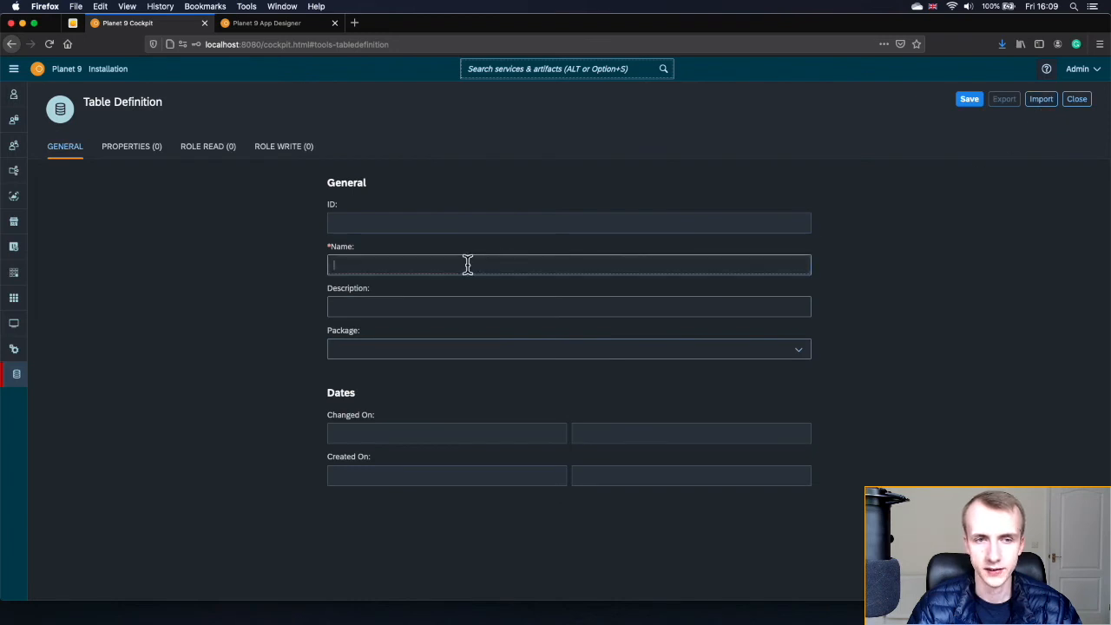
type("inse")
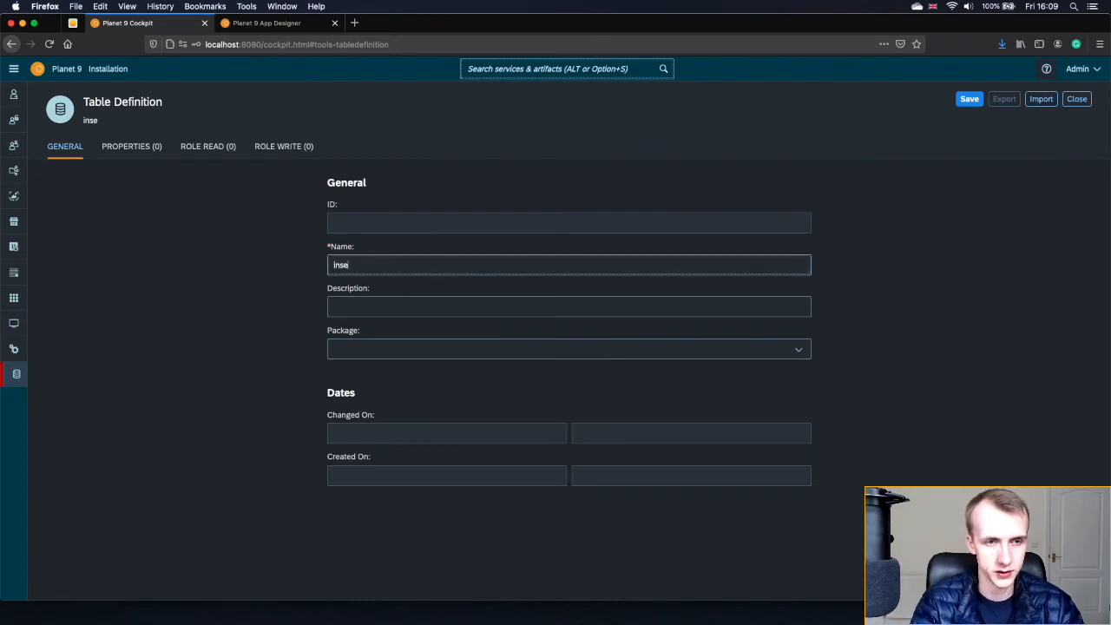
key("BackSpace")
type("pections")
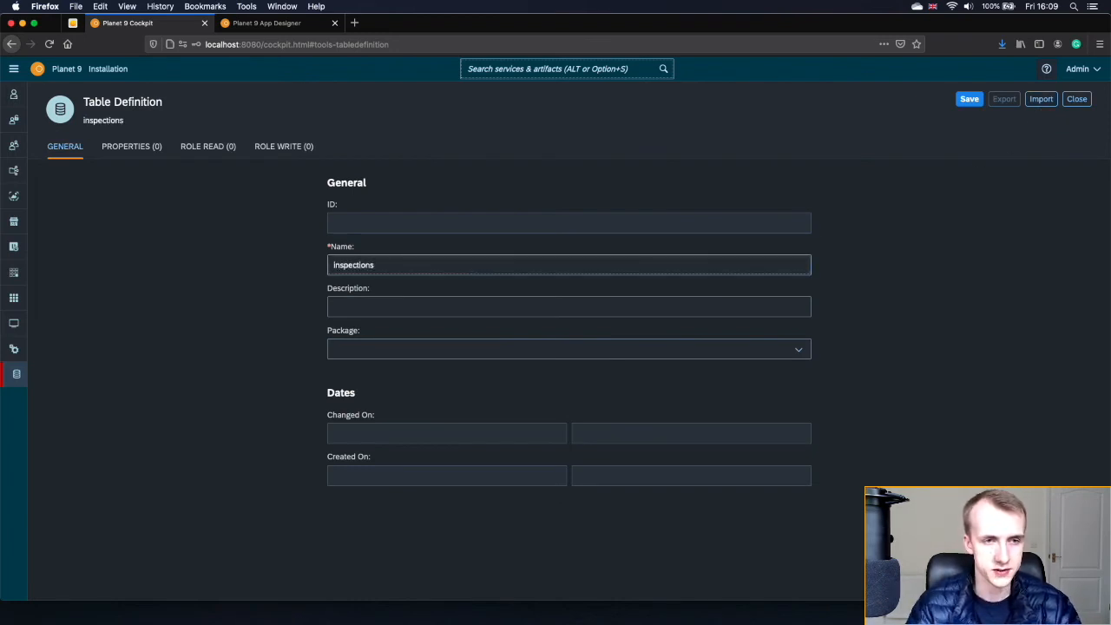
left_click(1017, 389)
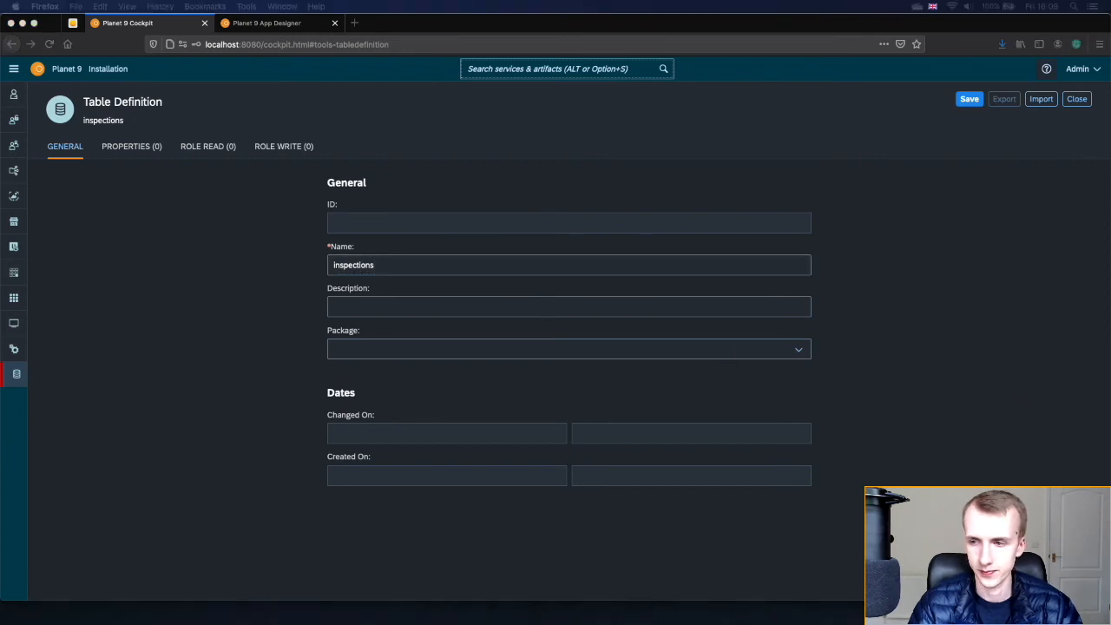
left_click(799, 349)
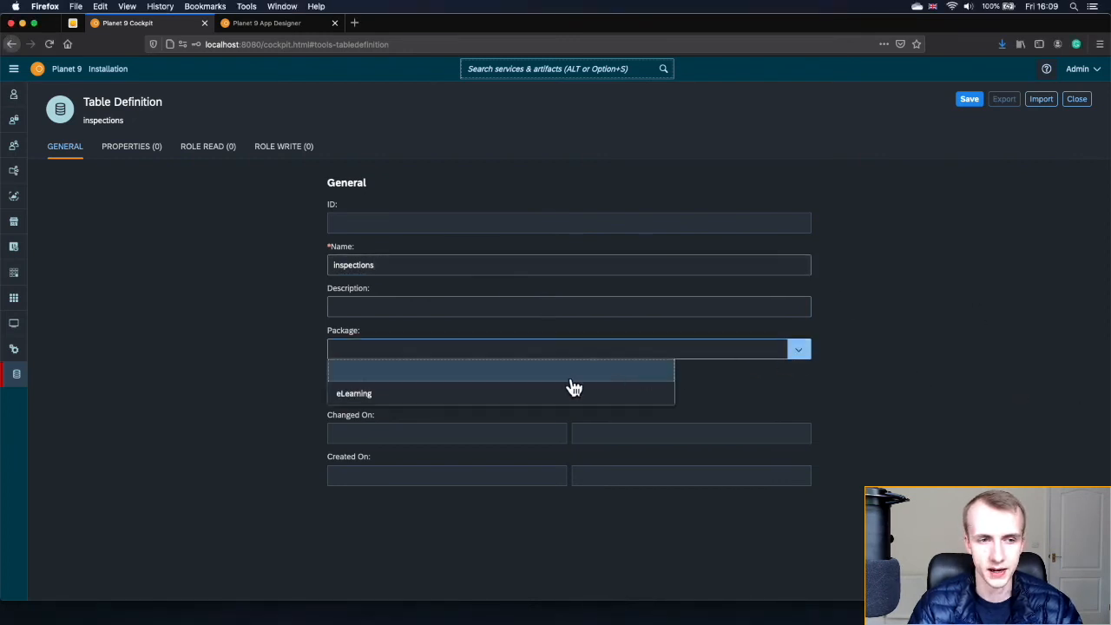
left_click(476, 397)
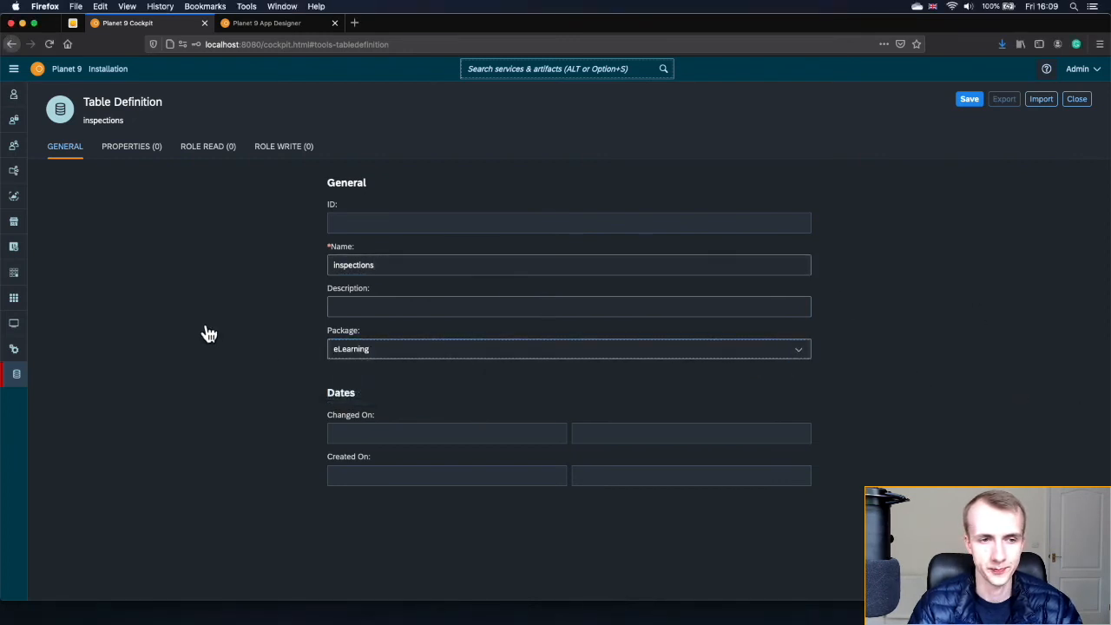
left_click(121, 156)
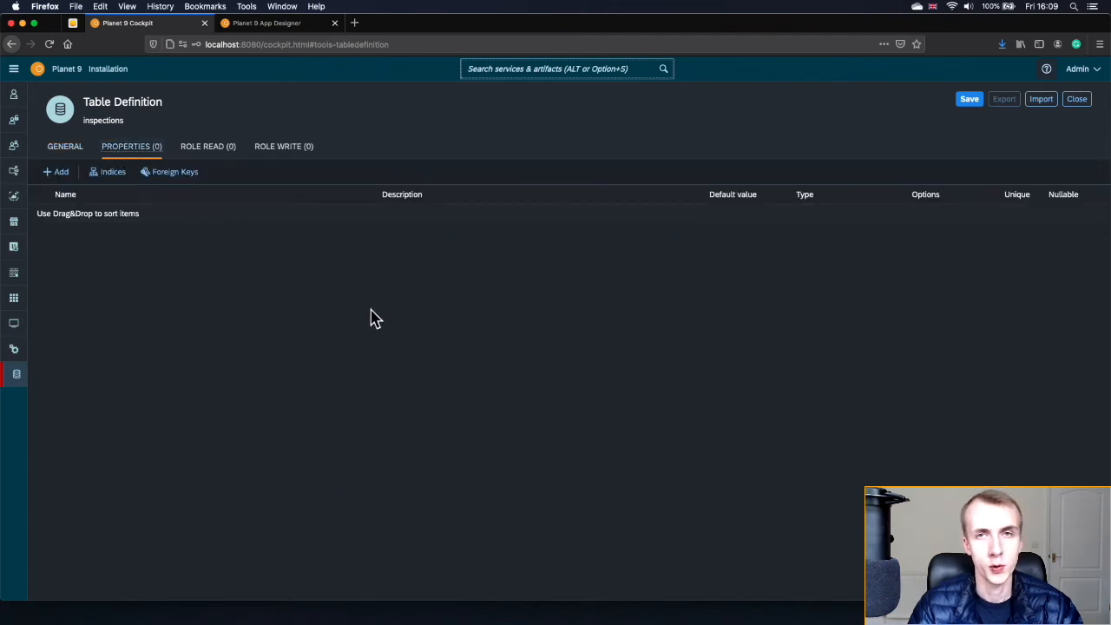
- Add property rows and name the first columns employeeID, employeeName and part_number
left_click(54, 174)
left_click(54, 174)
left_click(53, 174)
left_click(54, 174)
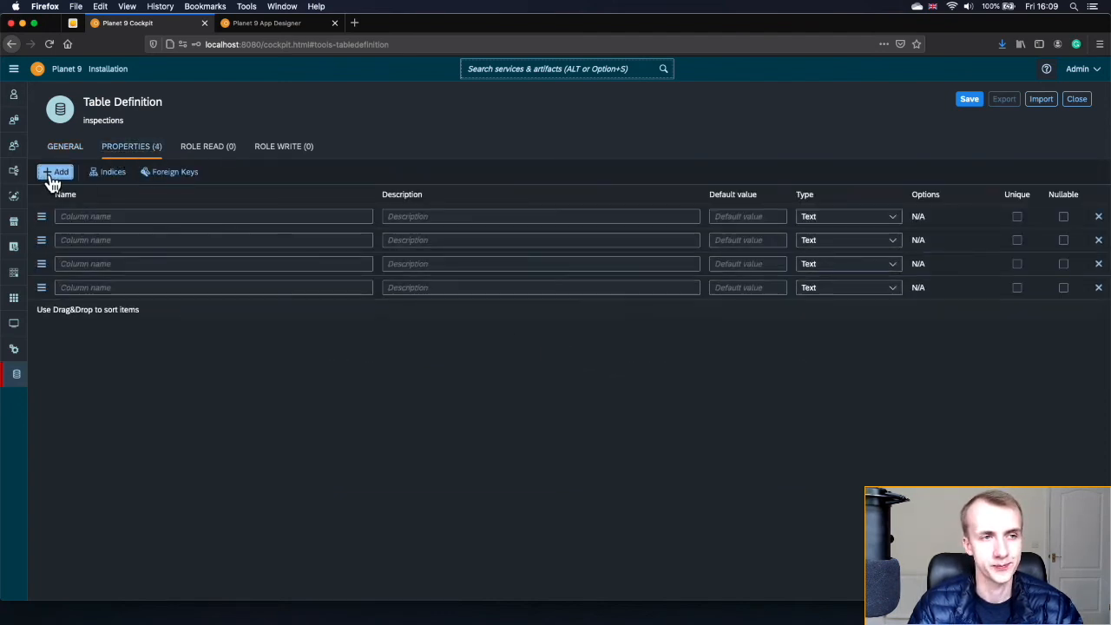
left_click(54, 174)
left_click(54, 174)
left_click(54, 174)
left_click(54, 173)
left_click(139, 216)
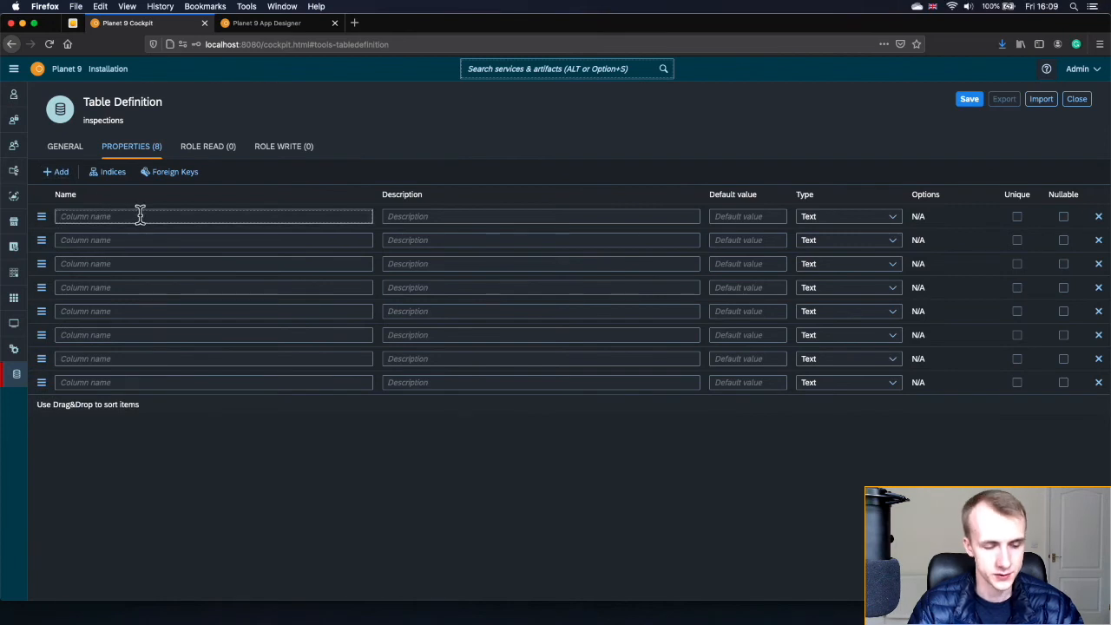
type("employeeID")
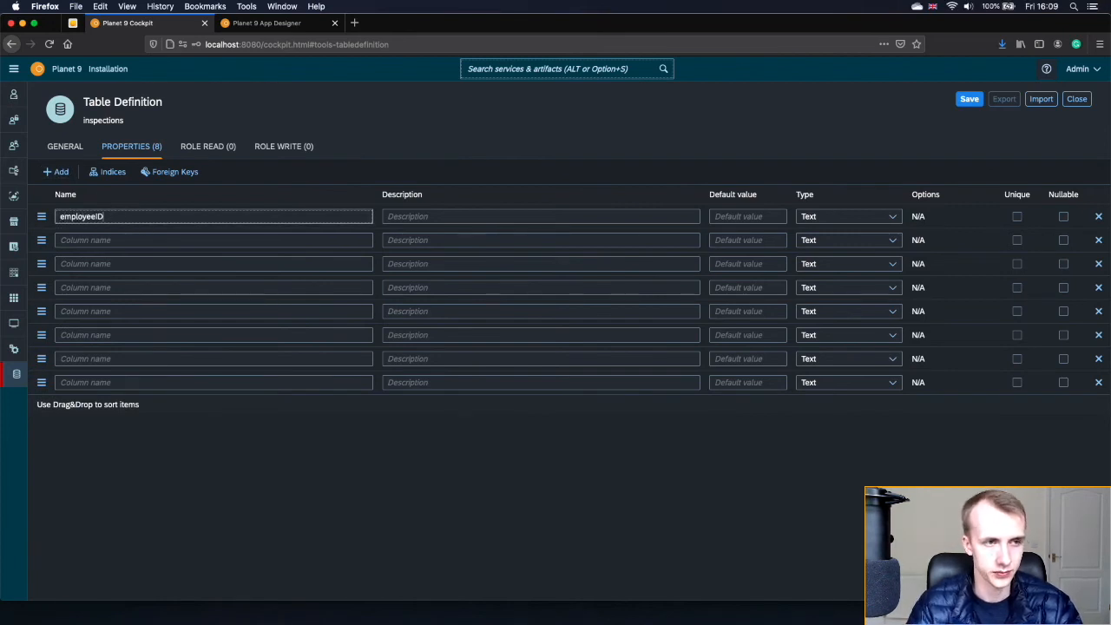
left_click(142, 241)
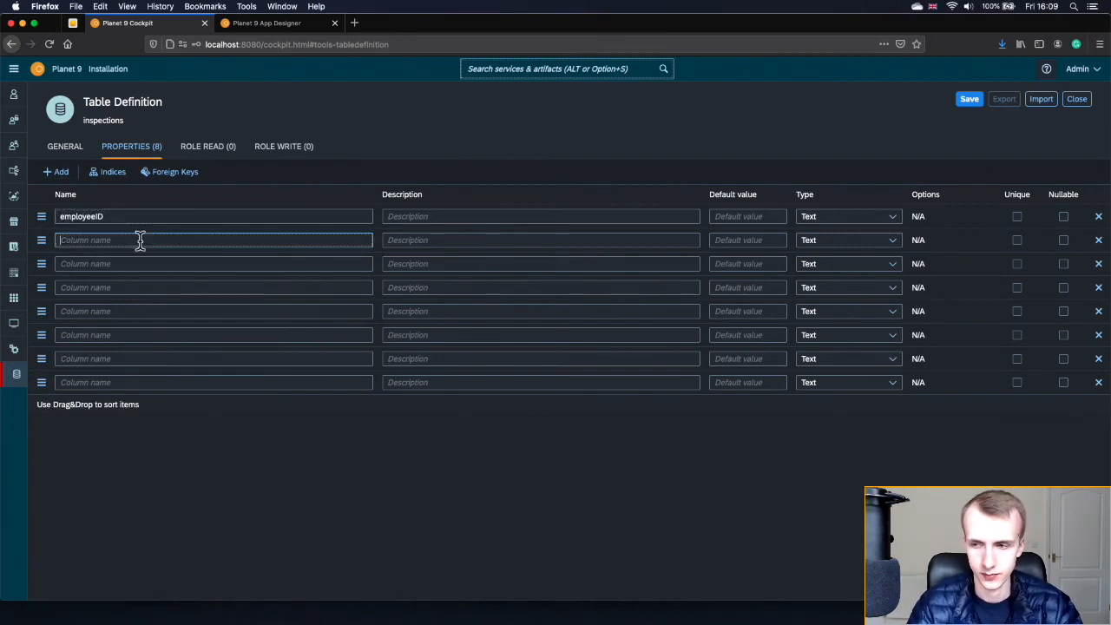
type("employeeNa")
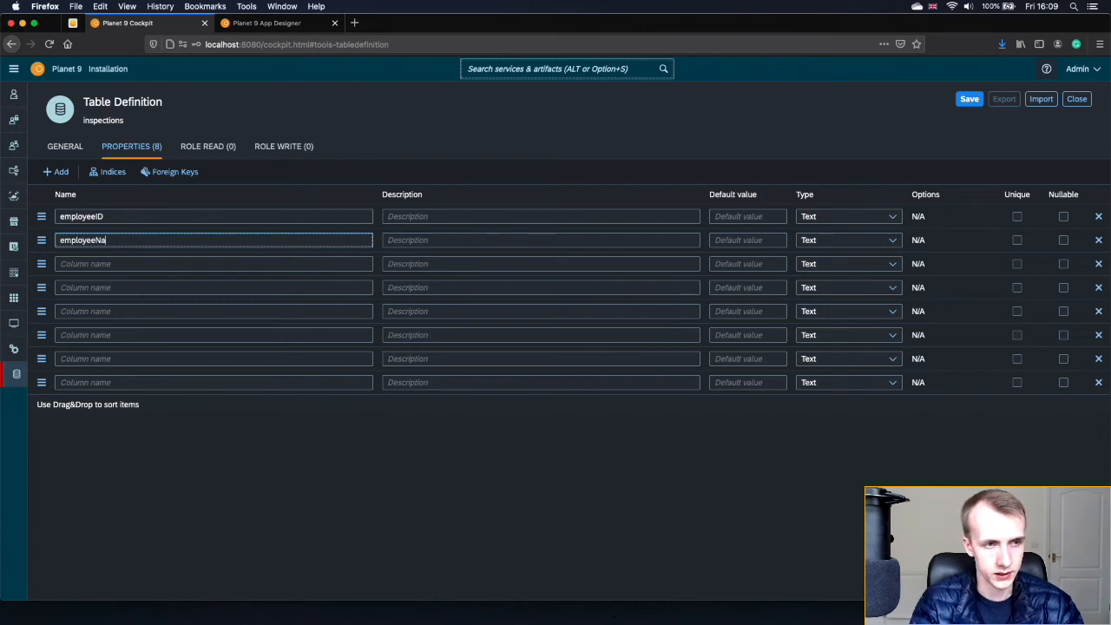
type("me")
left_click(129, 265)
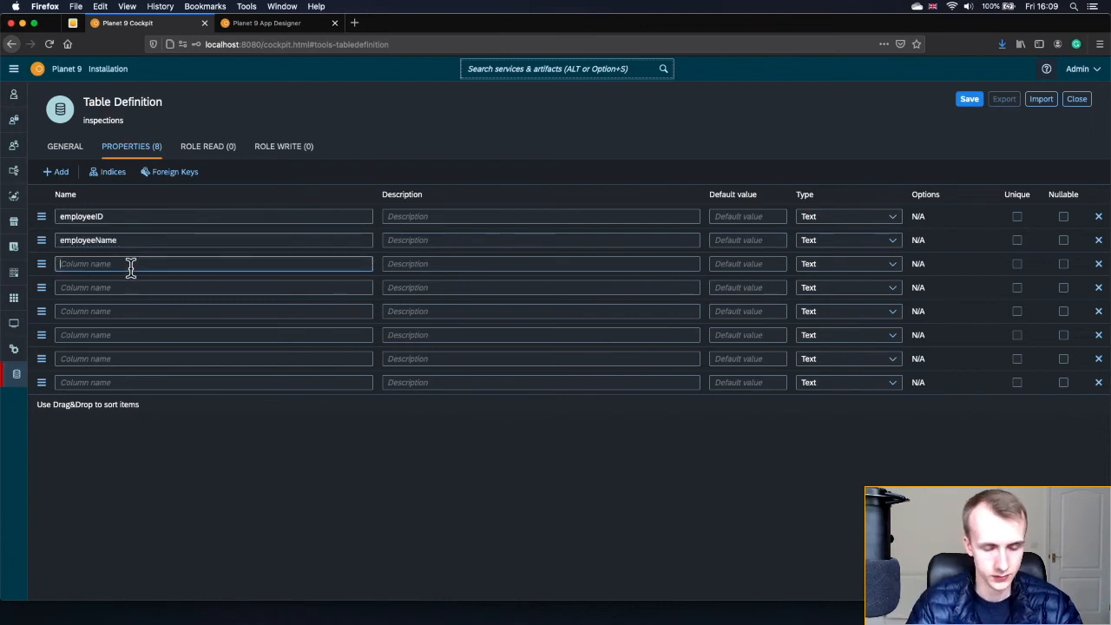
type("part_number")
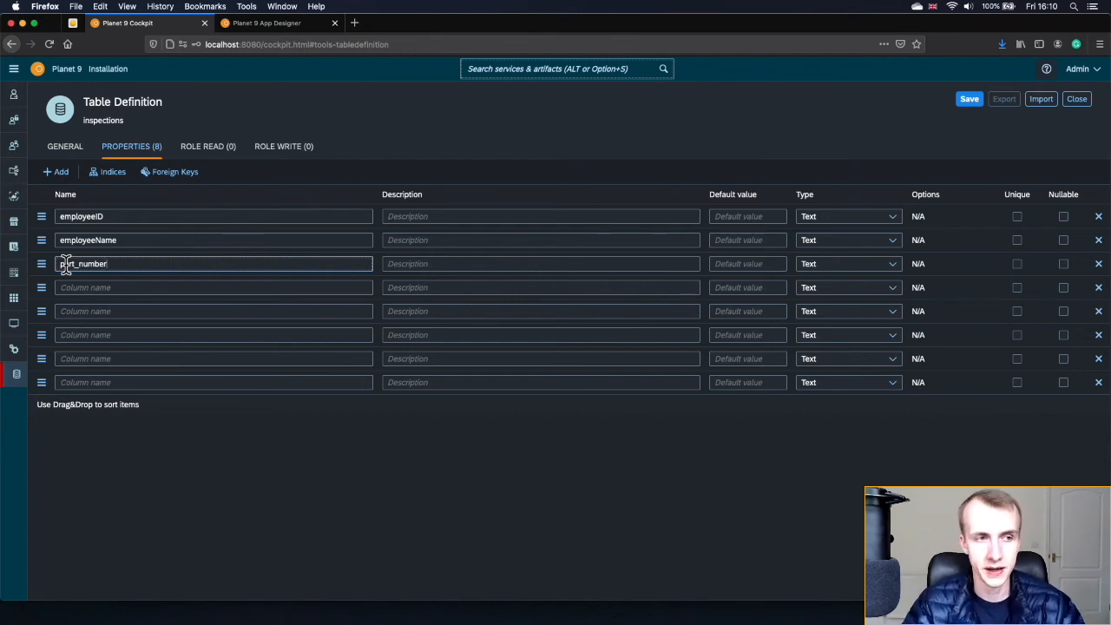
- Add a status column described as 'Assigned / Submitted / Complete / Rejected'
left_click(92, 288)
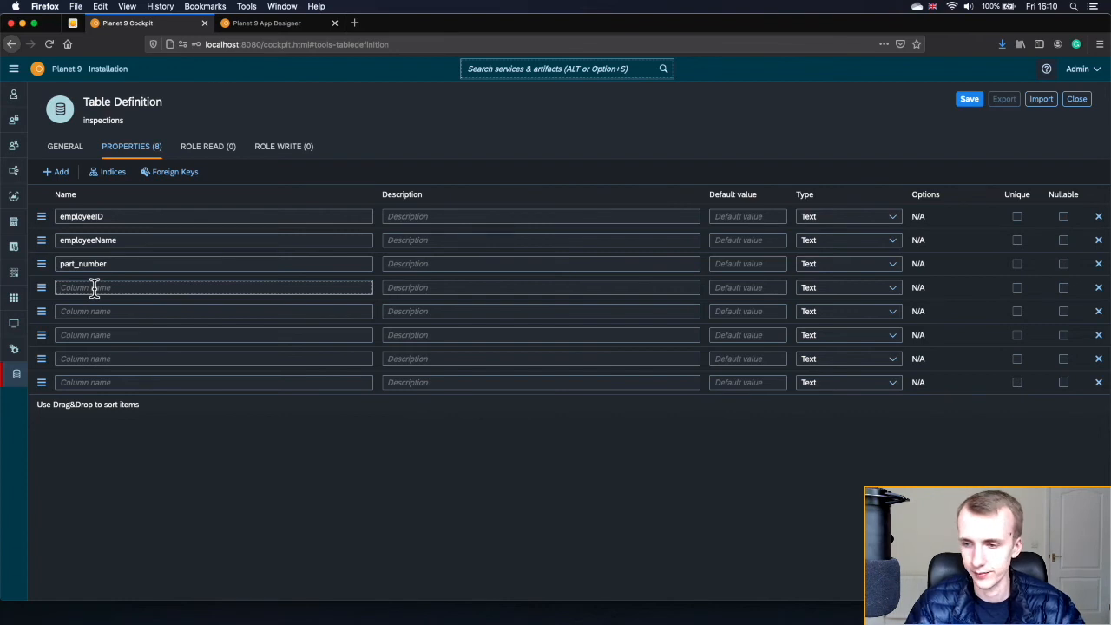
type("status")
left_click(408, 288)
type("Assigned / Submitted /")
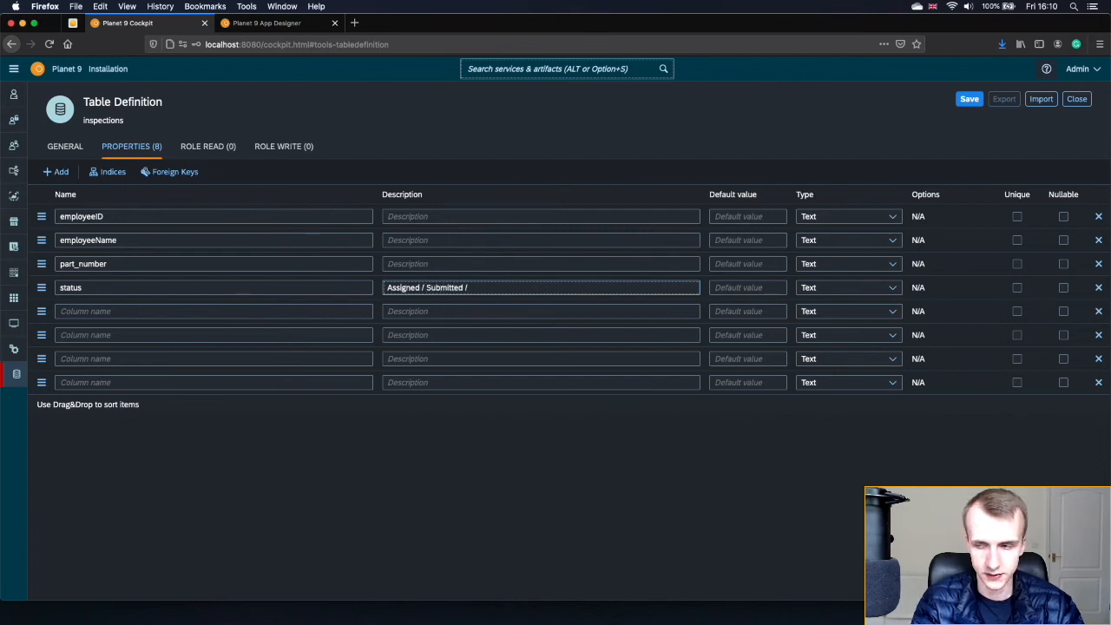
type(" Comp")
key("BackSpace")
type("om")
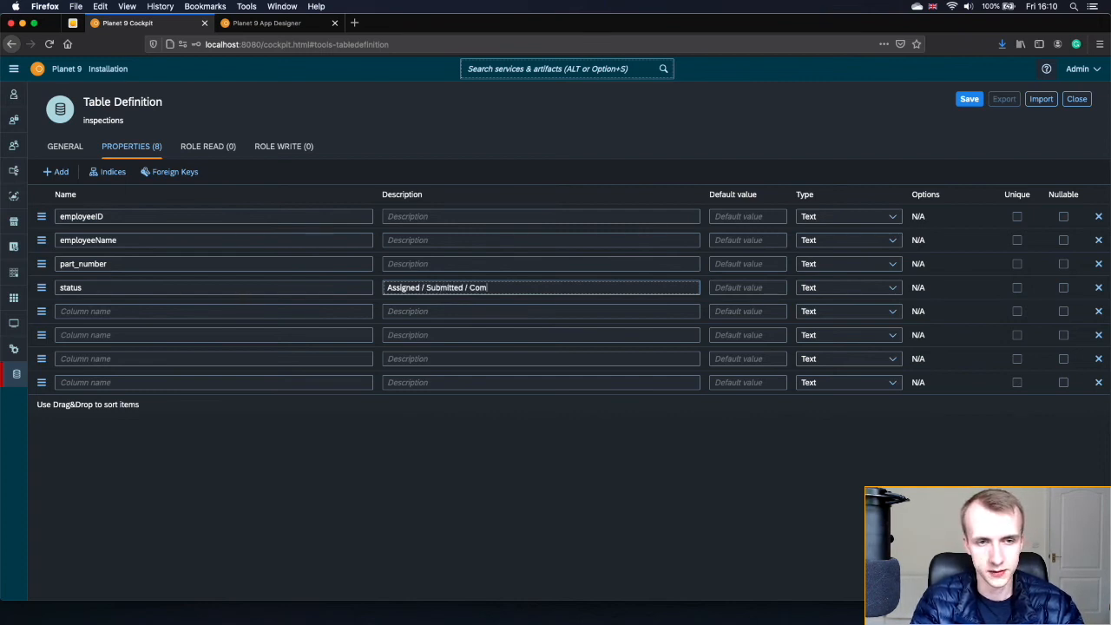
type("plete / rejecte")
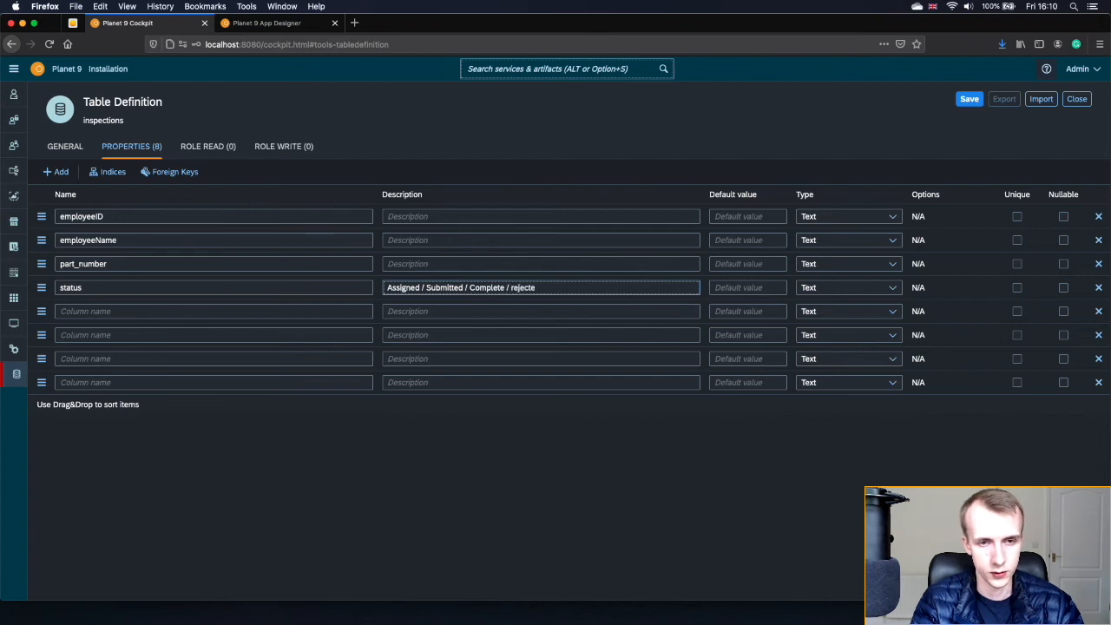
key("BackSpace")
key("BackSpace")
key("BackSpace")
key("BackSpace")
type("Reject")
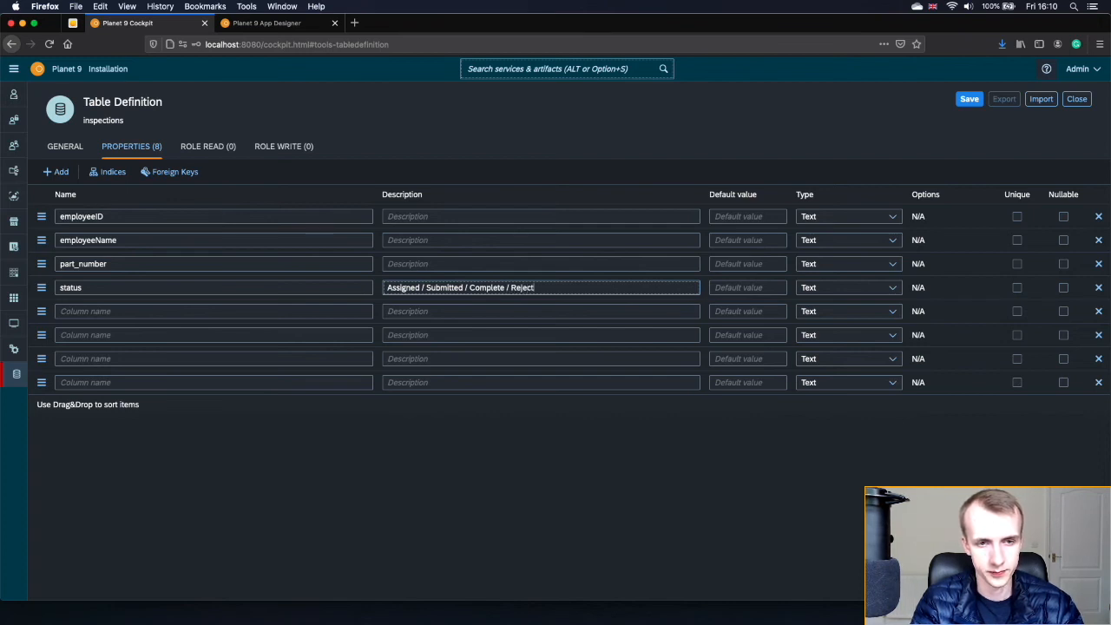
type("ed")
- Name the remaining columns equipment, comments, attachments and signature
left_click(279, 311)
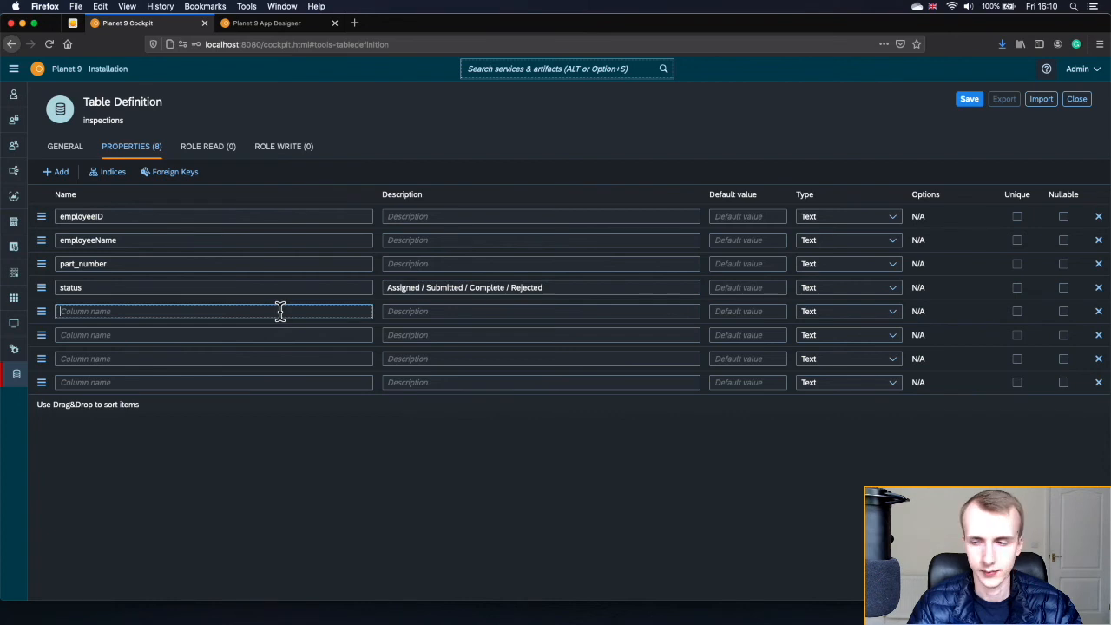
type("equipment_barcode_scan")
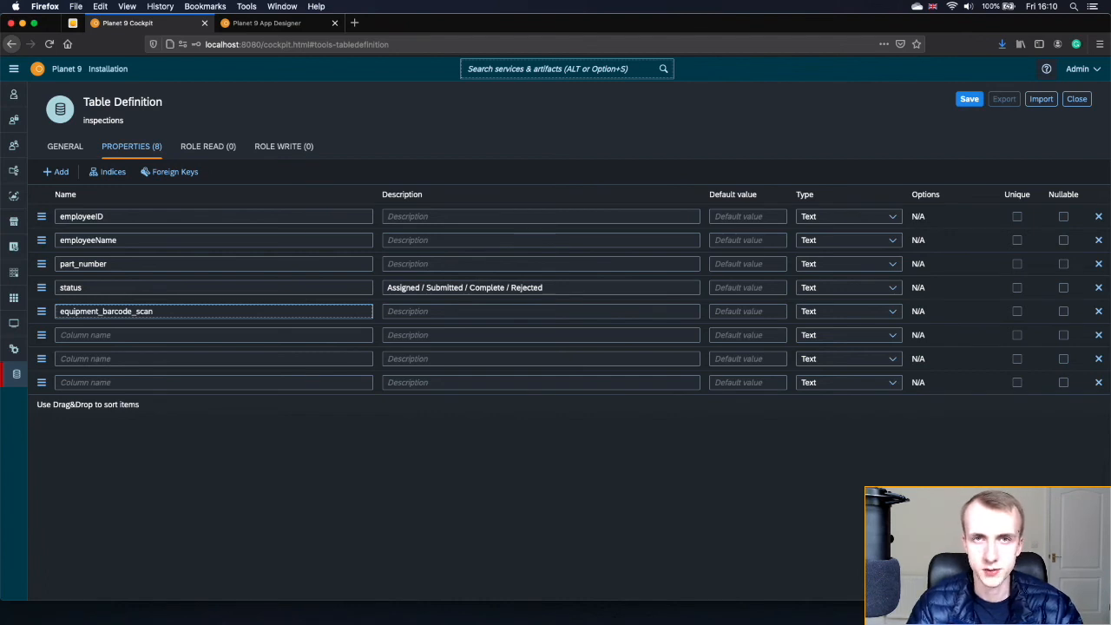
left_click(282, 335)
type("comments")
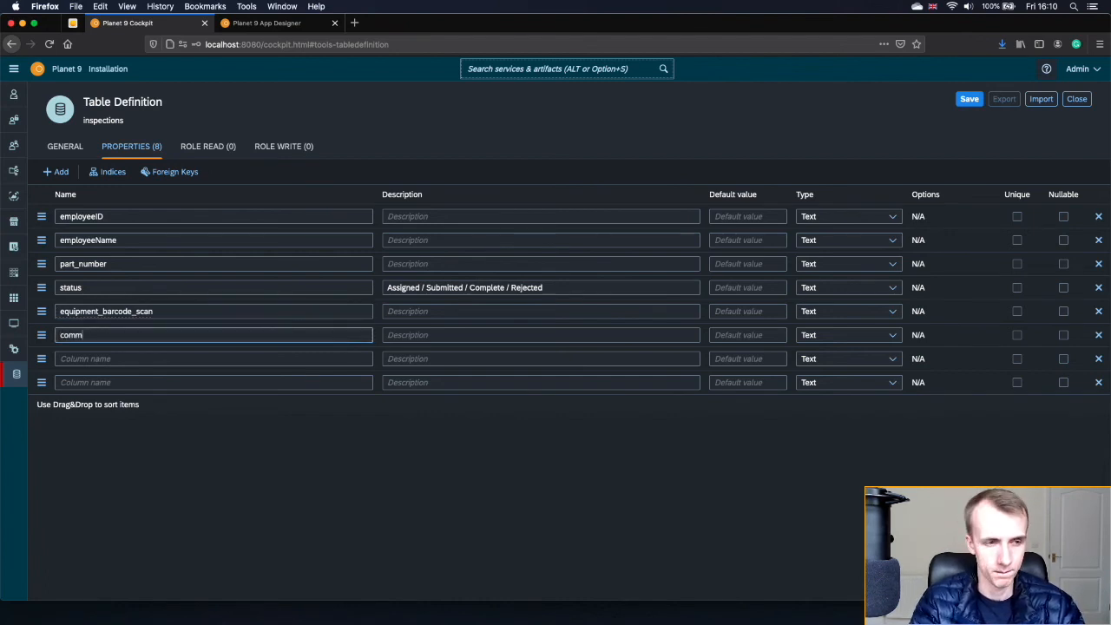
left_click(269, 359)
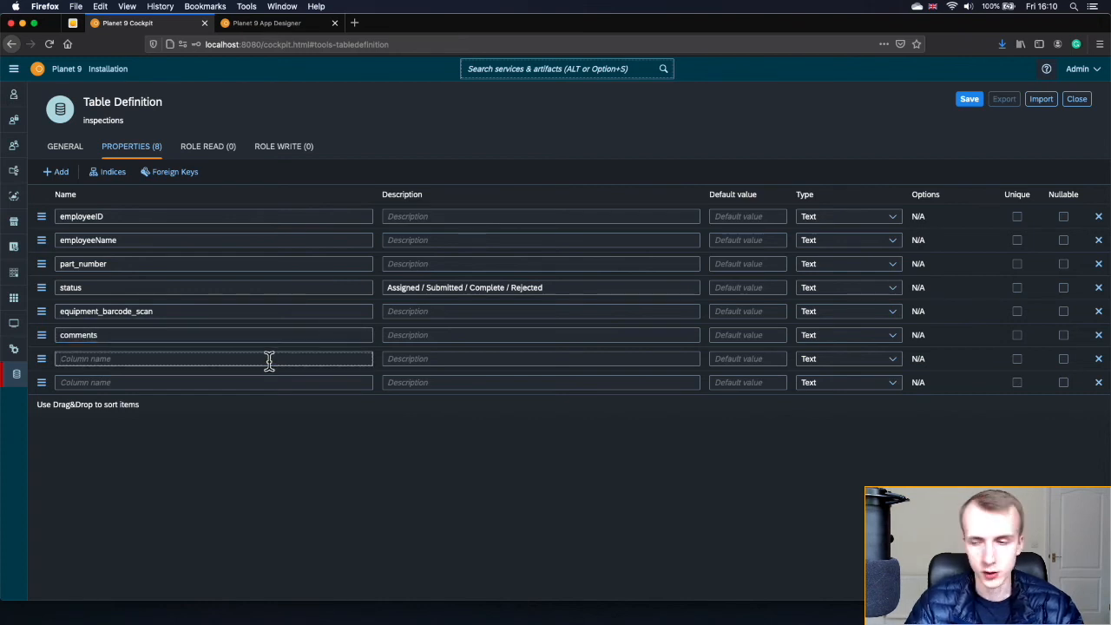
type("attachments")
left_click(259, 383)
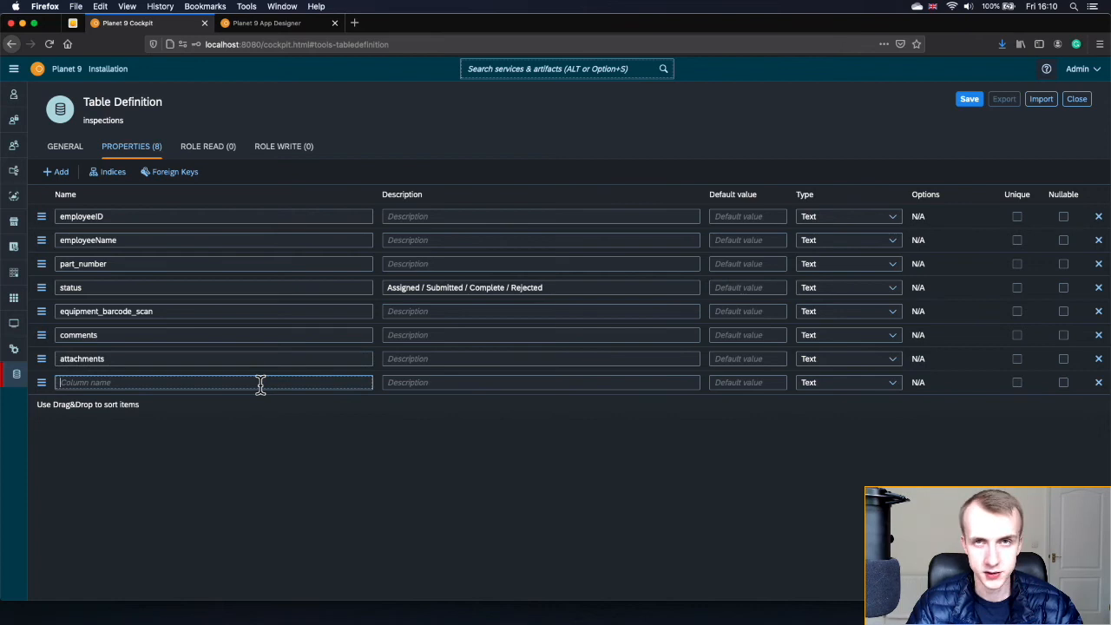
type("signature")
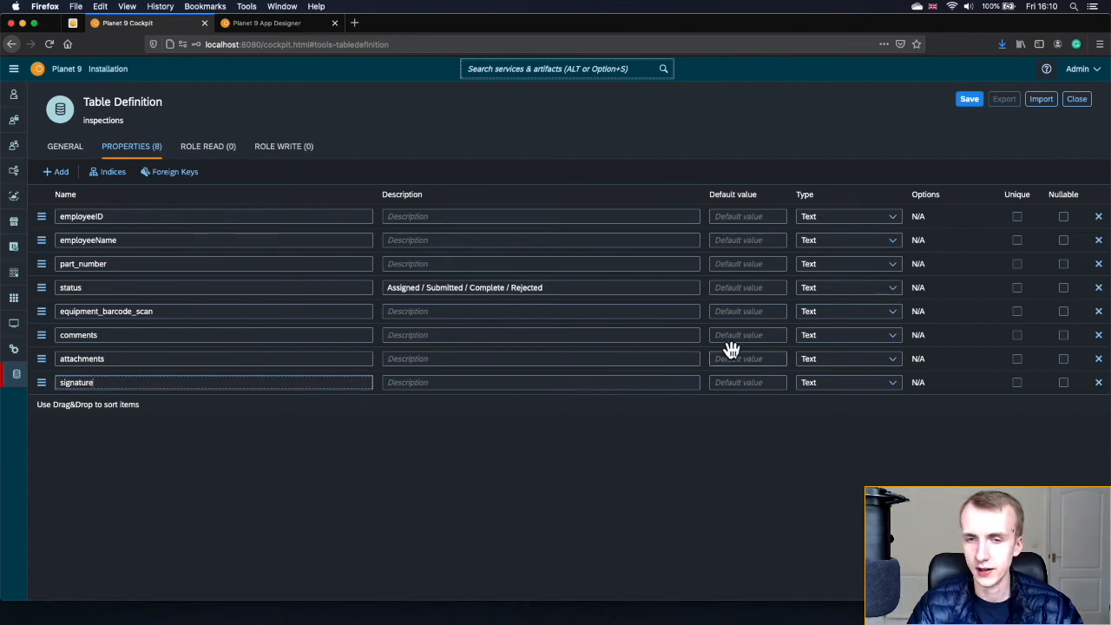
- Make equipment_barcode_scan Integer and mark it, comments, attachments and signature nullable
left_click(812, 315)
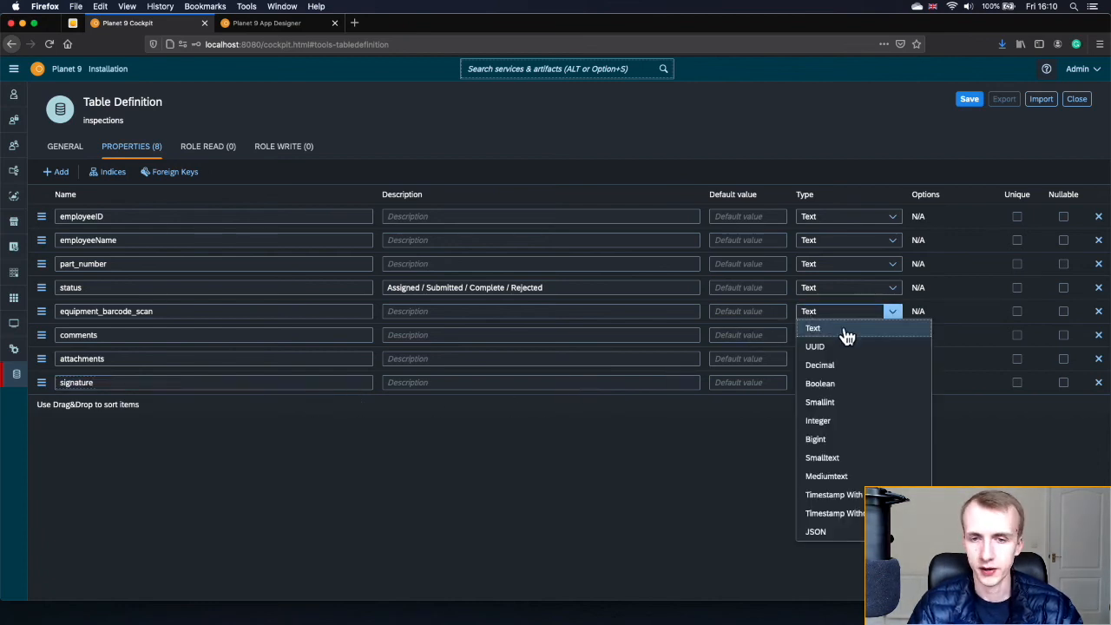
left_click(844, 425)
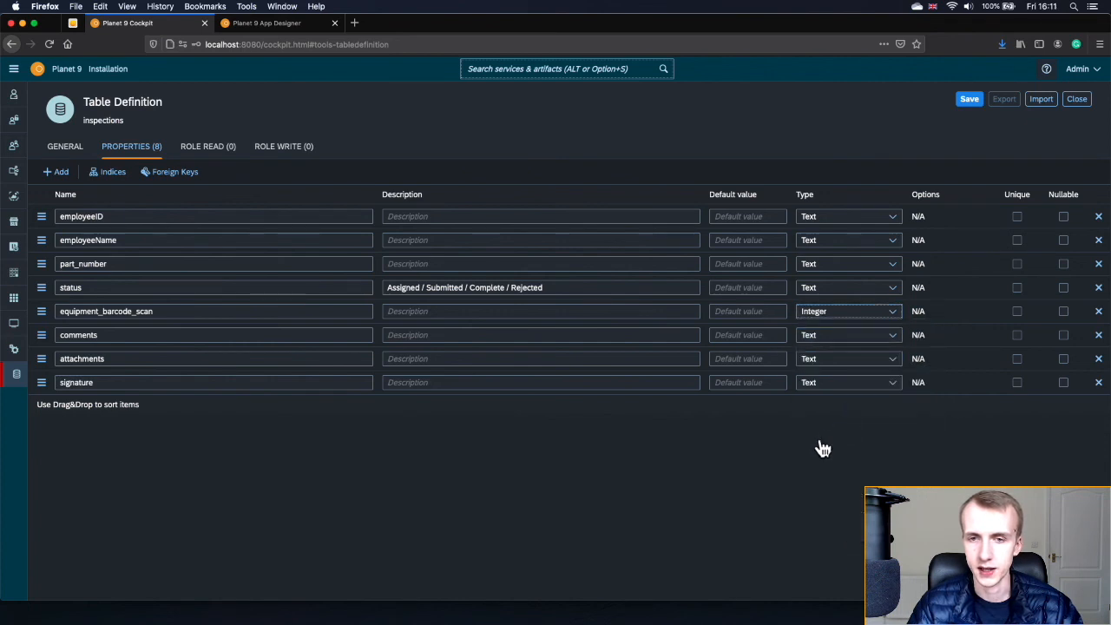
left_click(1062, 310)
left_click(1063, 335)
left_click(1063, 358)
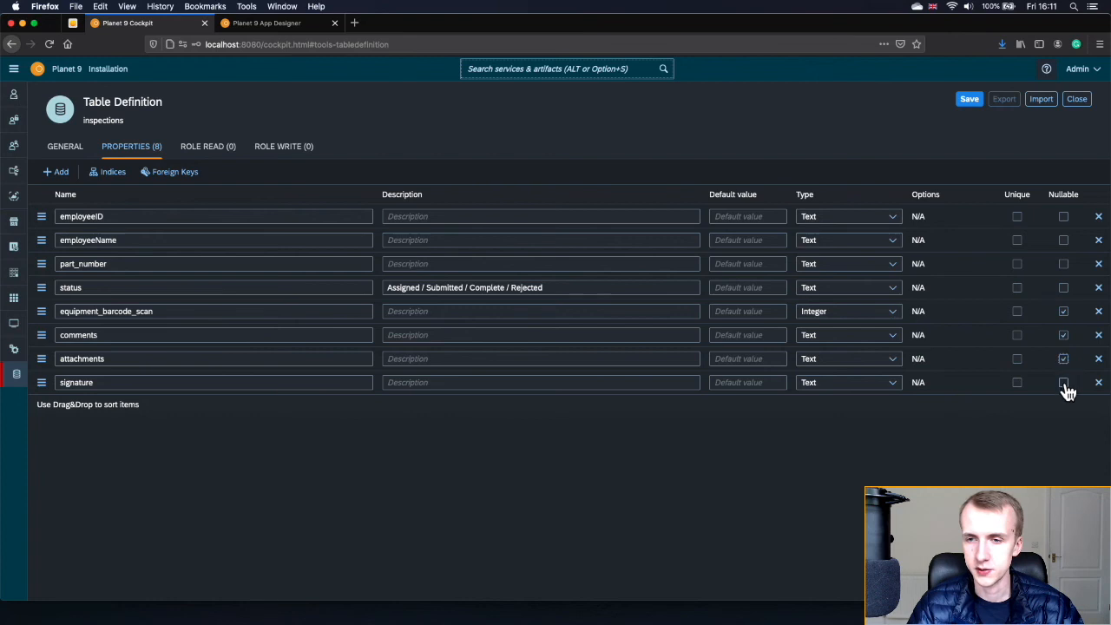
left_click(1063, 383)
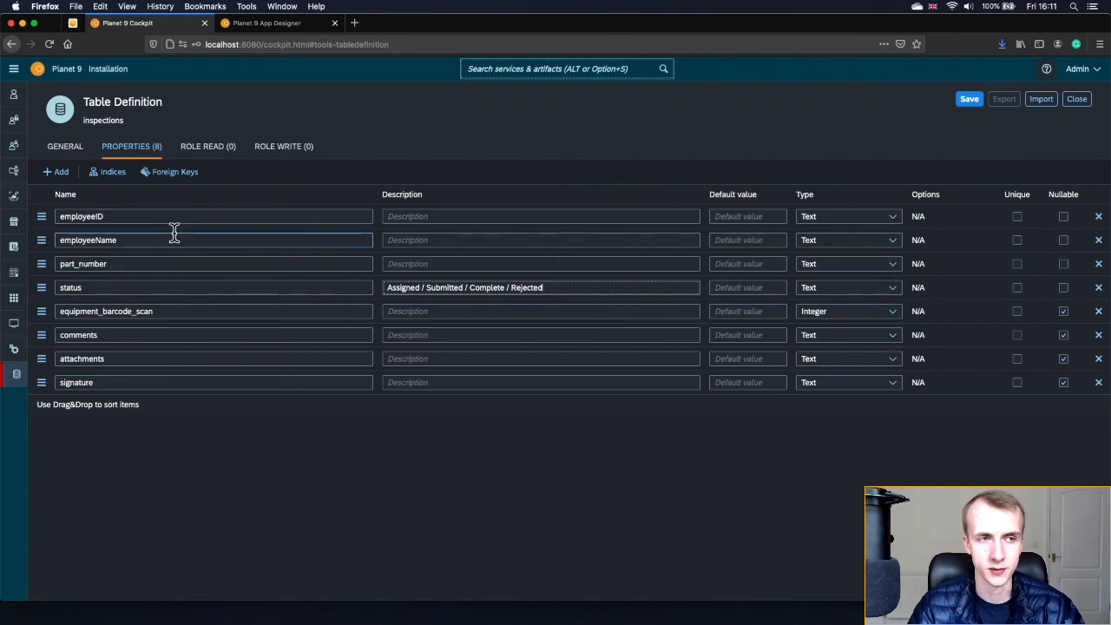
- Save the inspections definition, close it, and return to the Cockpit home page
left_click(964, 102)
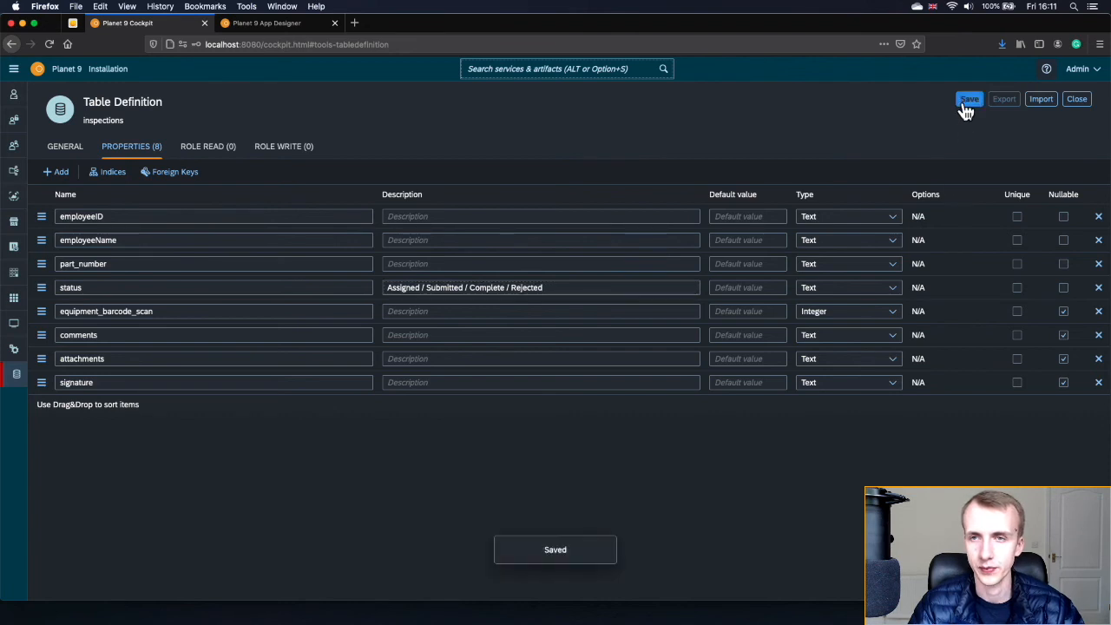
left_click(910, 103)
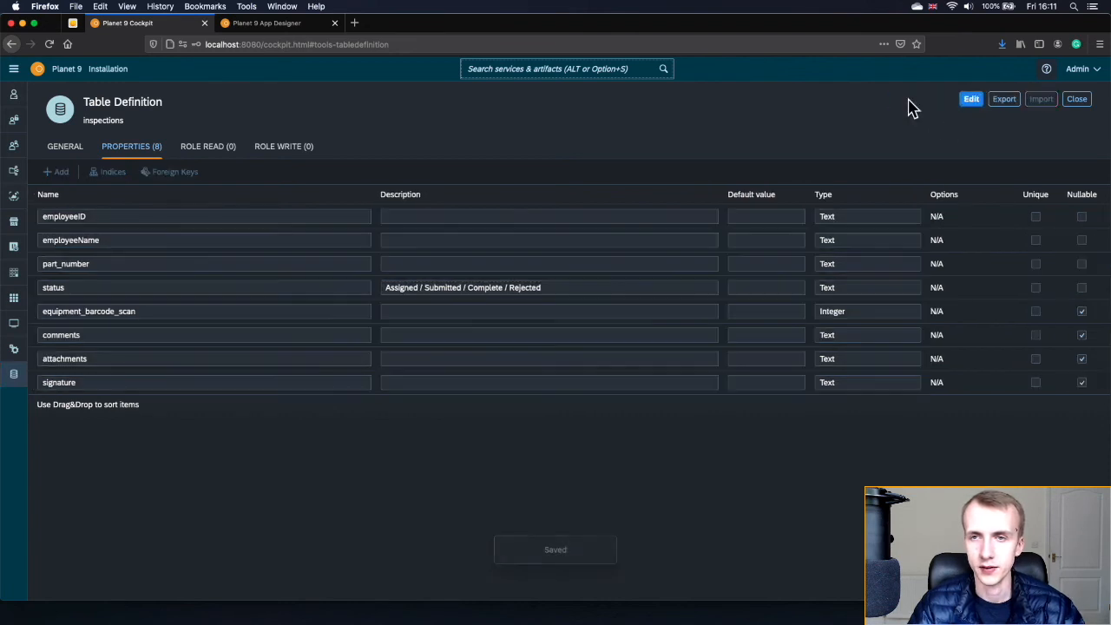
left_click(1076, 100)
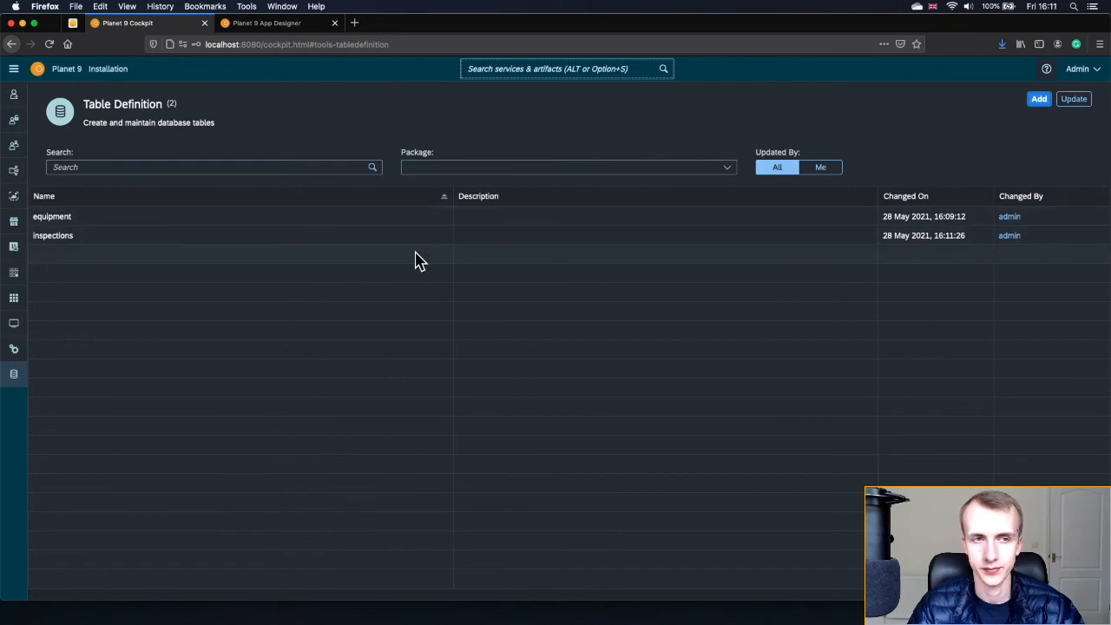
left_click(37, 70)
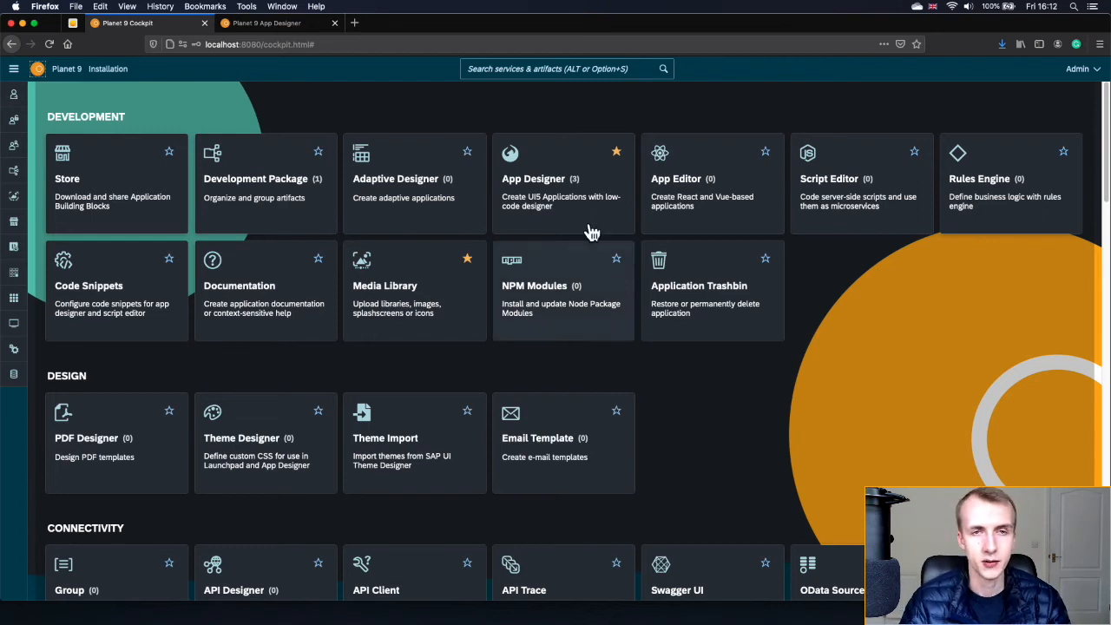
- Search 'api' and open API Designer
left_click(550, 73)
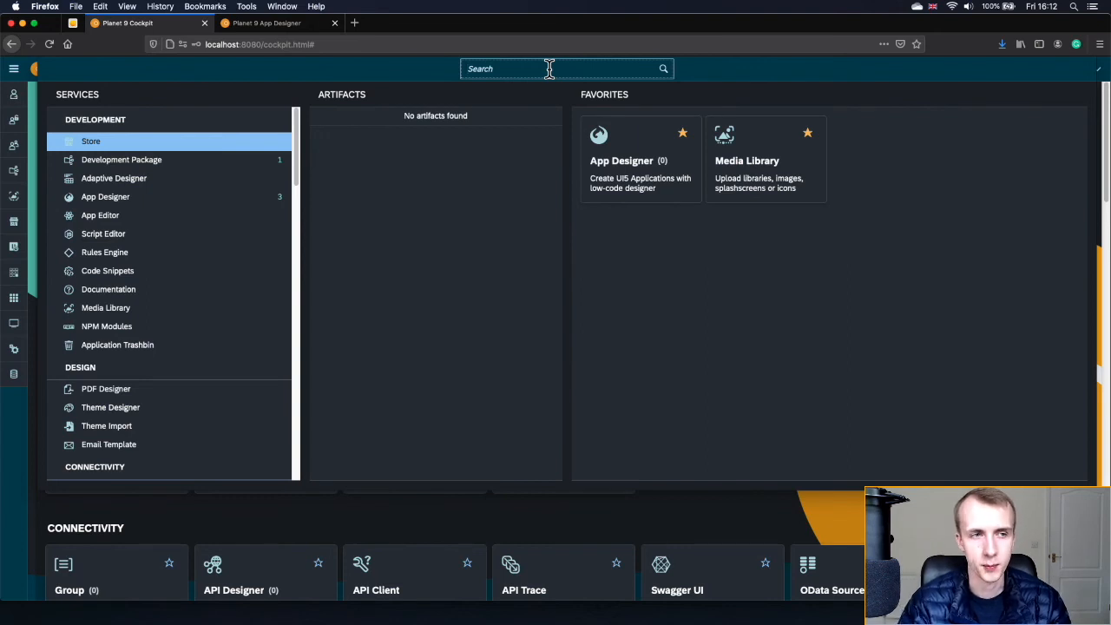
type("api")
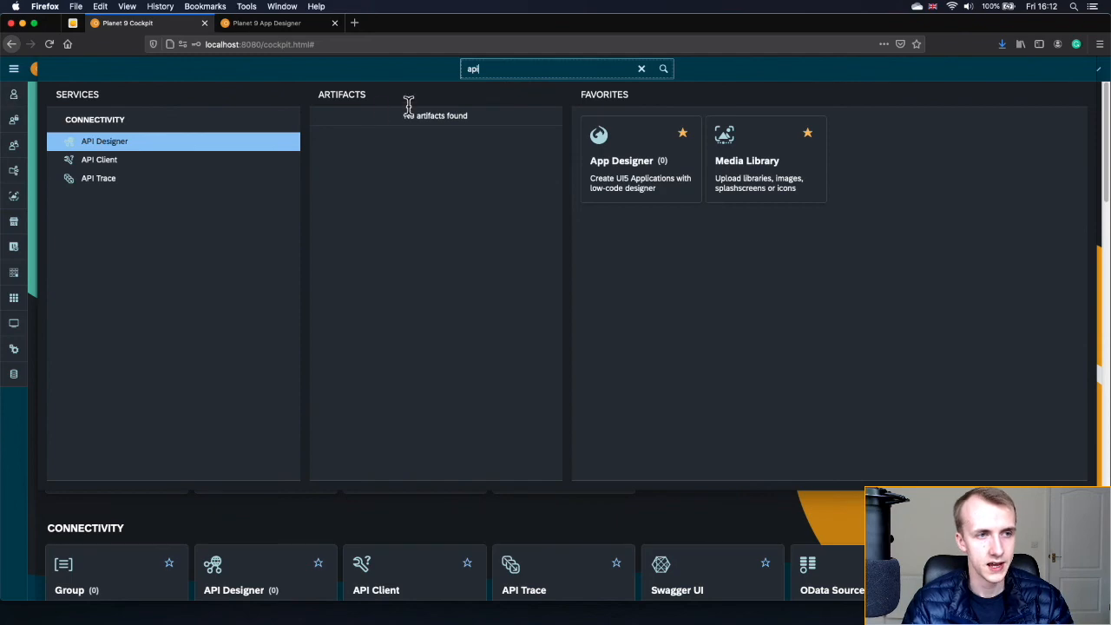
left_click(110, 141)
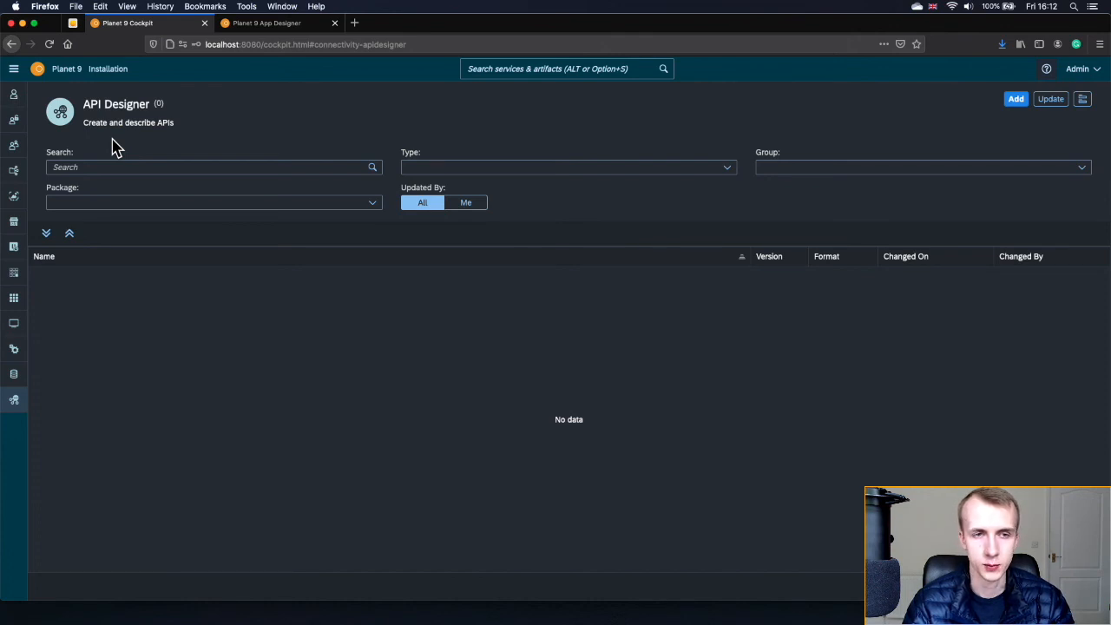
- Add a new API with type Table Definition and start importing it
left_click(1015, 99)
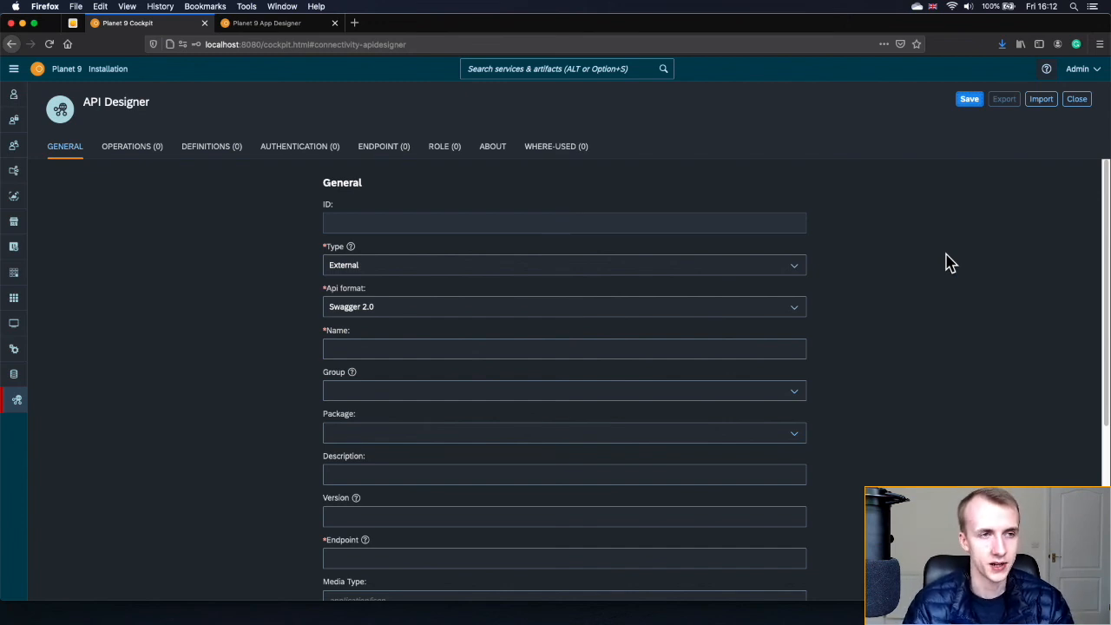
left_click(794, 265)
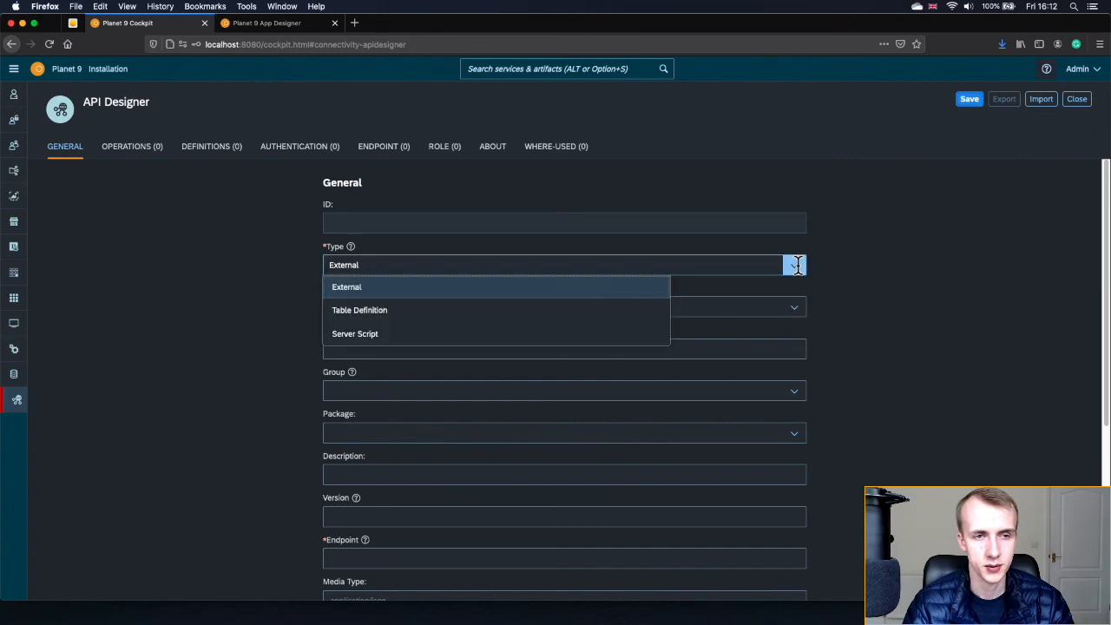
left_click(388, 312)
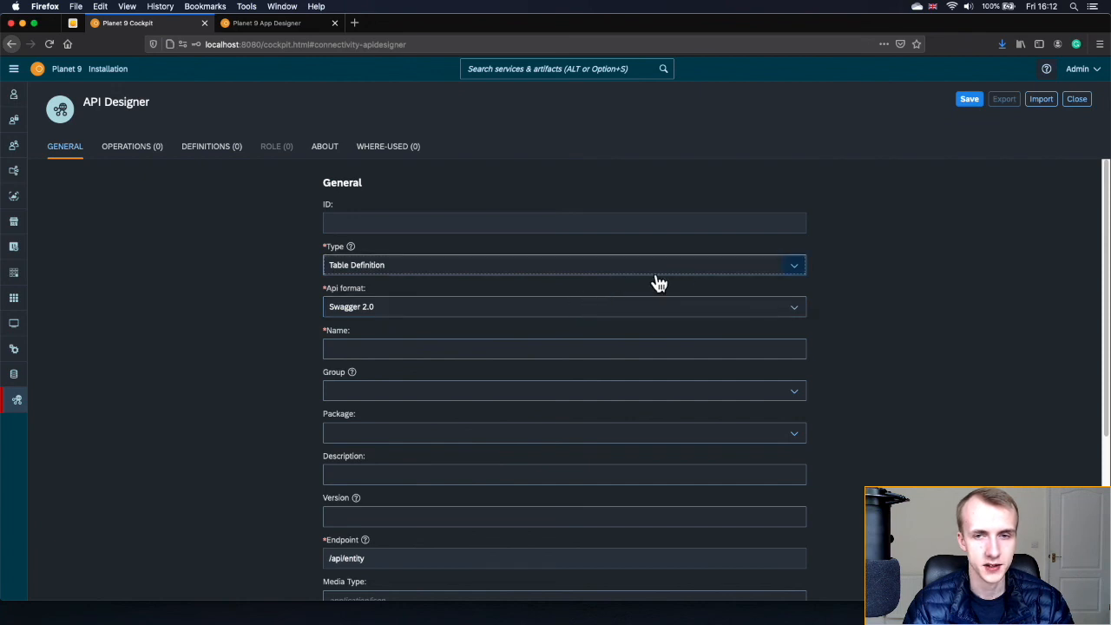
left_click(1041, 101)
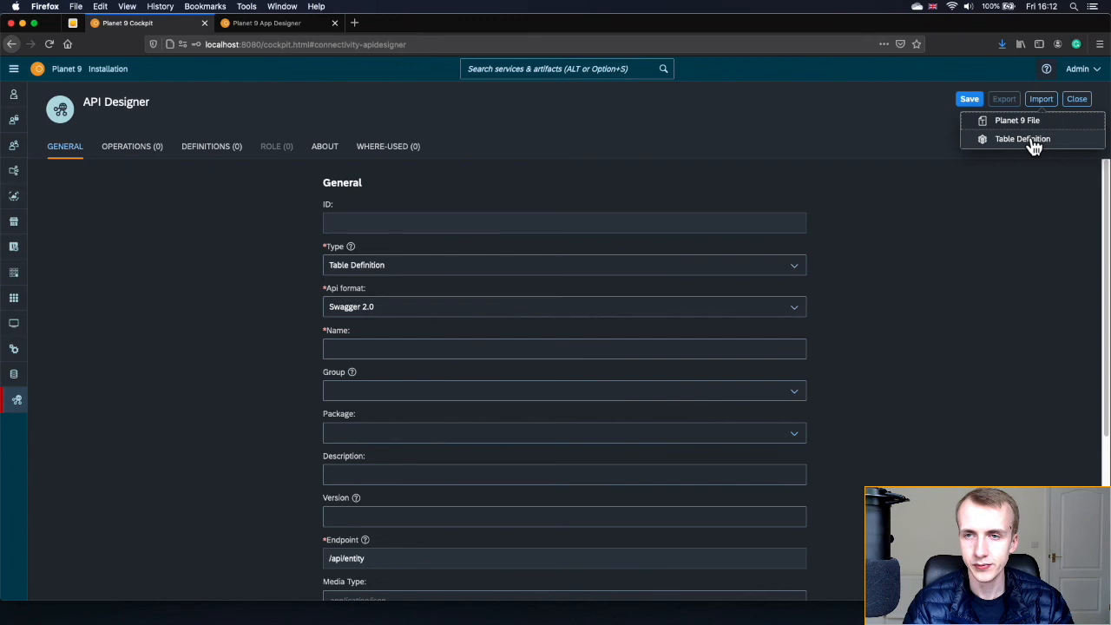
- Import 'API equipment' from the equipment table definition and assign it to the eLearning package
left_click(1033, 142)
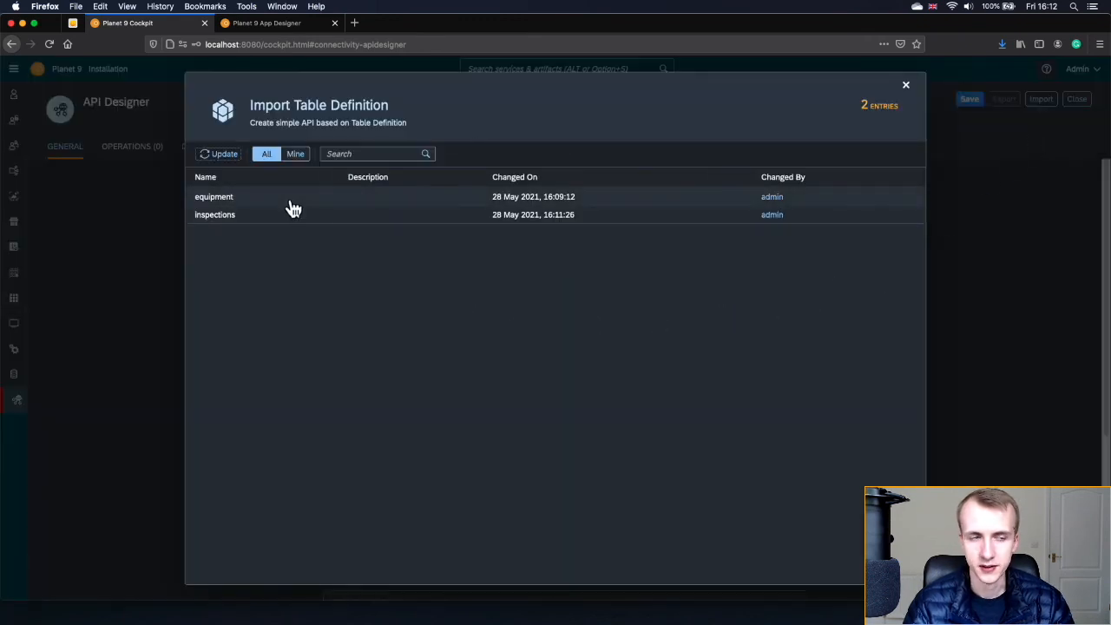
left_click(242, 199)
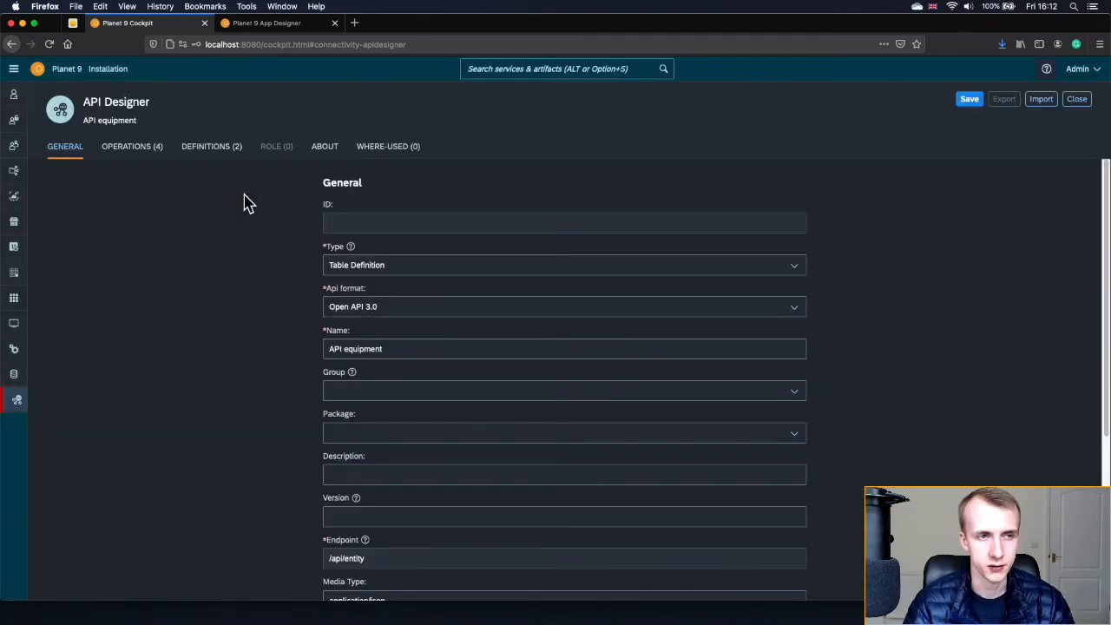
left_click(372, 348)
left_click_drag(389, 348, 324, 348)
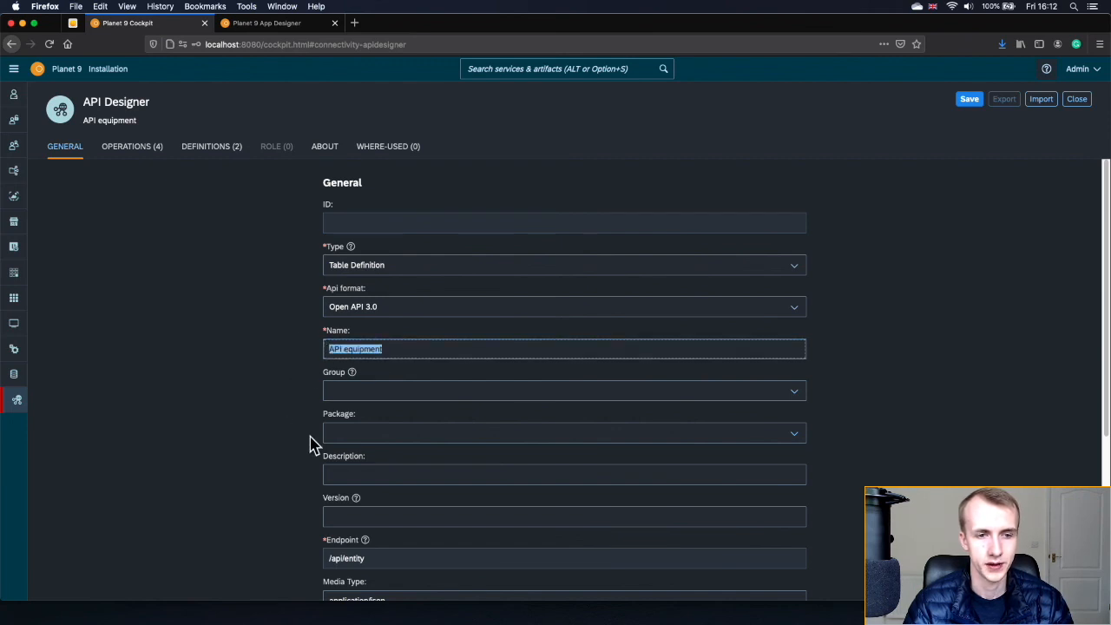
left_click(794, 437)
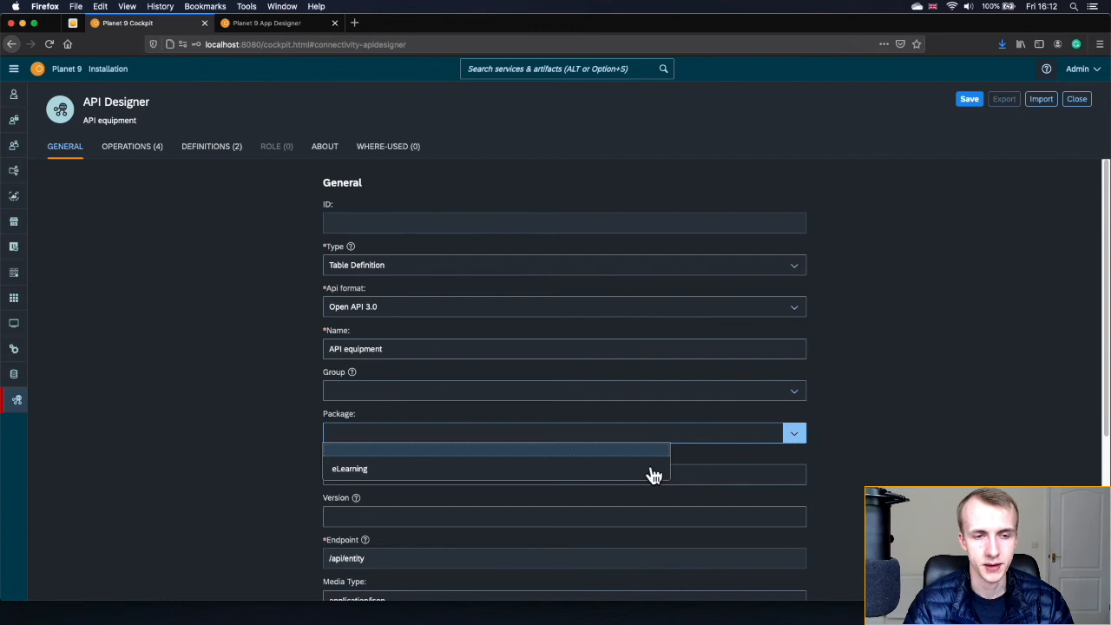
left_click(377, 468)
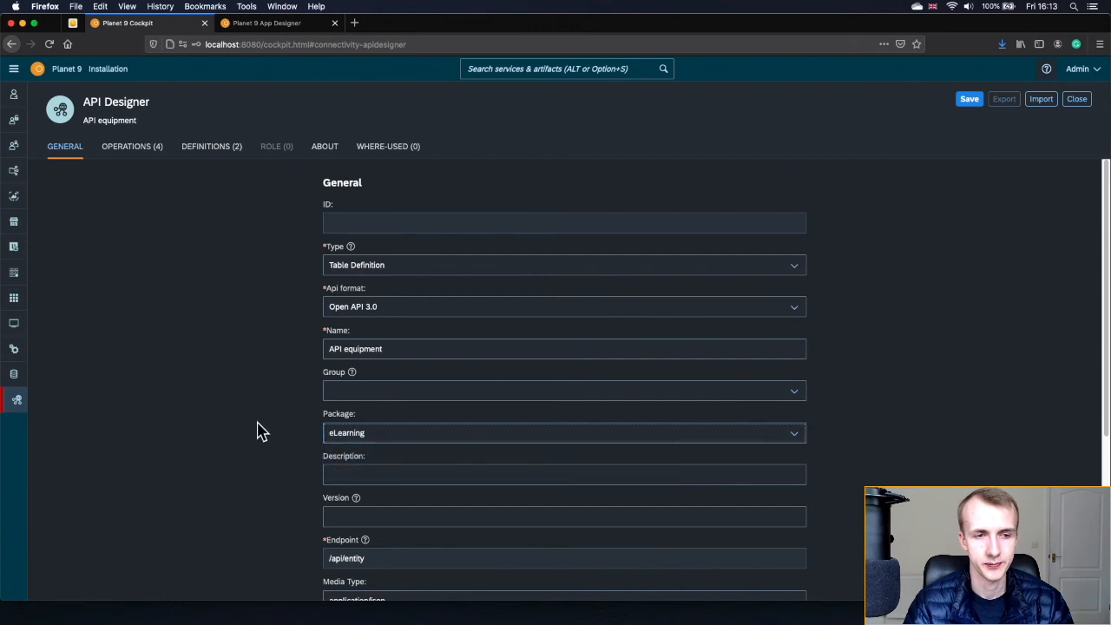
left_click(130, 149)
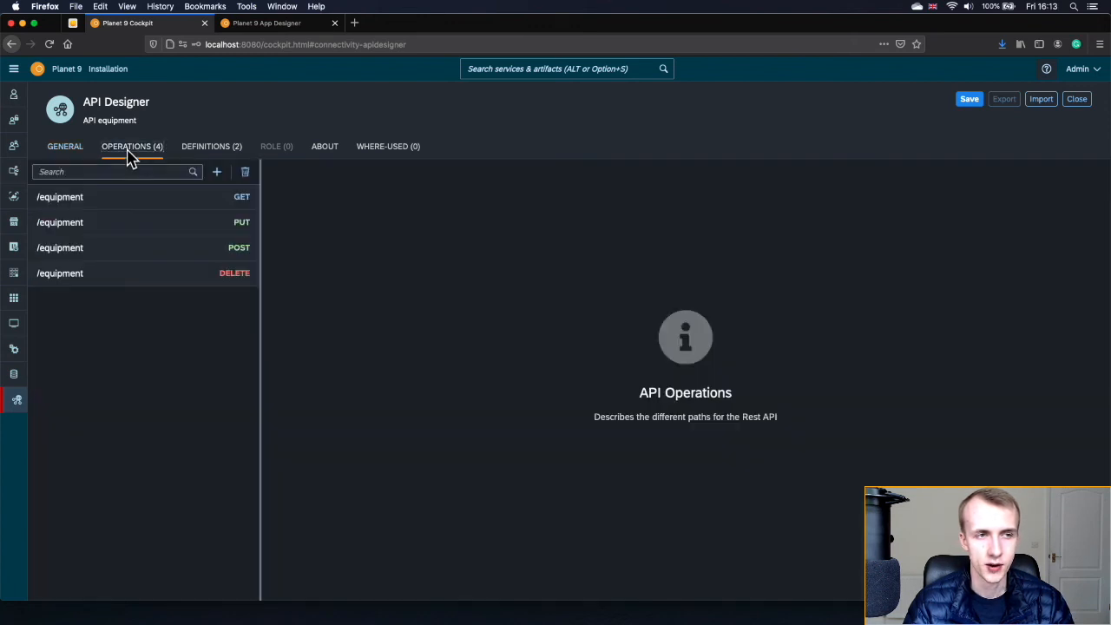
- Review the GET, PUT, POST and DELETE /equipment operations and GET's request and response details
left_click(126, 204)
left_click(132, 224)
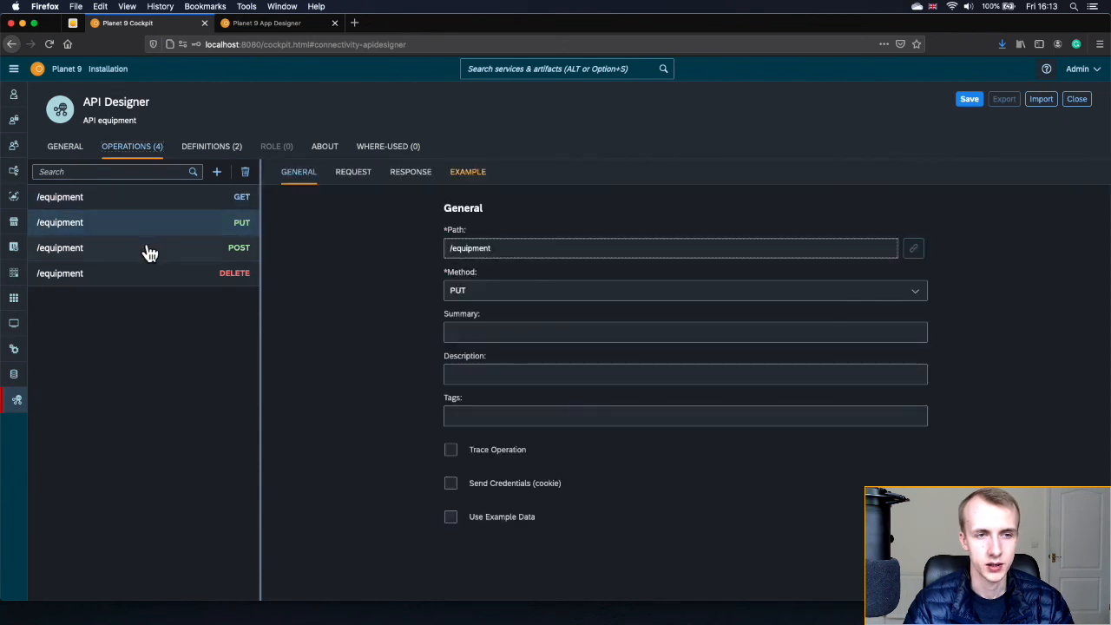
left_click(149, 252)
left_click(151, 276)
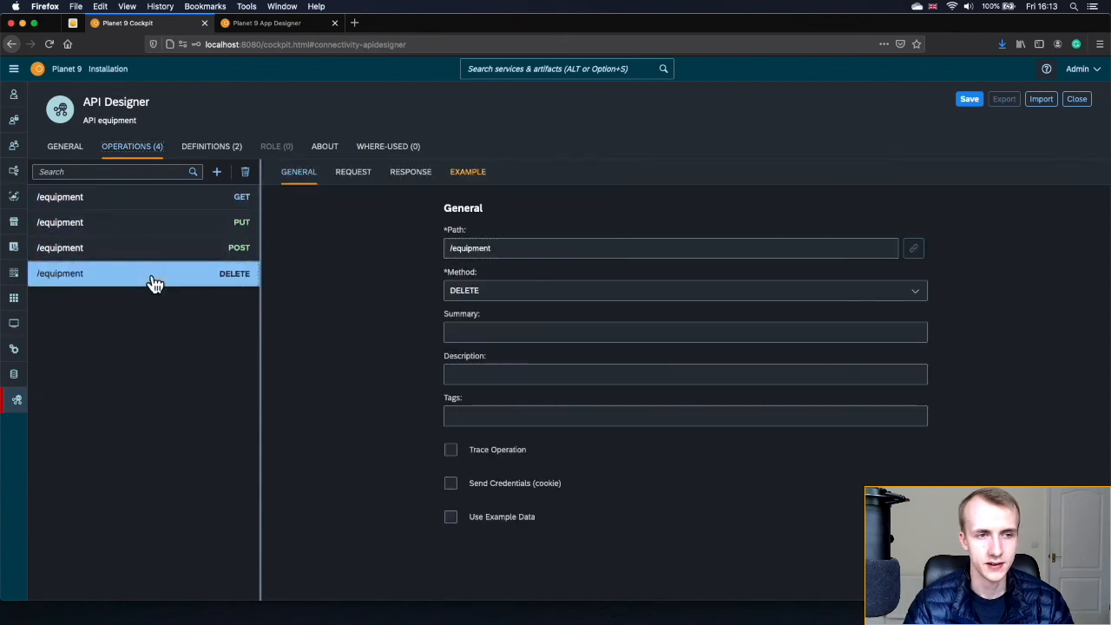
left_click(166, 208)
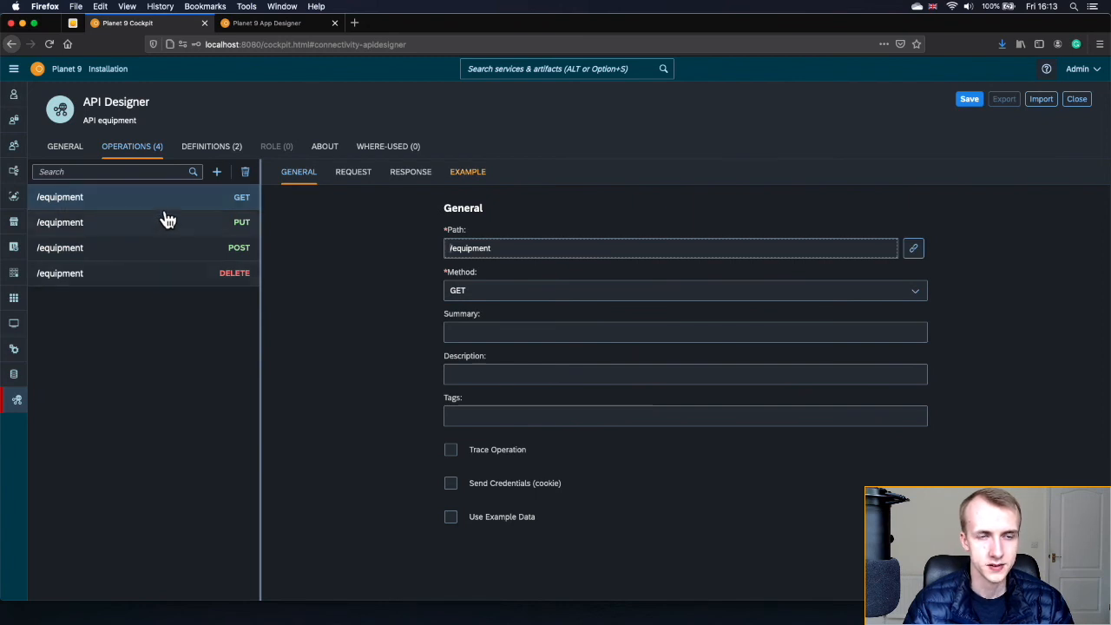
left_click(363, 182)
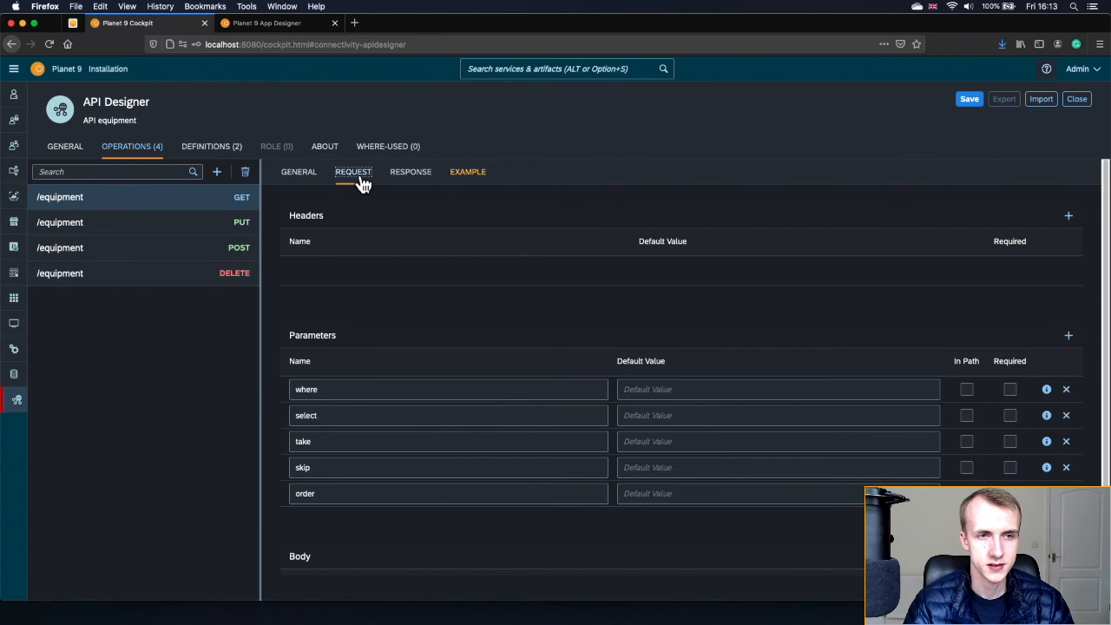
left_click(401, 180)
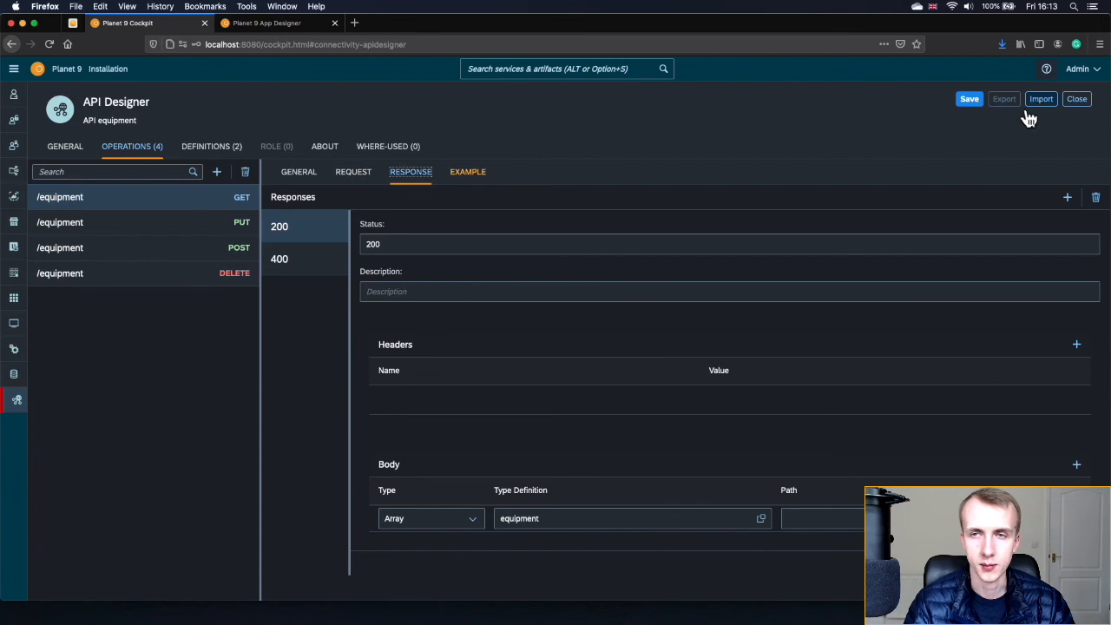
left_click(344, 177)
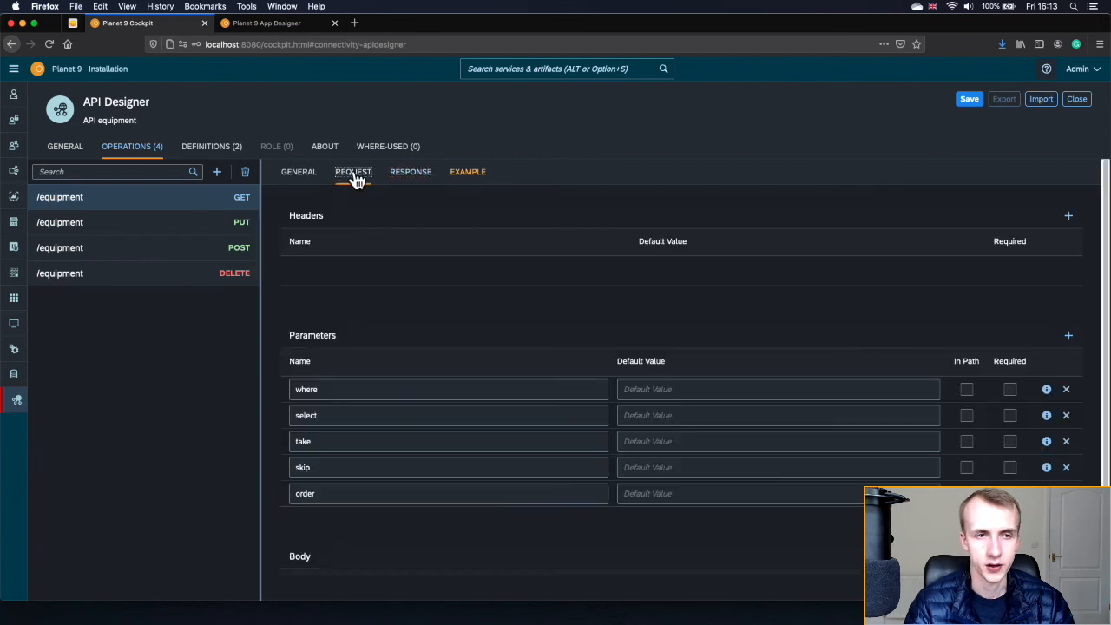
left_click(411, 176)
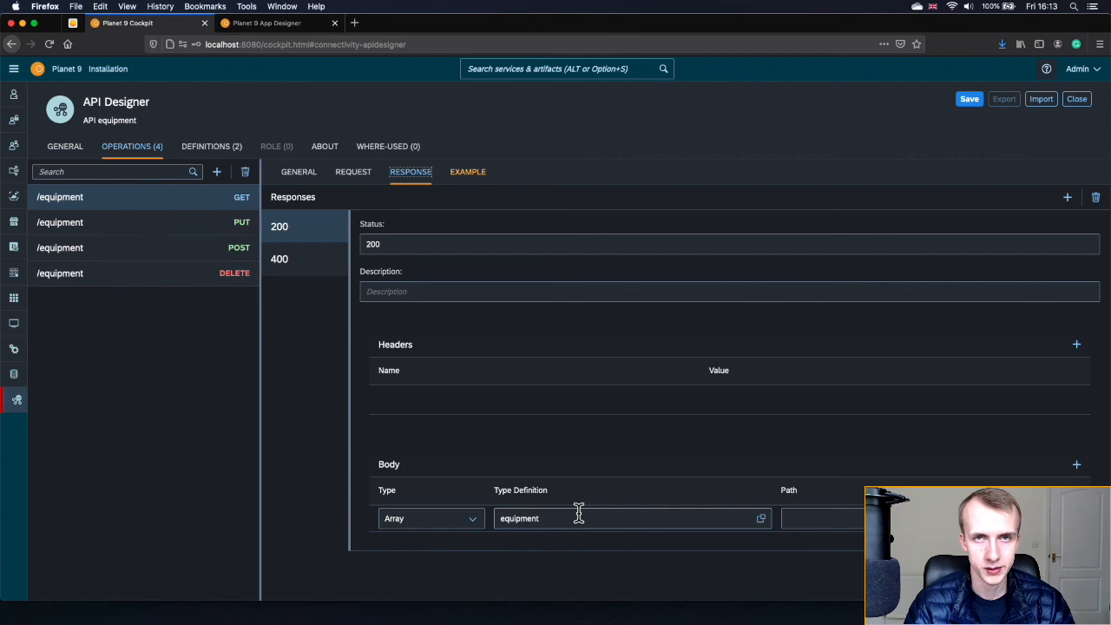
- Inspect the equipment and Error data definitions, ending on equipment's 15 properties
left_click(205, 149)
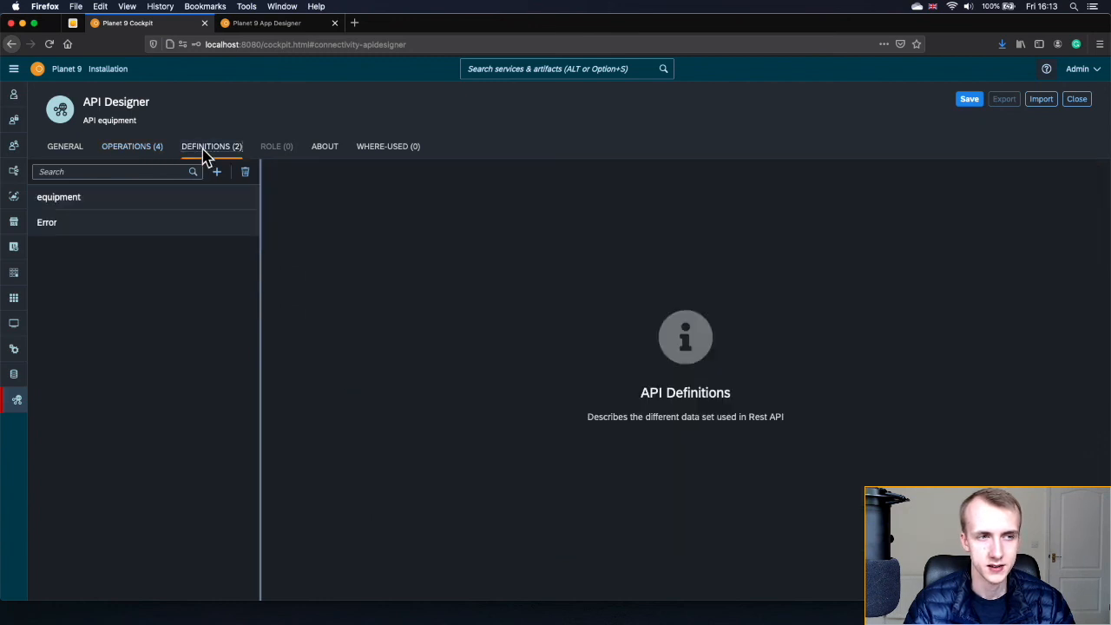
left_click(173, 203)
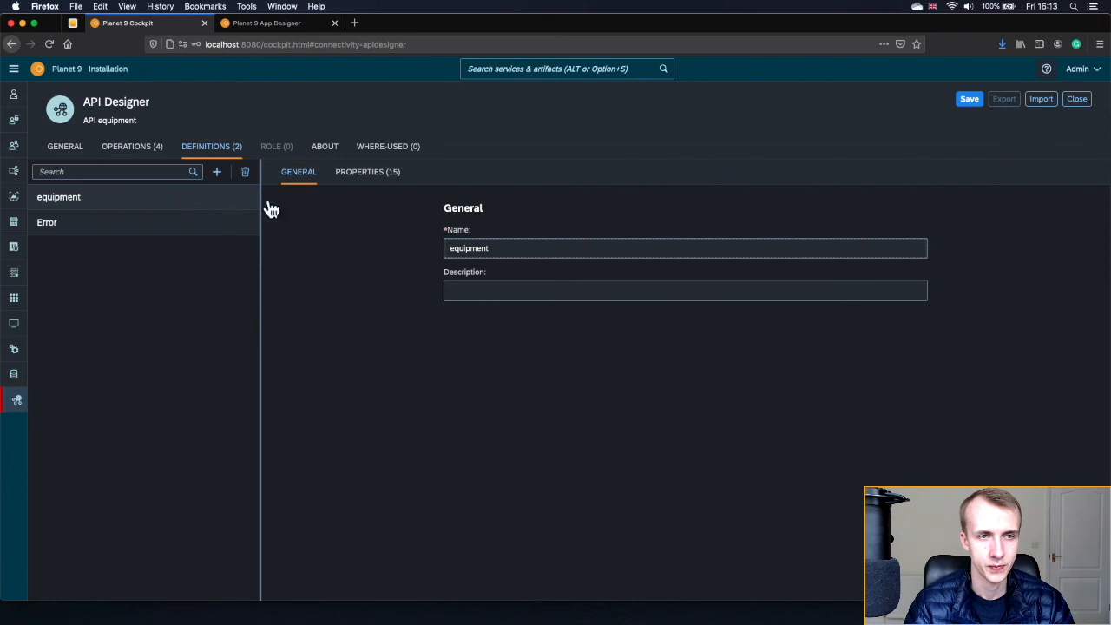
left_click(369, 177)
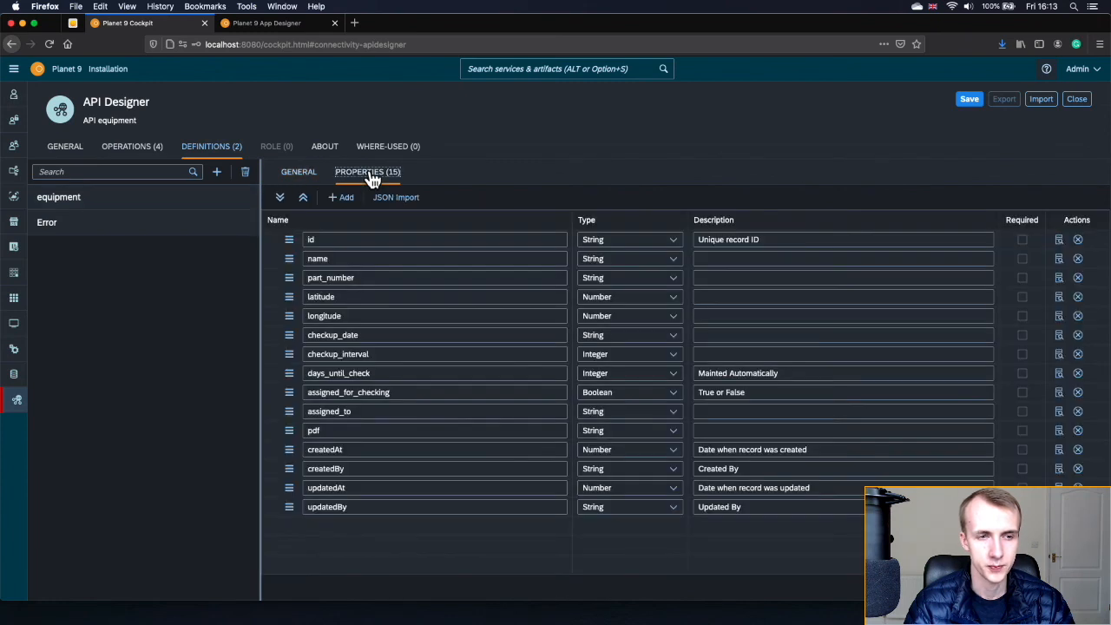
left_click(167, 233)
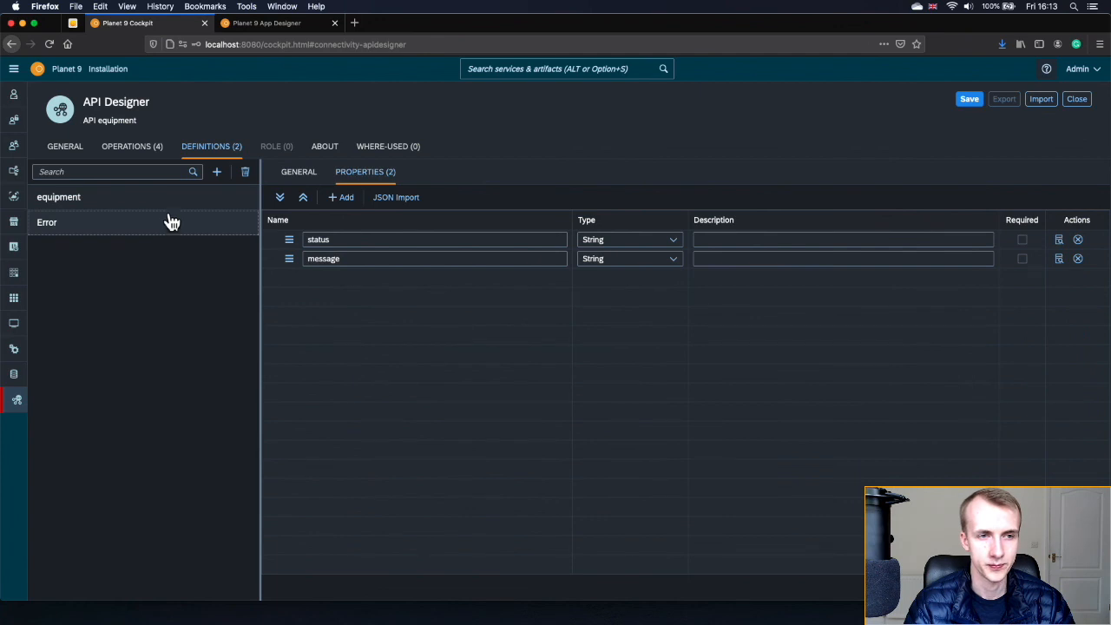
left_click(168, 204)
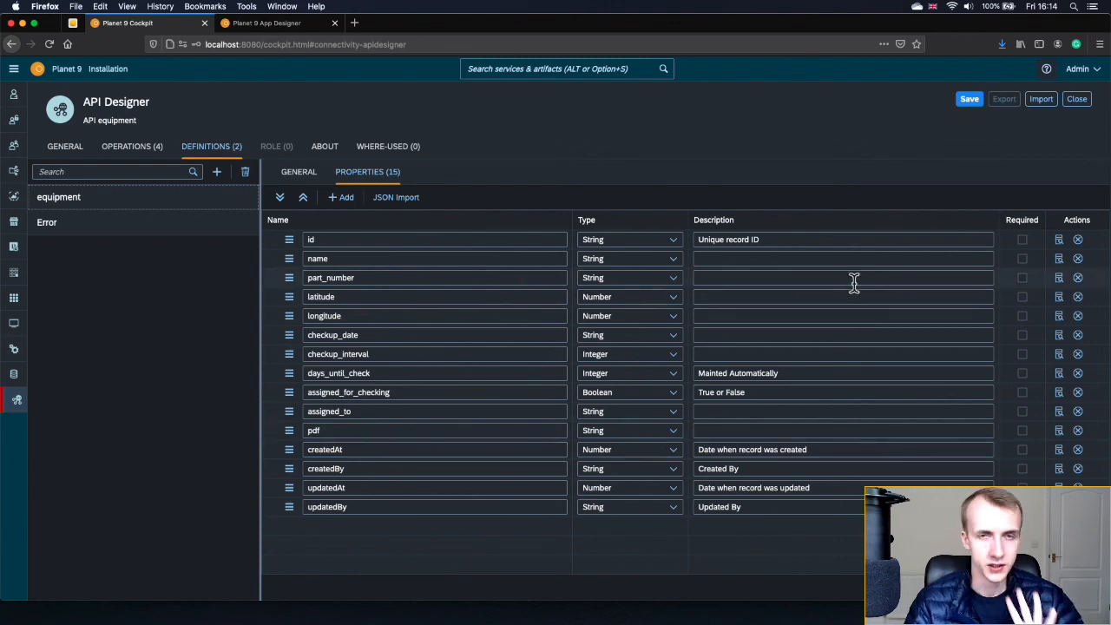
- Enable 'Use in App Designer & App Editor' on API equipment, save it and close its details
left_click(969, 100)
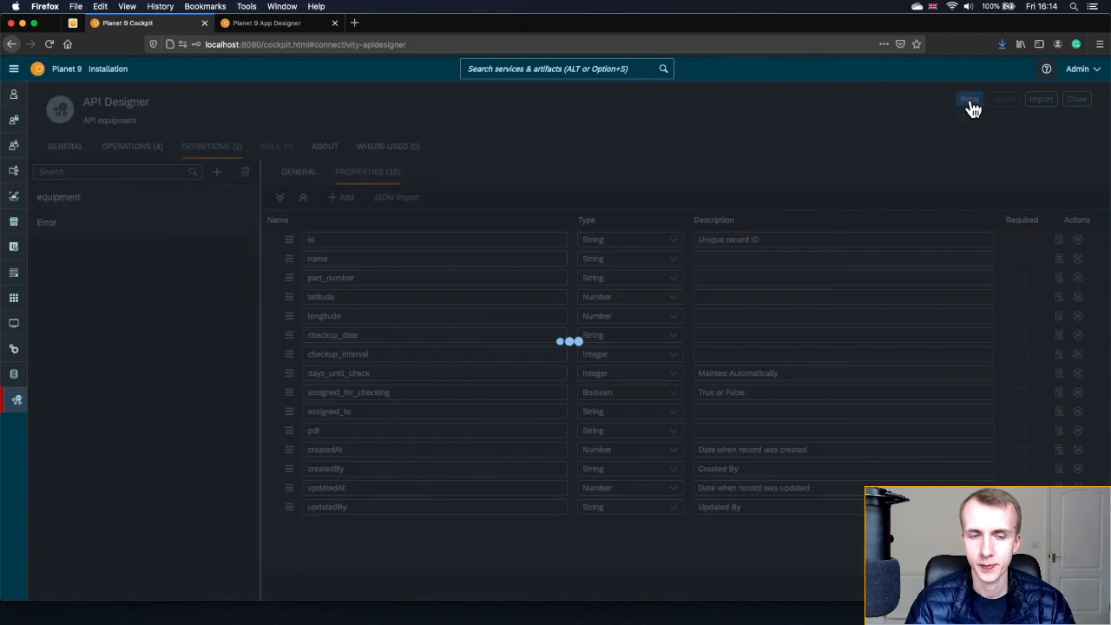
left_click(65, 150)
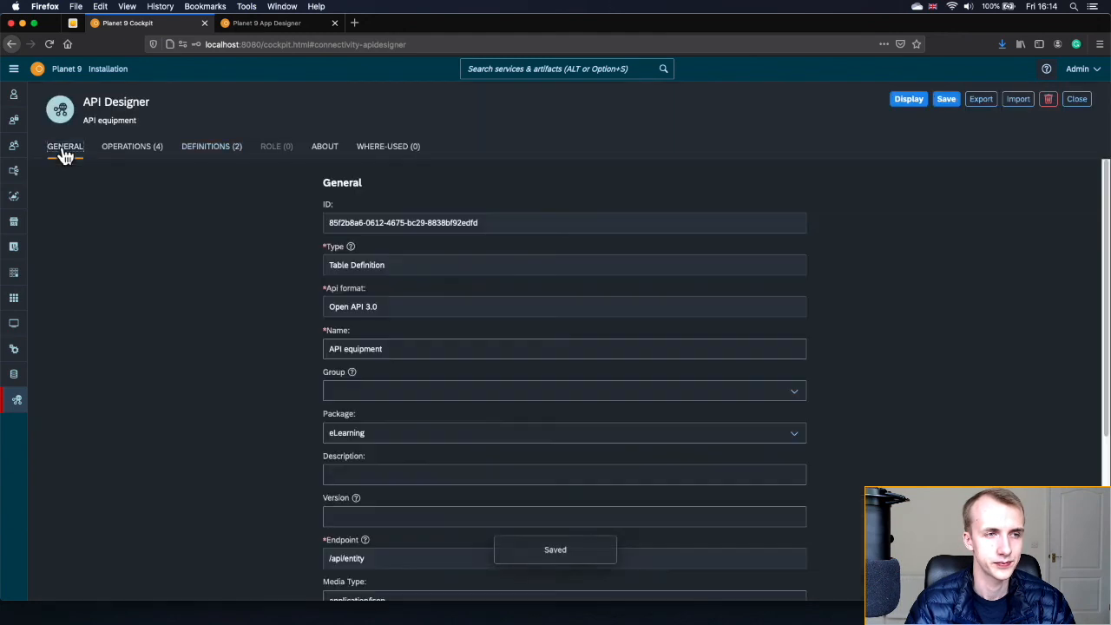
scroll(224, 306, "down", 5)
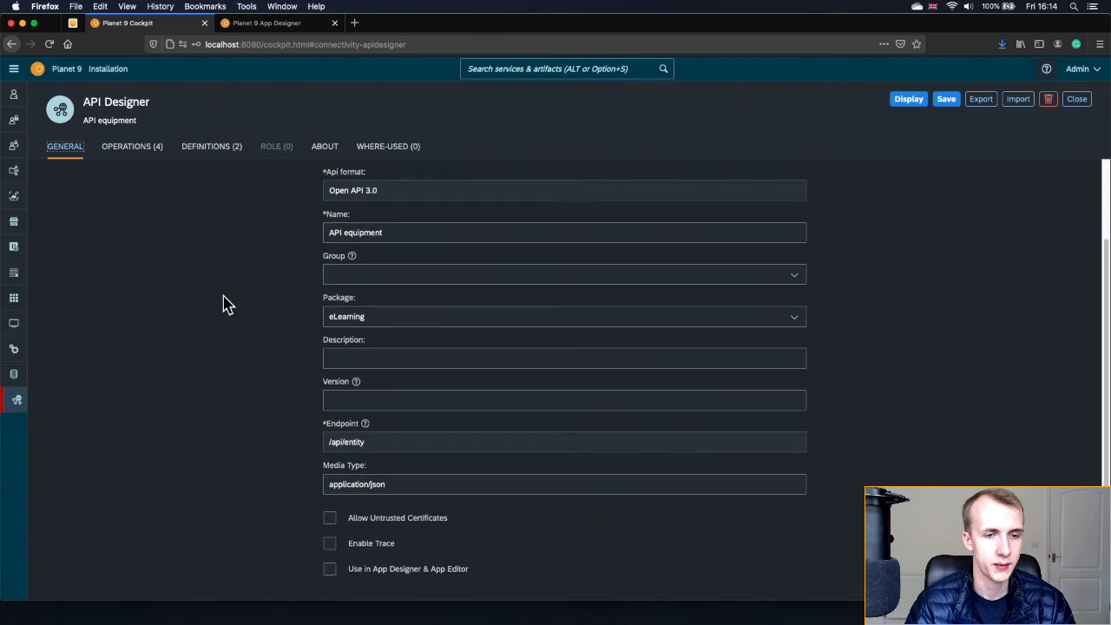
left_click(330, 469)
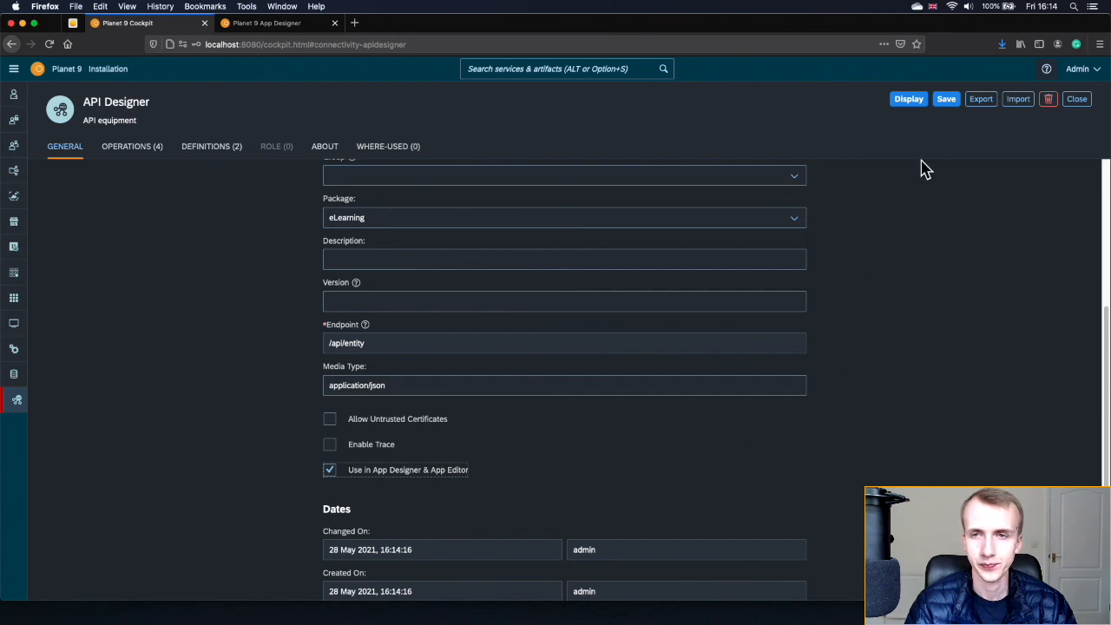
left_click(946, 102)
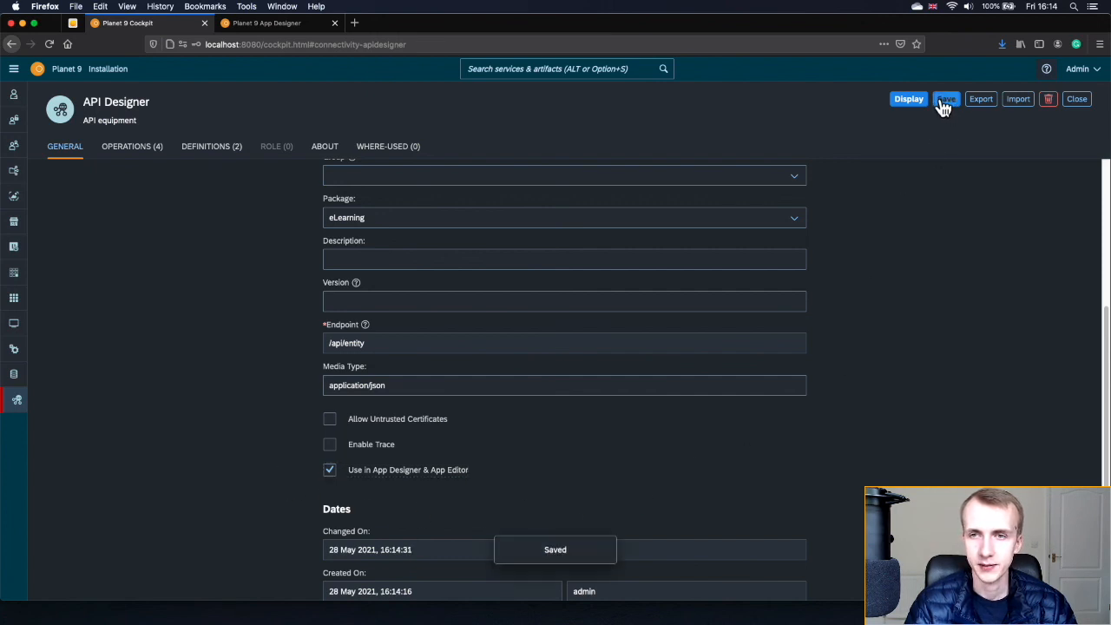
left_click(908, 101)
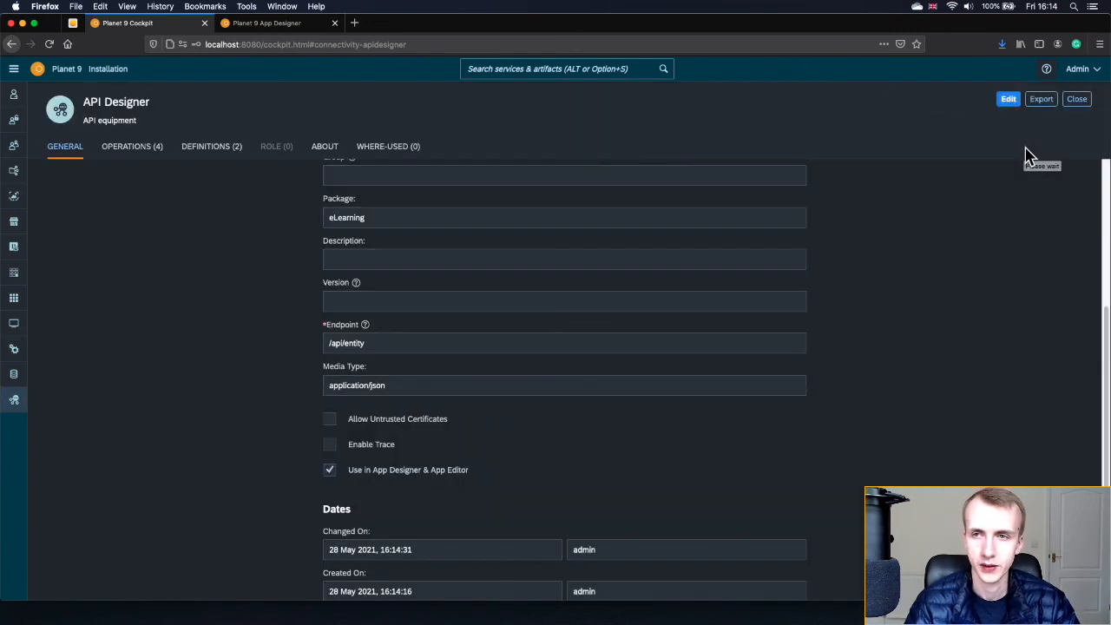
left_click(1076, 99)
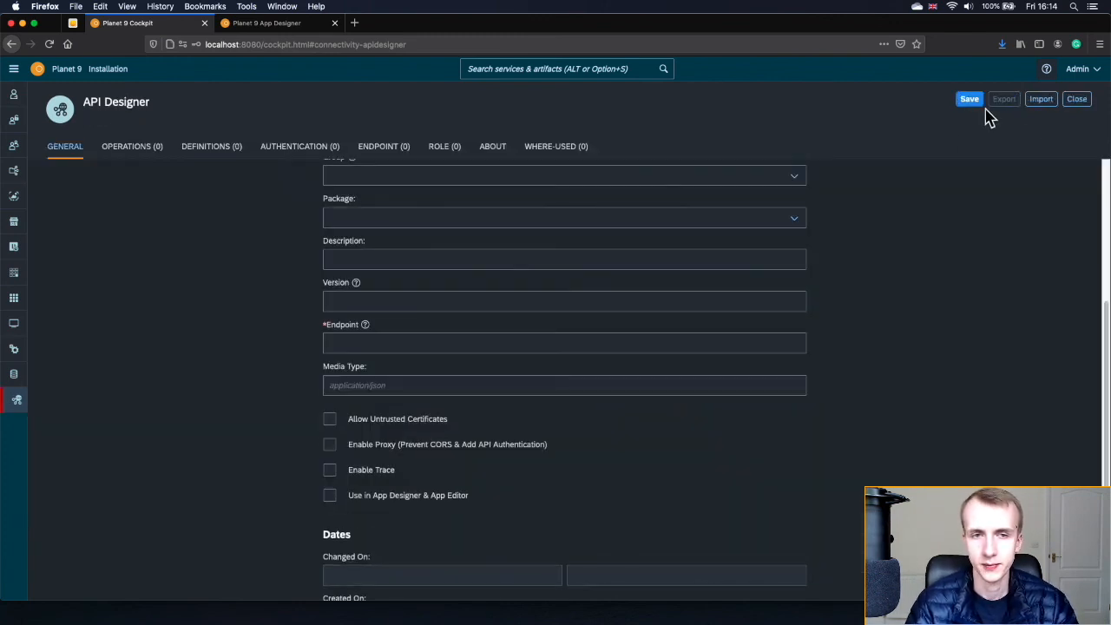
- Set the new API's type to Table Definition and import it from the inspections table
left_click(794, 267)
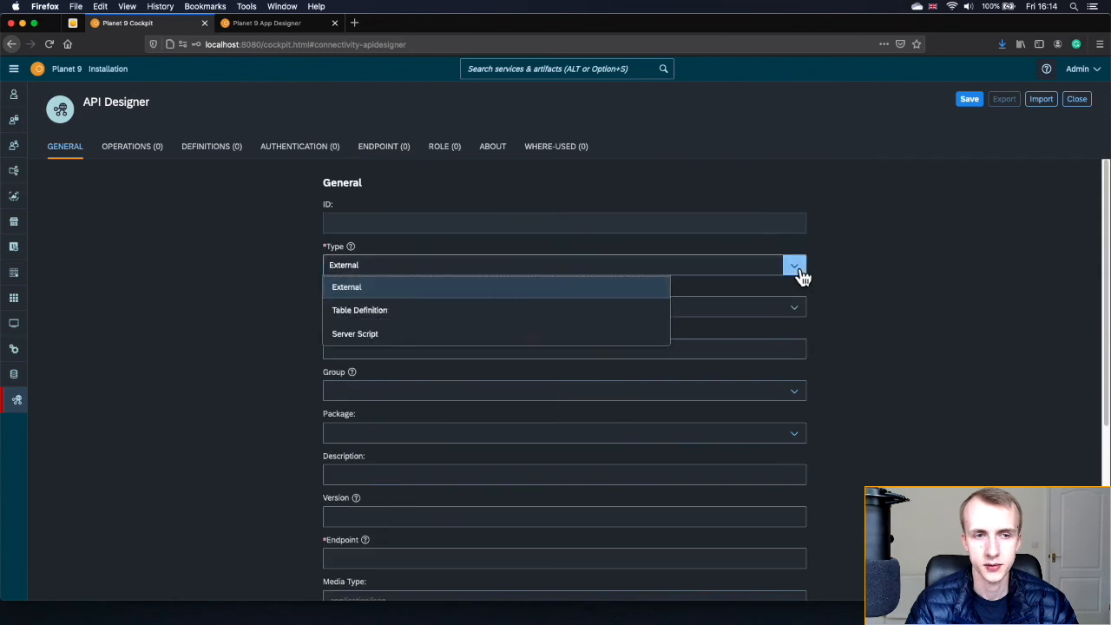
left_click(581, 314)
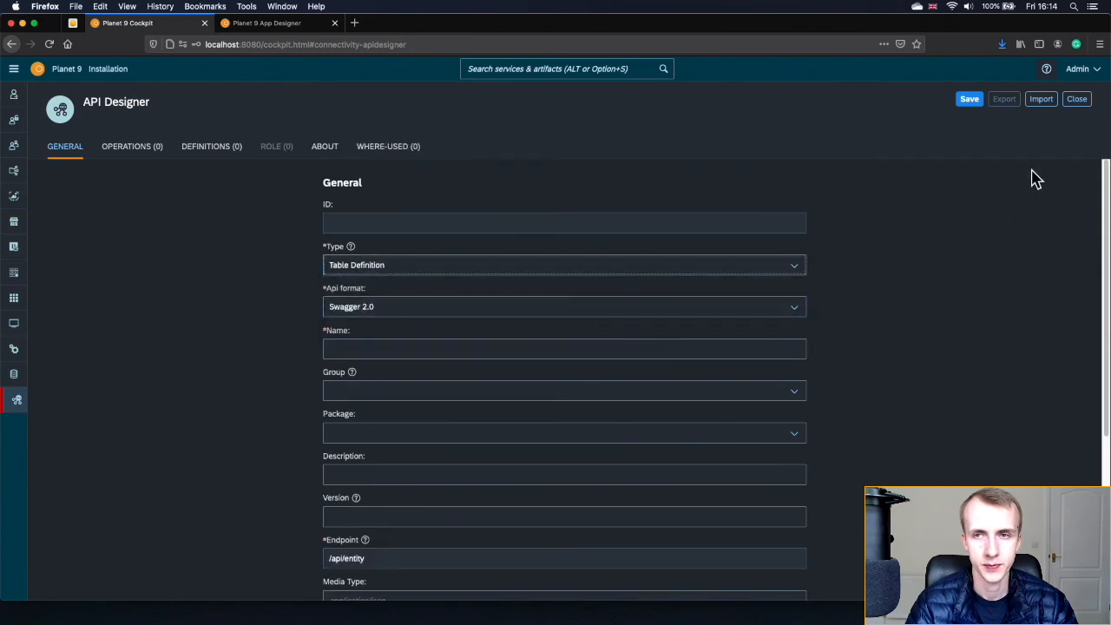
left_click(1042, 101)
left_click(1018, 141)
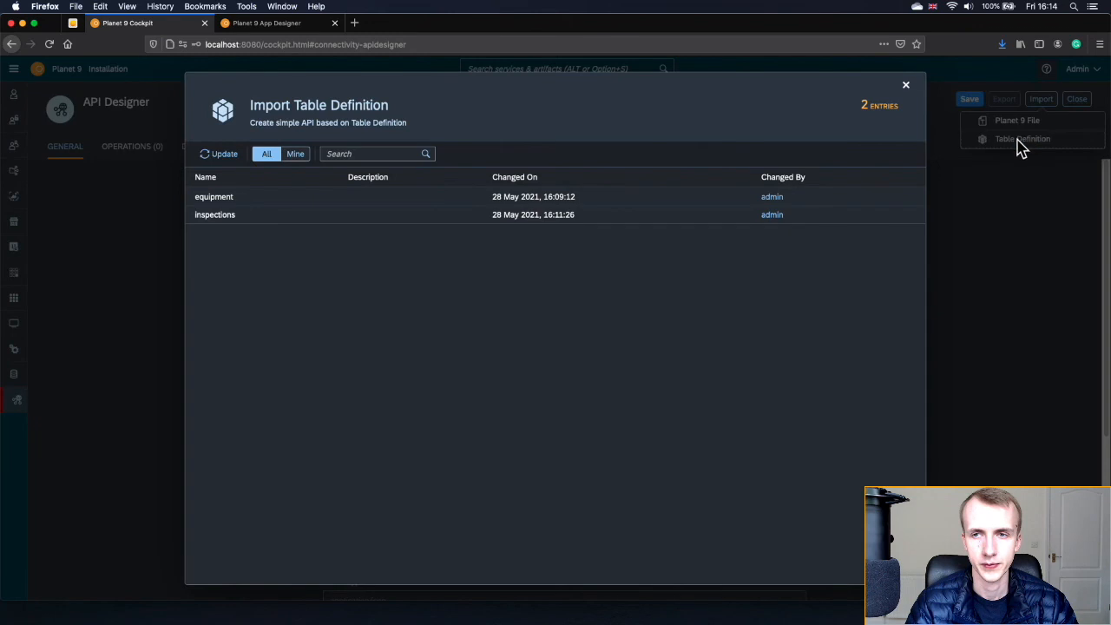
left_click(215, 217)
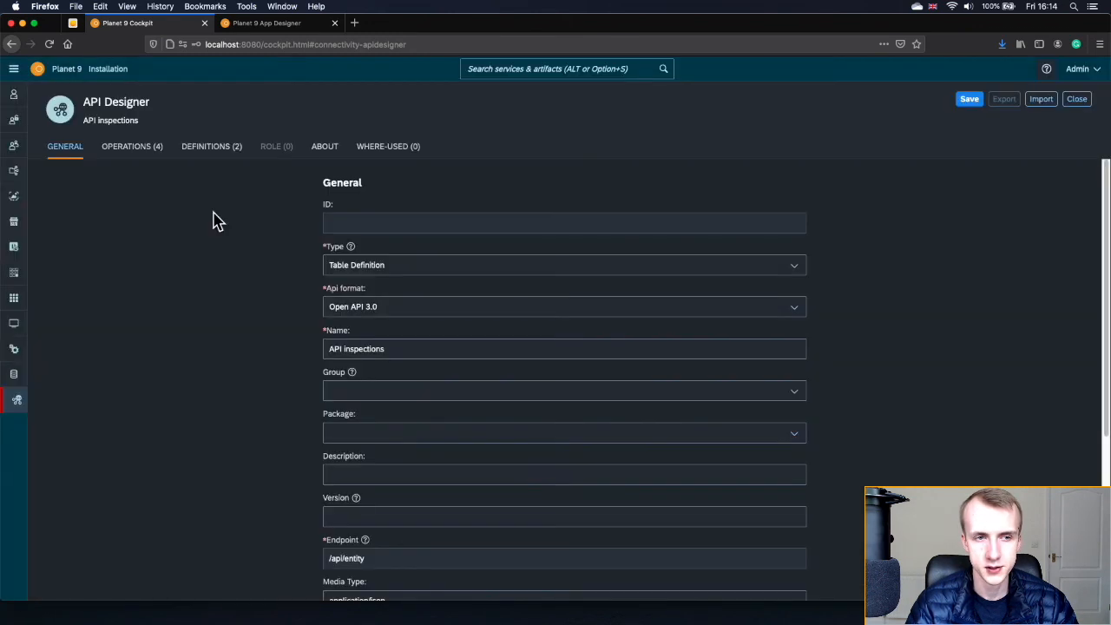
left_click(153, 151)
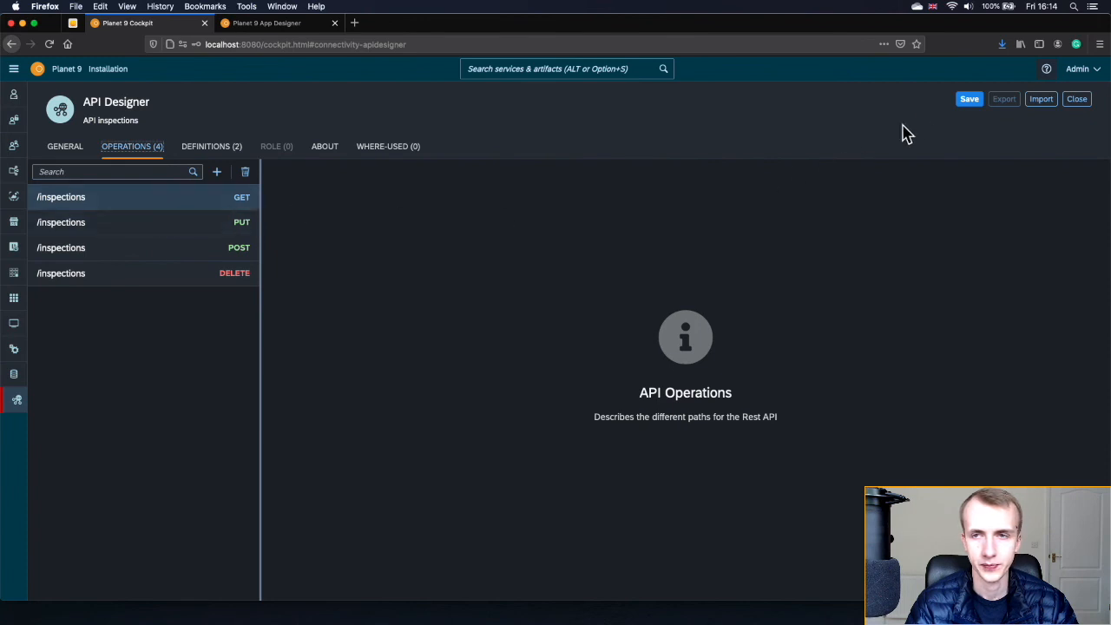
- Save 'API inspections' and close it to return to the API list
left_click(969, 101)
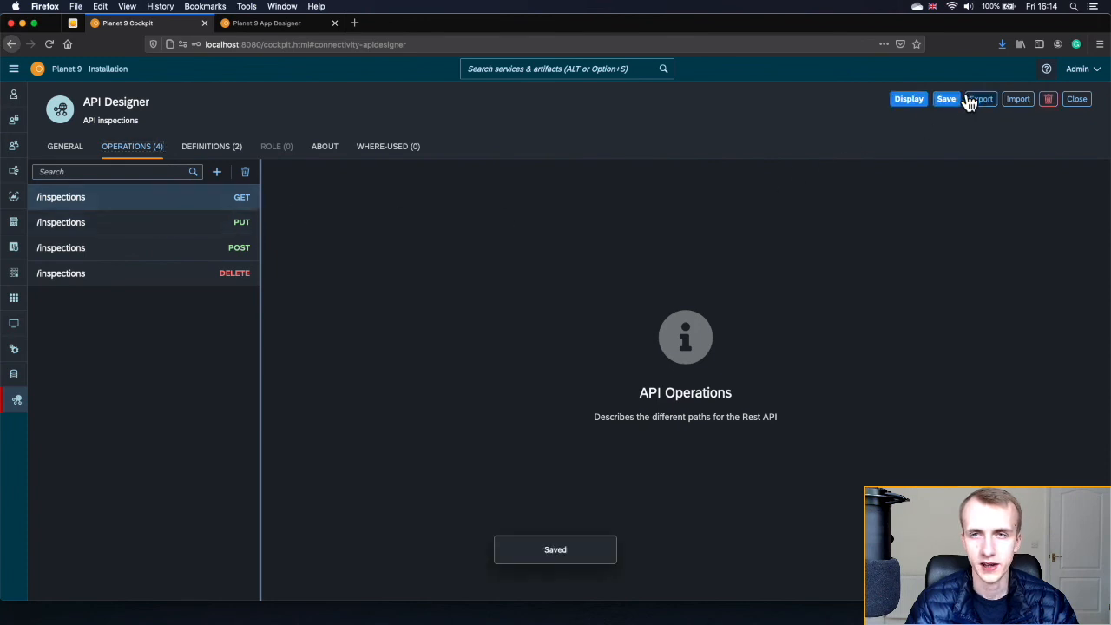
left_click(909, 102)
left_click(1077, 101)
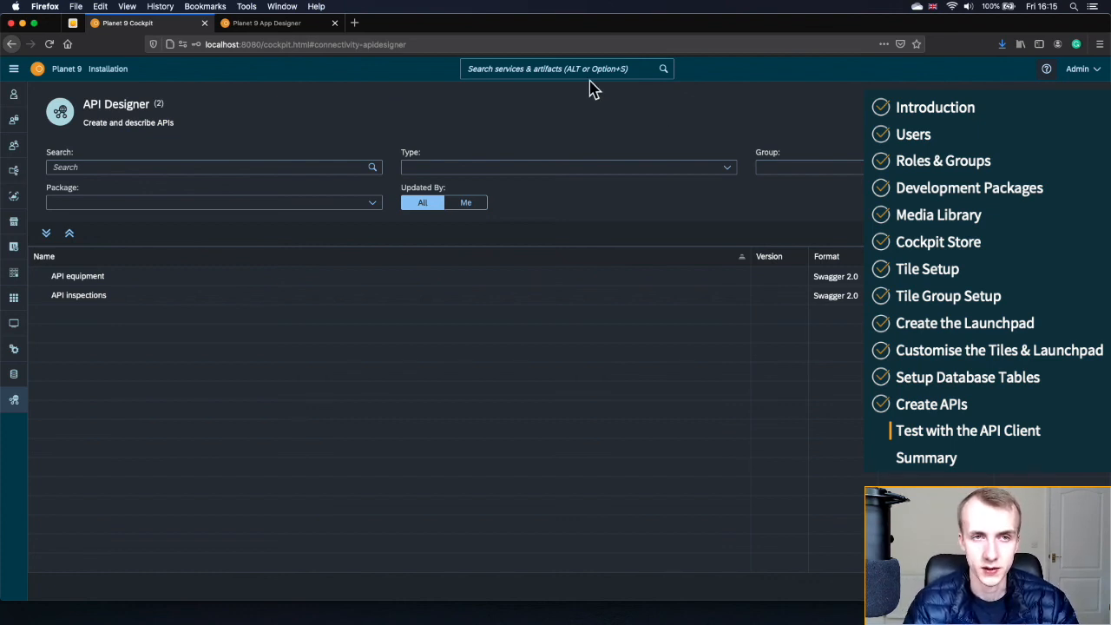
- Open the API Client via an 'api' search and toggle the API equipment and API inspections nodes
left_click(564, 69)
type("api")
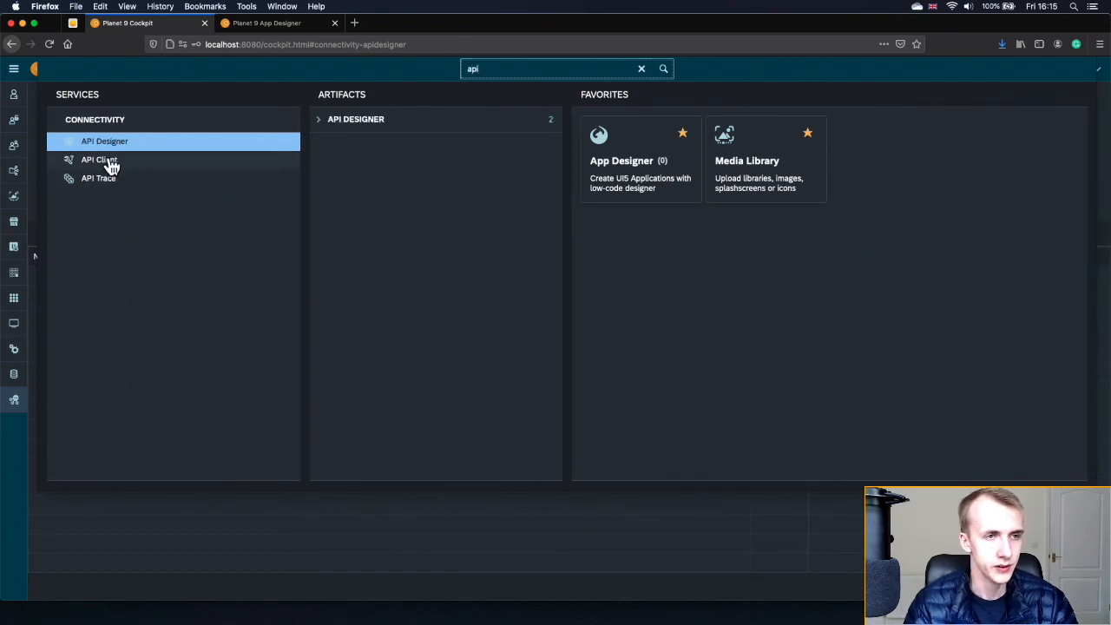
left_click(111, 163)
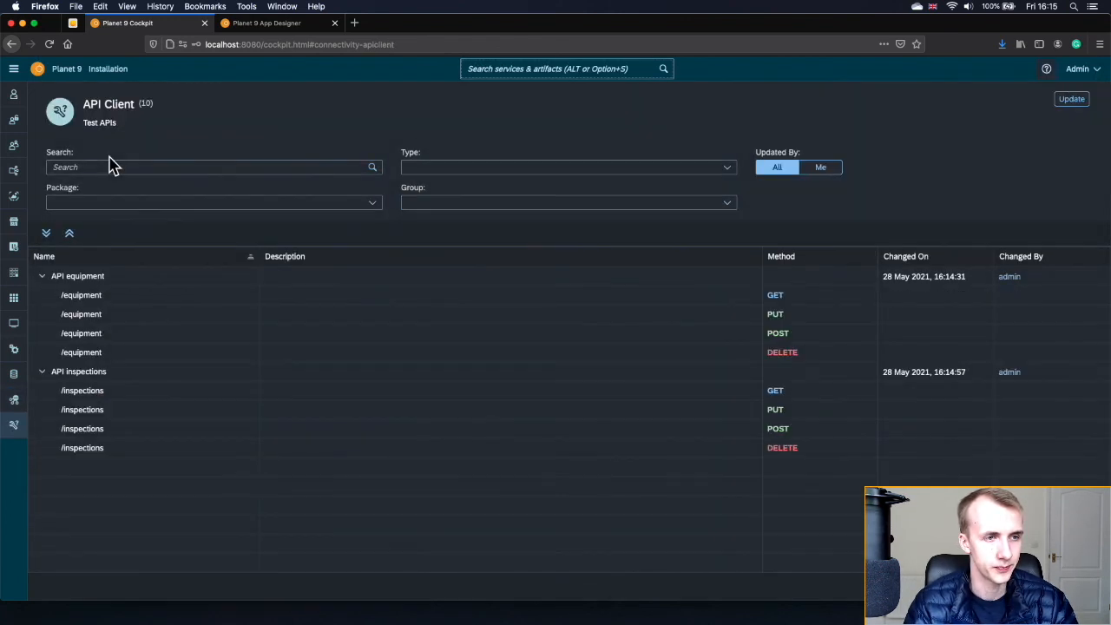
left_click(43, 279)
left_click(44, 296)
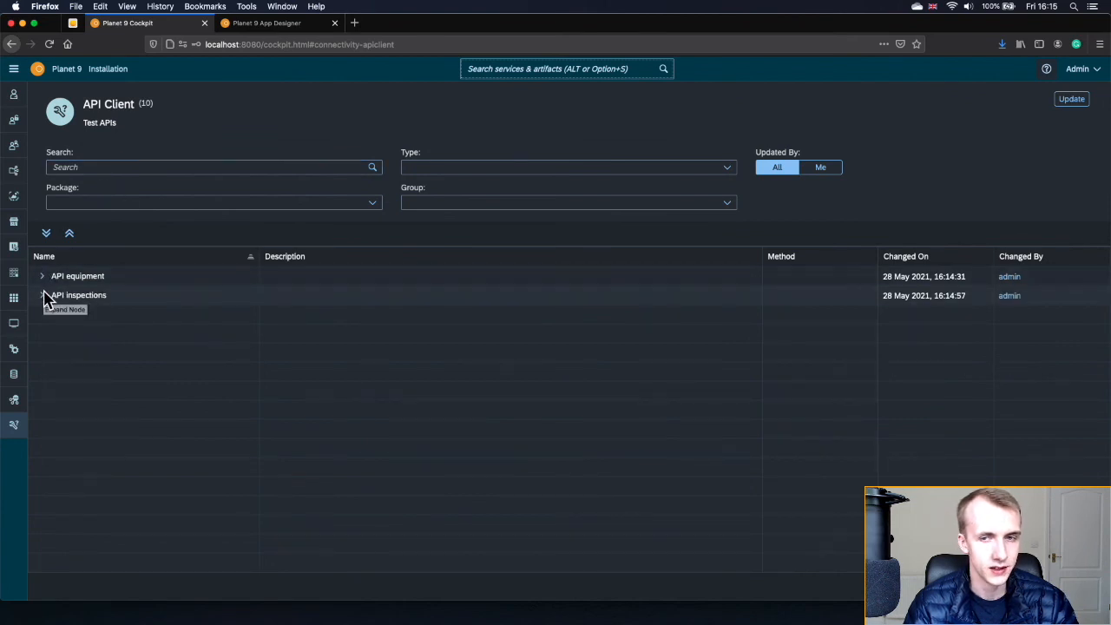
left_click(43, 295)
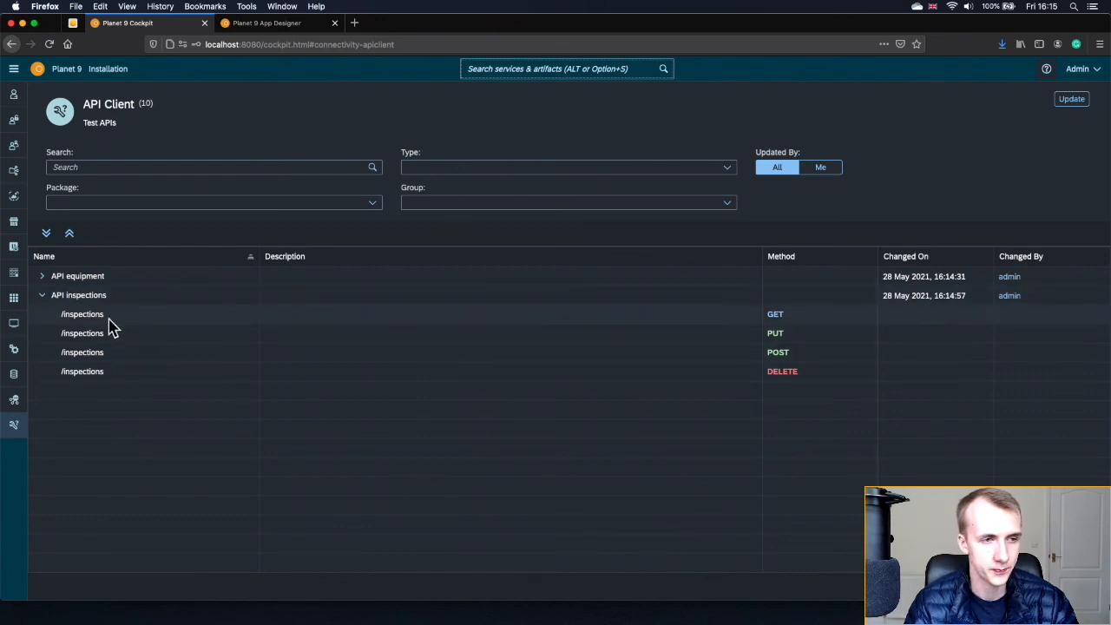
left_click(41, 276)
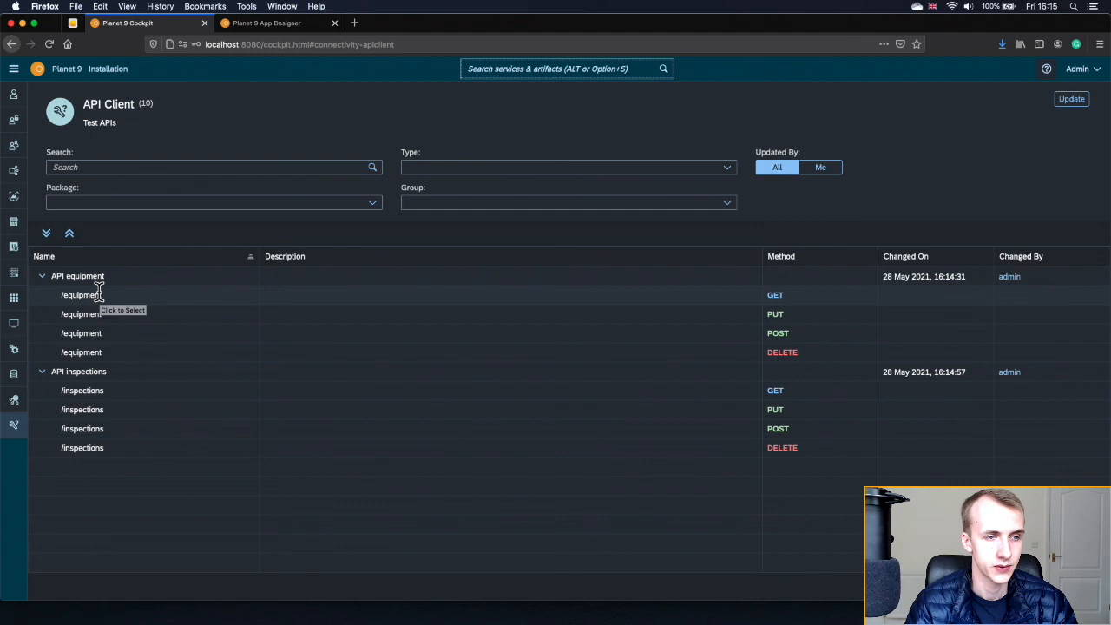
- Query all fields of the equipment table in Table Browser, then add a blank record in edit mode
left_click(495, 68)
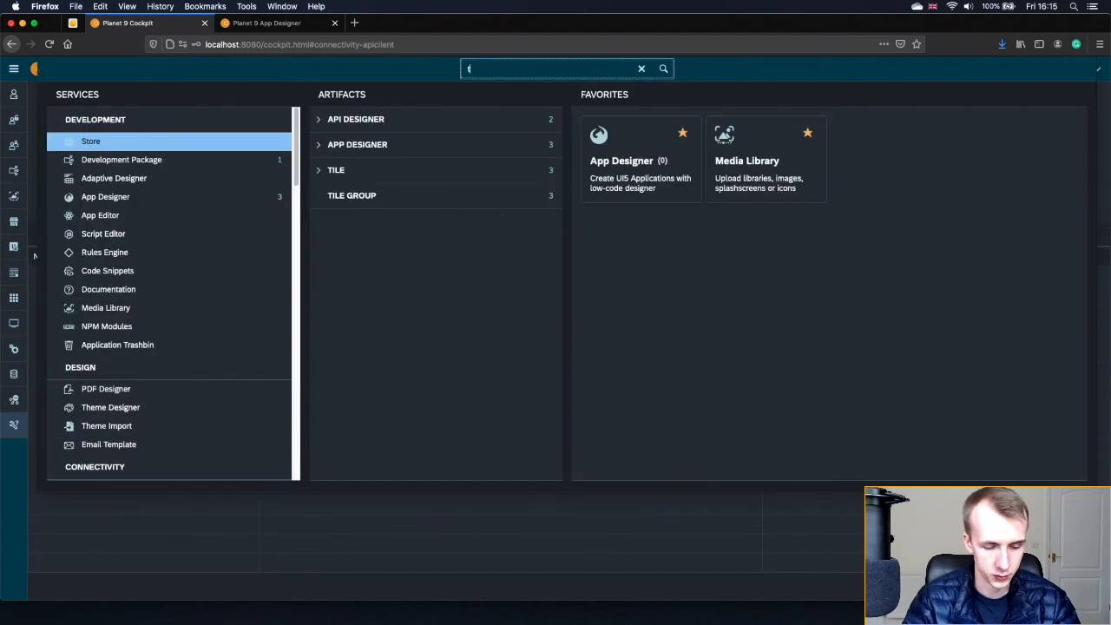
type("table")
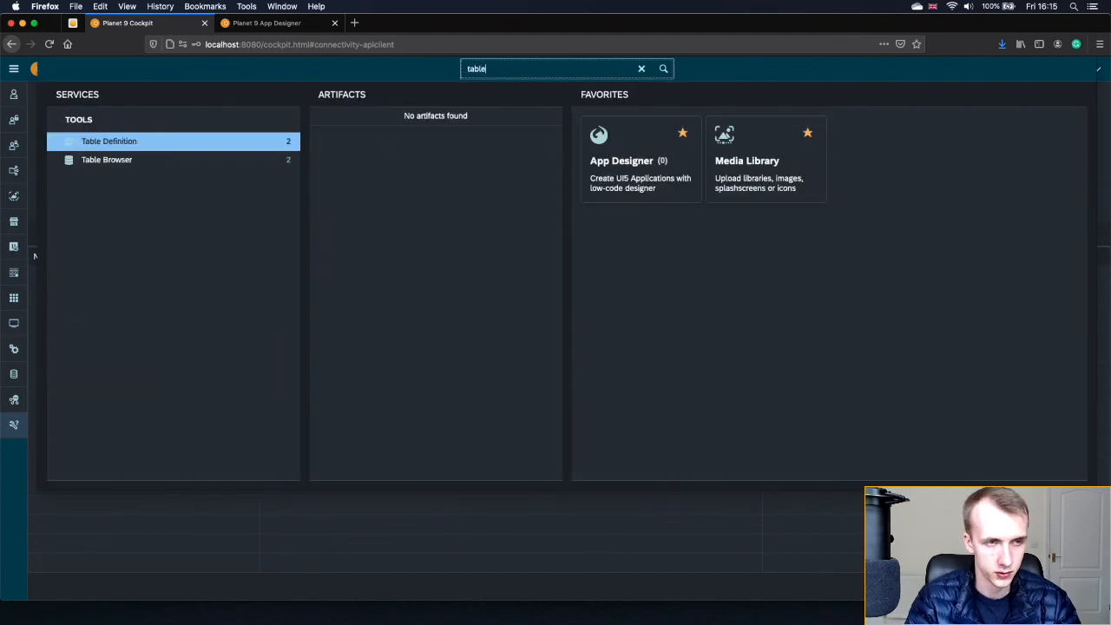
left_click(136, 163)
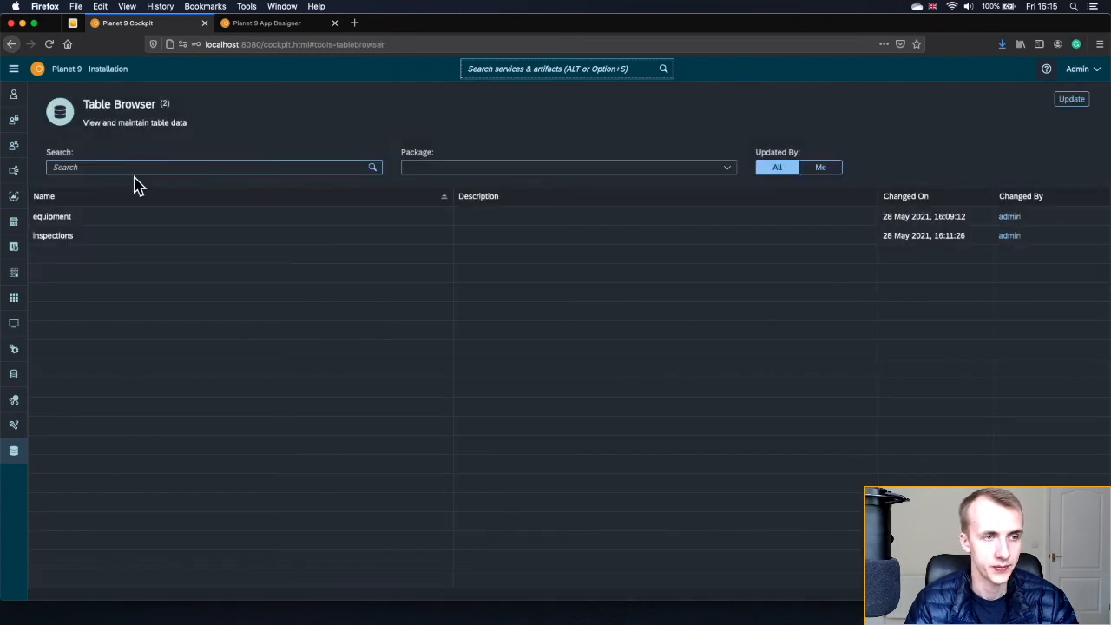
left_click(113, 216)
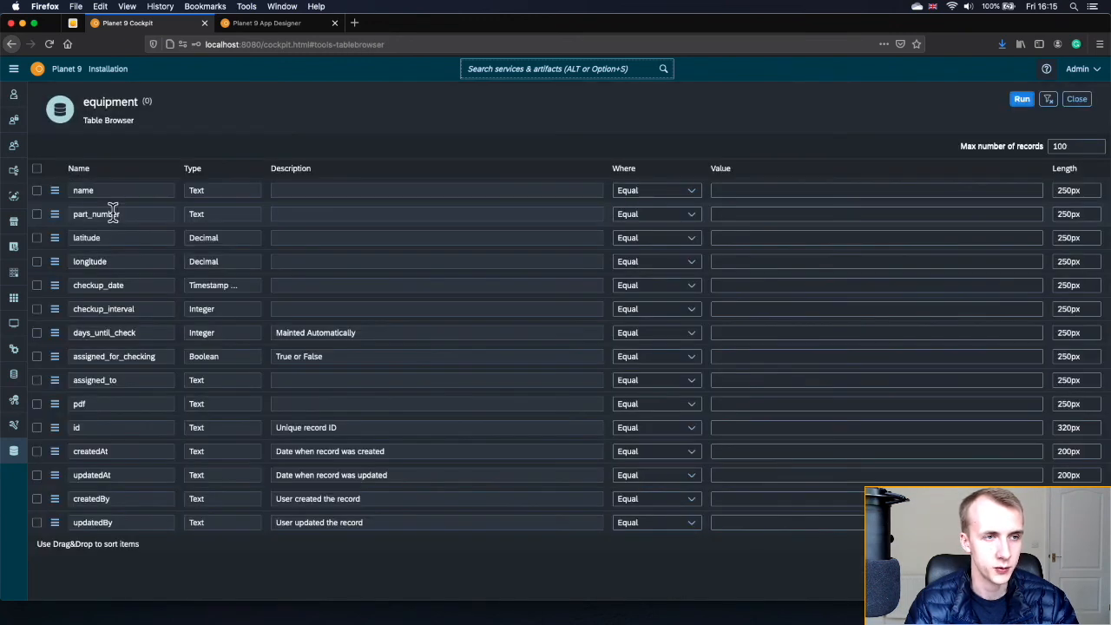
left_click(37, 169)
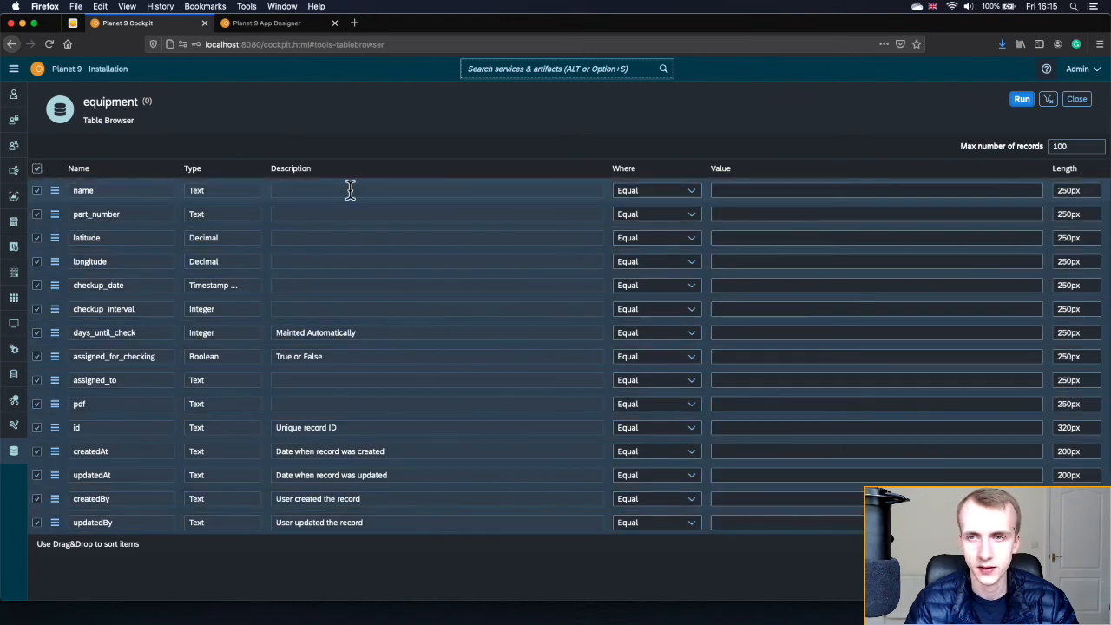
left_click(1020, 100)
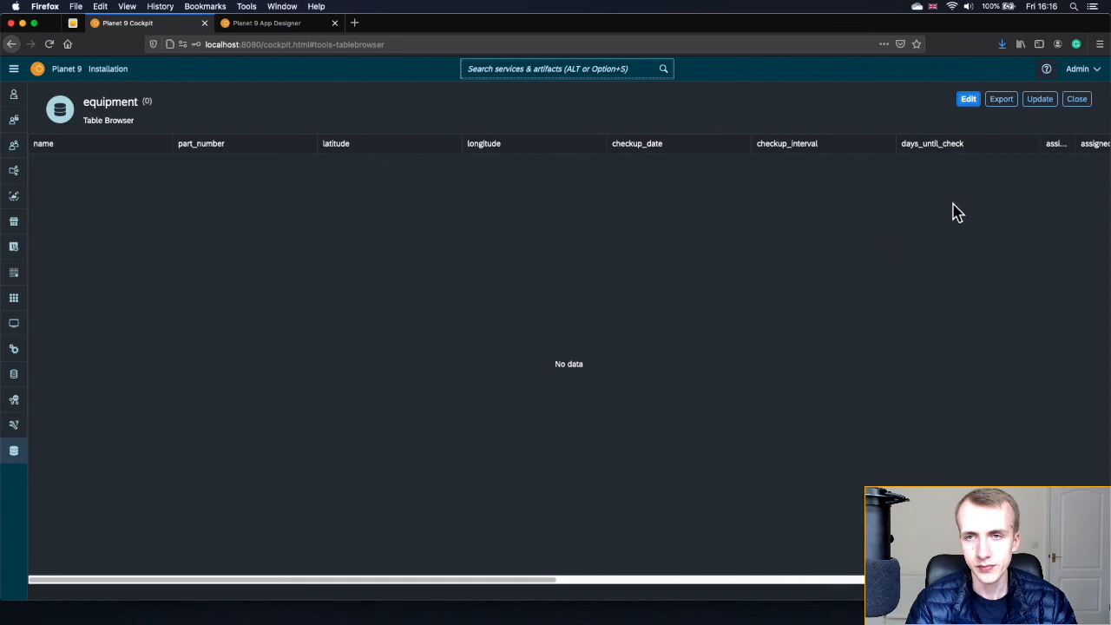
left_click(971, 101)
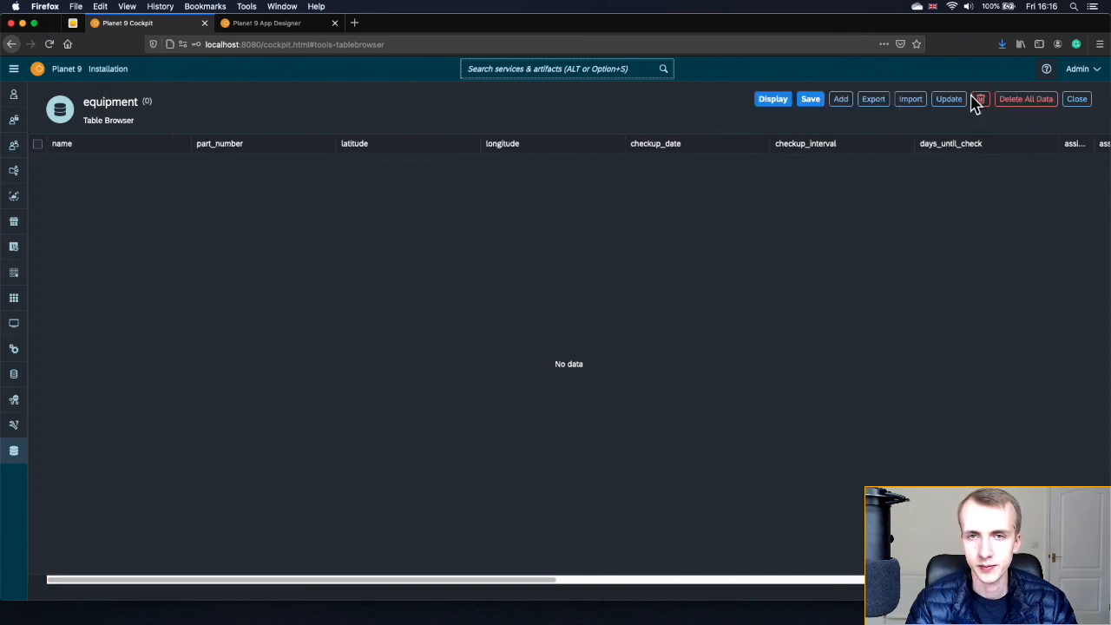
left_click(840, 101)
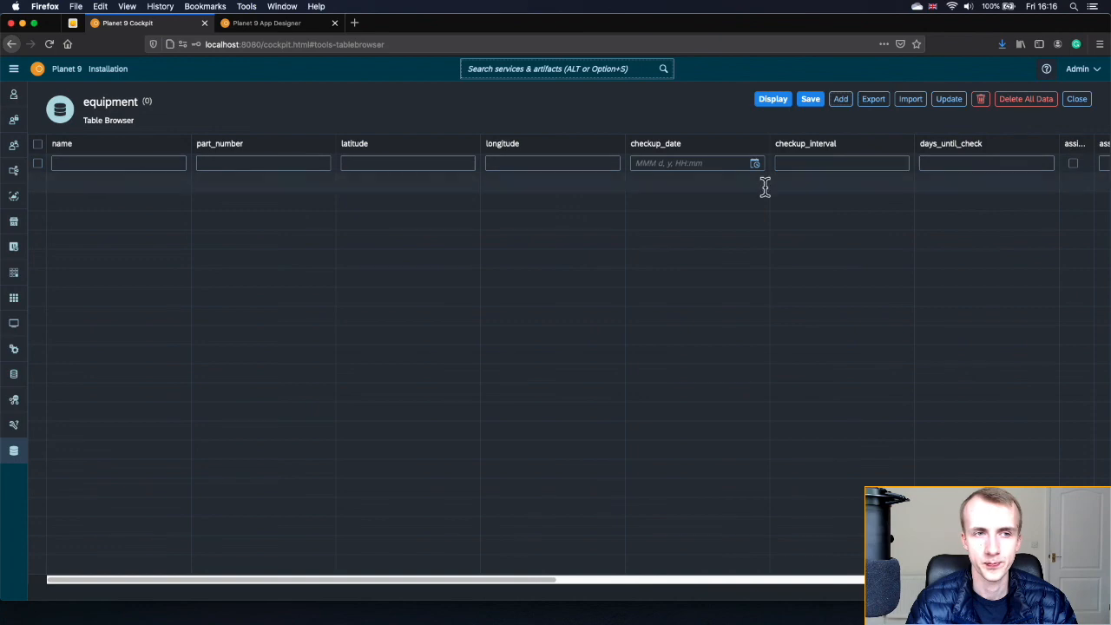
- Fill in the Power Supply record's fields and set checkup_date to May 28, 2021, 16:16
left_click(140, 169)
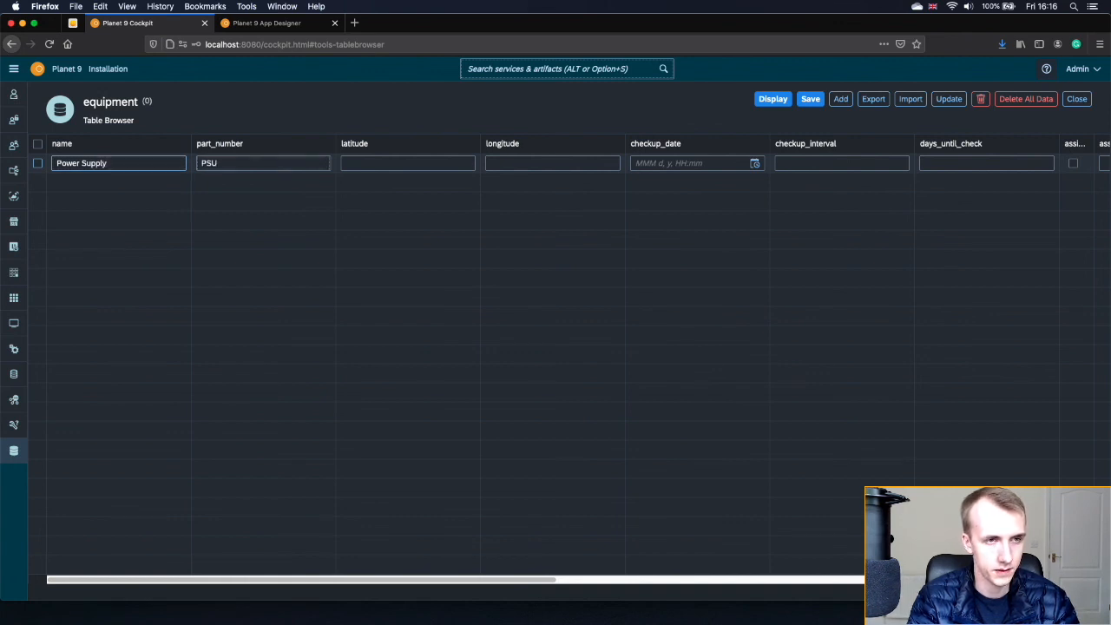
key("Tab")
key("Tab")
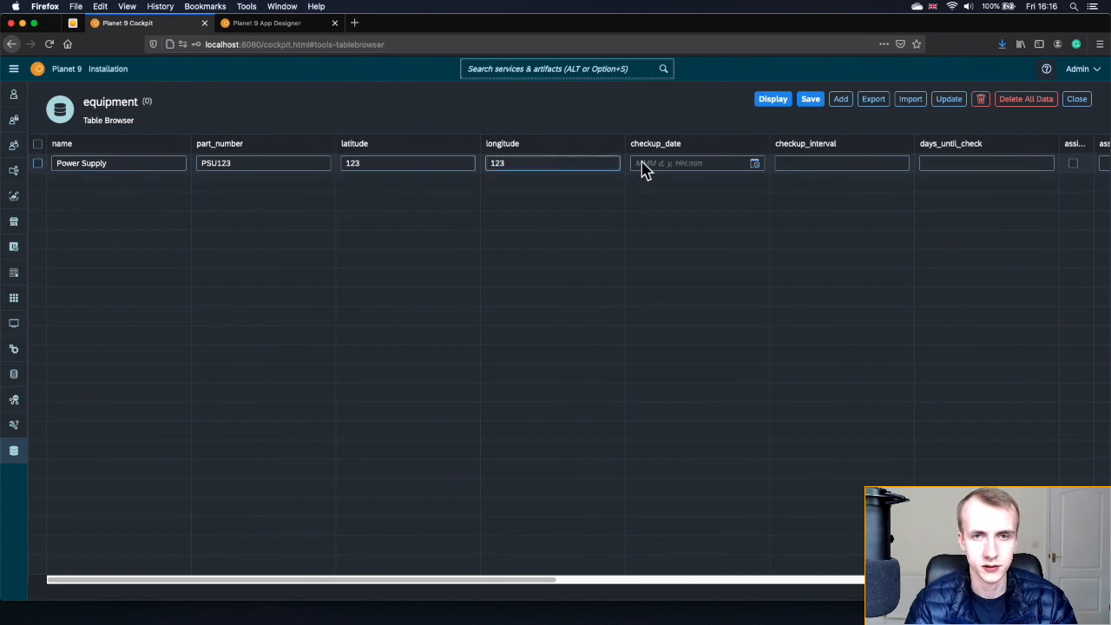
left_click(754, 164)
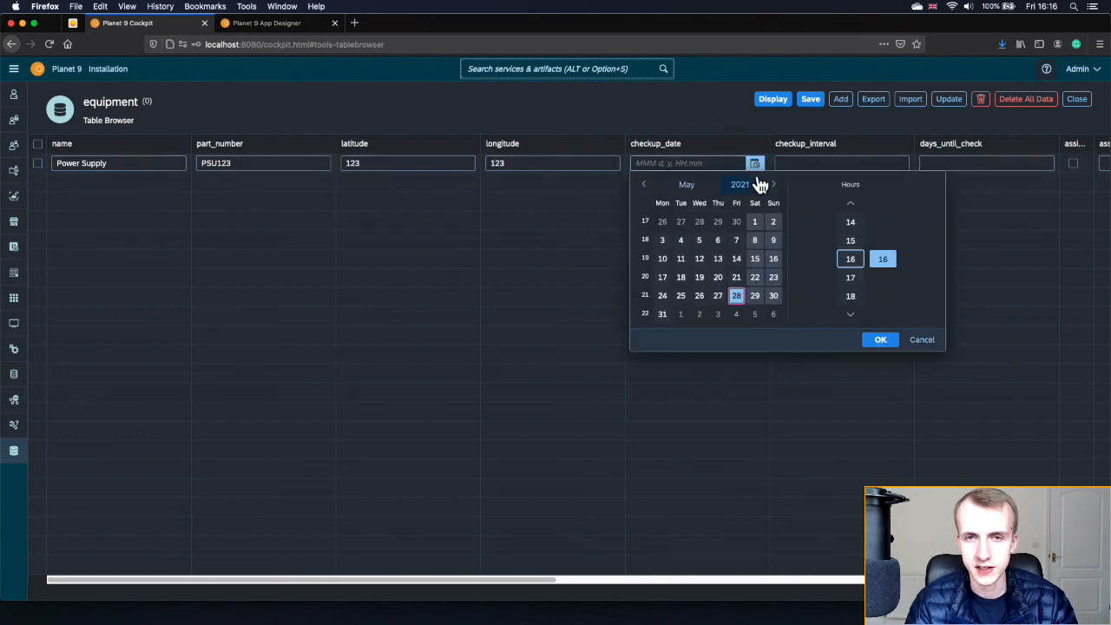
left_click(879, 341)
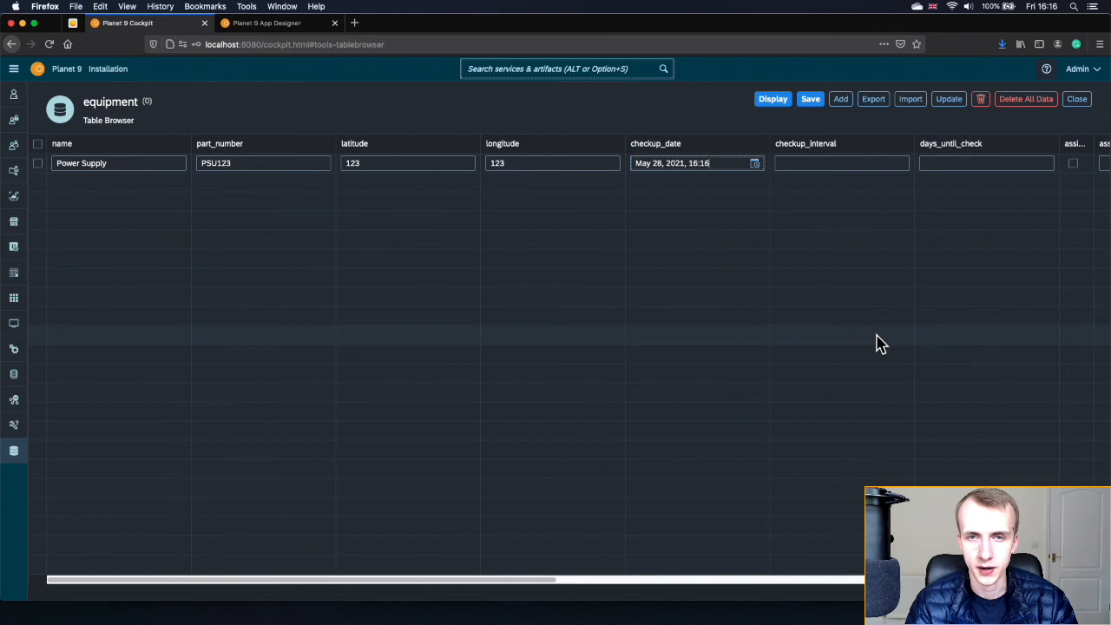
left_click(865, 165)
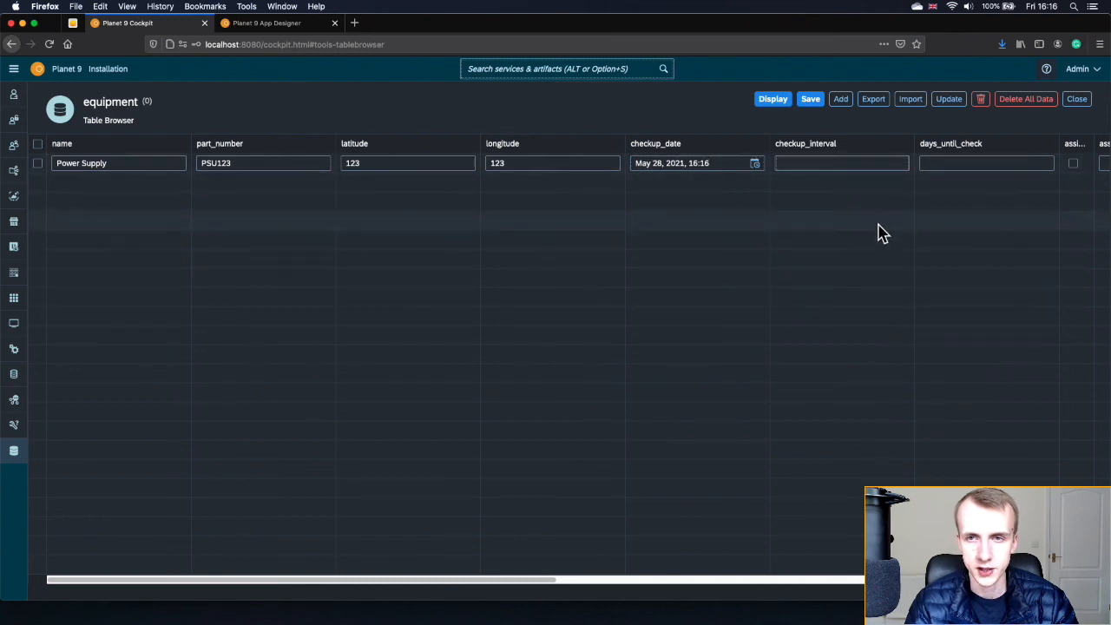
- Enter checkup_interval 10 and widen the assigned_for_checking column
scroll(877, 231, "right", 3)
left_click(815, 167)
type("10")
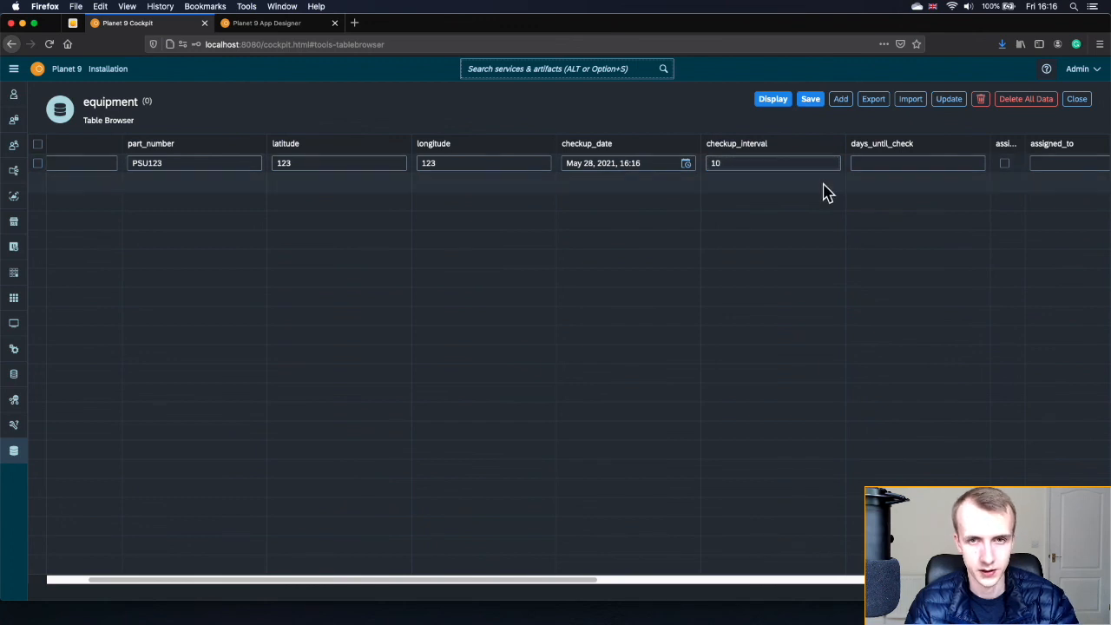
scroll(823, 194, "right", 10)
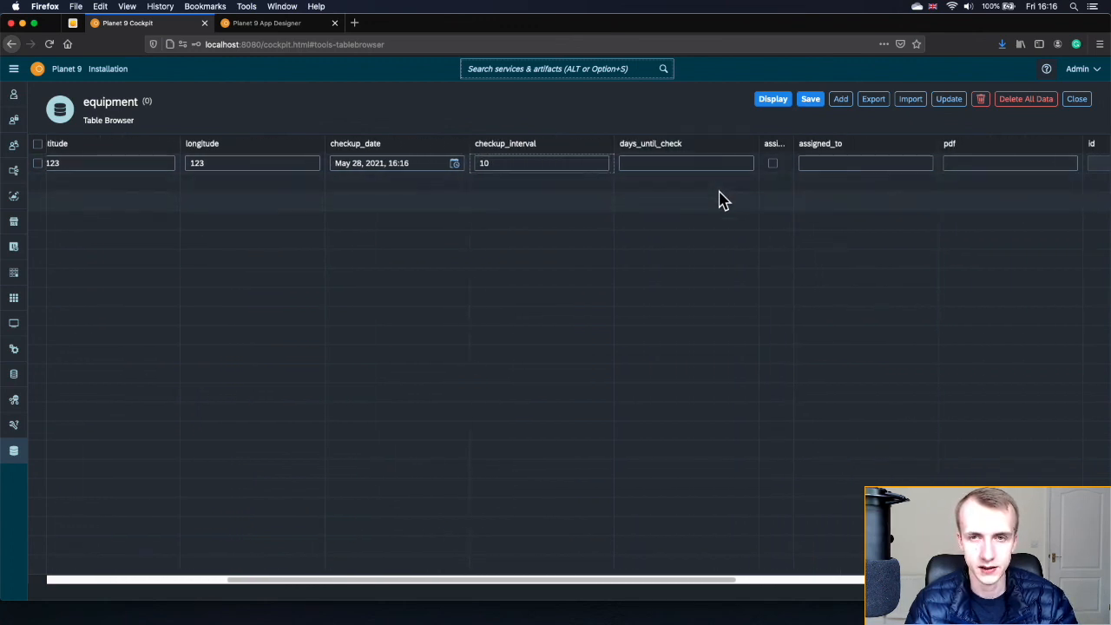
scroll(719, 198, "right", 6)
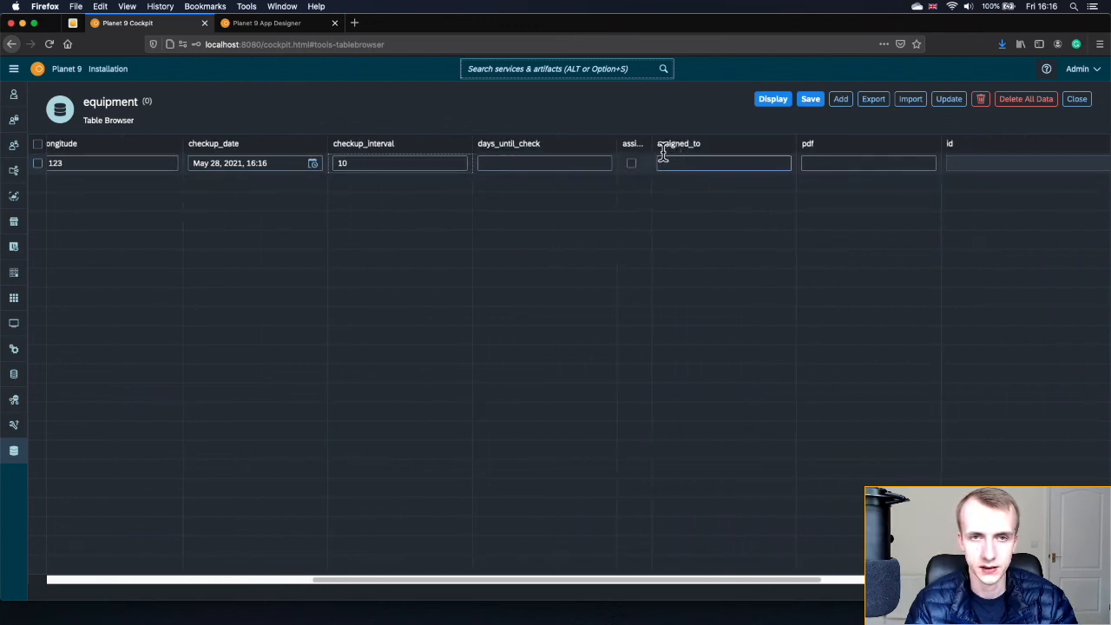
left_click_drag(651, 143, 764, 152)
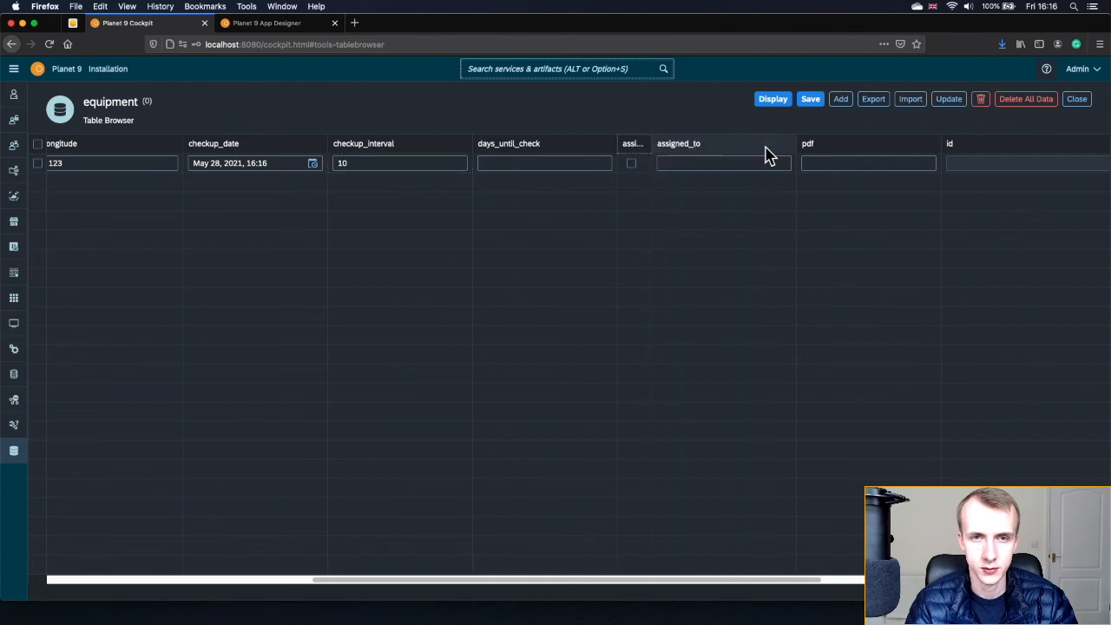
scroll(829, 239, "right", 9)
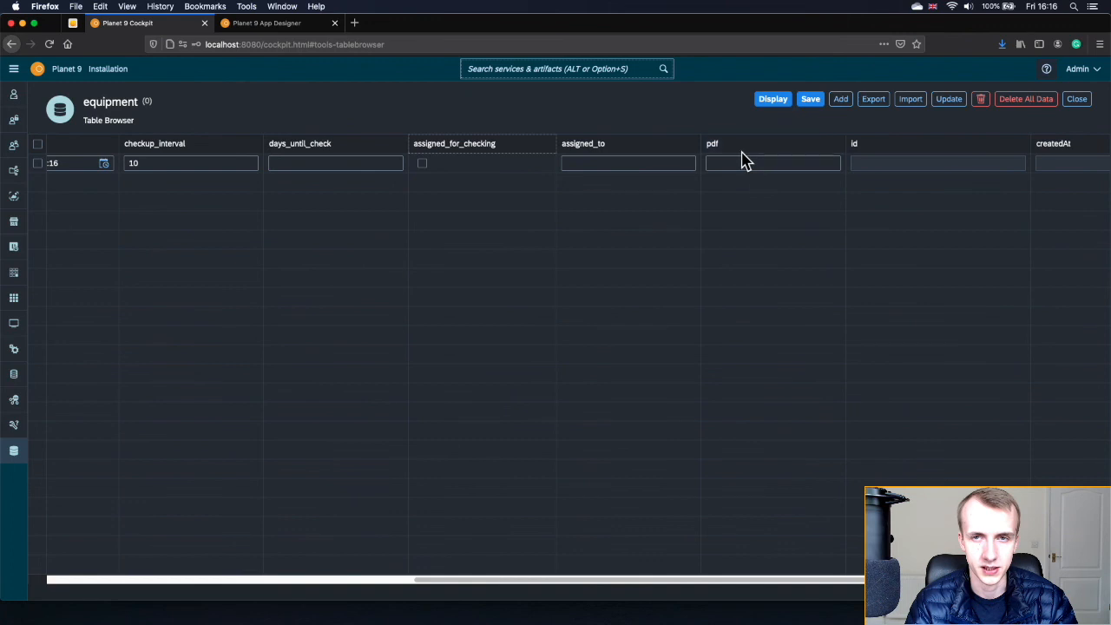
- Save the equipment record, leave edit mode and refresh the table to show it
left_click(813, 101)
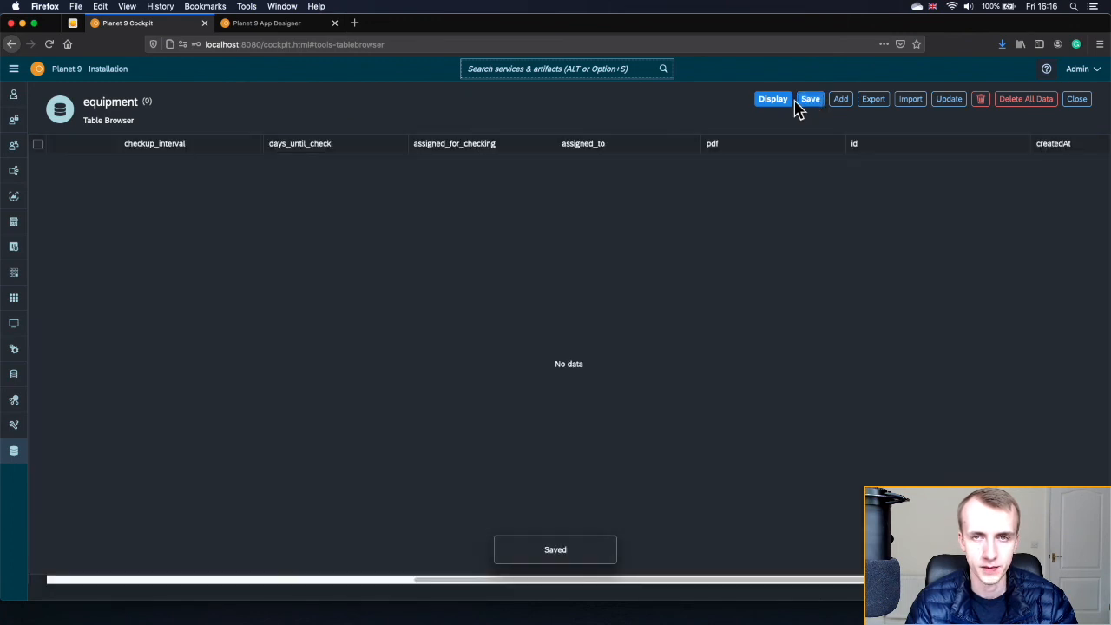
left_click(775, 101)
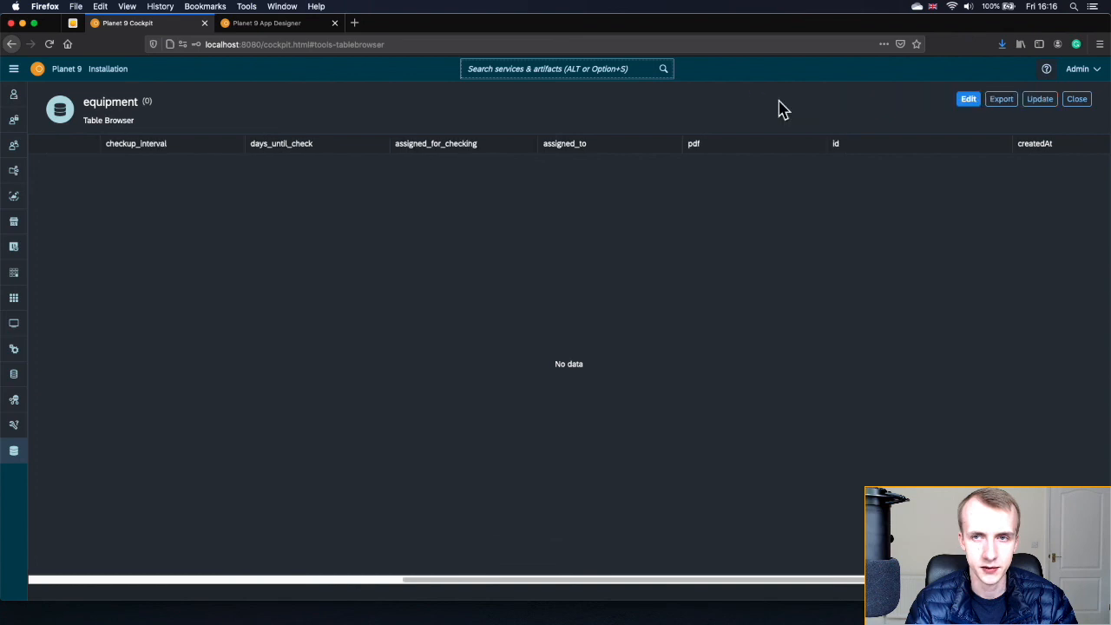
left_click(1039, 100)
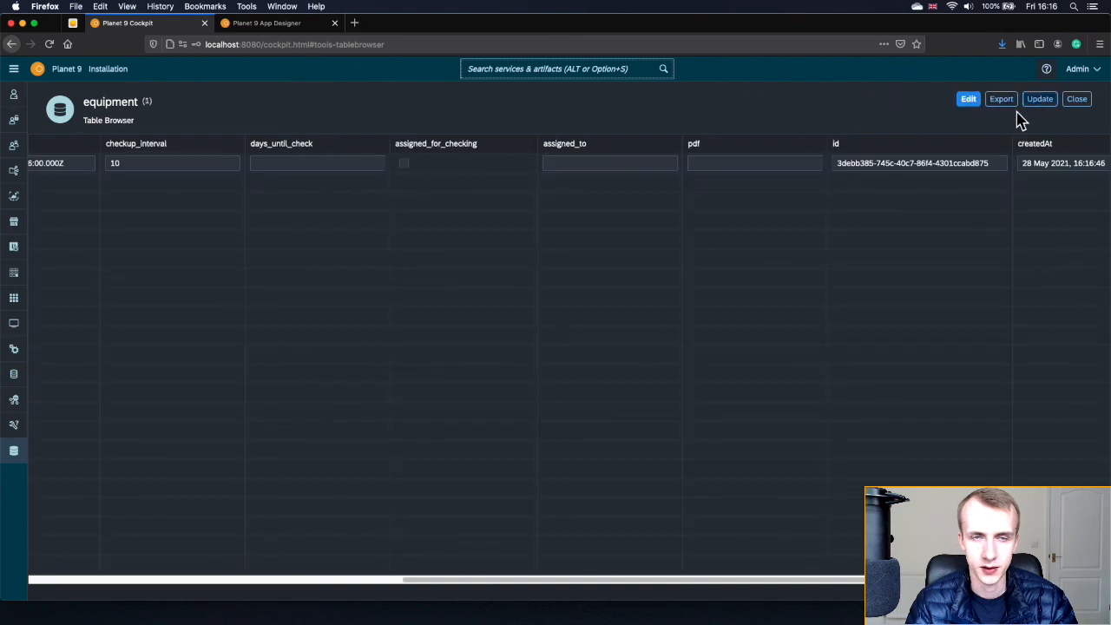
scroll(536, 243, "left", 10)
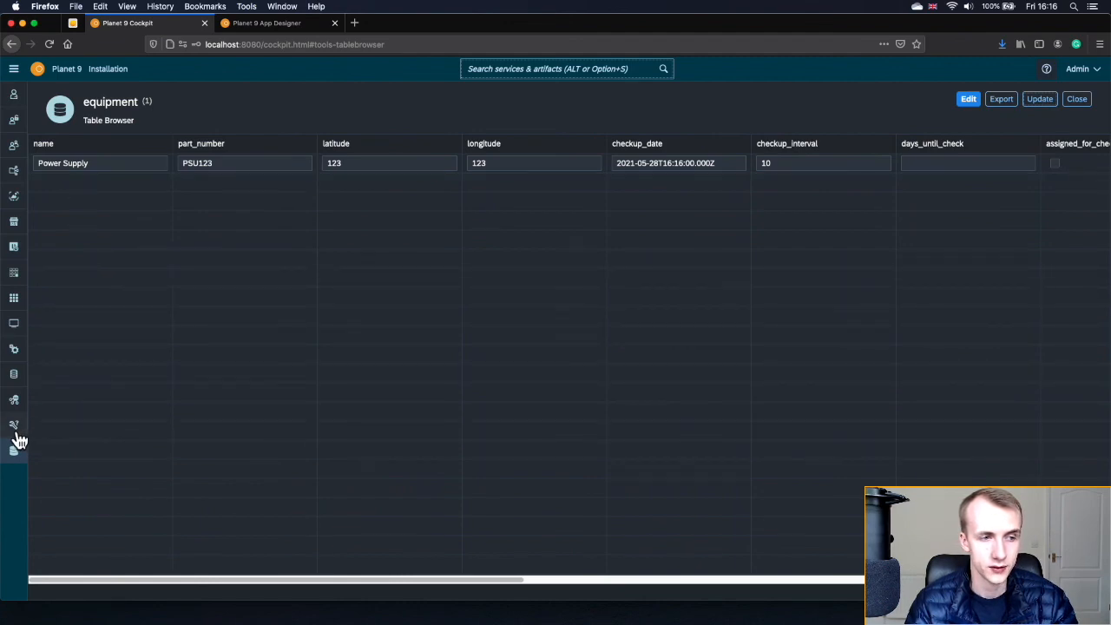
- Open the API Client and select the GET /equipment request under API equipment
left_click(13, 69)
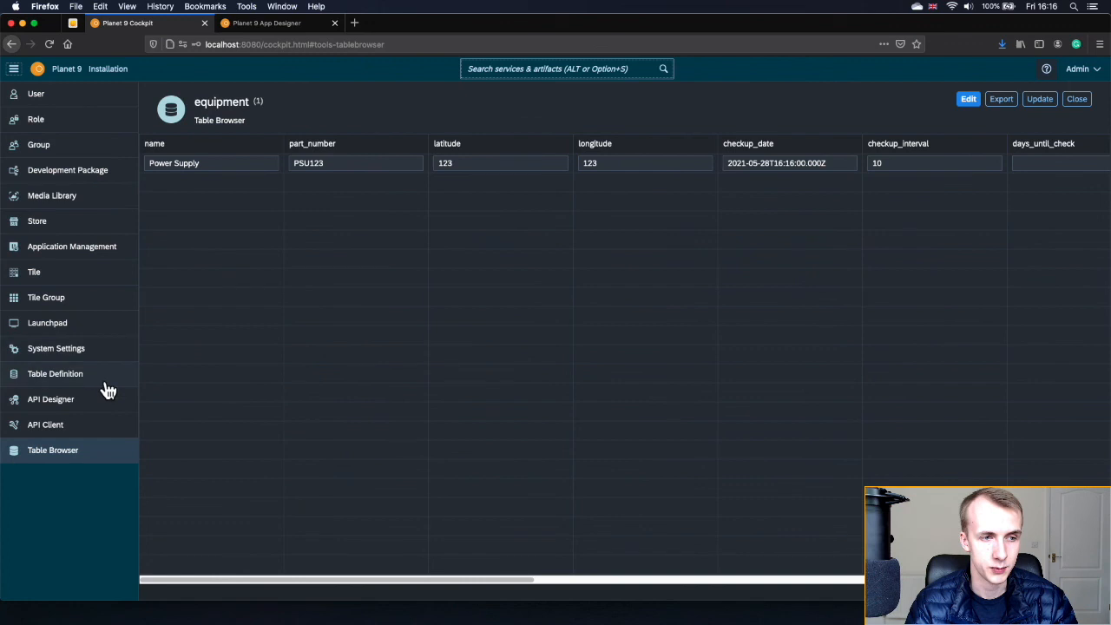
left_click(87, 437)
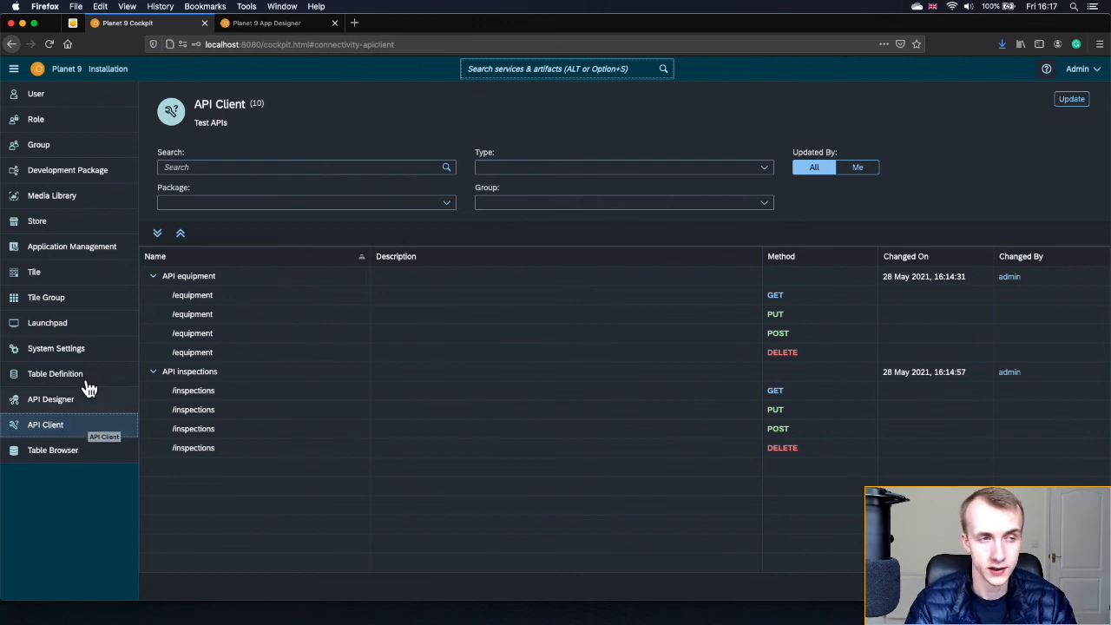
left_click(15, 72)
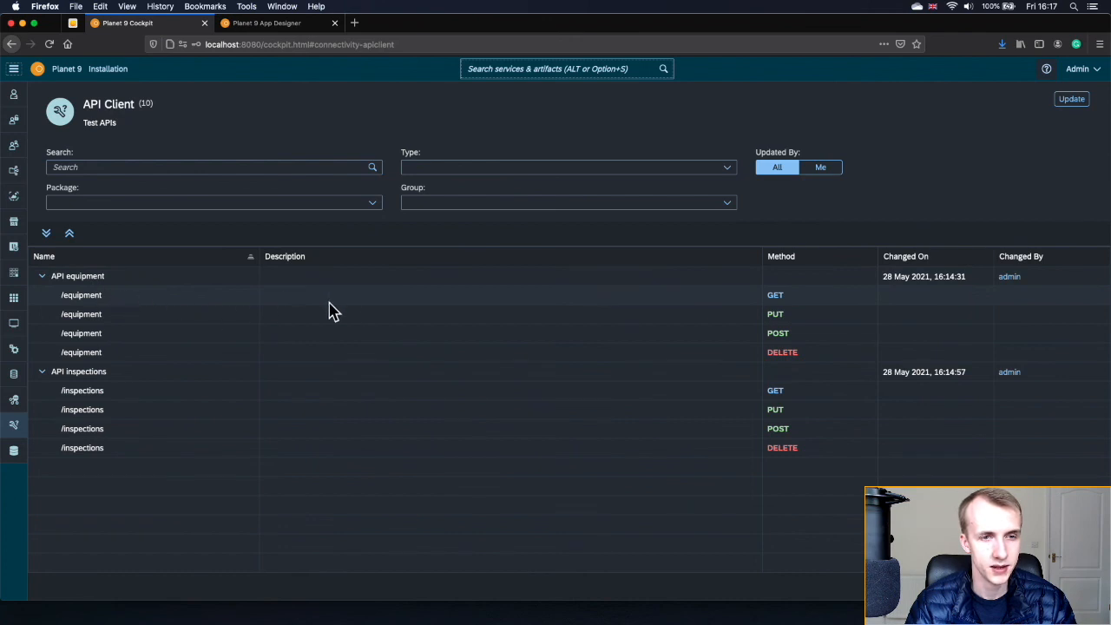
left_click(794, 301)
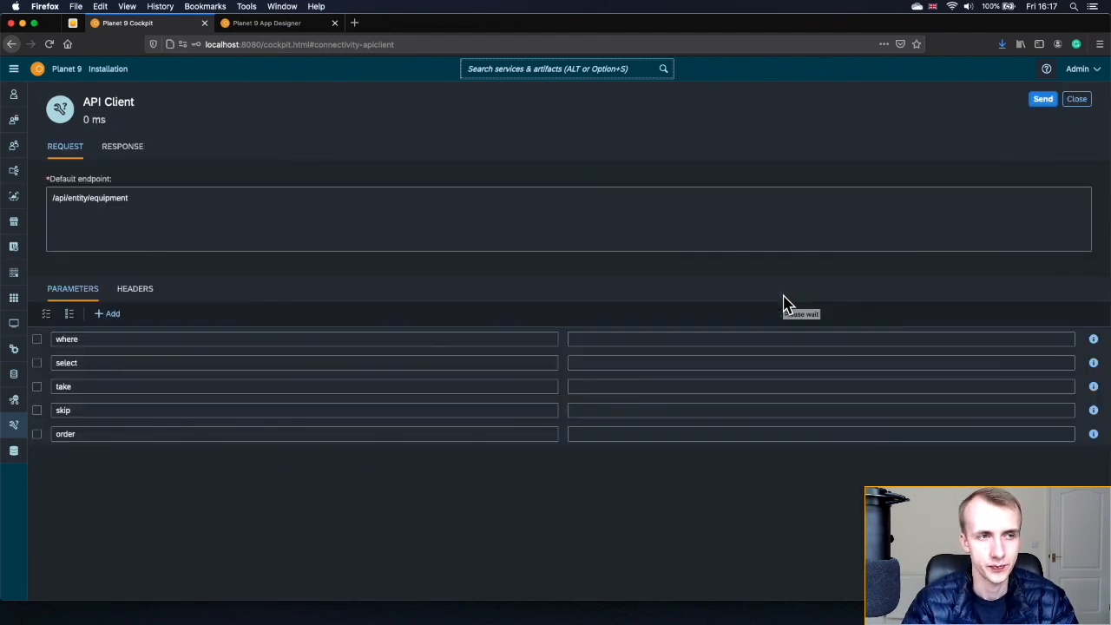
- Send GET /equipment, check the Power Supply JSON fields like pdf and days_until_check, then return home
left_click(1046, 103)
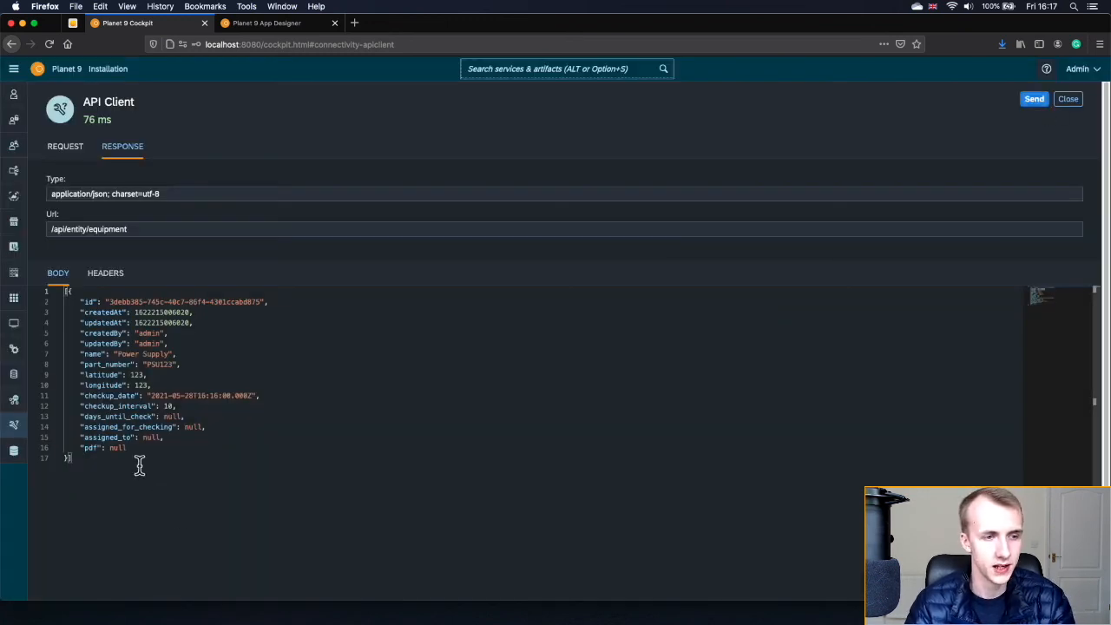
left_click_drag(101, 457, 12, 278)
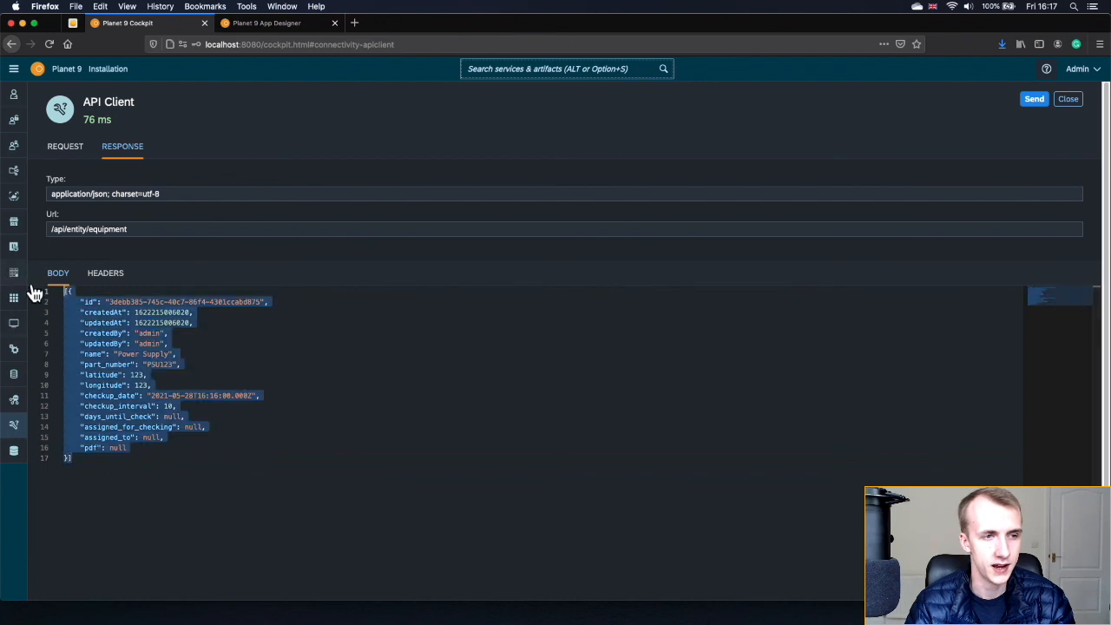
left_click(113, 312)
left_click_drag(69, 293, 70, 453)
left_click(184, 405)
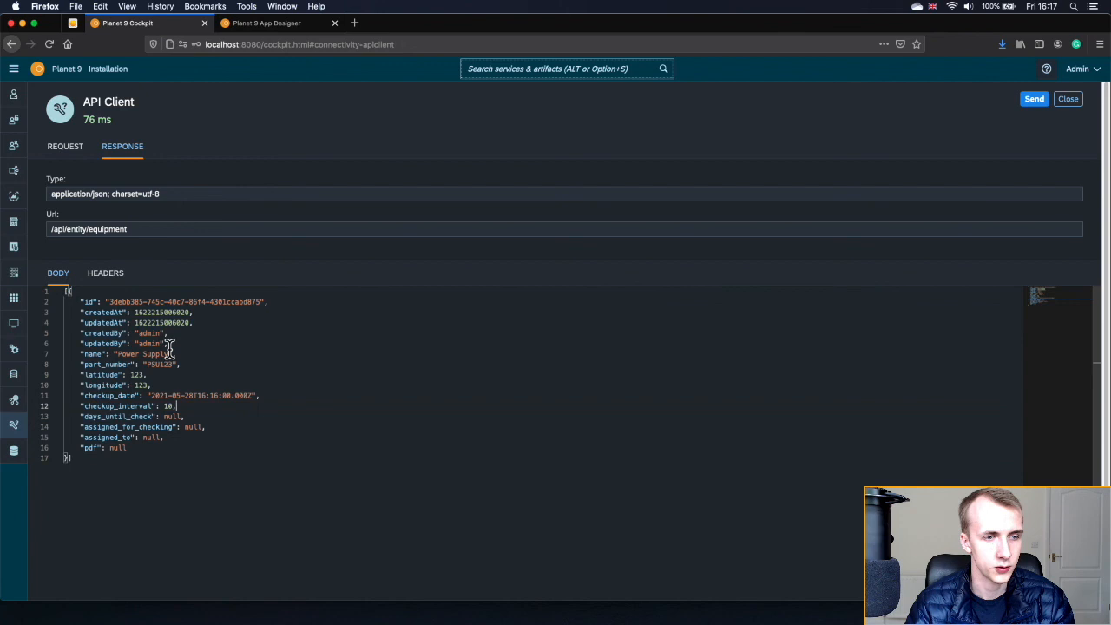
left_click(137, 447)
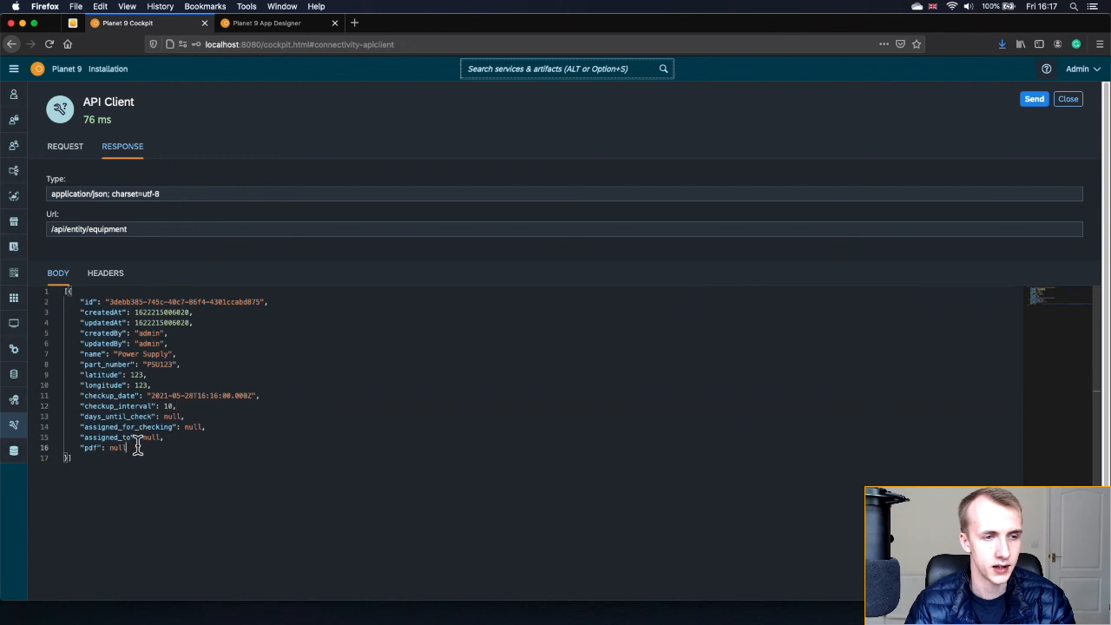
left_click(186, 426)
left_click(166, 416)
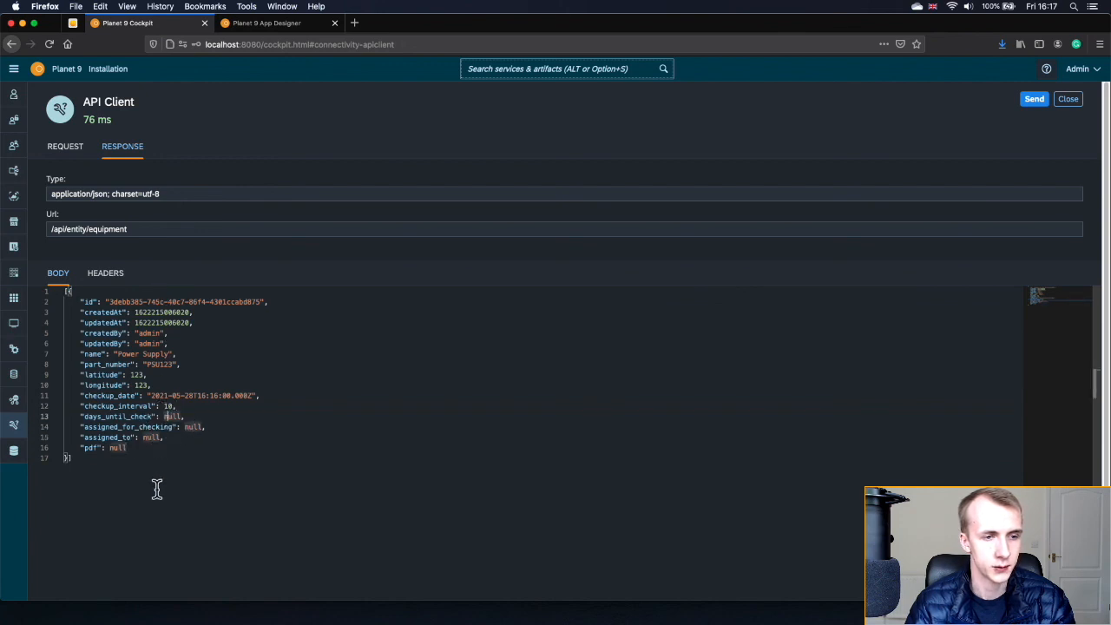
left_click(157, 489)
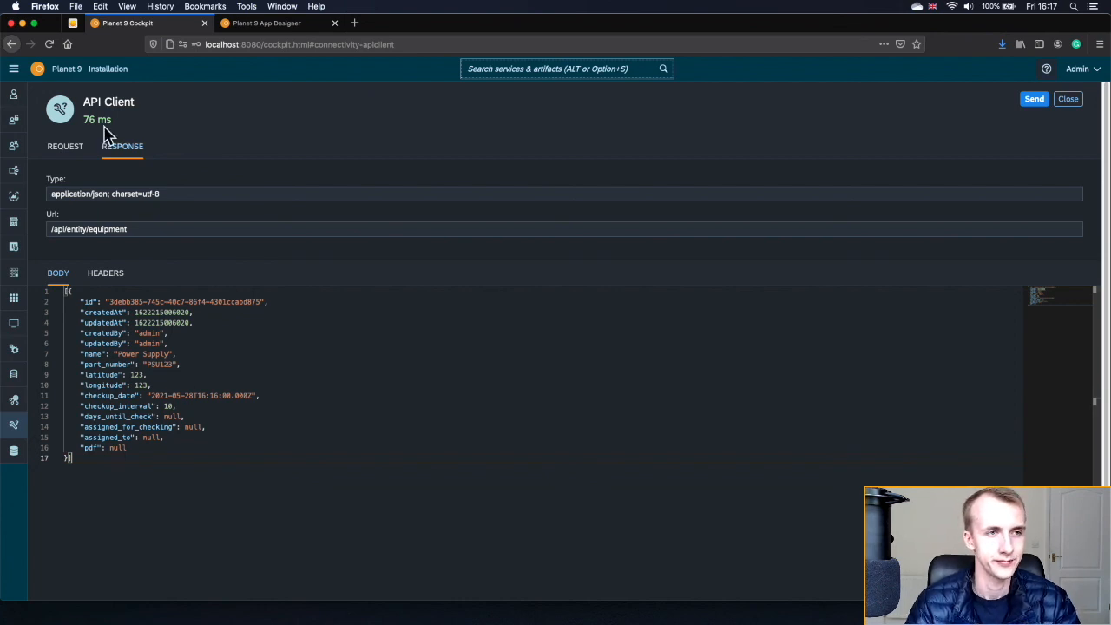
left_click(35, 71)
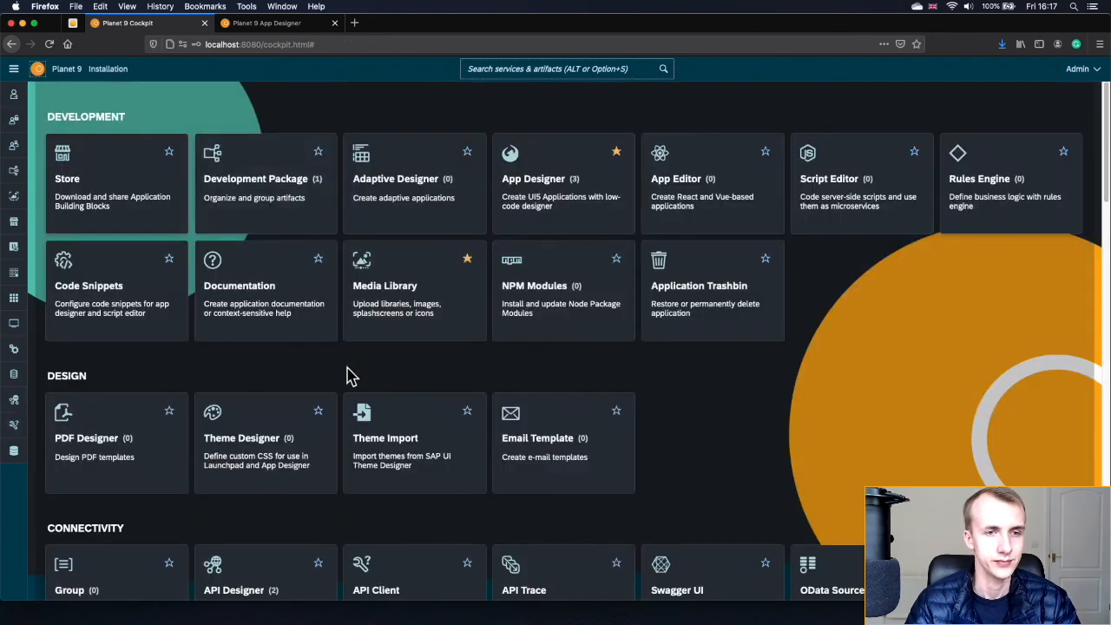
- In API Designer, tick 'Use in App Designer & App Editor' on API inspections and save
left_click(17, 406)
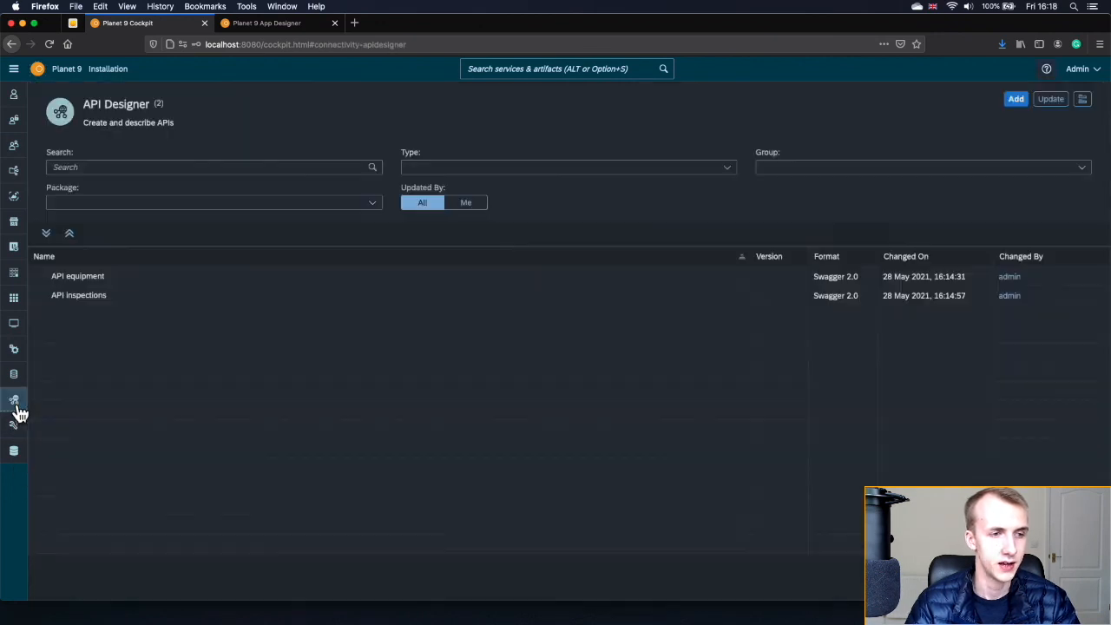
left_click(96, 299)
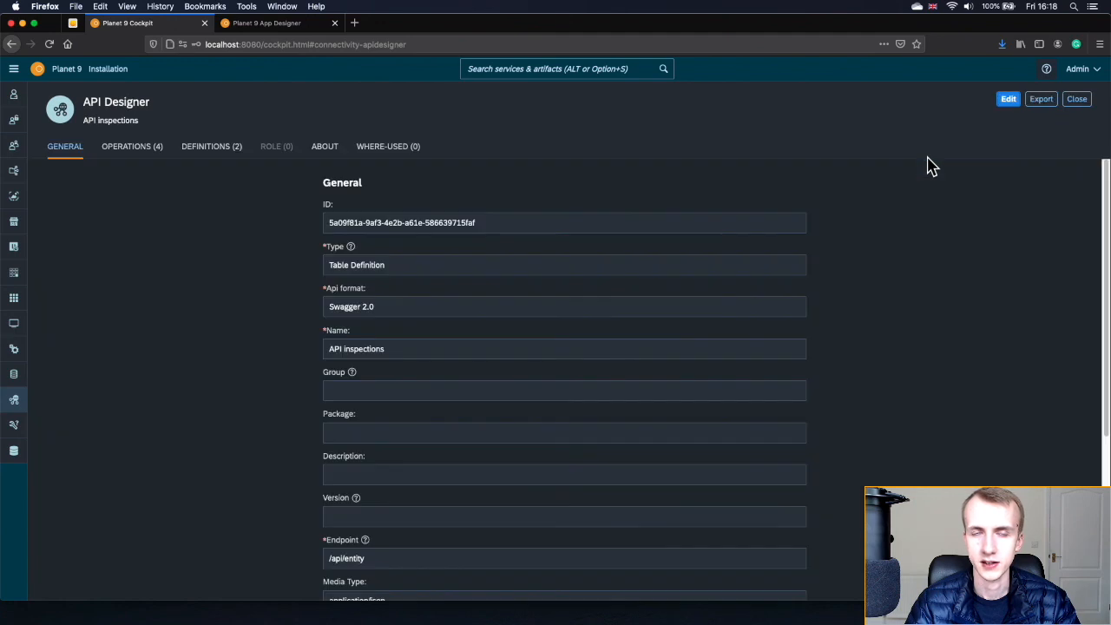
left_click(1007, 101)
scroll(474, 391, "down", 4)
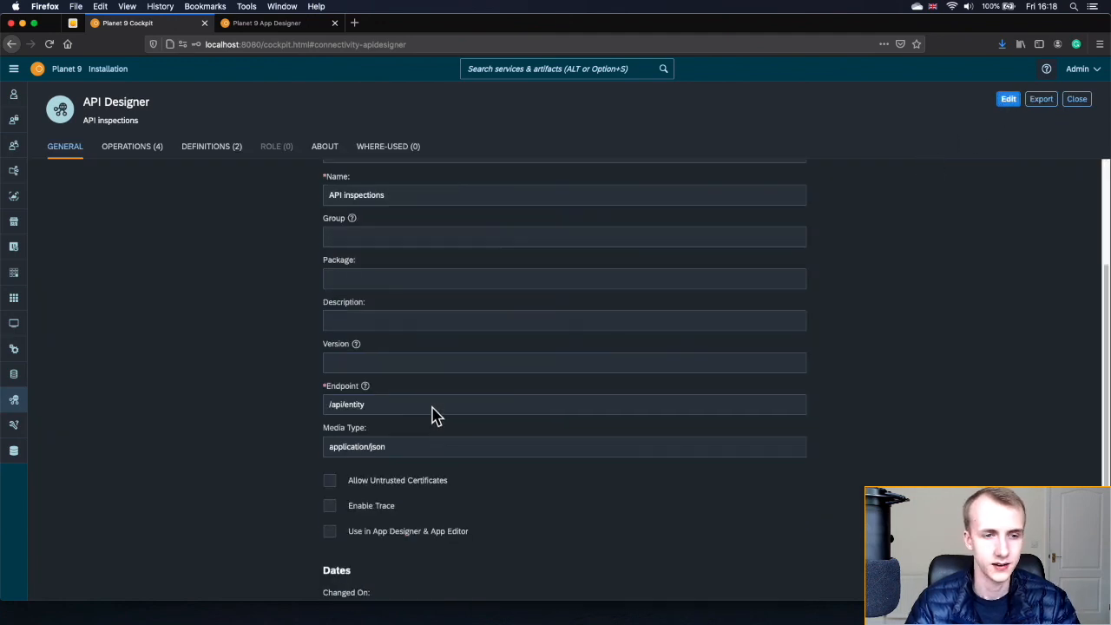
left_click(332, 528)
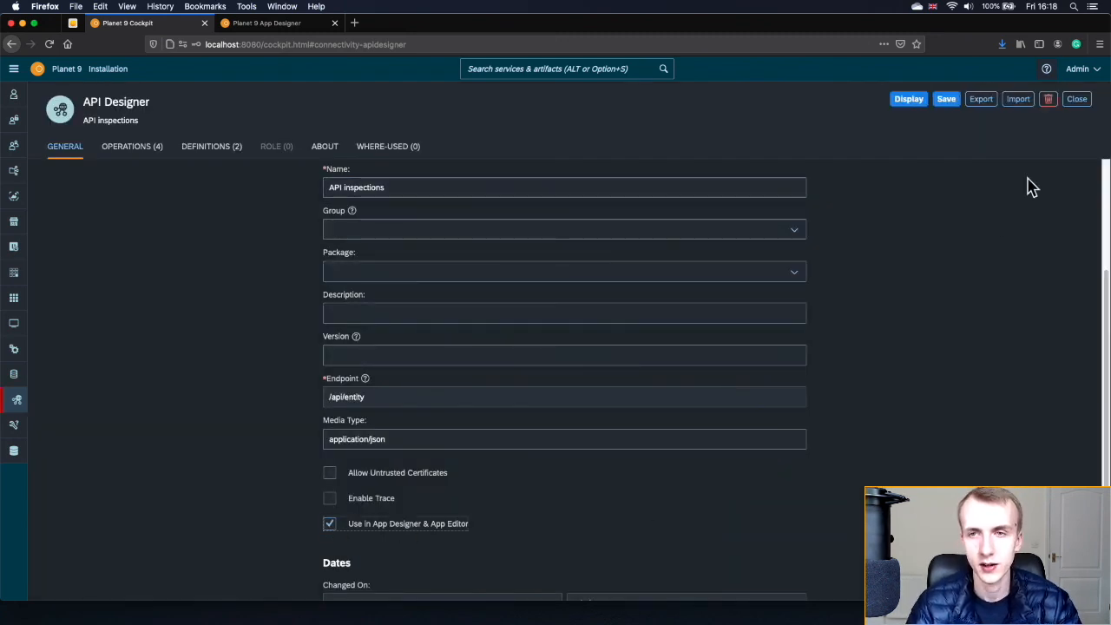
left_click(946, 103)
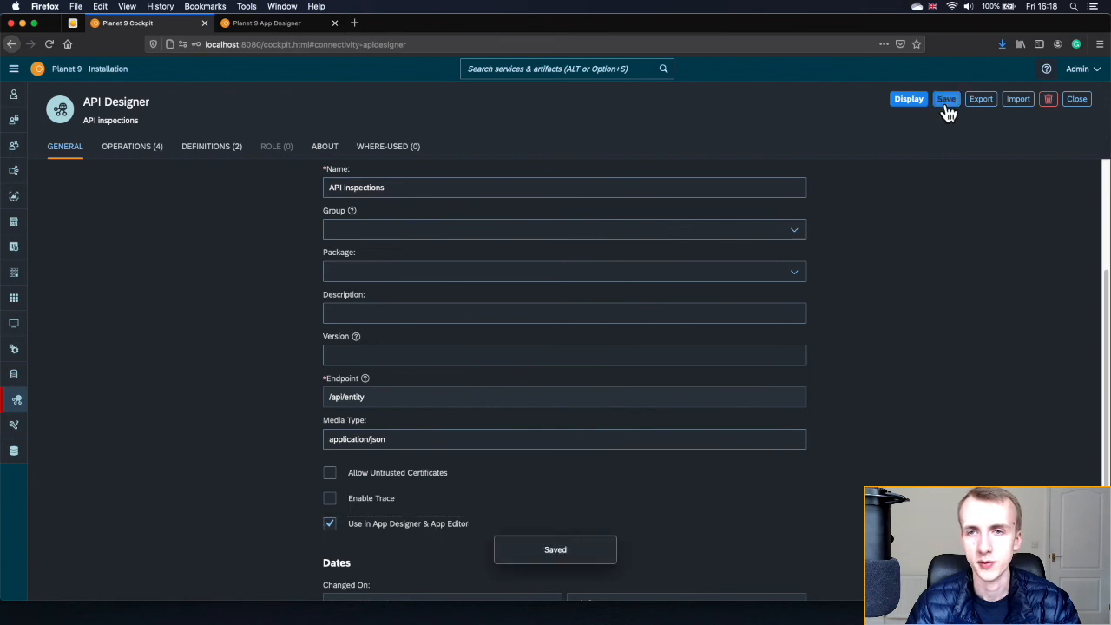
left_click(896, 101)
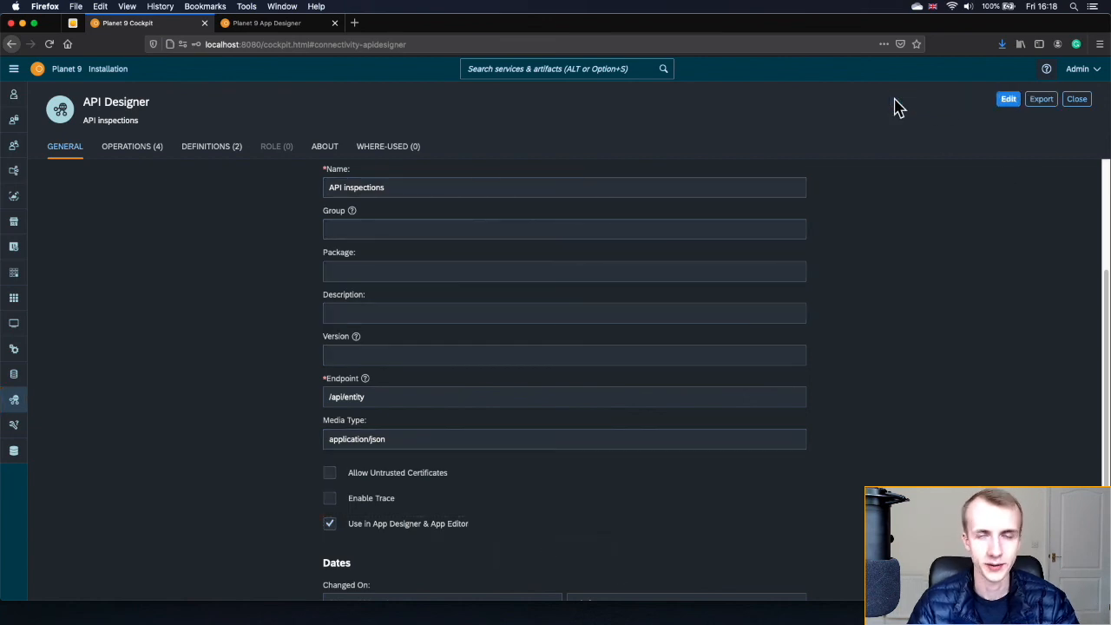